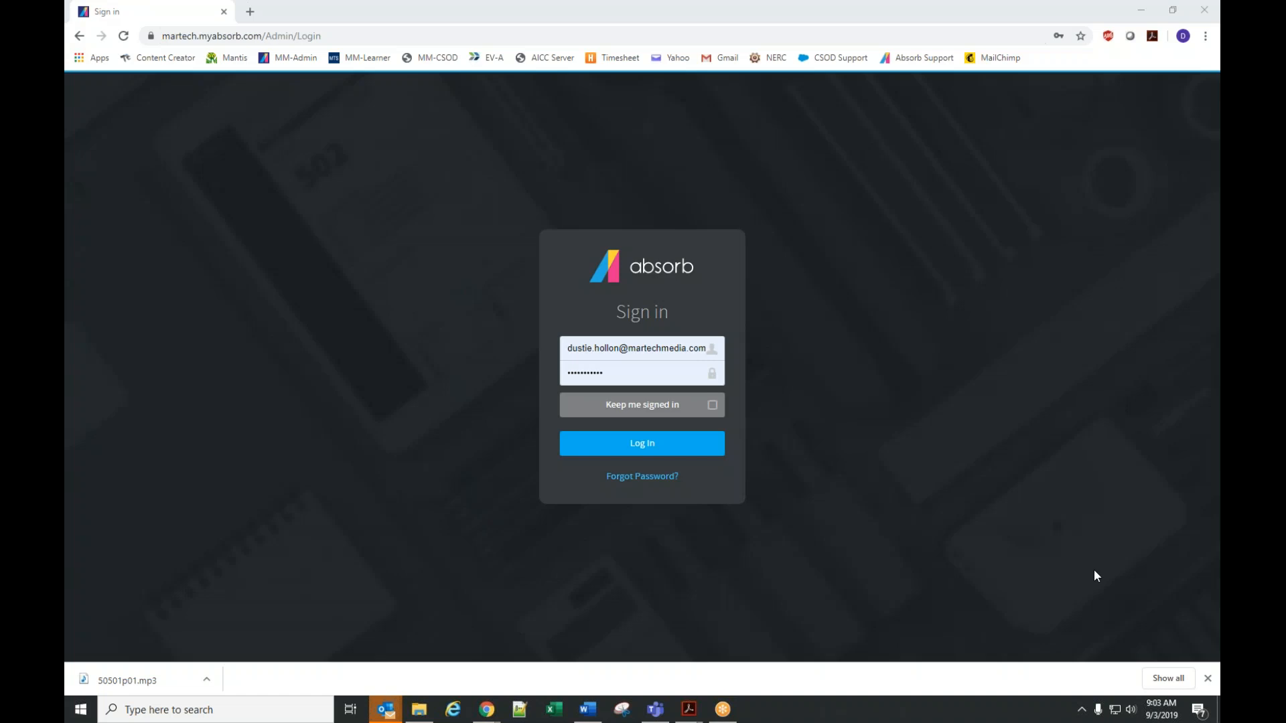
# Open the MM-Learner login page in a new browser tab and dismiss the downloads bar
pyautogui.doubleClick(280, 33)
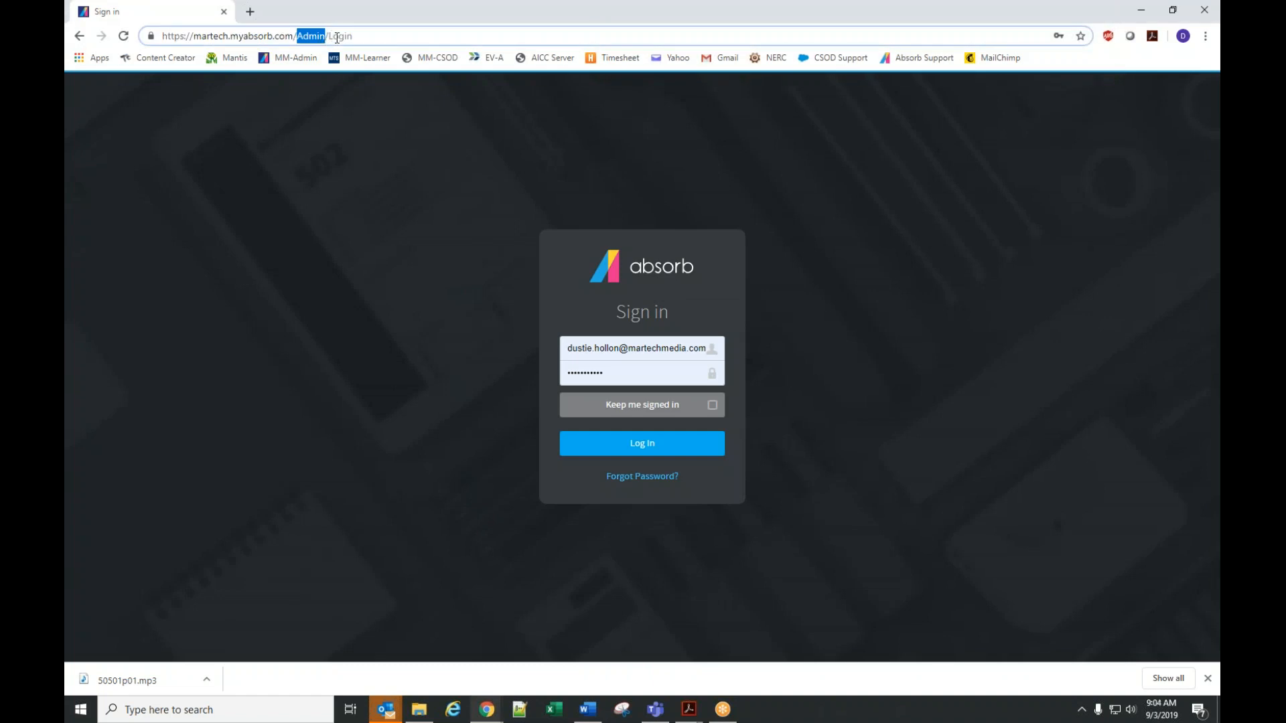
pyautogui.click(250, 13)
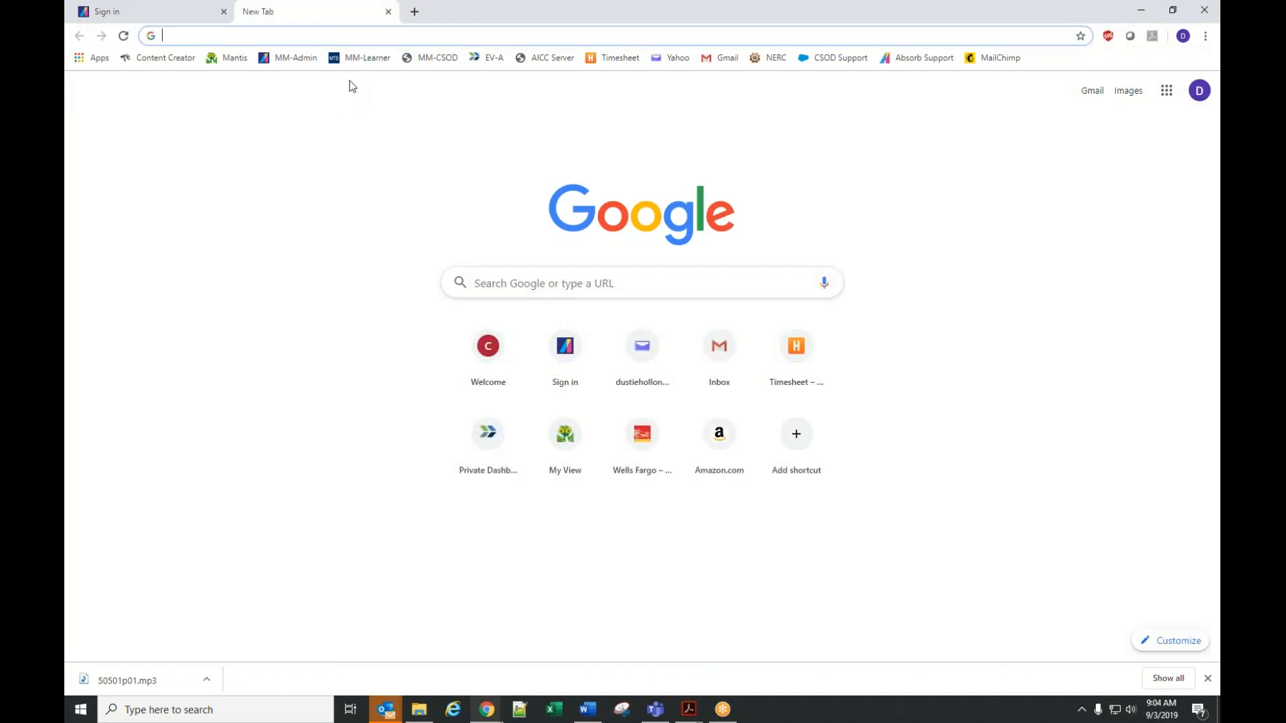
pyautogui.click(367, 58)
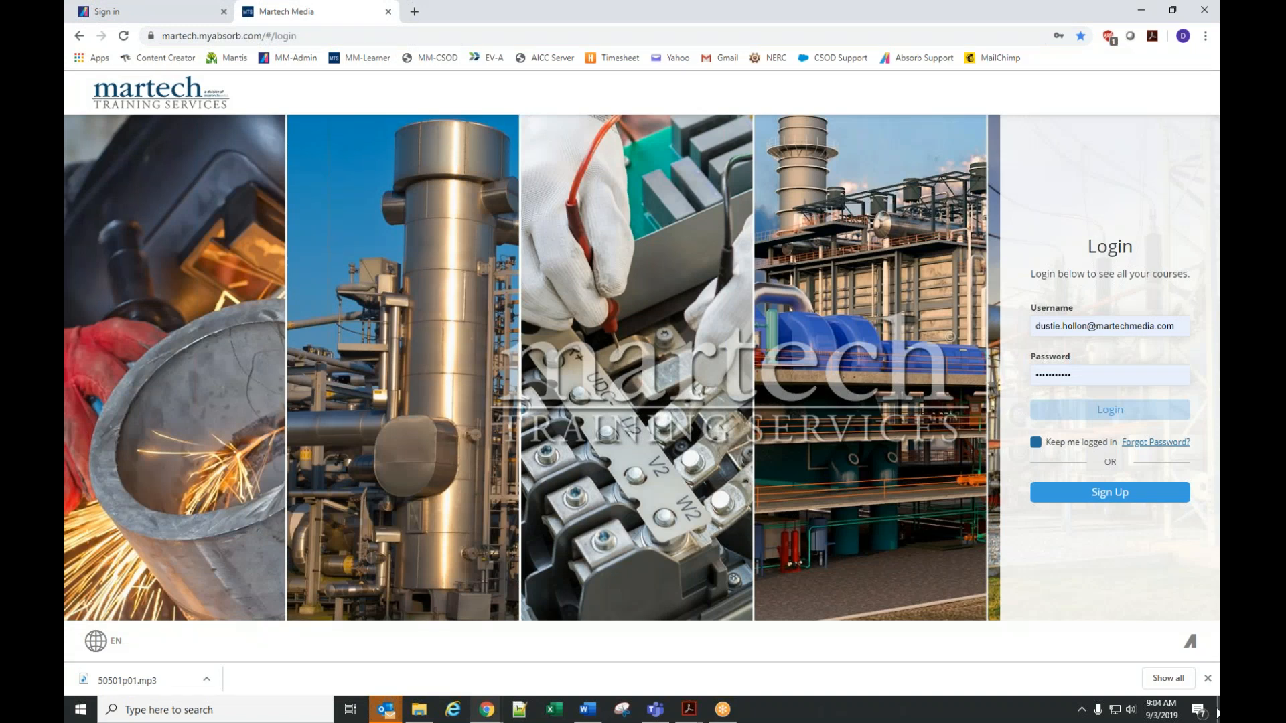
pyautogui.click(1207, 679)
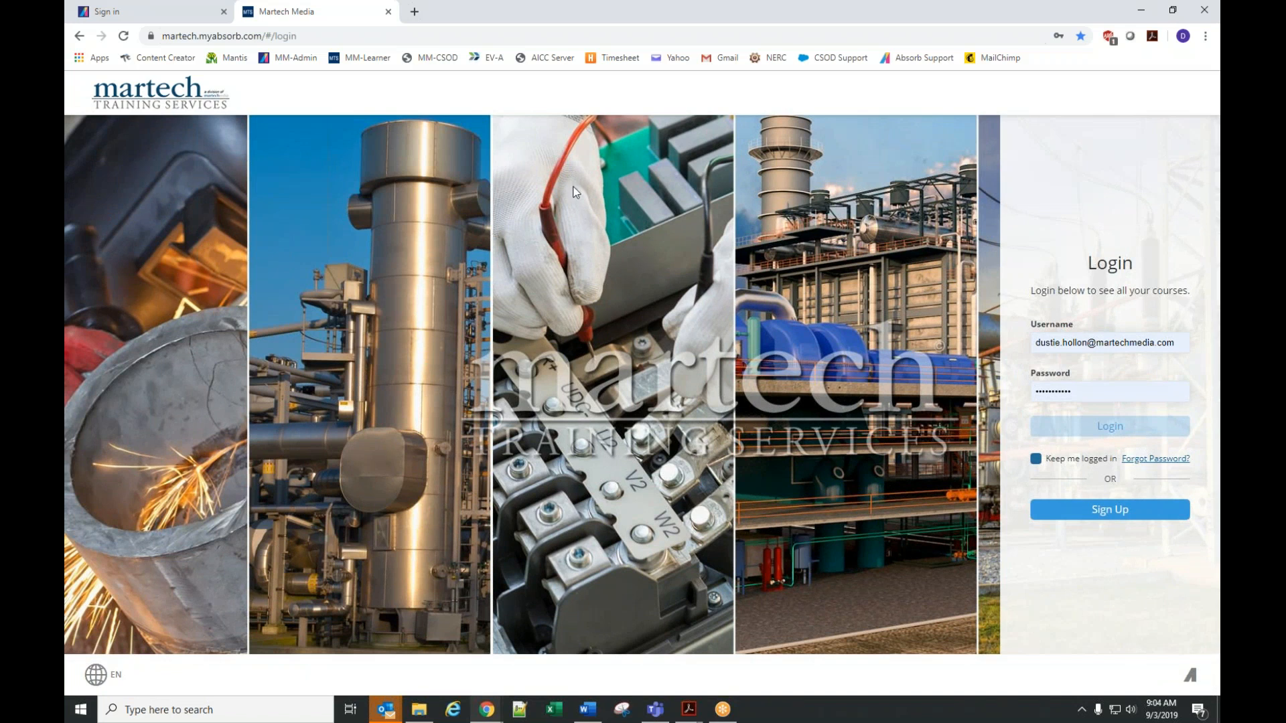
# Compare the admin sign-in page with the learner login page, then log in to the learner portal with the prefilled credentials
pyautogui.click(142, 13)
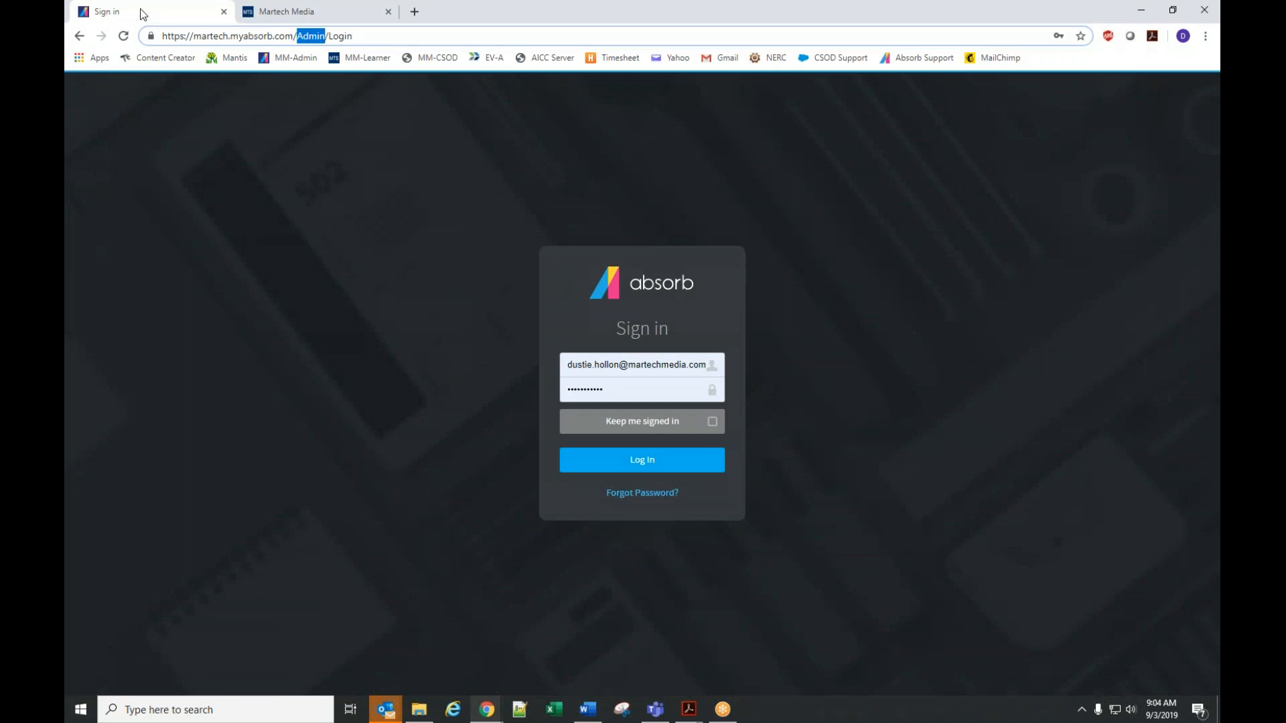
pyautogui.click(284, 12)
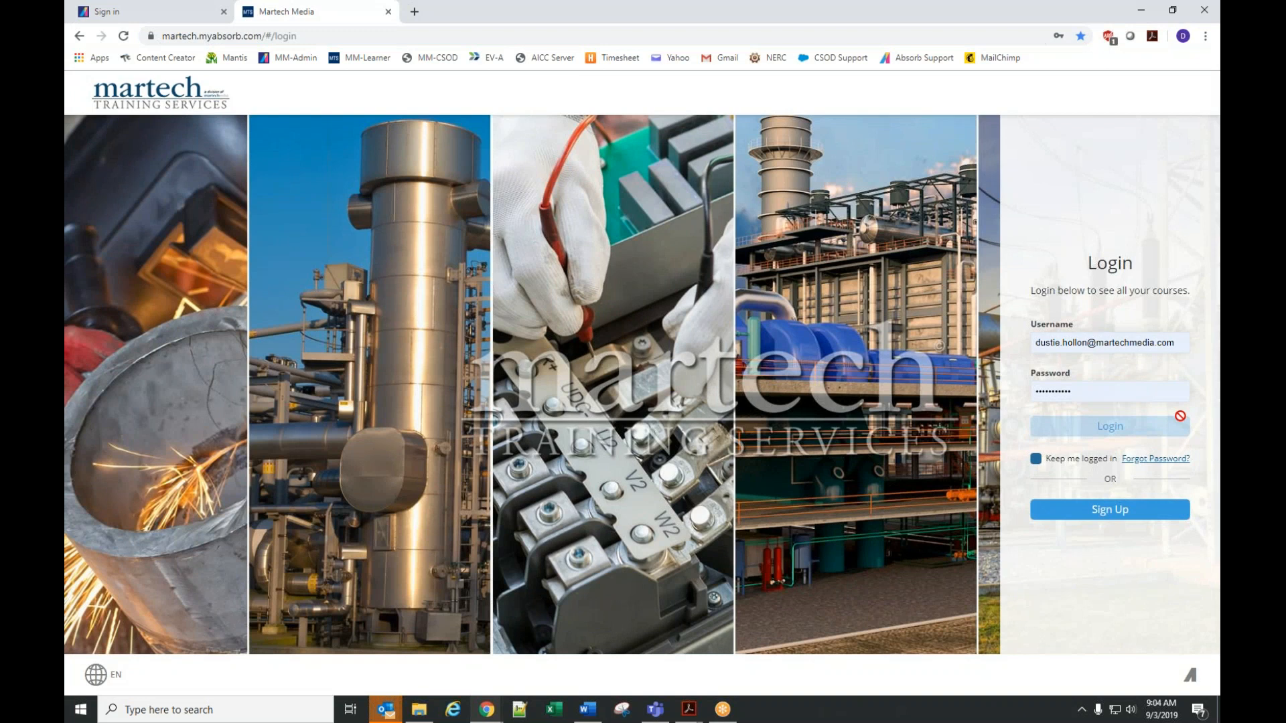
pyautogui.click(1134, 426)
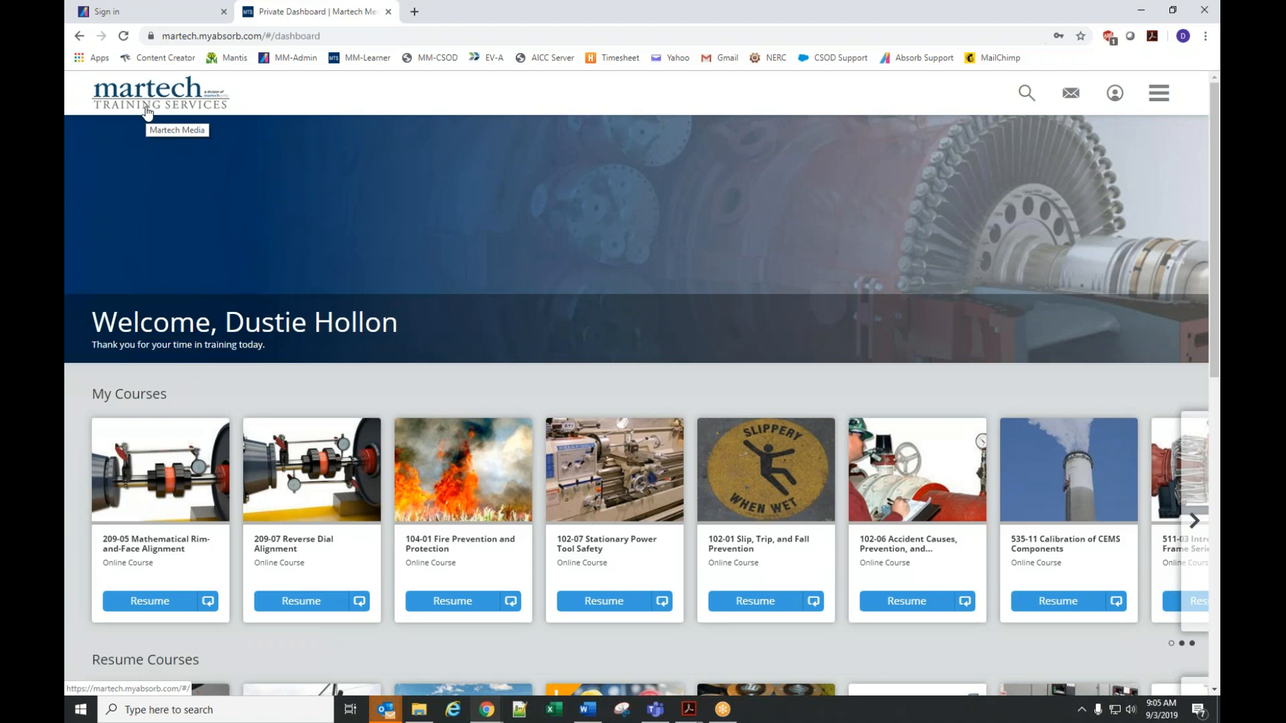
# Review the dashboard's My Courses, Resume Courses and Catalog sections, including the Curriculum and Online Course type labels
pyautogui.scroll(-2, 247, 252)
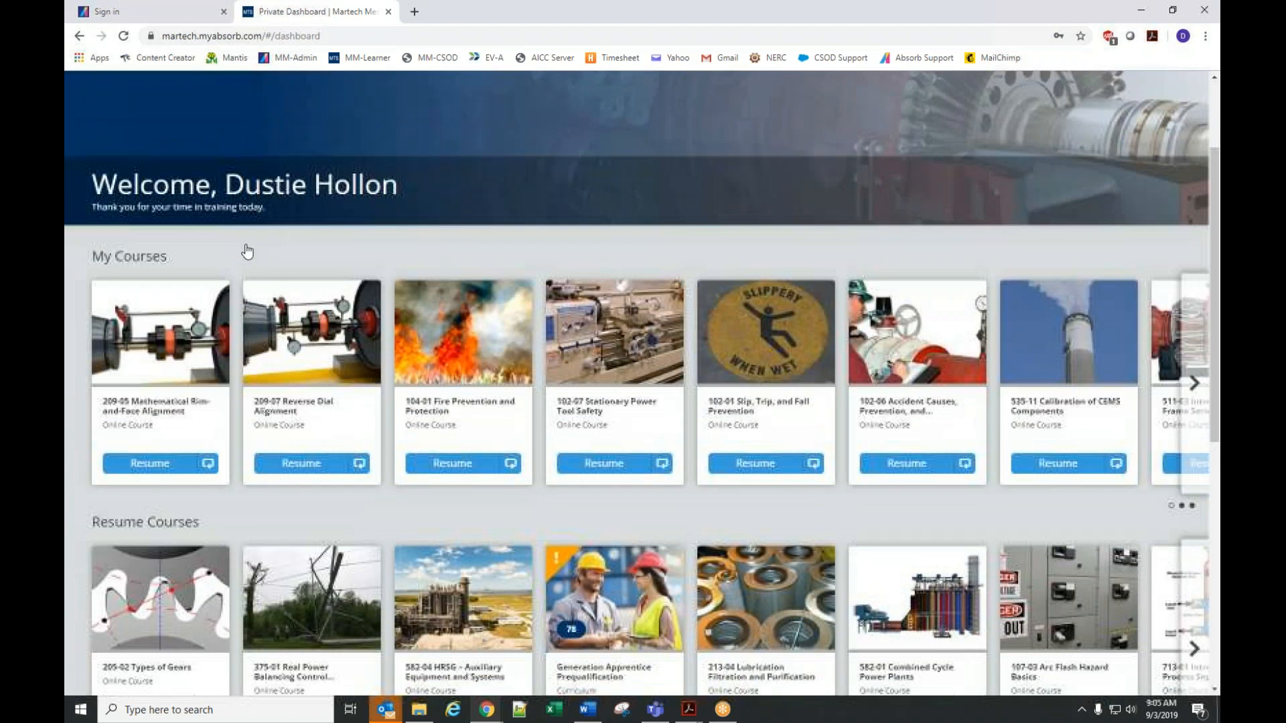
pyautogui.scroll(-1, 247, 252)
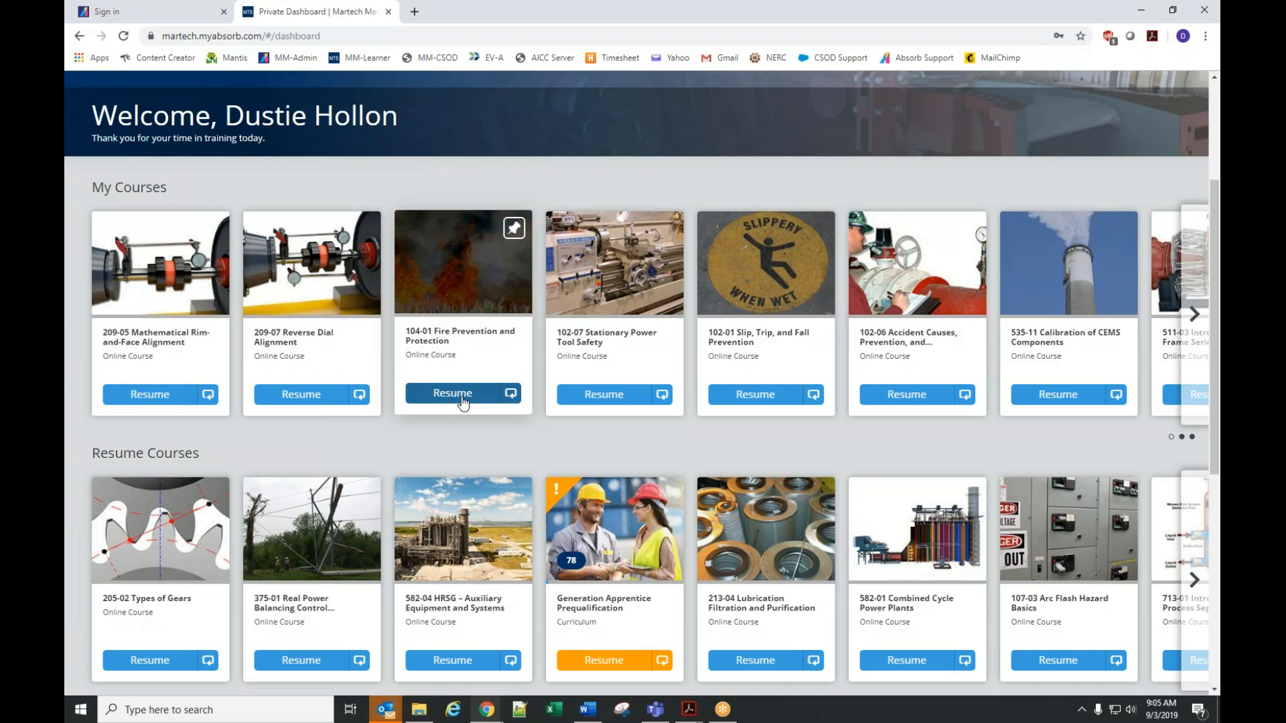
pyautogui.scroll(-3, 462, 402)
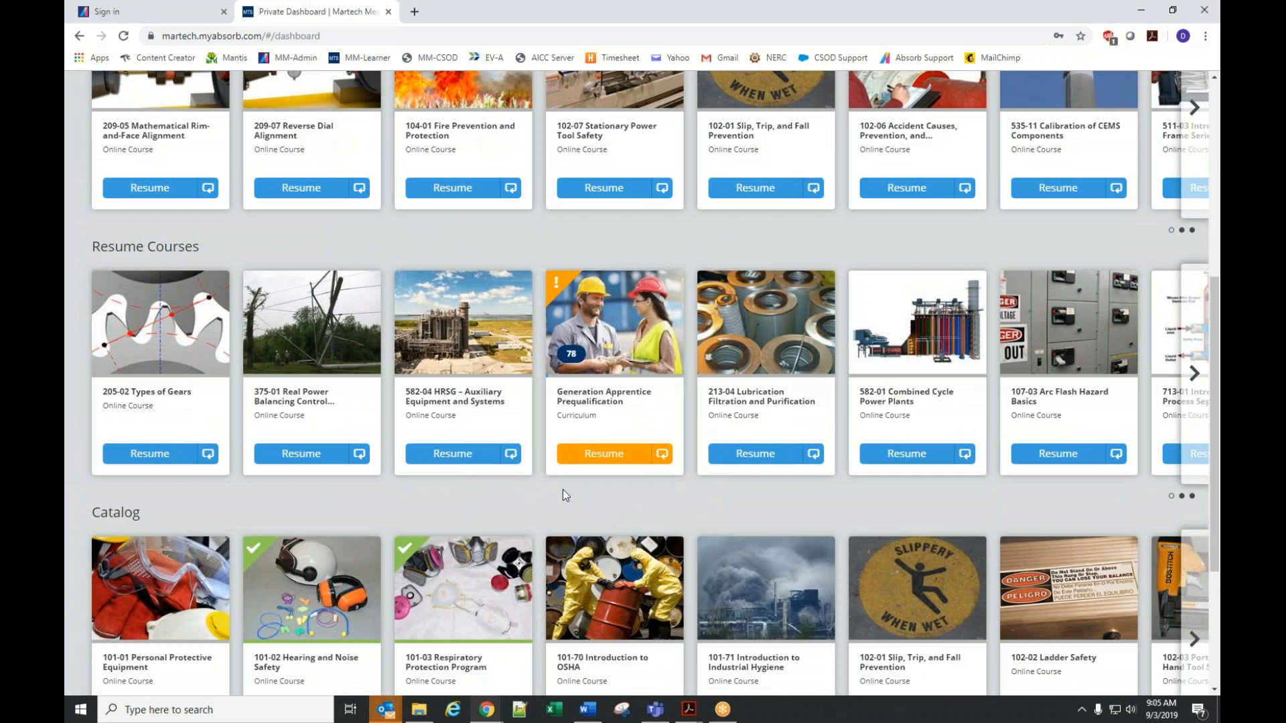
pyautogui.doubleClick(577, 414)
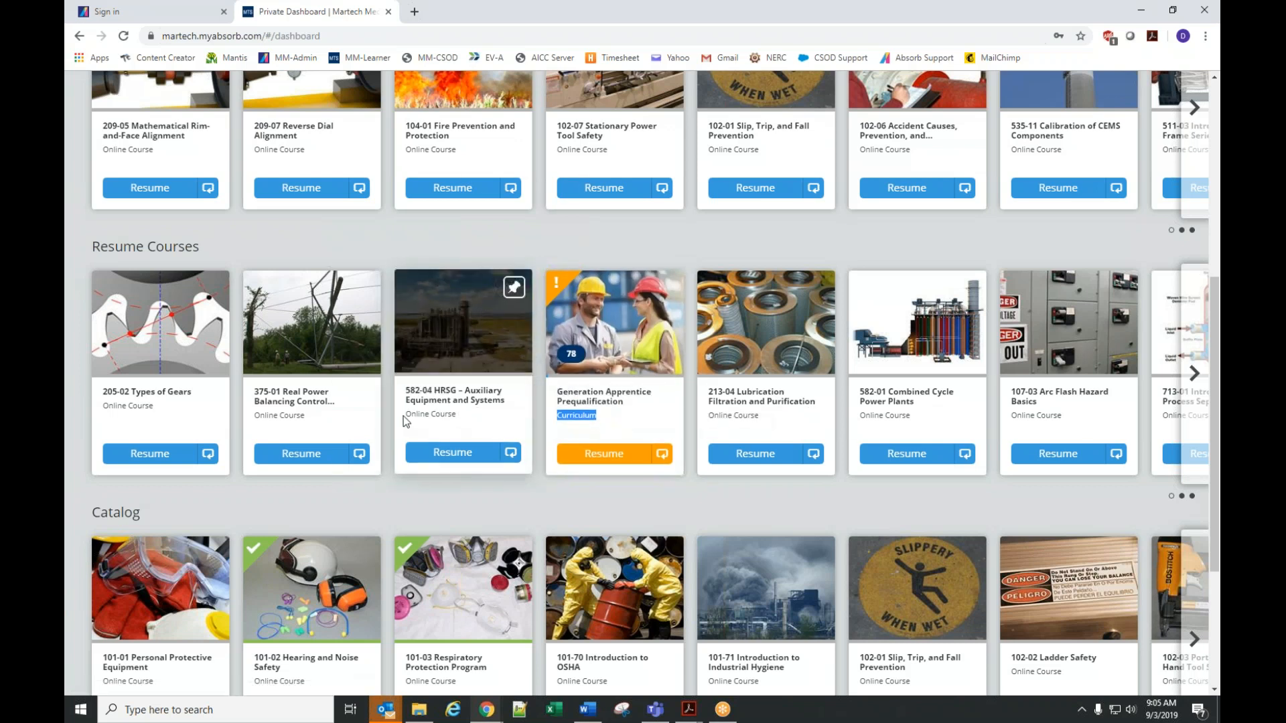
pyautogui.moveTo(405, 415); pyautogui.dragTo(456, 414)
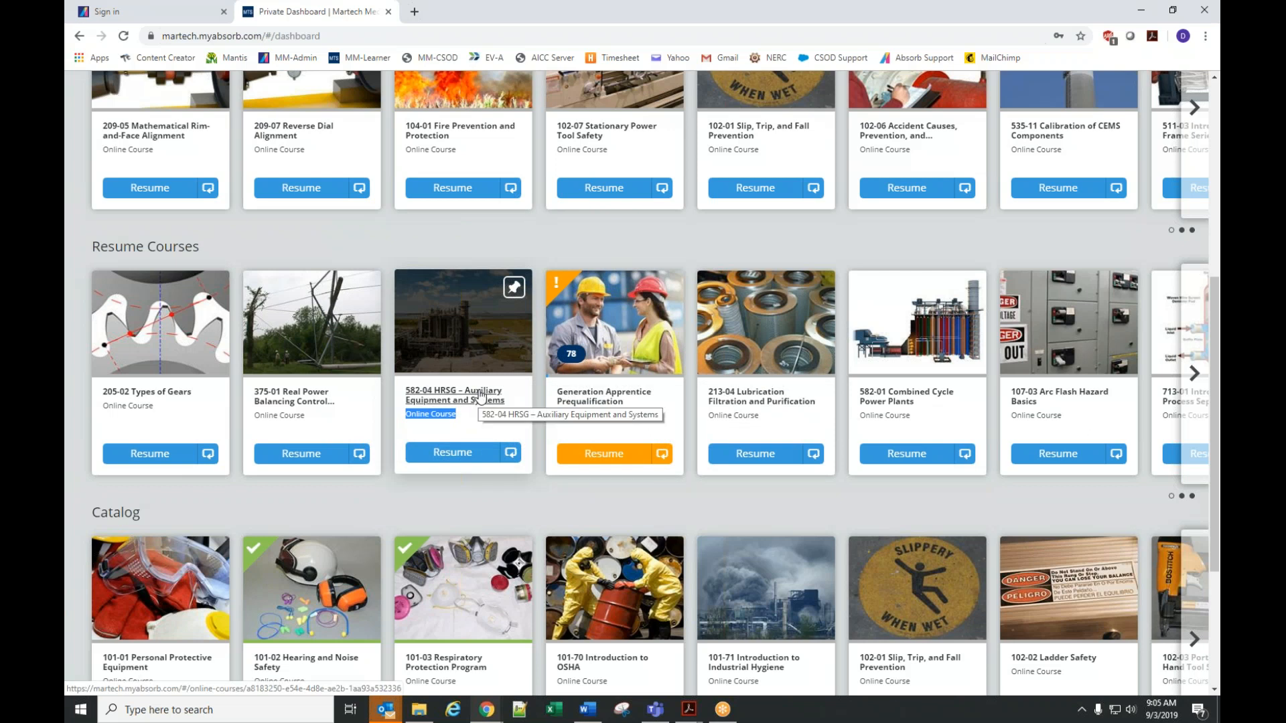
pyautogui.scroll(-3, 479, 396)
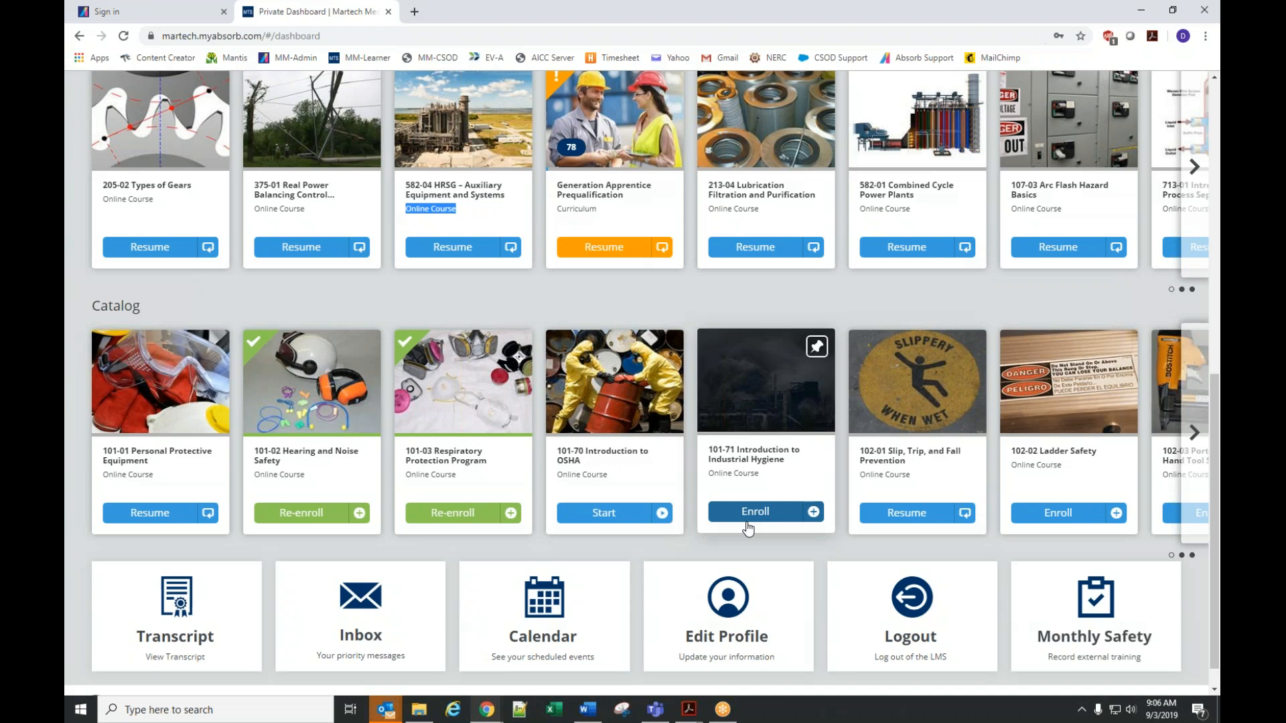
pyautogui.scroll(-1, 748, 529)
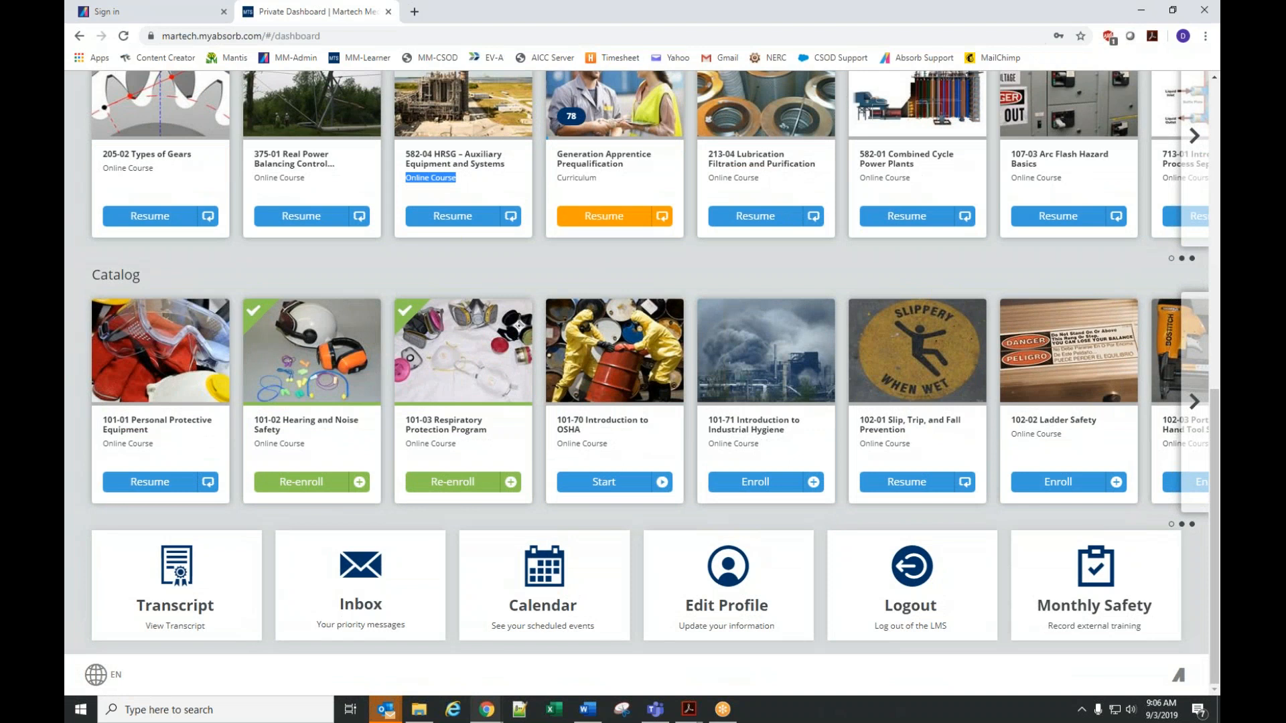
# View the transcript with its courses sorted by status and its external training, and return to the dashboard
pyautogui.click(199, 599)
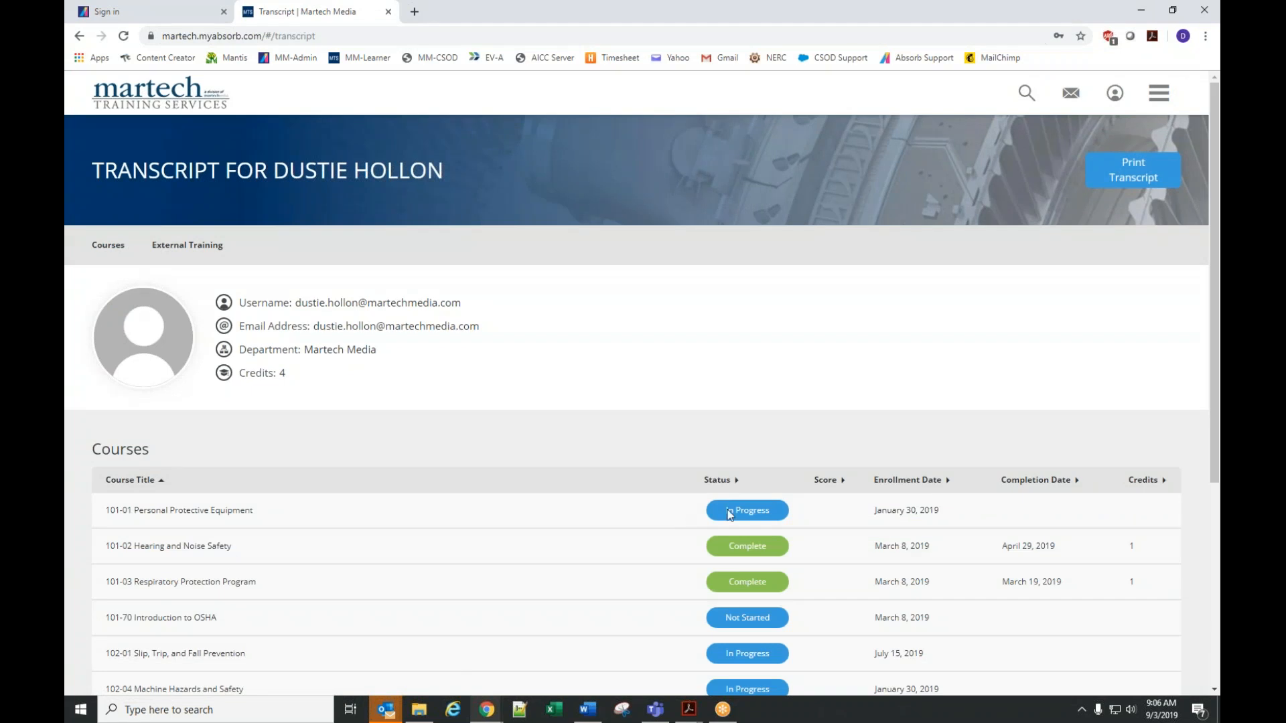
pyautogui.scroll(-3, 613, 556)
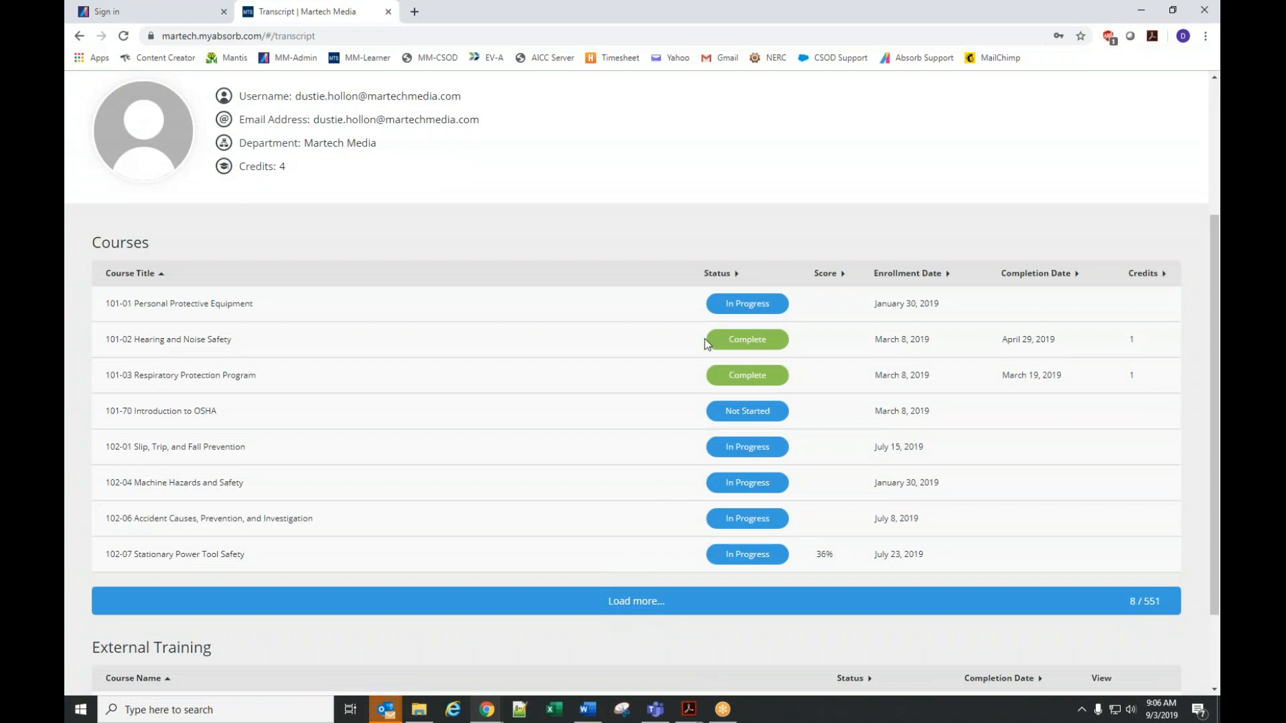
pyautogui.click(718, 275)
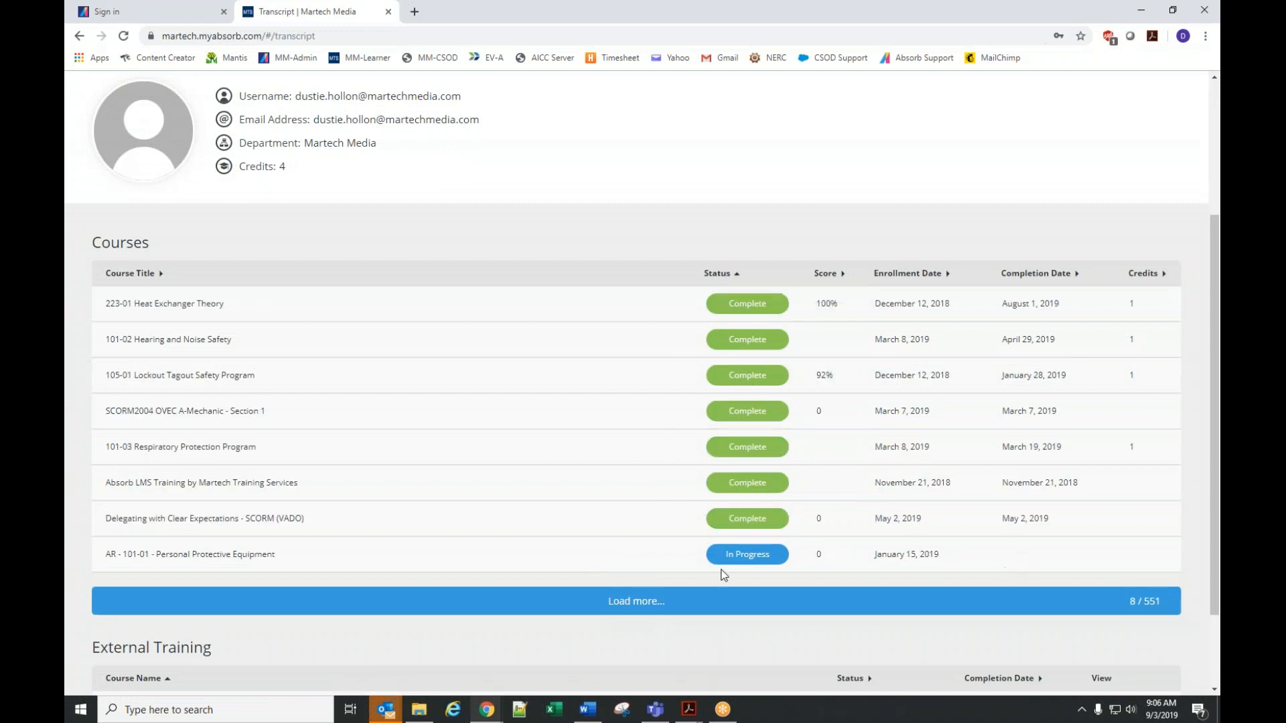
pyautogui.scroll(-2, 682, 568)
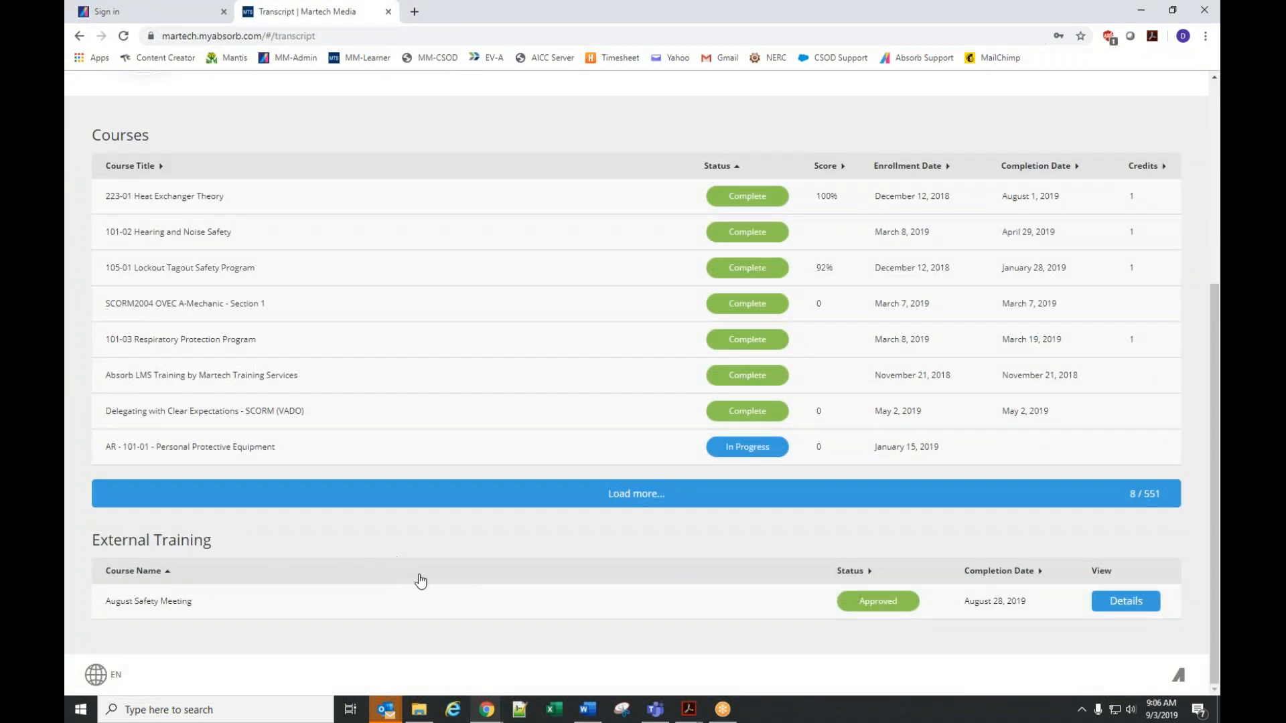
pyautogui.scroll(5, 416, 580)
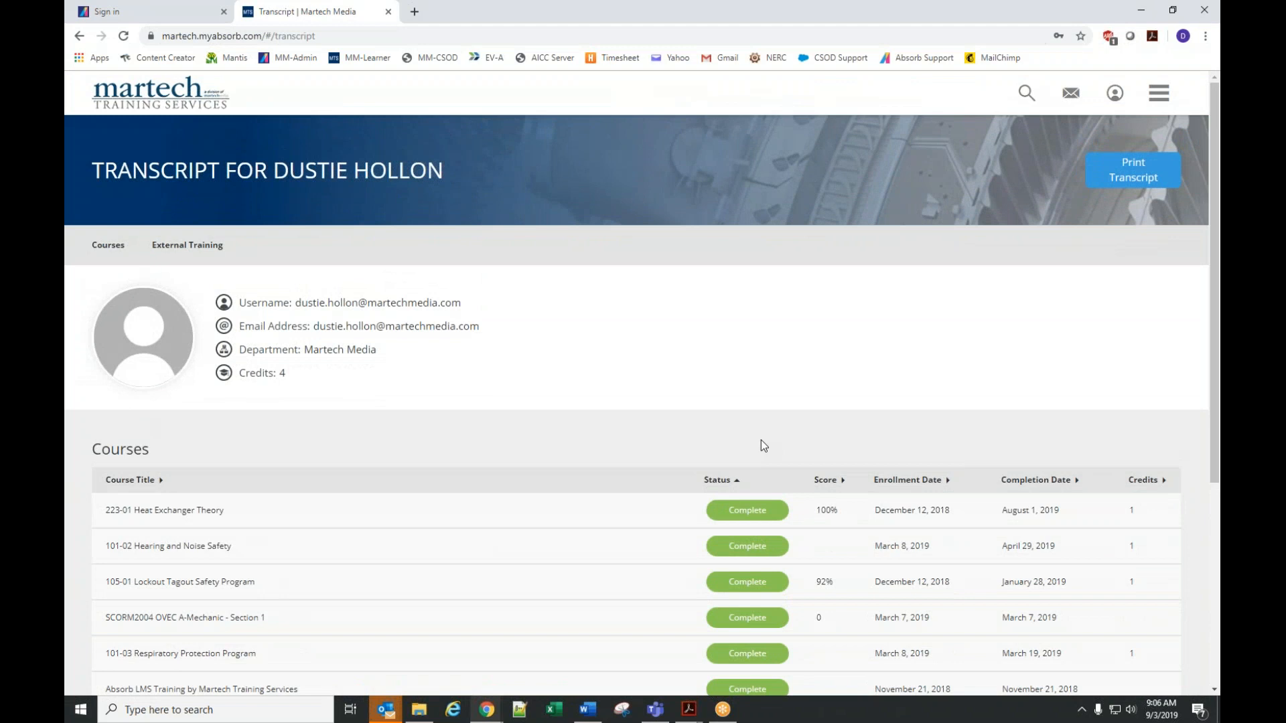
pyautogui.click(170, 107)
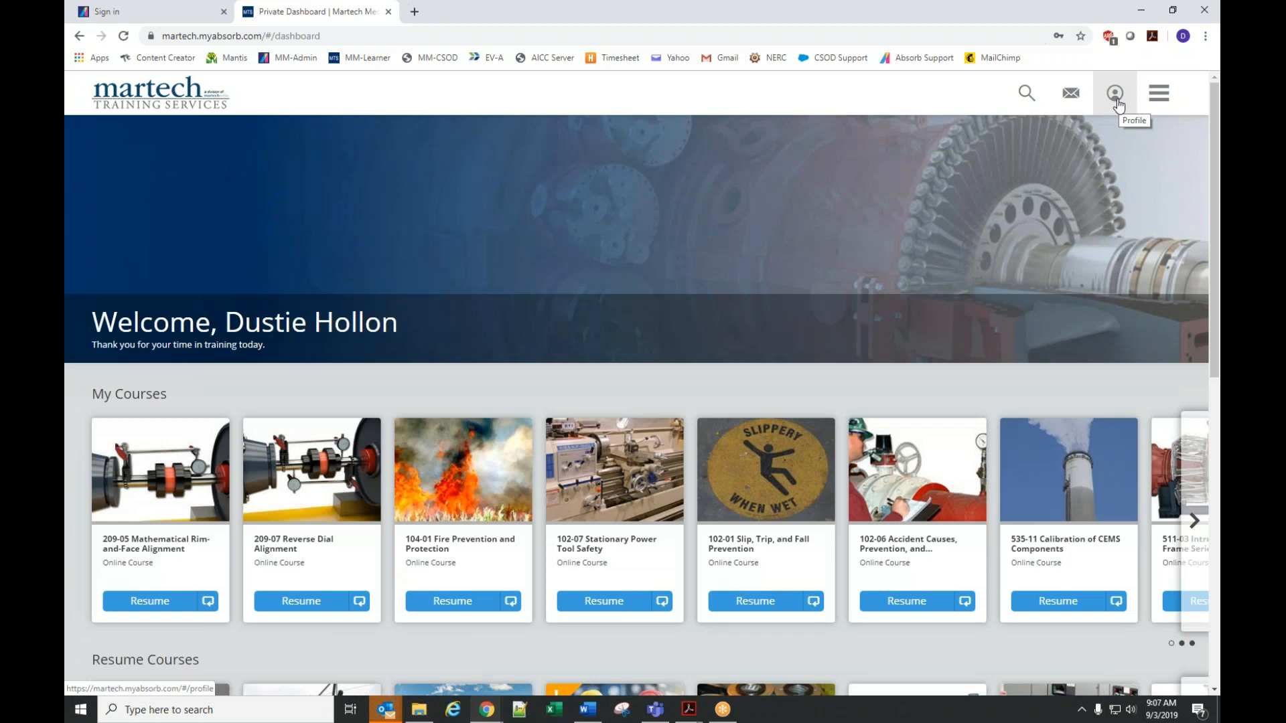
# Open the Edit Profile form, review its editable fields such as phone number and address, and close it without changes
pyautogui.scroll(-2, 1083, 214)
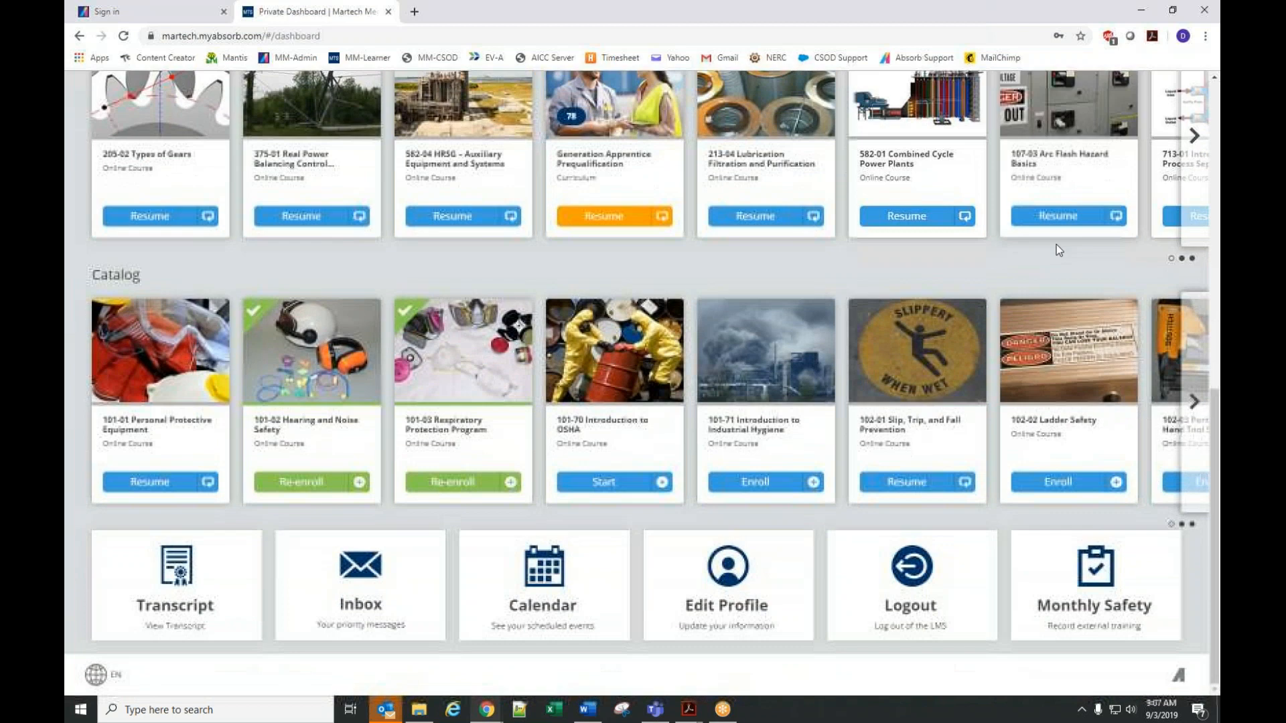
pyautogui.click(735, 593)
pyautogui.scroll(-4, 744, 548)
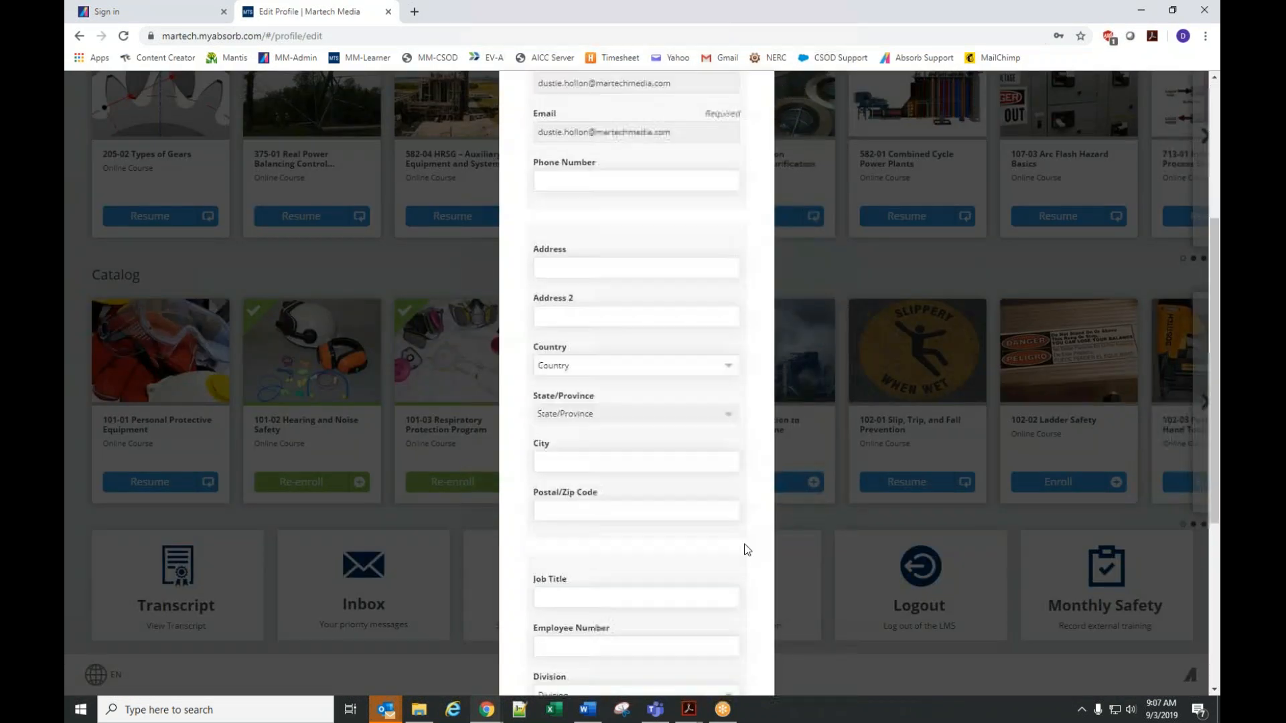
pyautogui.scroll(-5, 747, 549)
pyautogui.scroll(2, 750, 553)
pyautogui.scroll(7, 750, 553)
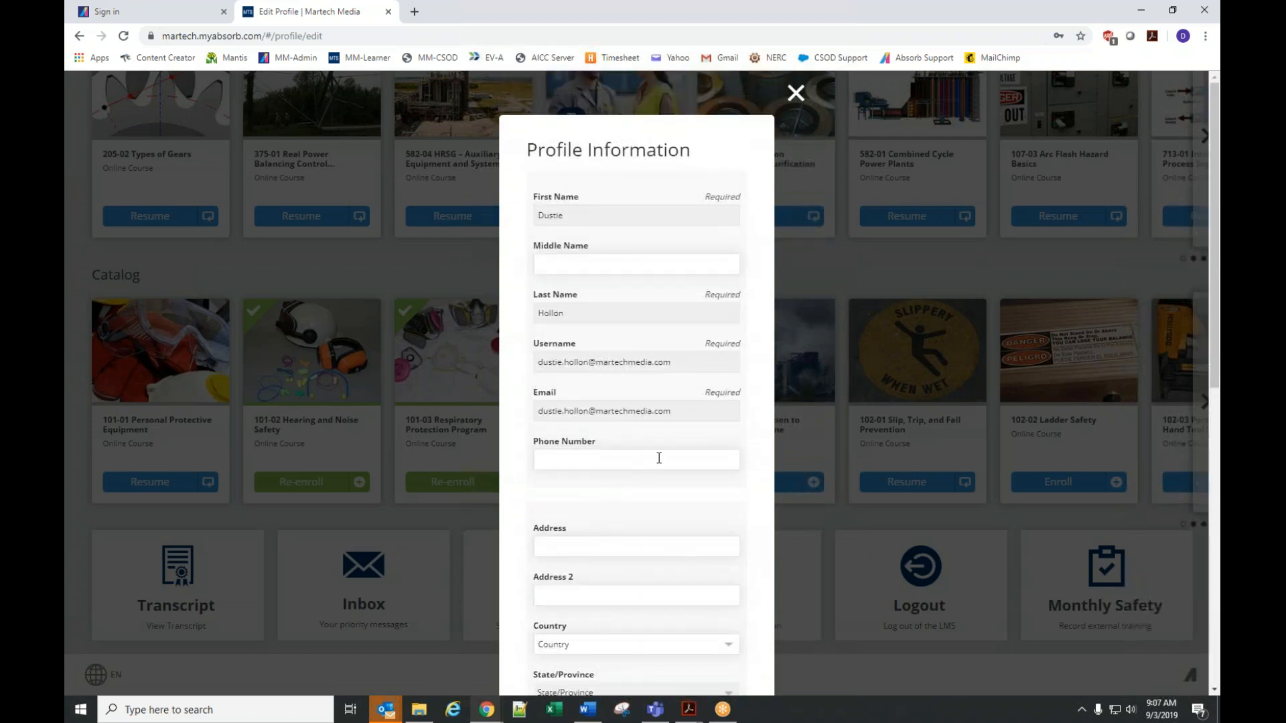
pyautogui.click(687, 462)
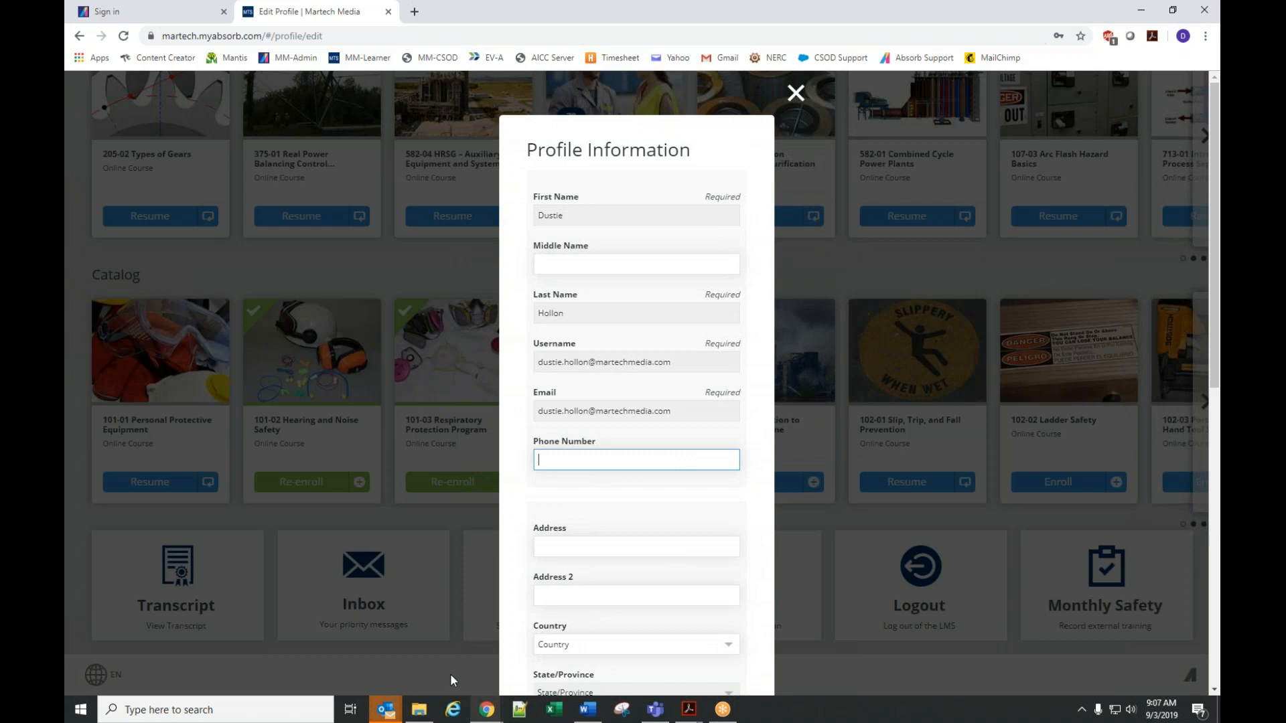
pyautogui.click(581, 549)
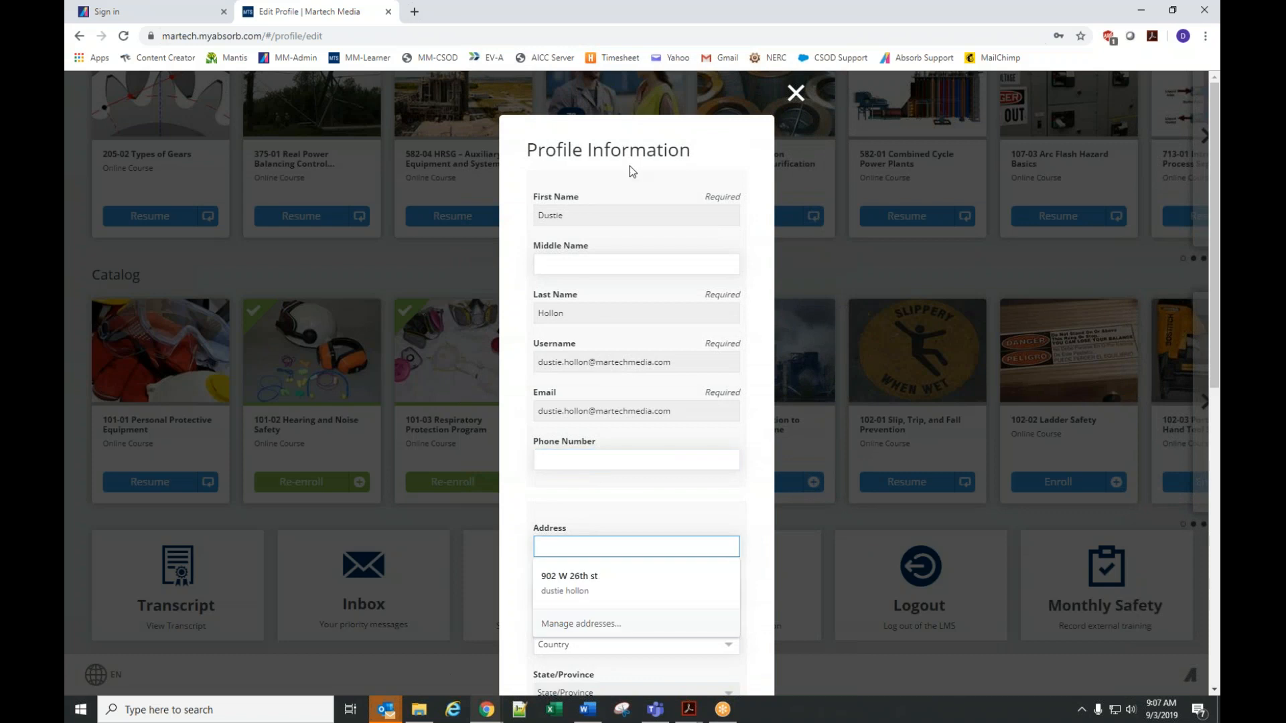
pyautogui.click(794, 96)
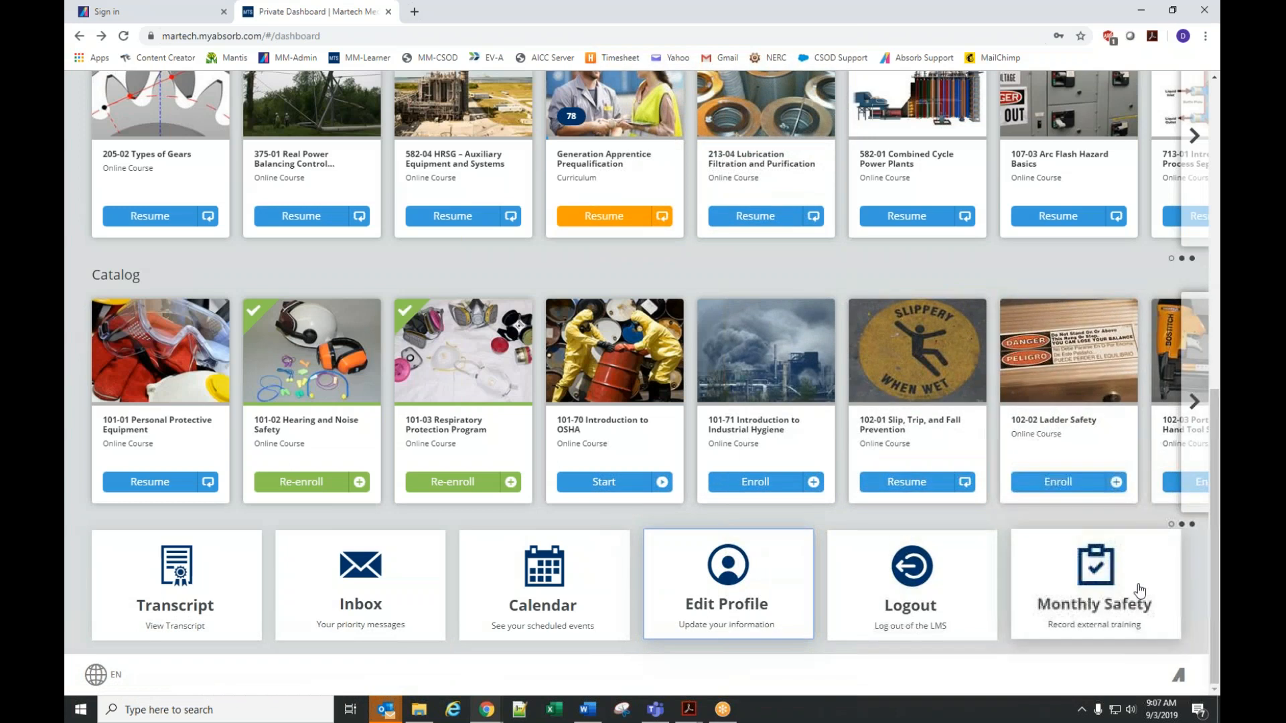
# Search the learner portal for "power"
pyautogui.scroll(10, 1140, 591)
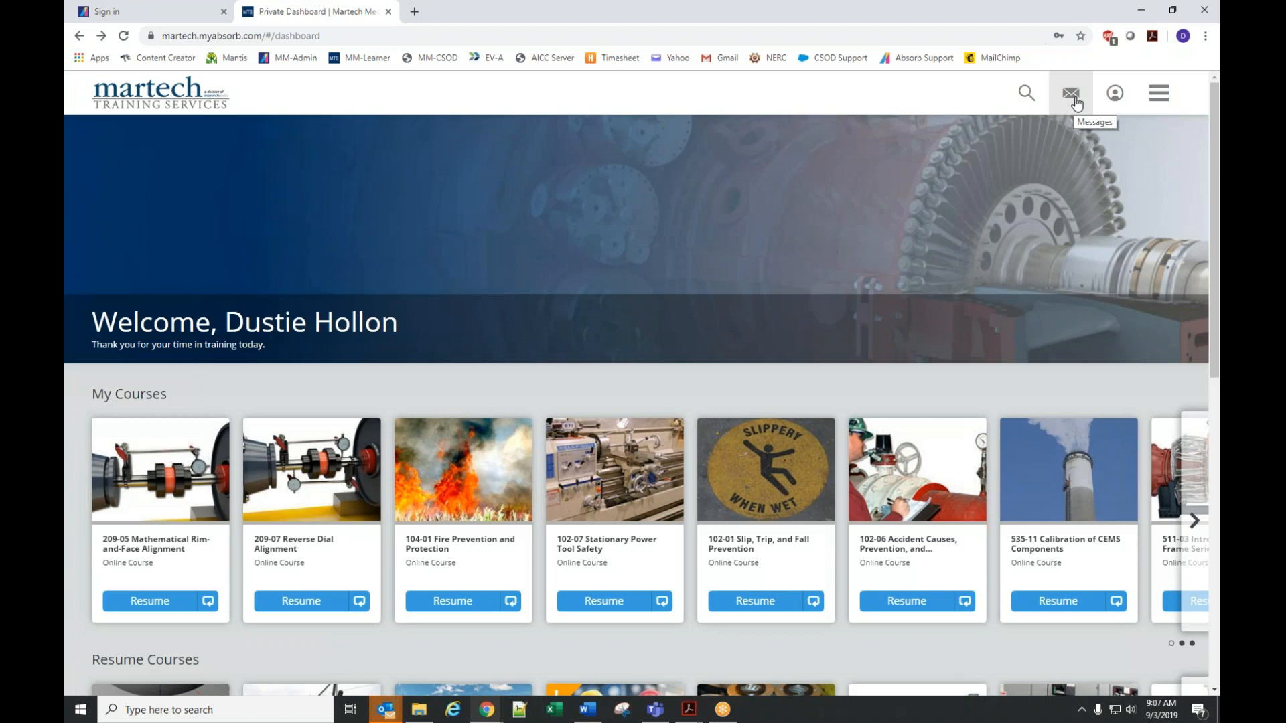
pyautogui.click(1022, 98)
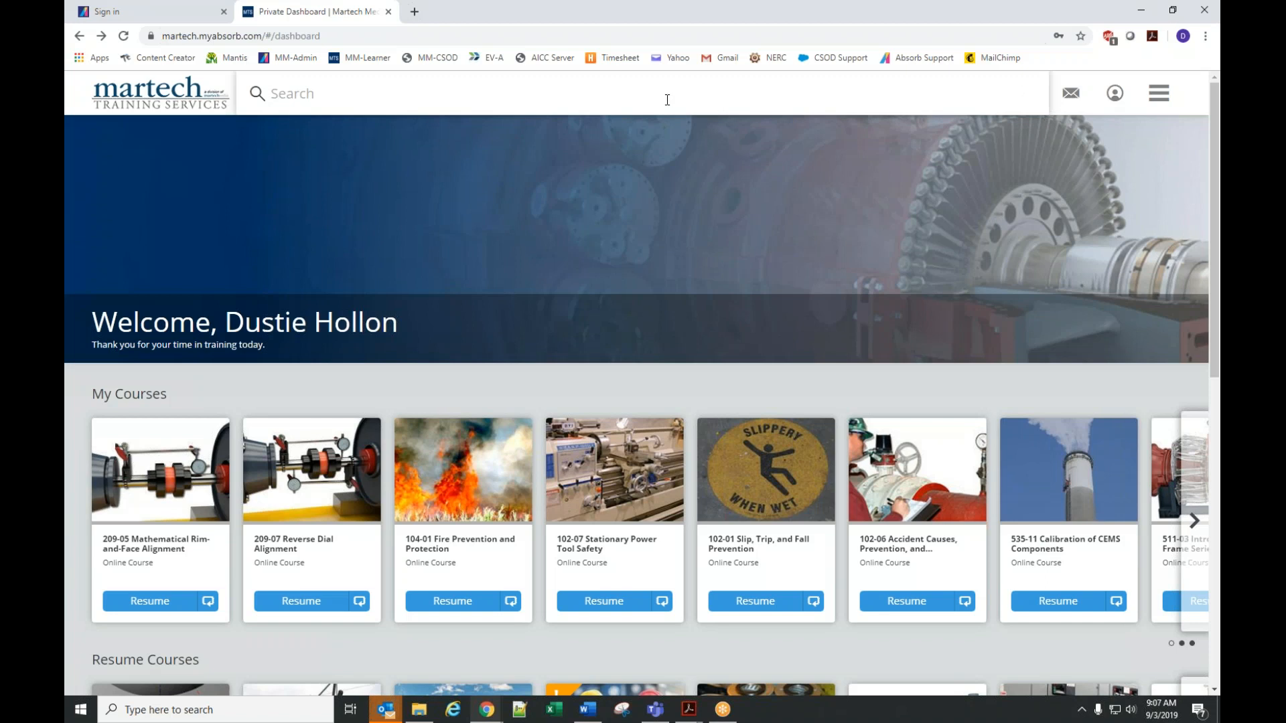
pyautogui.write('power')
pyautogui.press('Return')
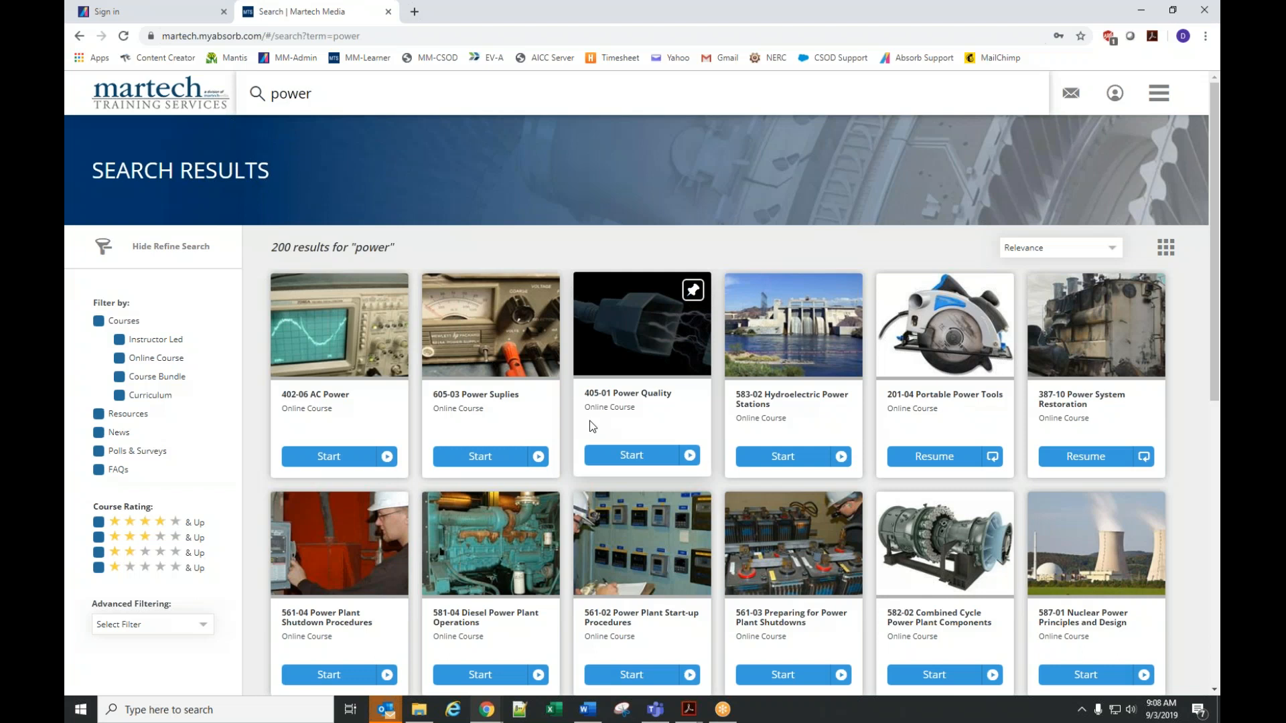
# Filter the search results to Curriculum courses and clear the search term
pyautogui.click(120, 396)
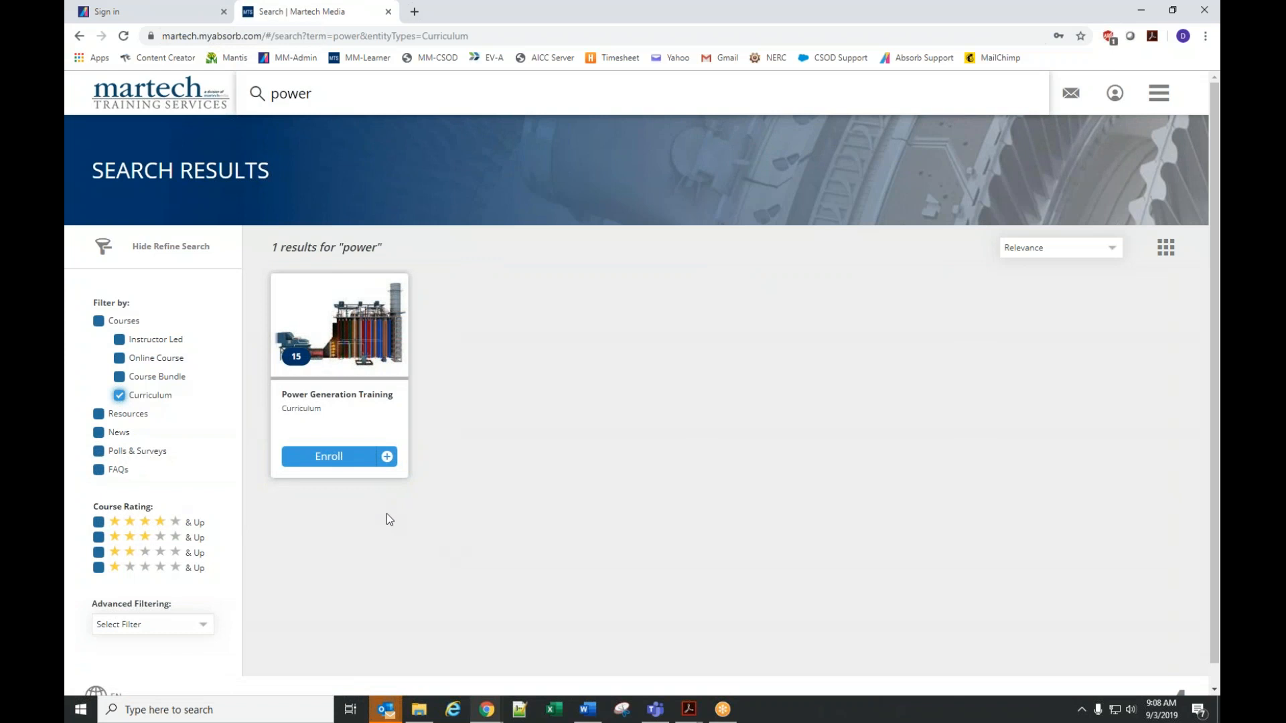
pyautogui.moveTo(307, 400)
pyautogui.doubleClick(403, 100)
pyautogui.press('BackSpace')
# View the profile page and the main navigation options, and return to the dashboard
pyautogui.click(1160, 94)
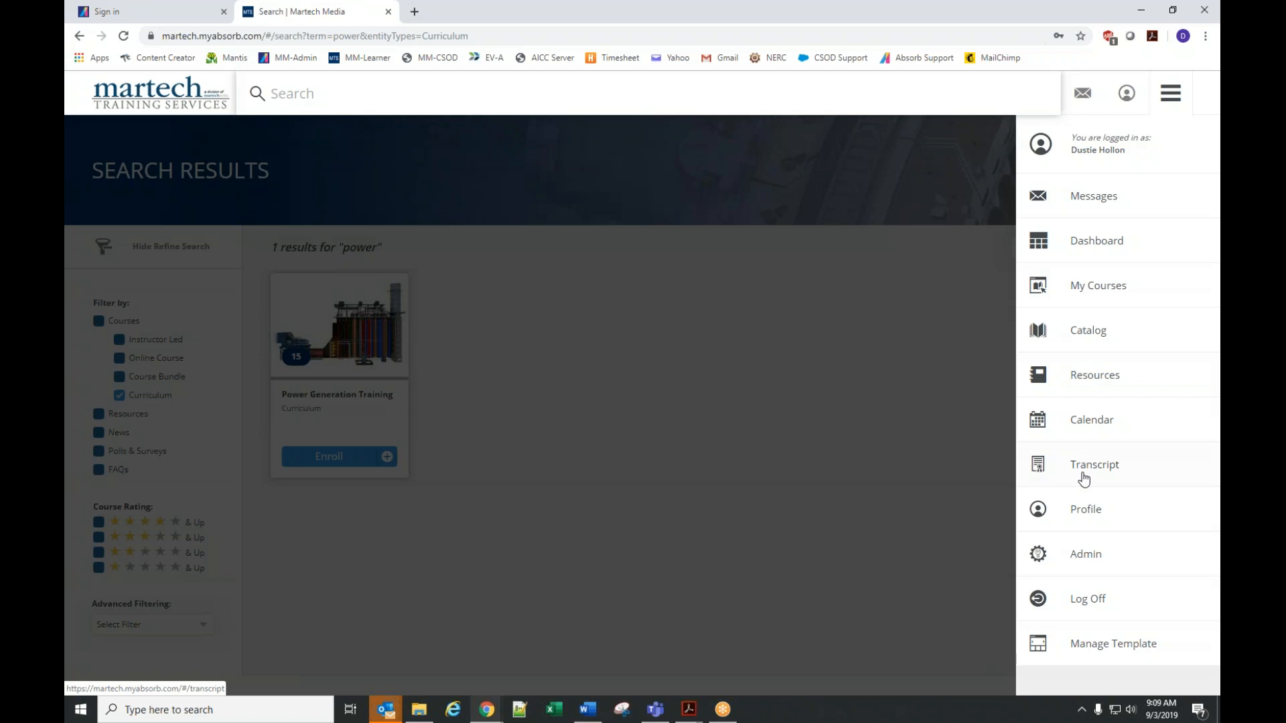
pyautogui.click(1086, 512)
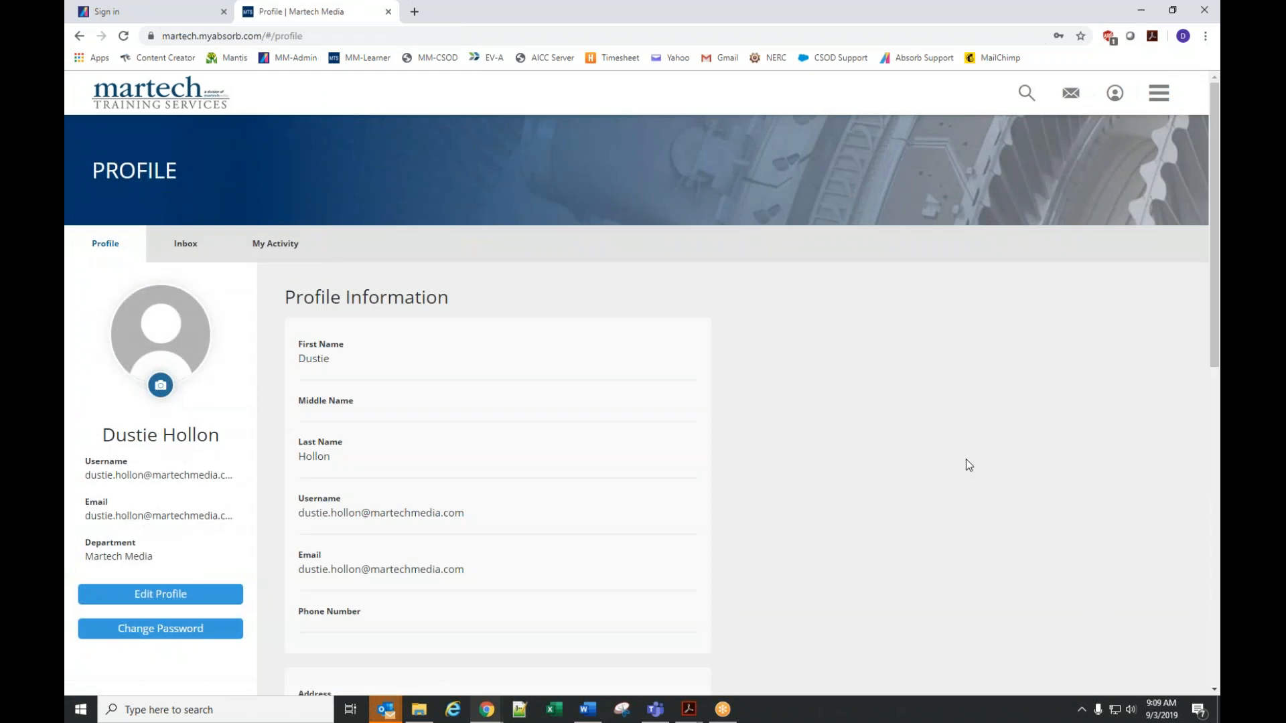
pyautogui.click(1164, 98)
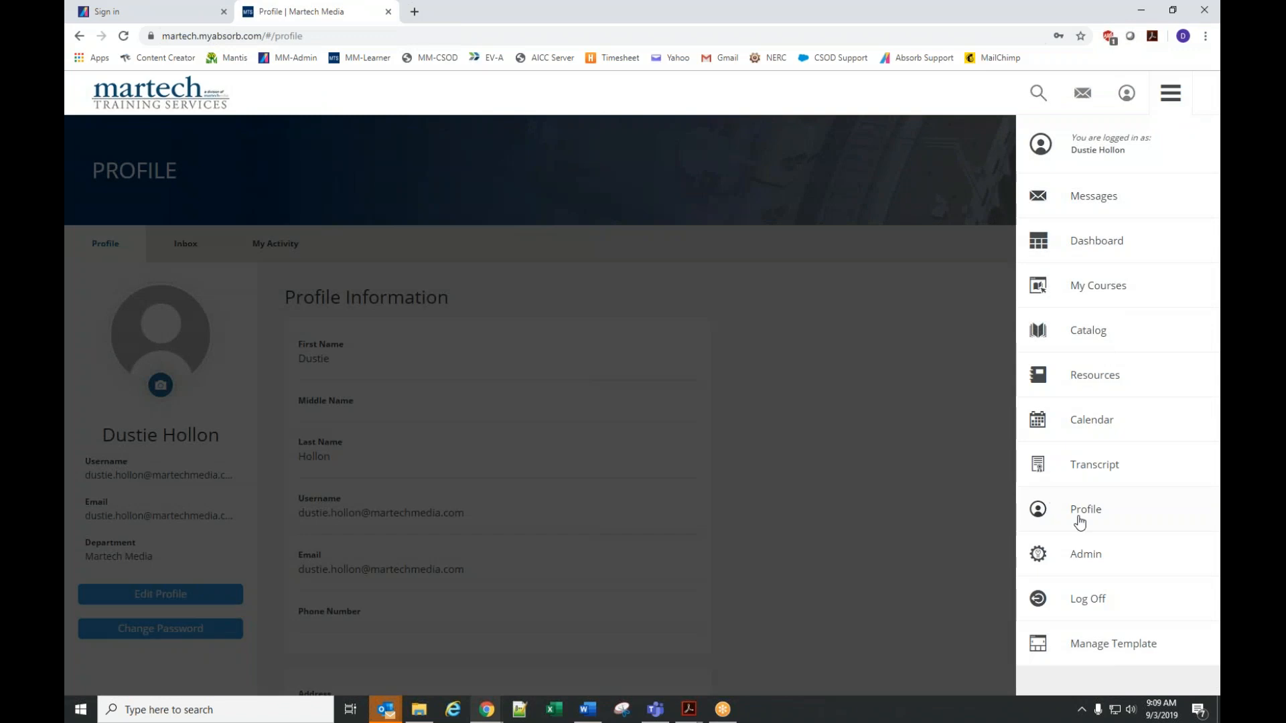
pyautogui.click(873, 506)
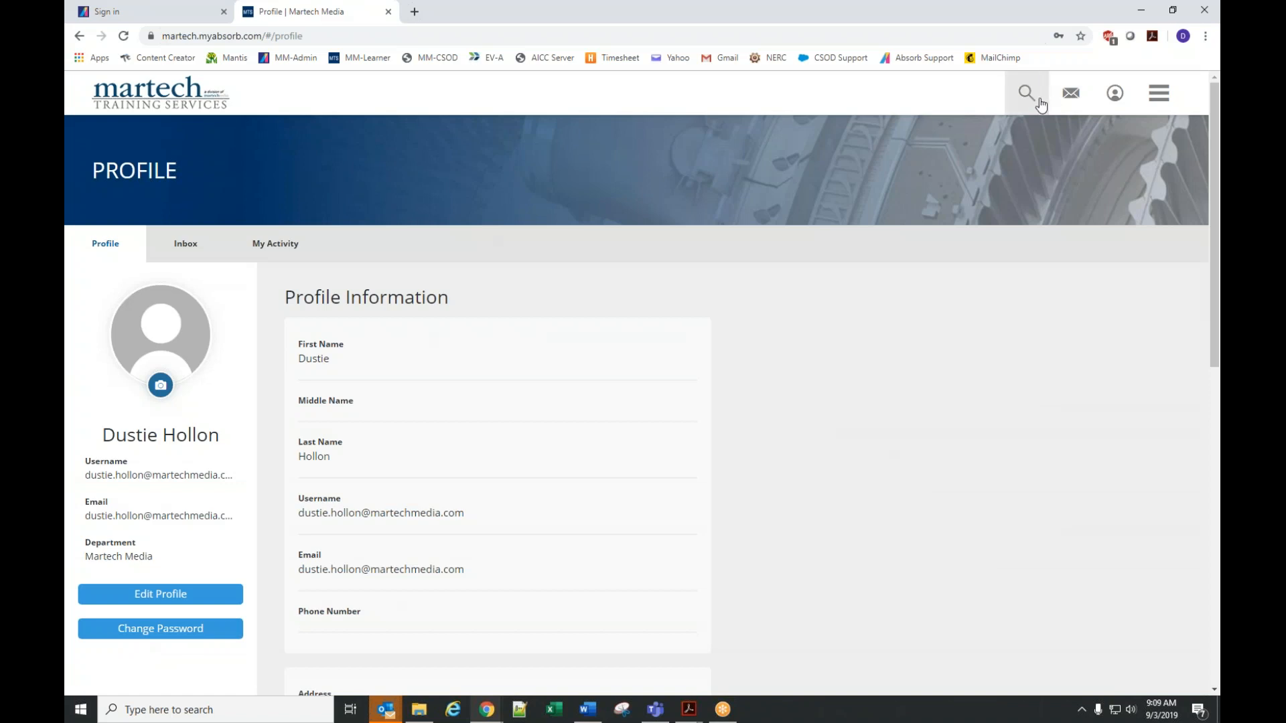
pyautogui.click(165, 100)
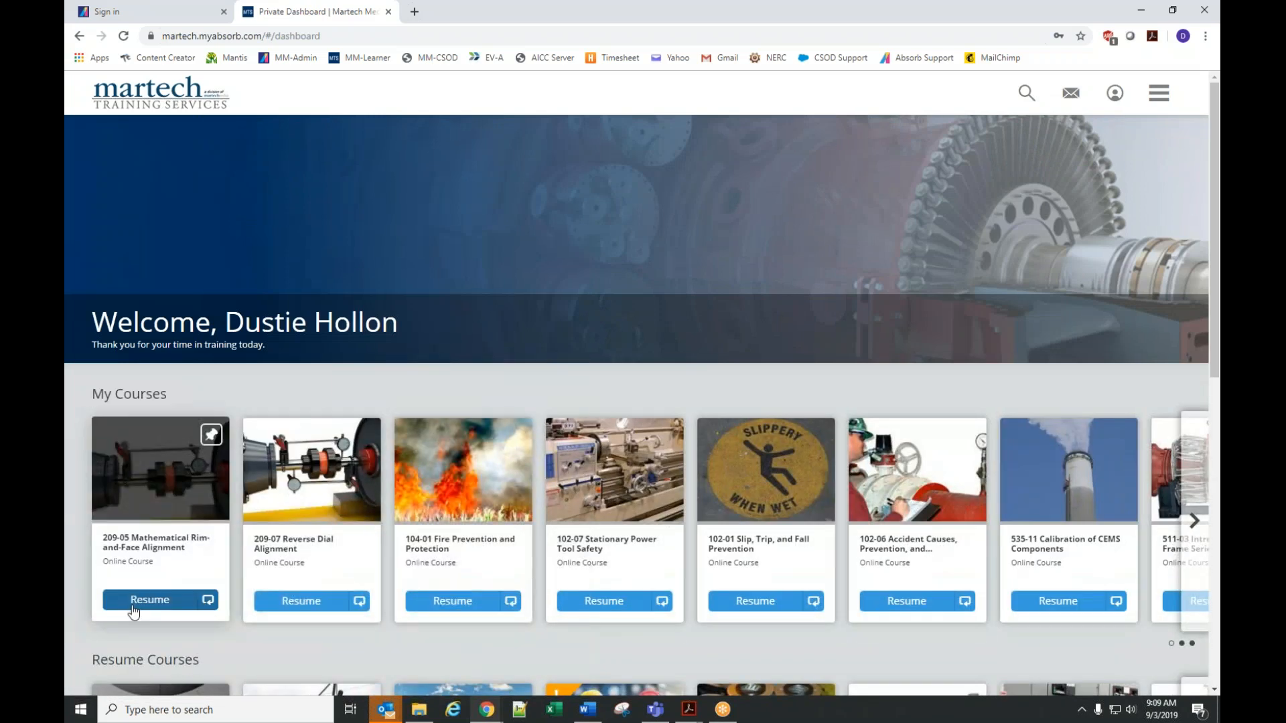
# Open the 209-05 Mathematical Rim-and-Face Alignment course from the dashboard, check the navigation options, and resume its lesson
pyautogui.click(148, 601)
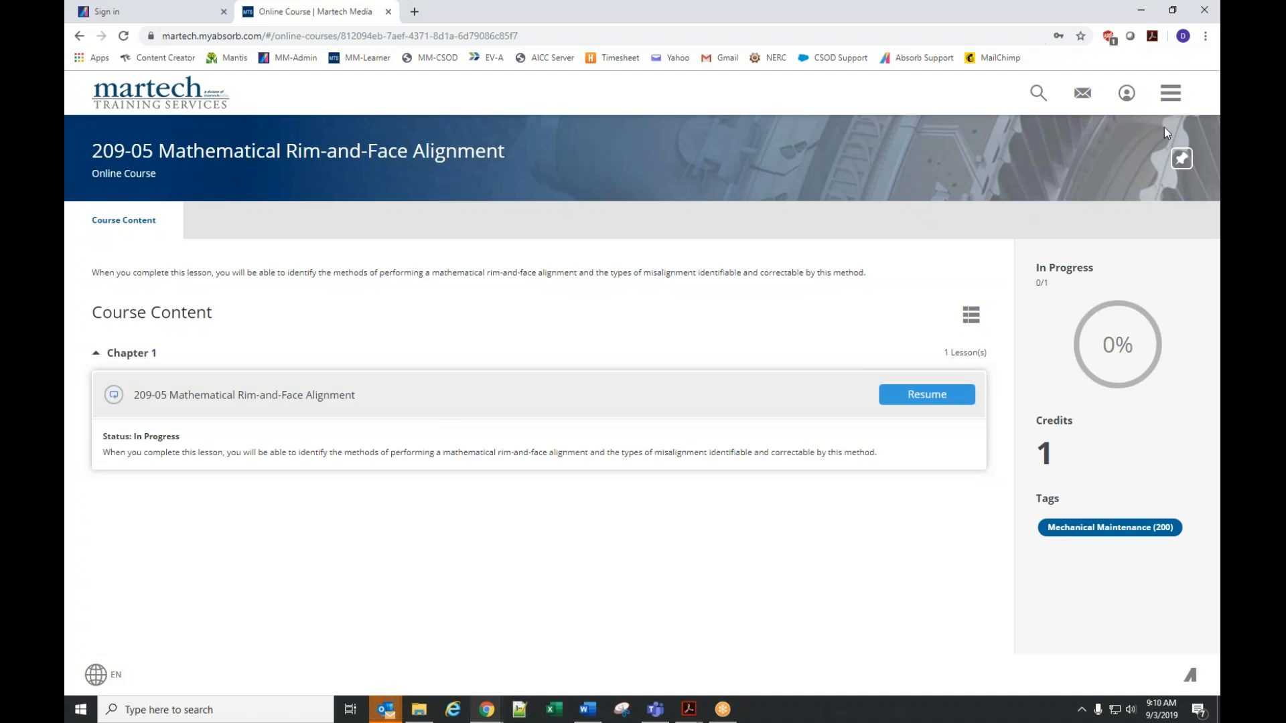
pyautogui.click(1185, 98)
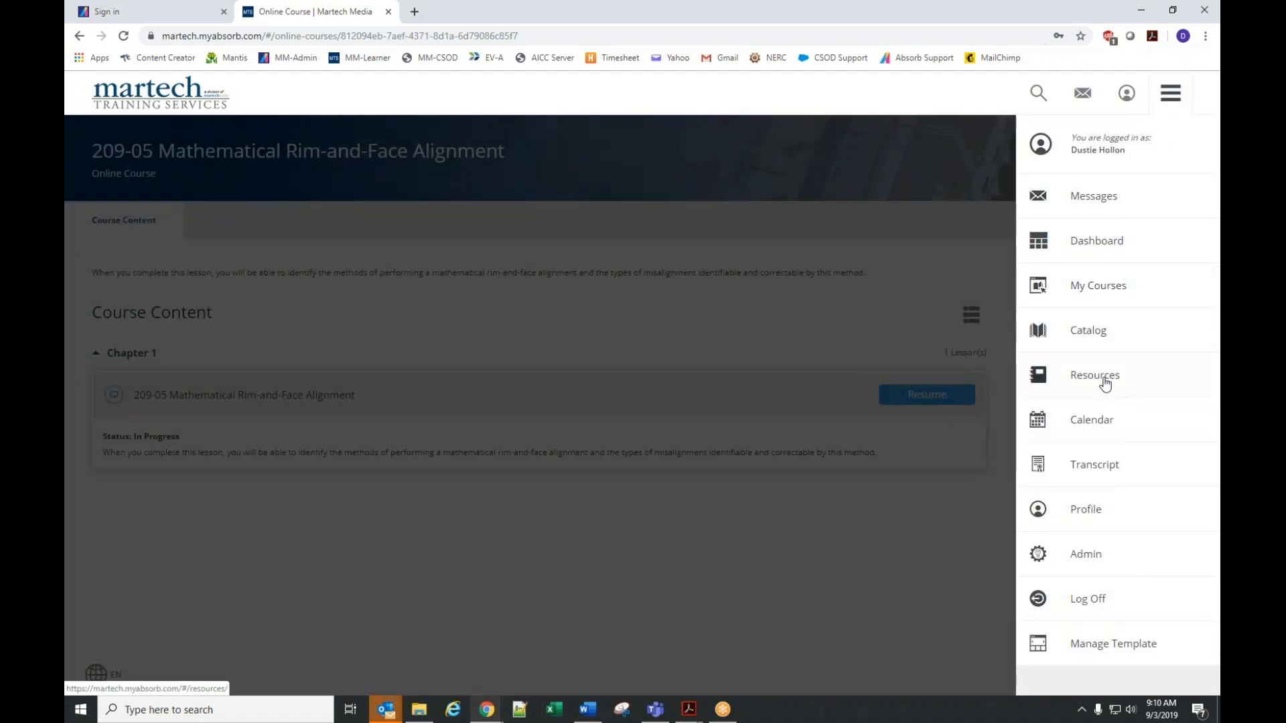
pyautogui.click(816, 512)
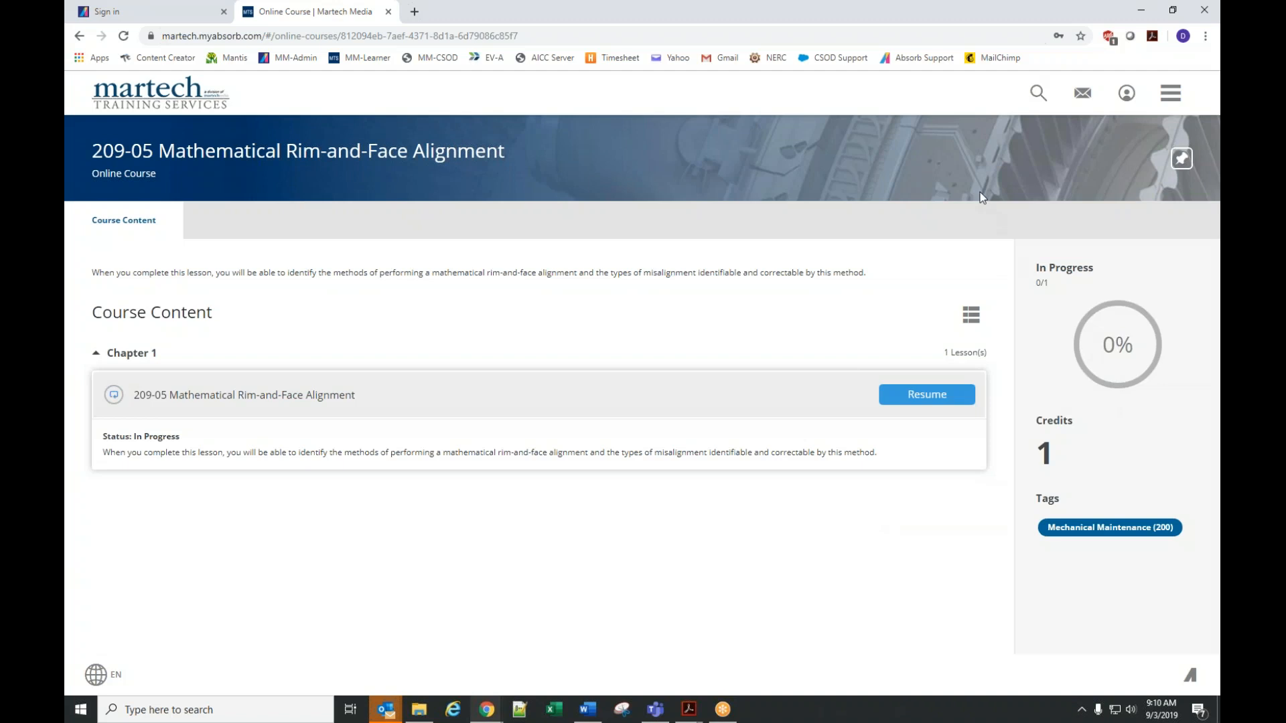
pyautogui.click(927, 396)
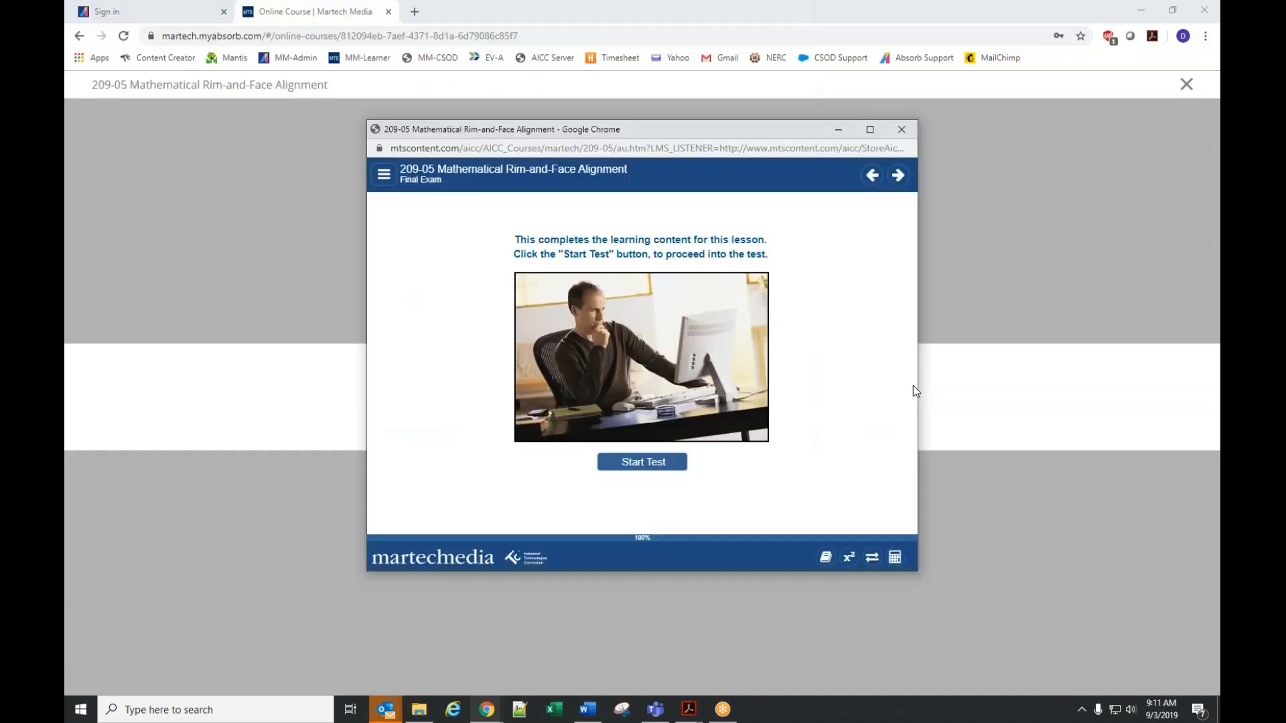
# Jump to Page 3 of the lesson's Mathematical Rim-and-Face Alignment section and mute the sound
pyautogui.click(385, 176)
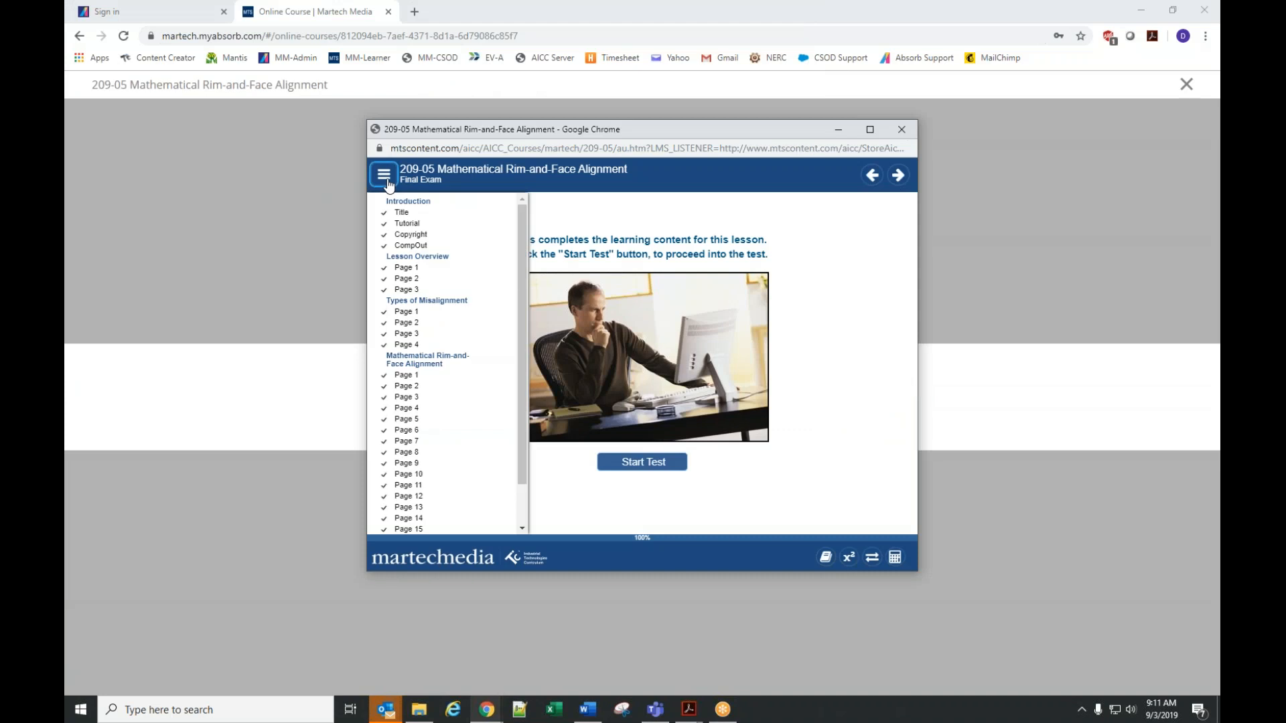
pyautogui.click(405, 396)
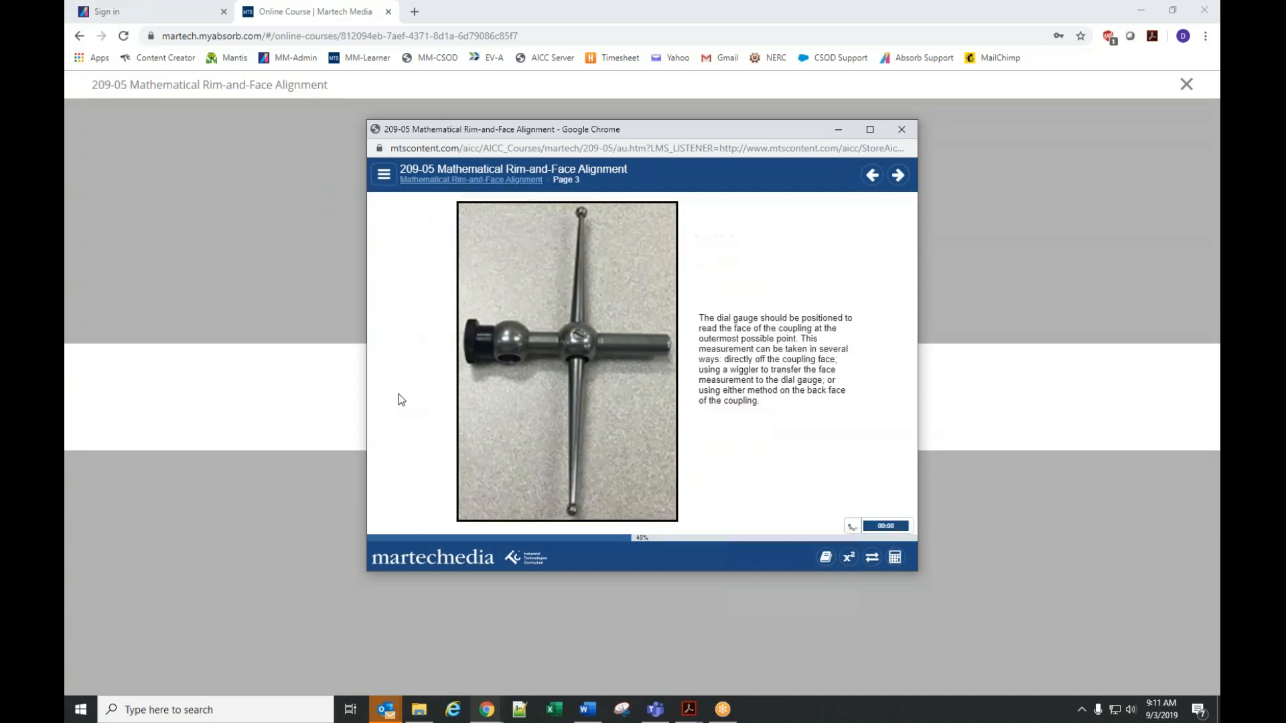
pyautogui.press('XF86AudioMute')
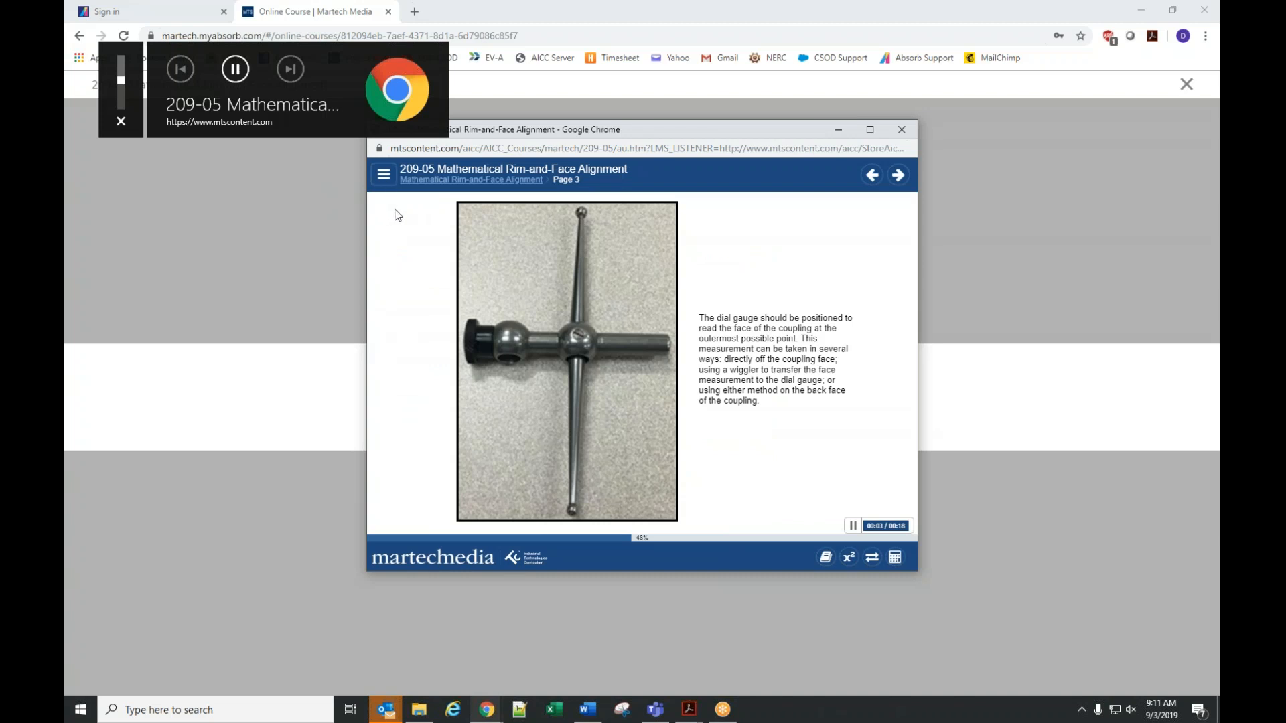
# Look through the lesson outline and go to Page 16 of the Mathematical Rim-and-Face Alignment section
pyautogui.click(383, 175)
pyautogui.scroll(-1, 409, 459)
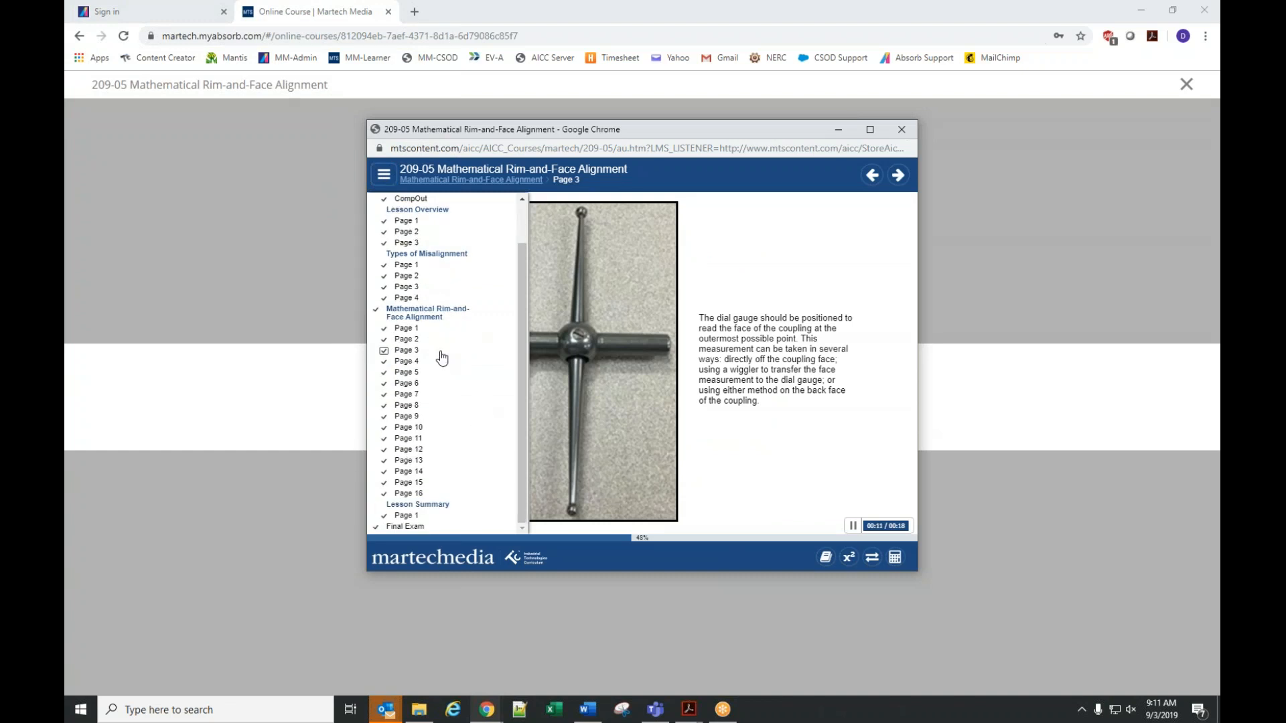
pyautogui.scroll(1, 441, 355)
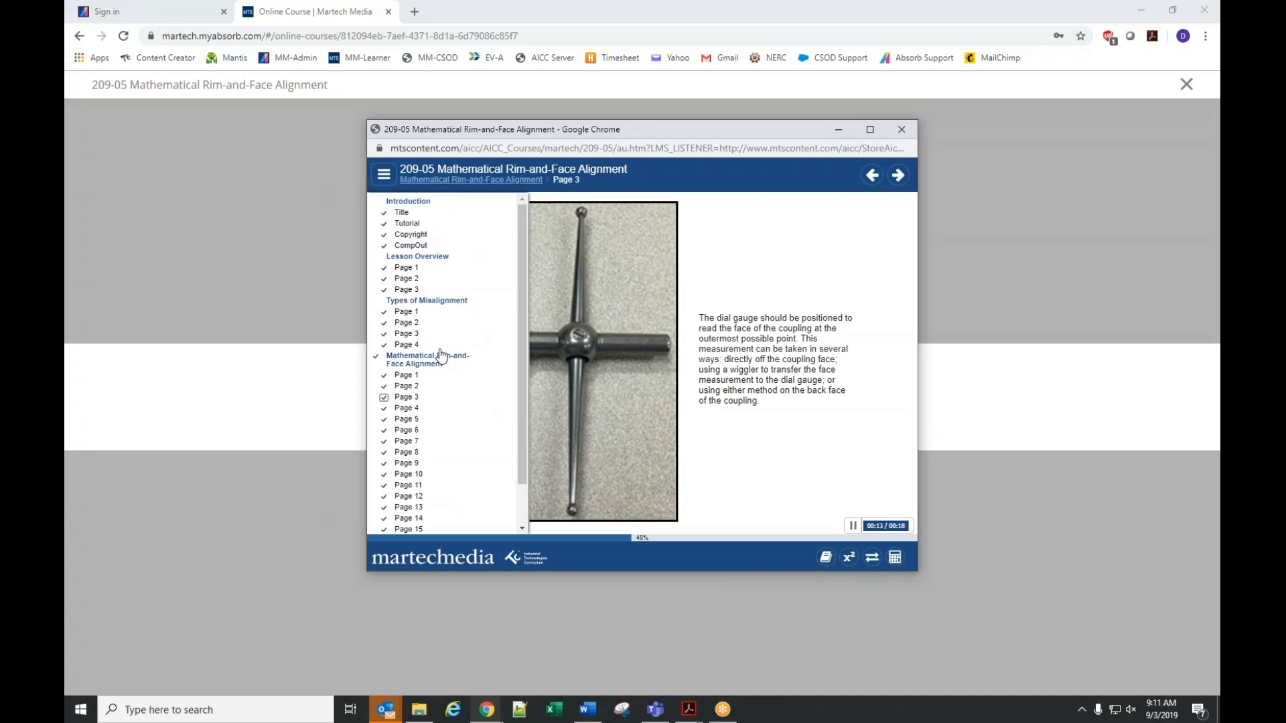
pyautogui.scroll(-1, 408, 422)
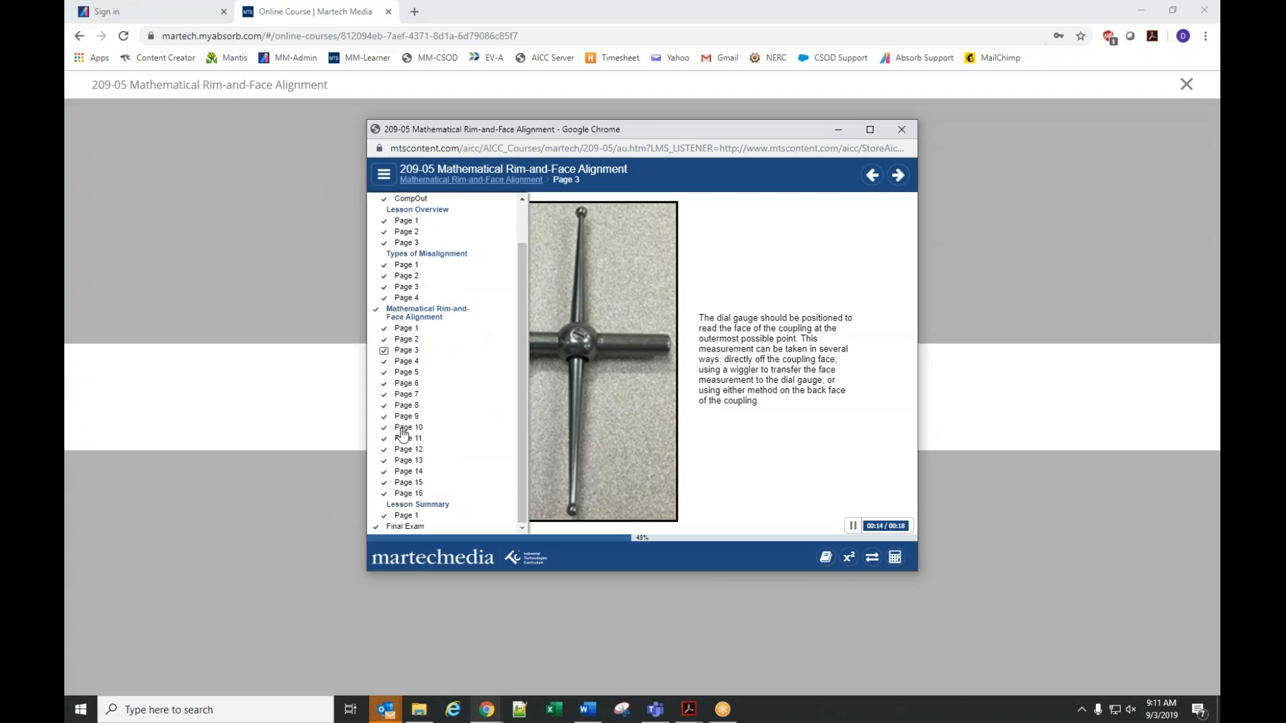
pyautogui.click(412, 496)
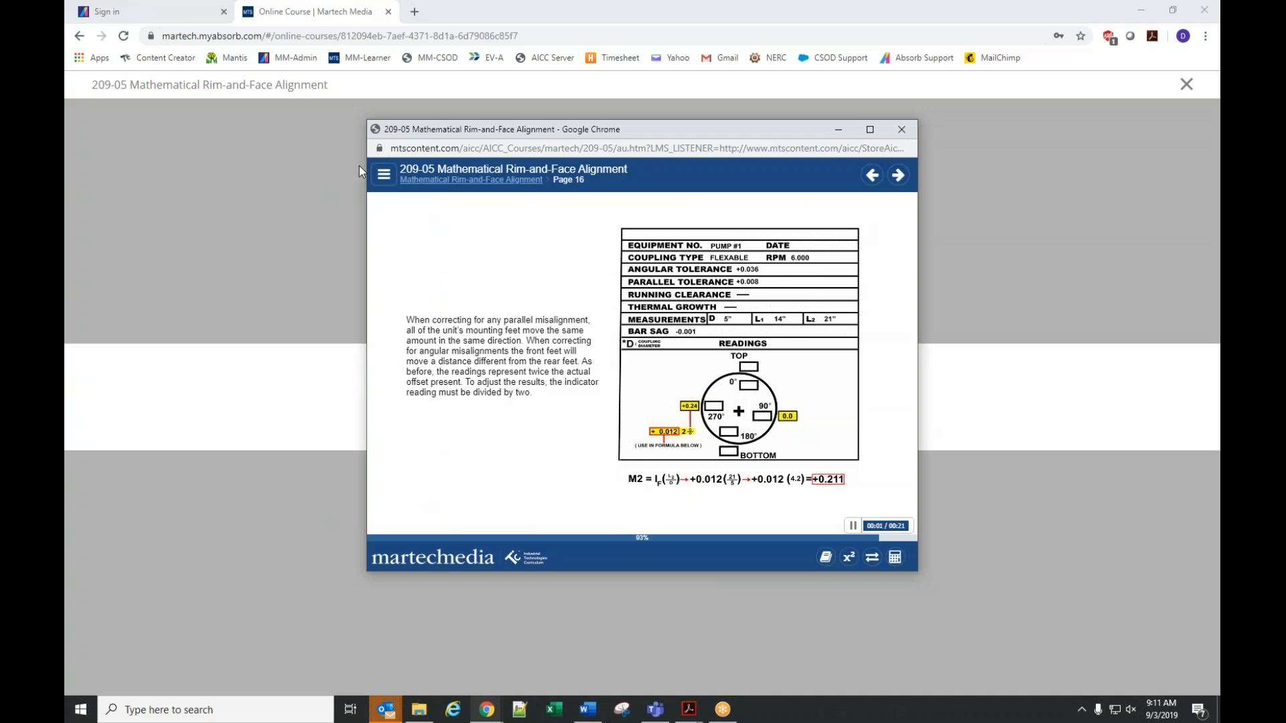
# Step back through the lesson to Page 14 and forward again to Page 16
pyautogui.click(872, 175)
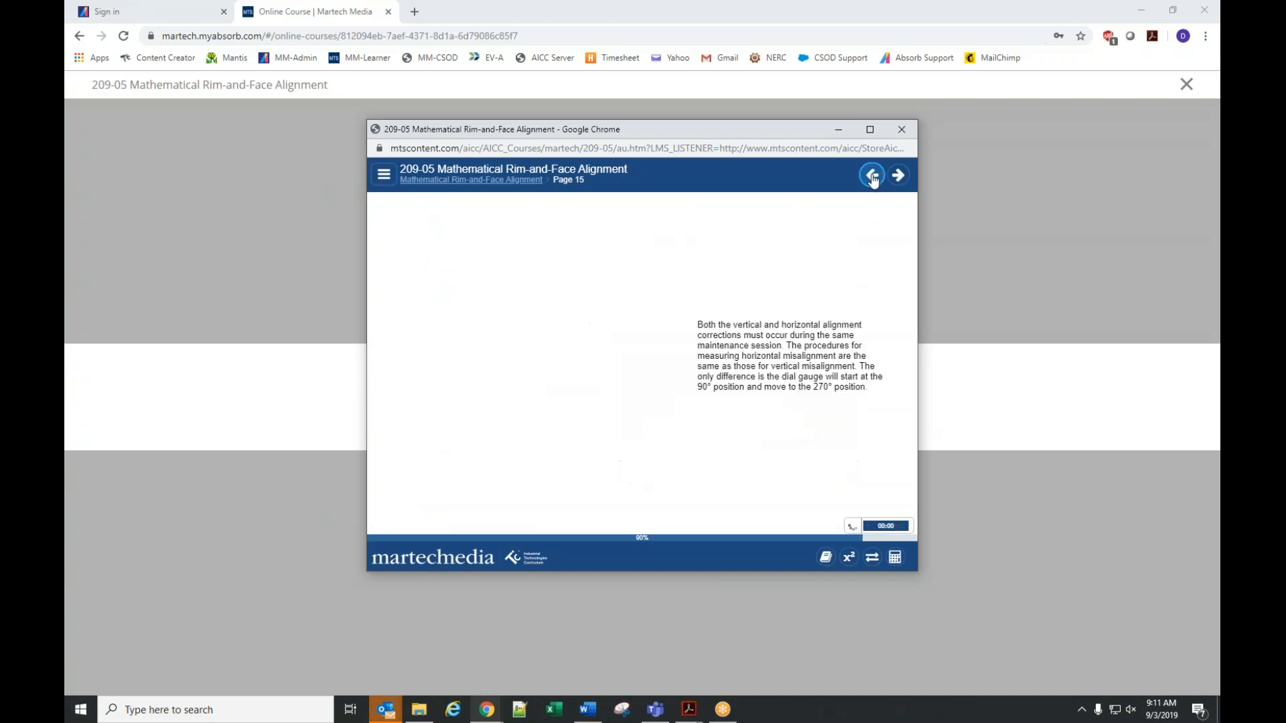
pyautogui.click(872, 177)
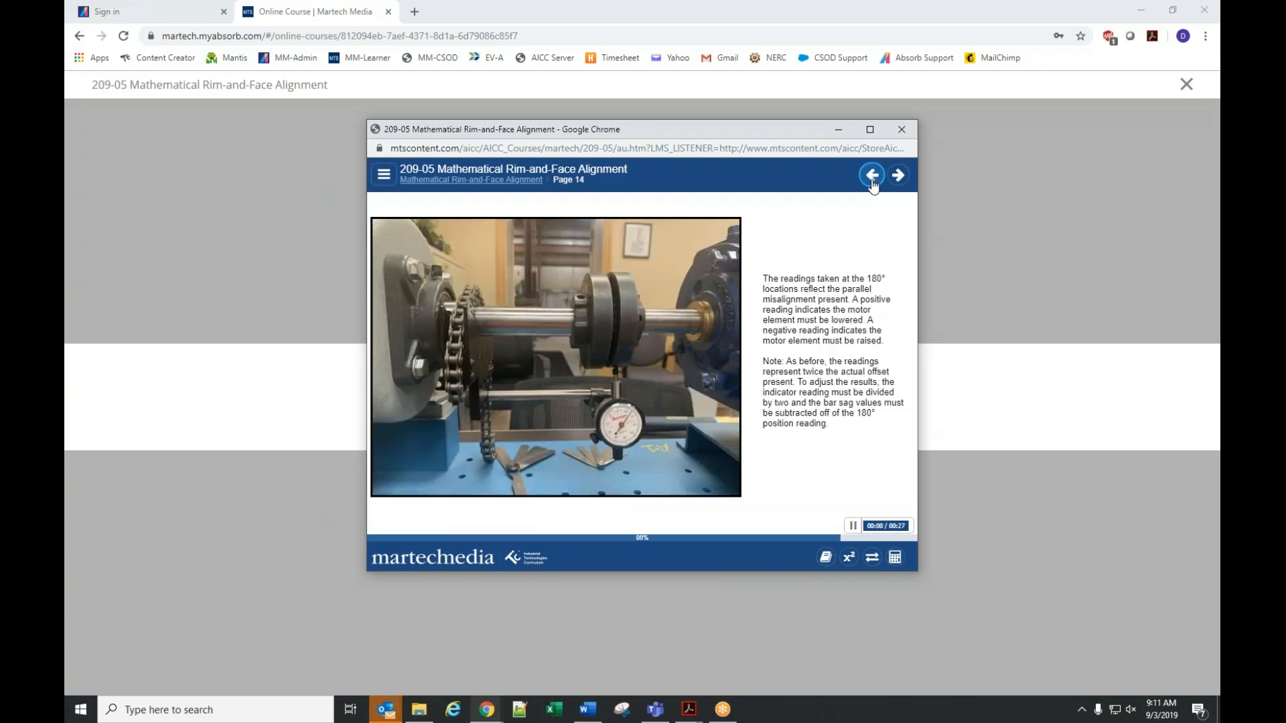
pyautogui.click(897, 176)
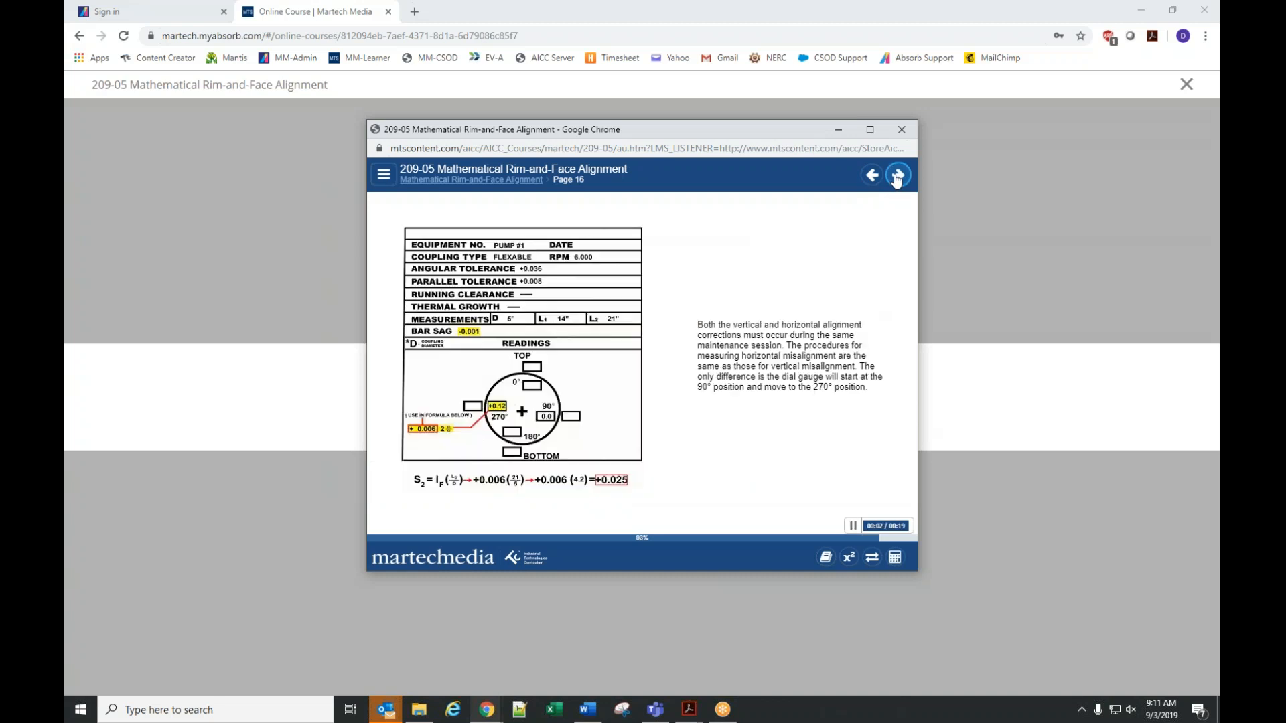
pyautogui.click(897, 176)
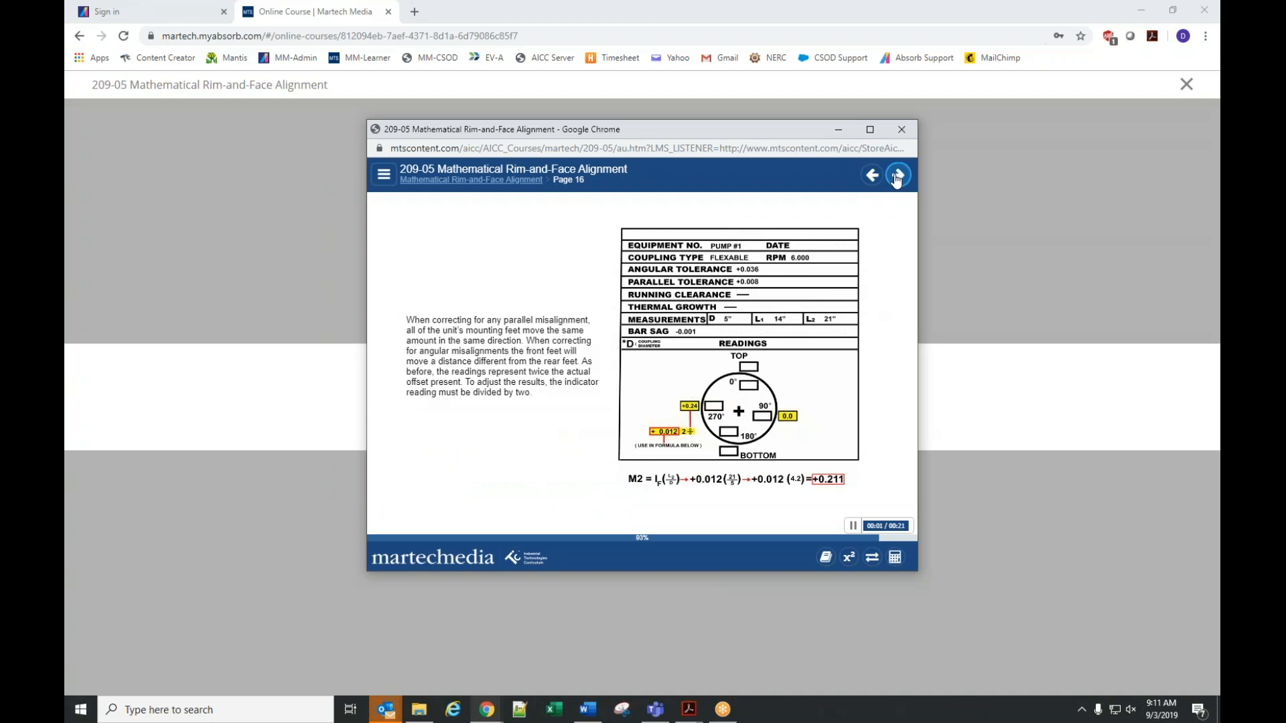
# Go to the lesson's Final Exam and start the test
pyautogui.click(383, 174)
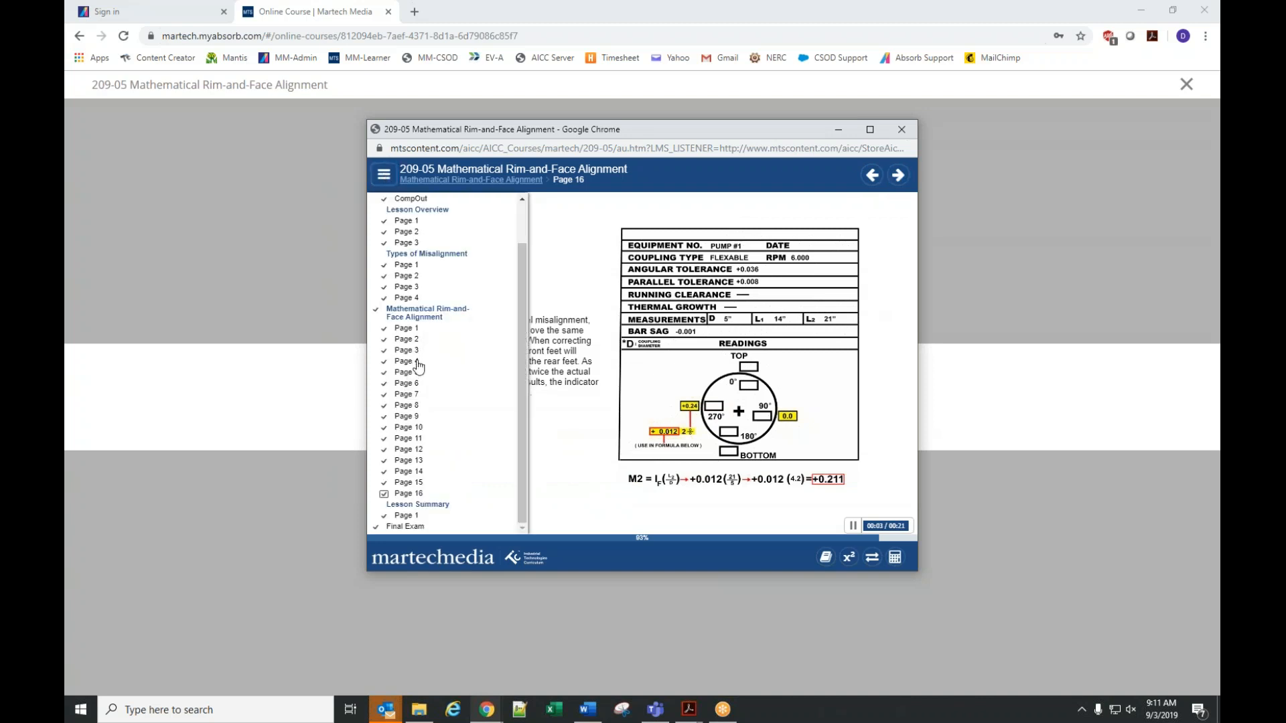
pyautogui.click(403, 527)
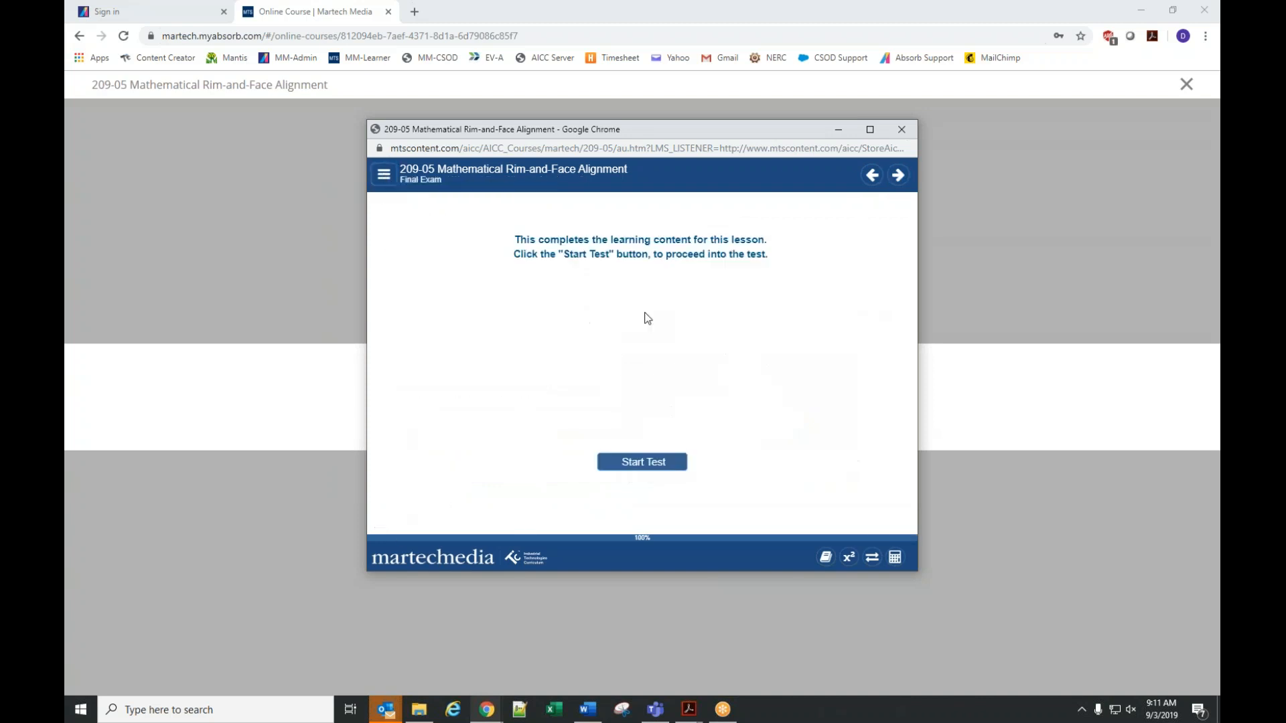
pyautogui.click(643, 463)
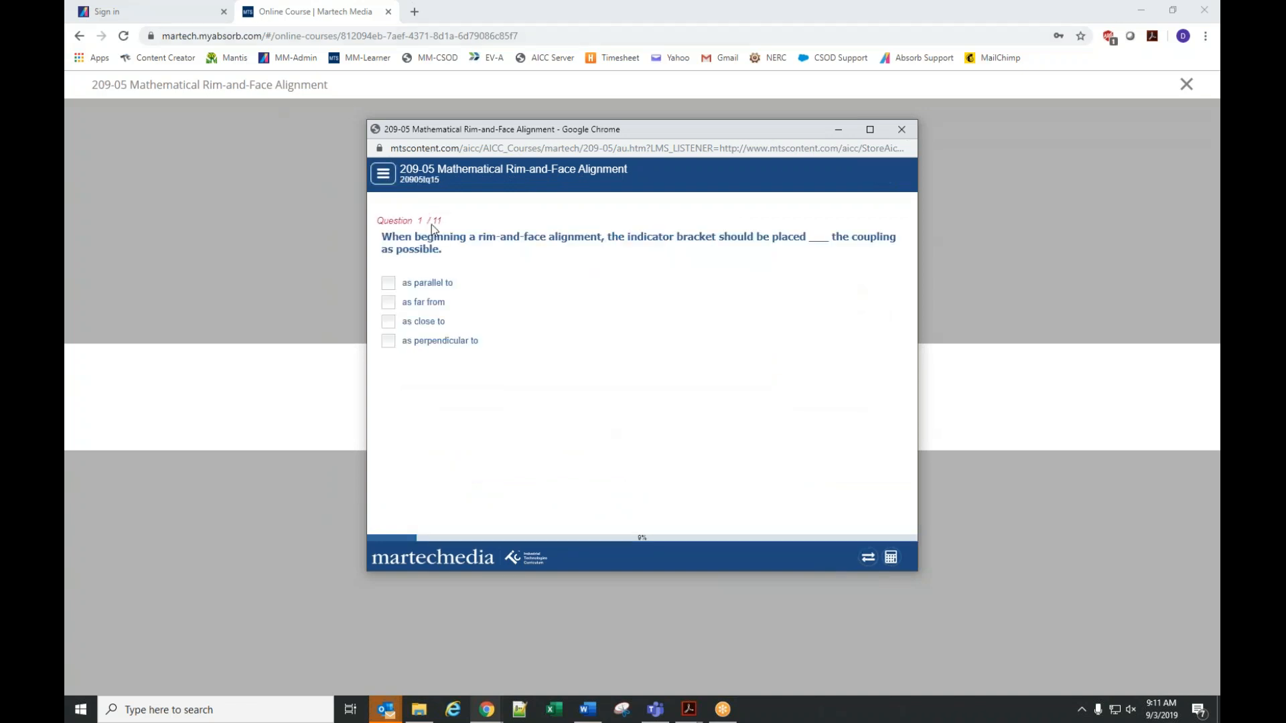
# Answer exam question 1 with "as perpendicular to" and question 2 with "the requirement for ballpark estimates of measurements", and advance to question 3
pyautogui.click(405, 341)
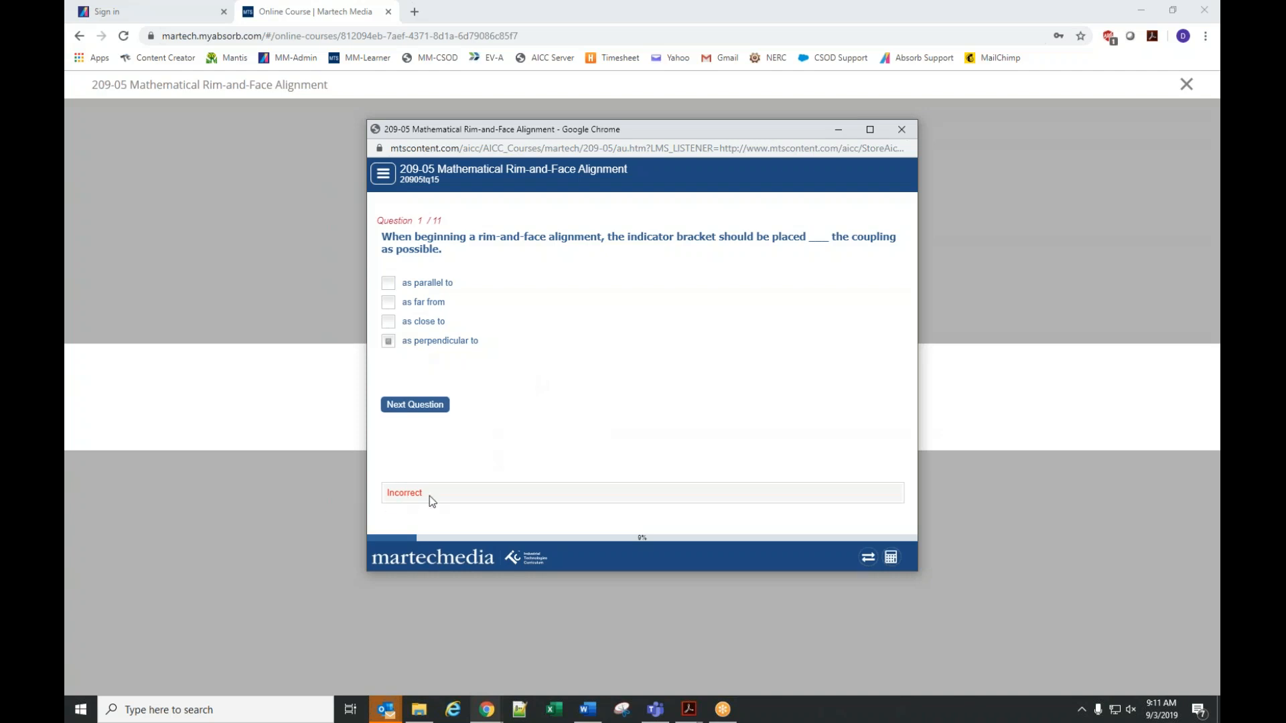
pyautogui.click(420, 409)
pyautogui.click(388, 341)
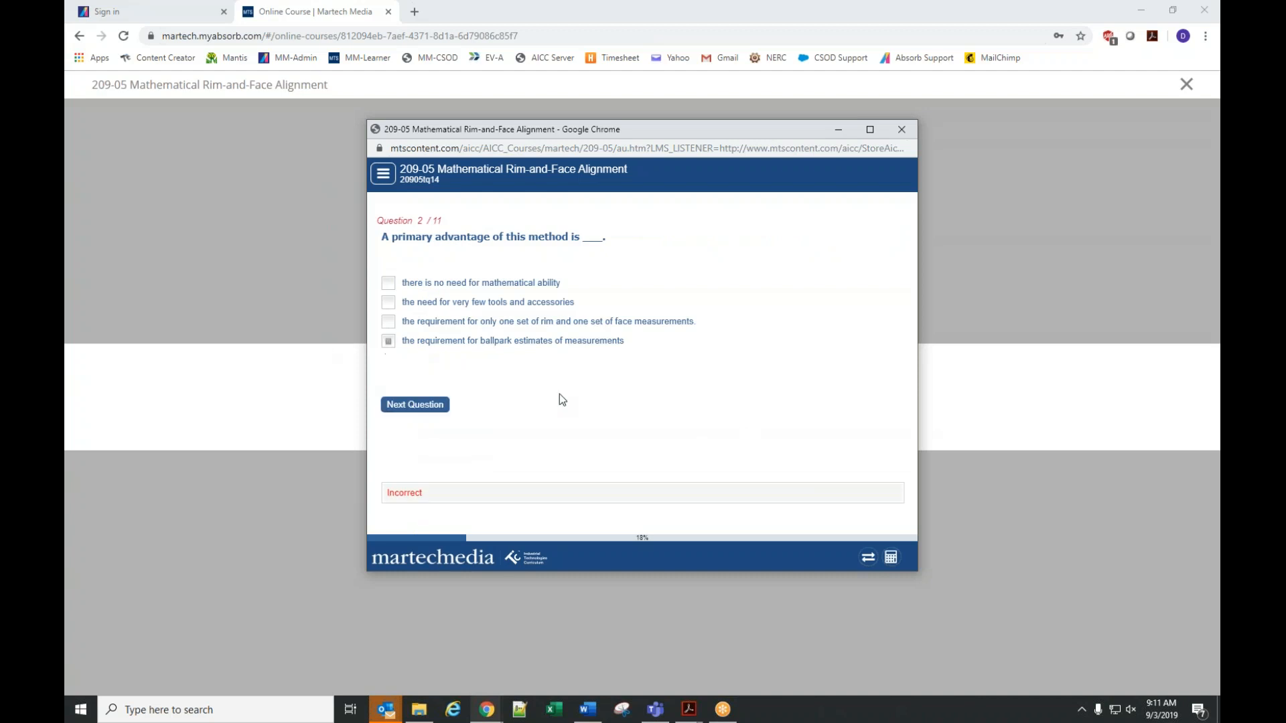
pyautogui.click(432, 407)
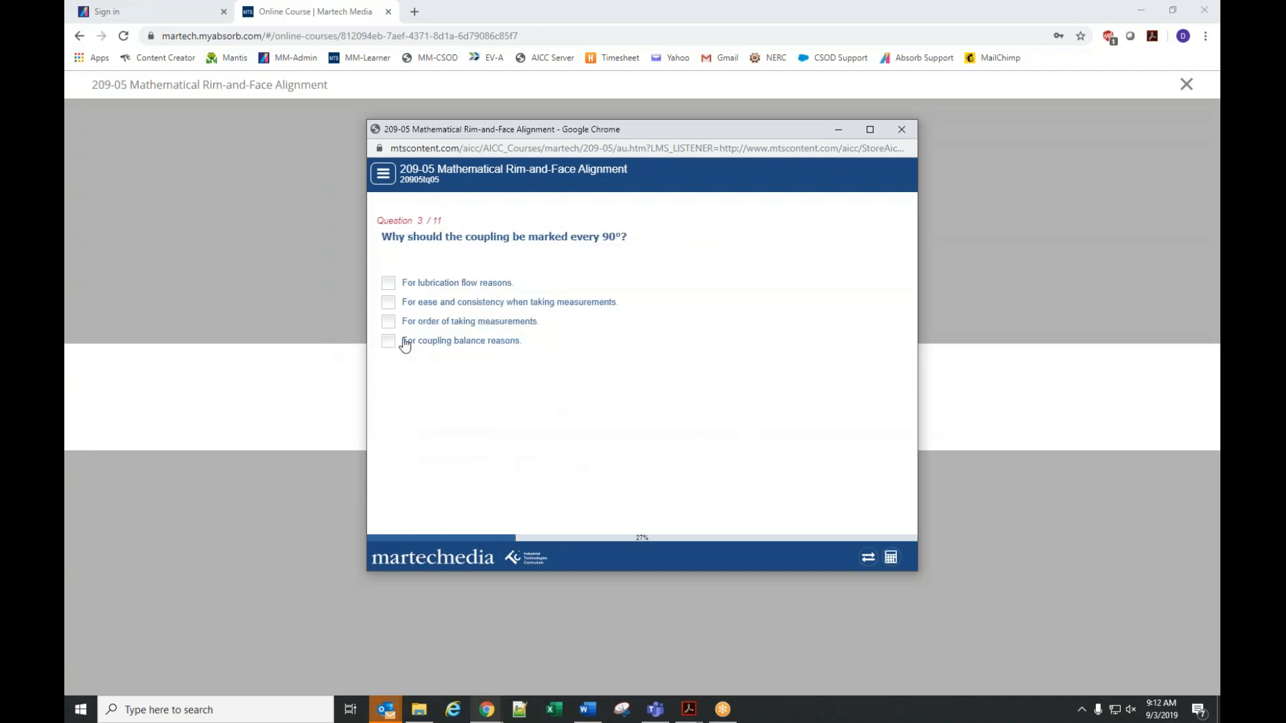
# Answer exam questions 3 through 6 with the last choice each time and advance to question 7
pyautogui.click(401, 342)
pyautogui.click(420, 414)
pyautogui.click(415, 342)
pyautogui.click(414, 406)
pyautogui.click(405, 341)
pyautogui.click(414, 406)
pyautogui.click(403, 344)
pyautogui.click(415, 405)
pyautogui.click(410, 341)
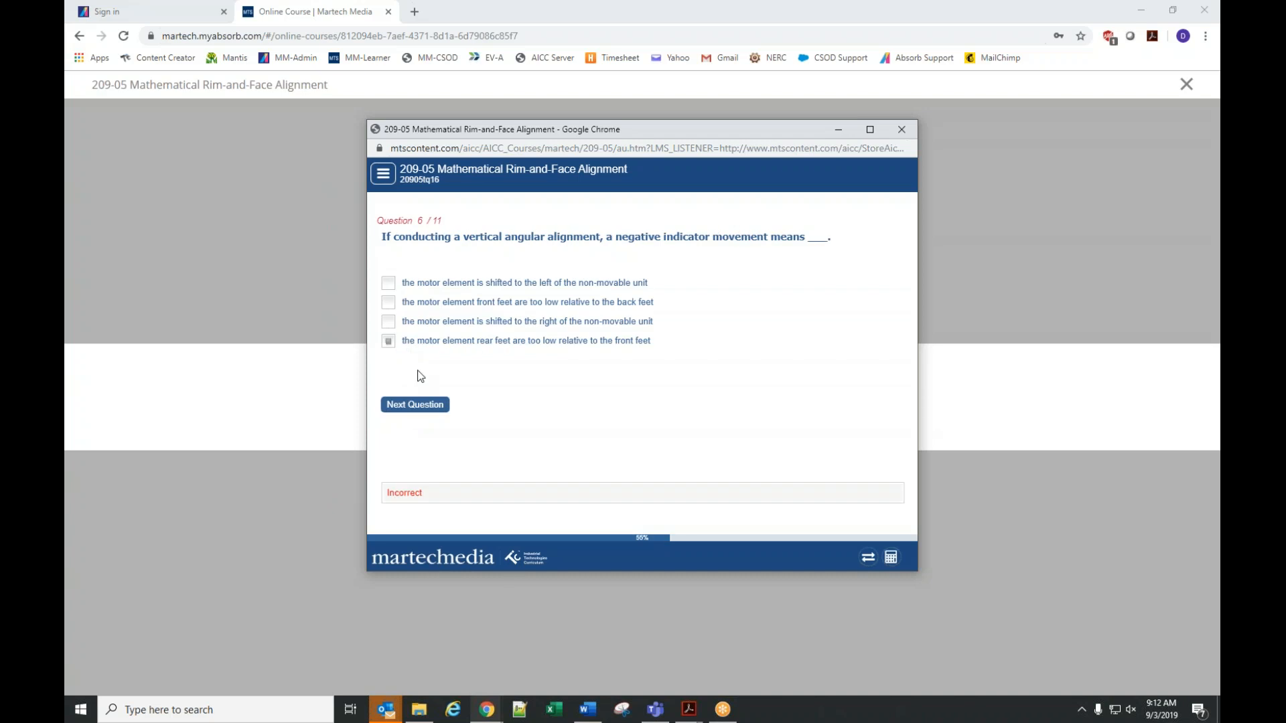
pyautogui.click(417, 405)
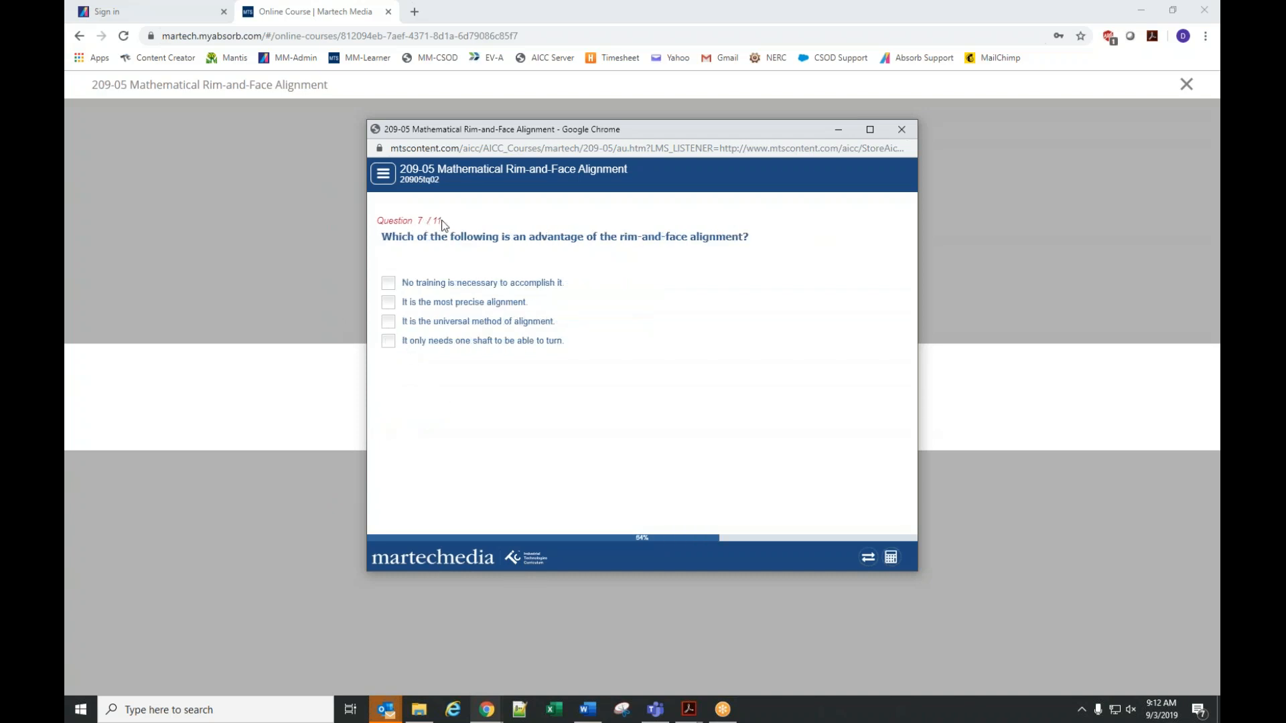
# Answer exam questions 7 through 11 with the last choice each time, finish the test, and exit the course
pyautogui.click(391, 343)
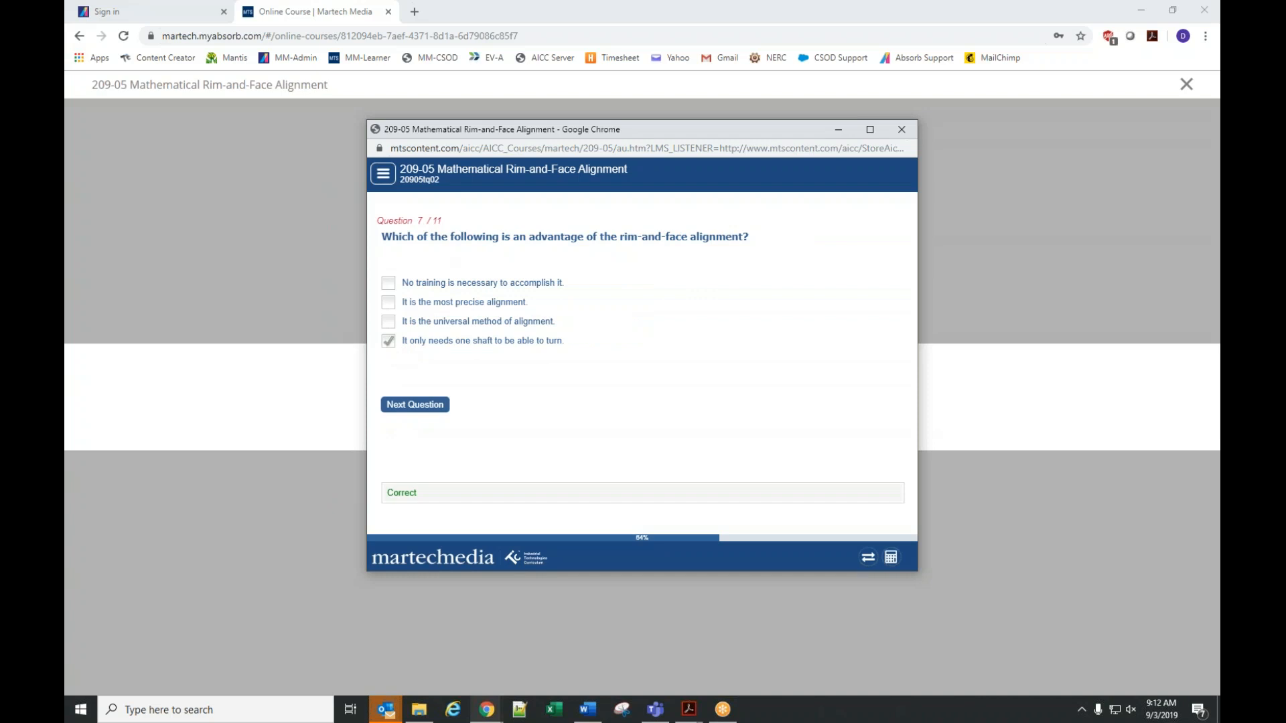
pyautogui.click(407, 404)
pyautogui.click(424, 347)
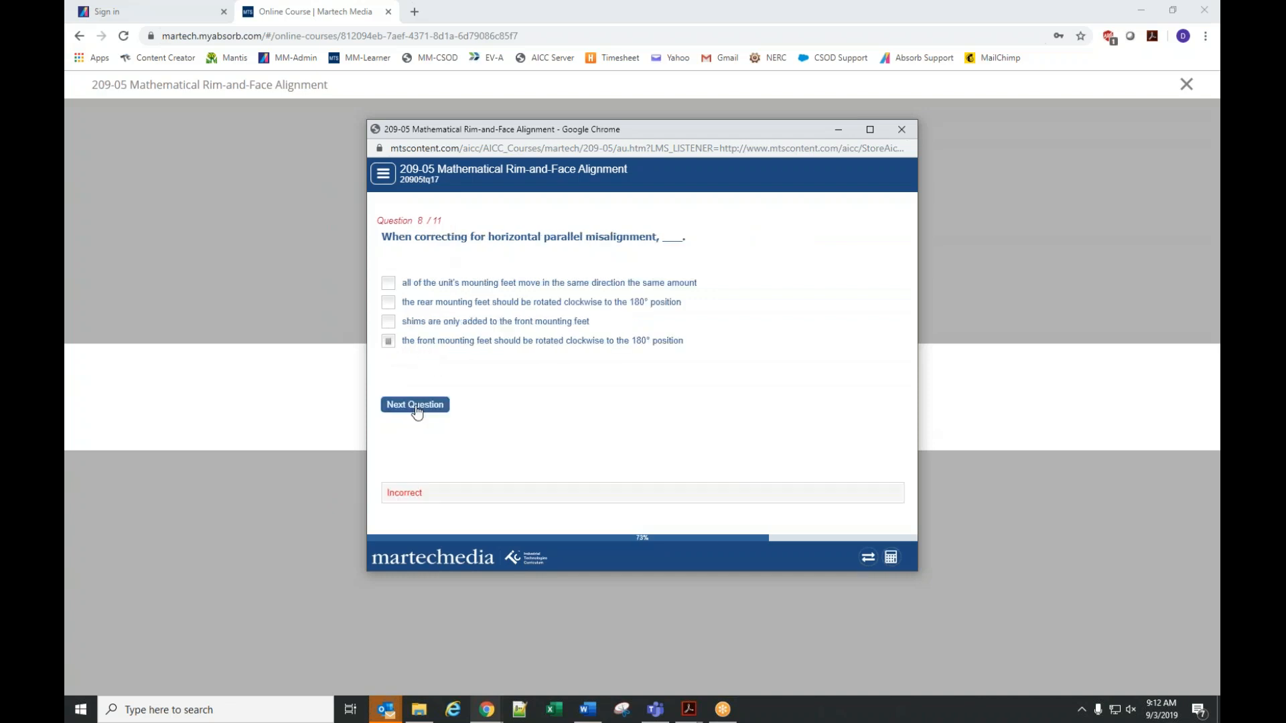
pyautogui.click(417, 349)
pyautogui.click(407, 405)
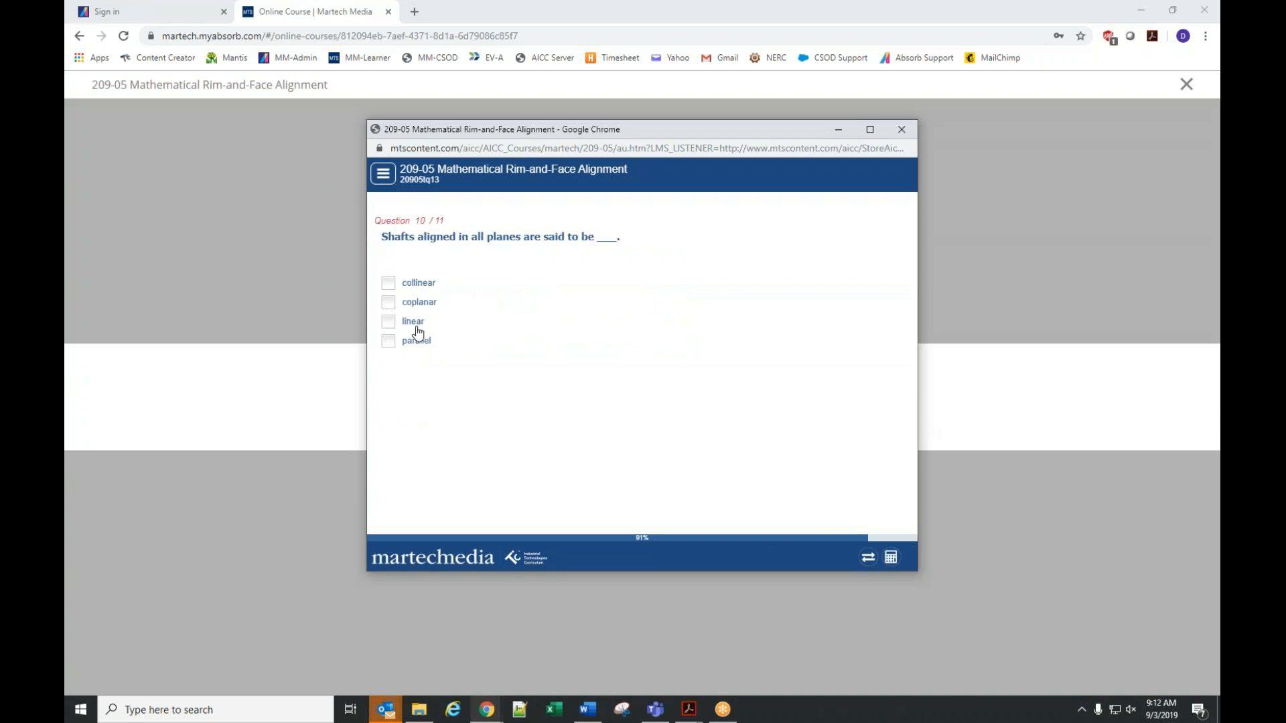
pyautogui.click(413, 347)
pyautogui.click(413, 405)
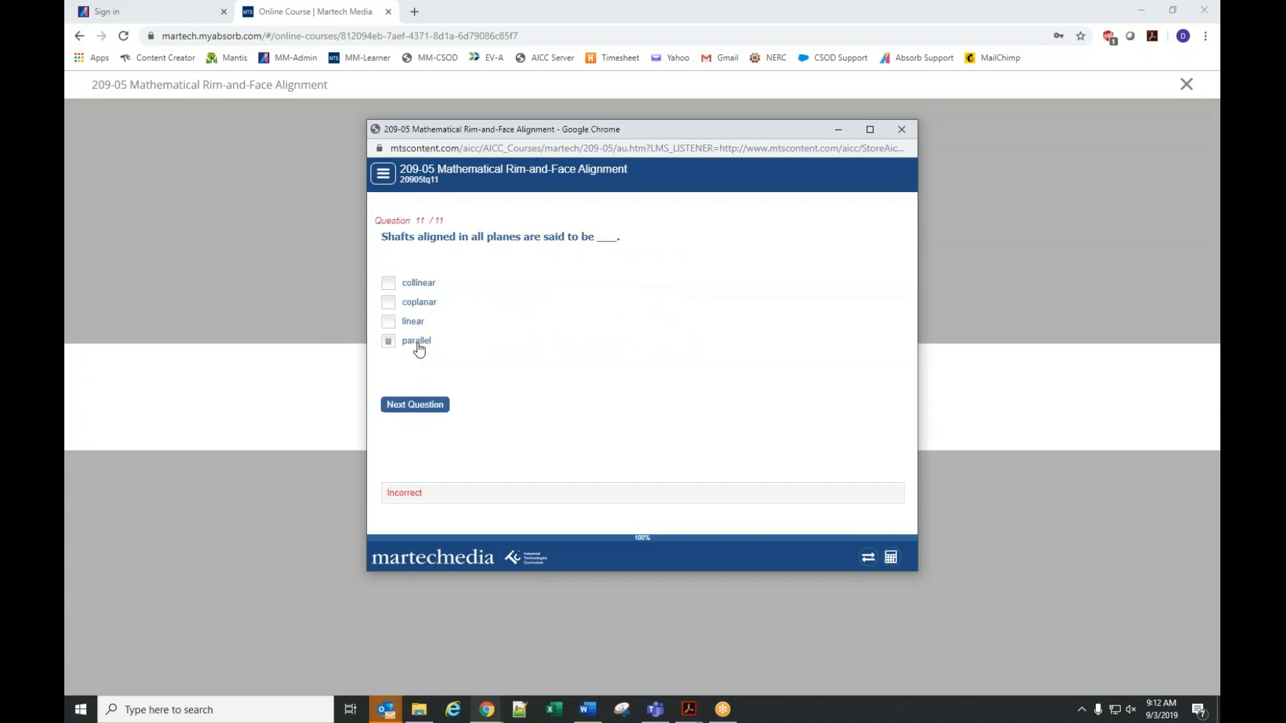
pyautogui.click(419, 347)
pyautogui.click(415, 407)
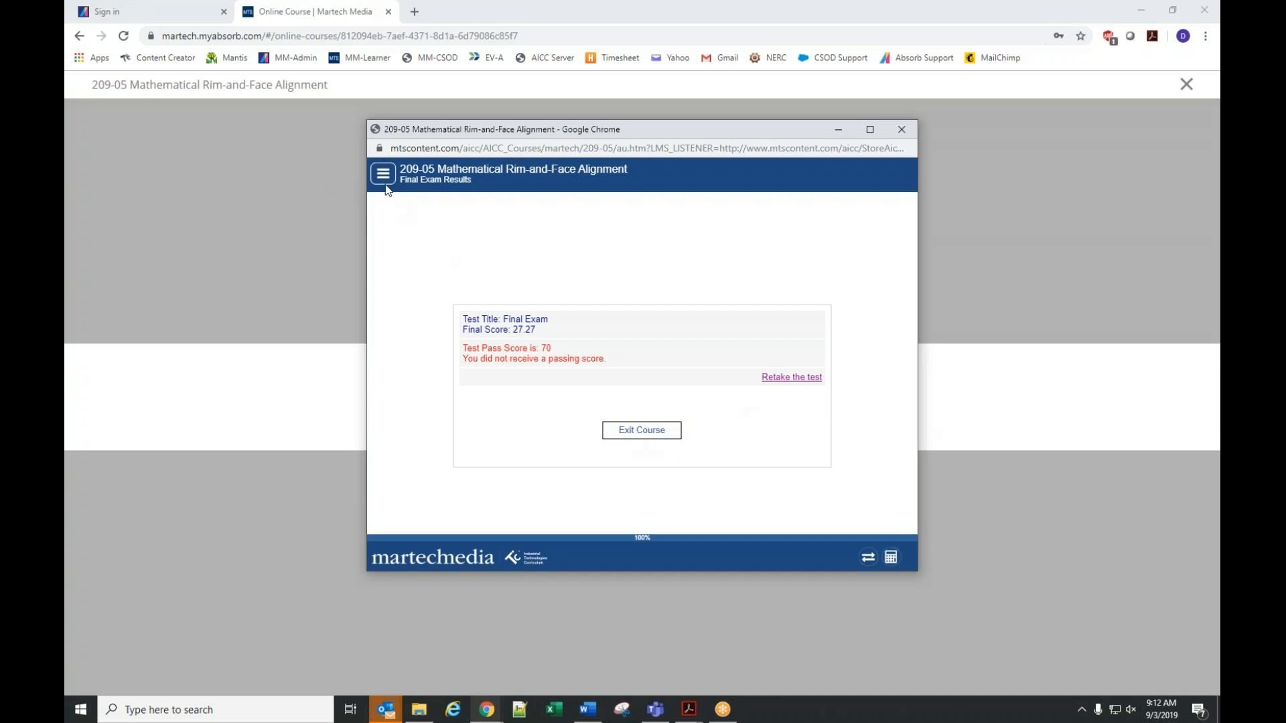
pyautogui.click(649, 435)
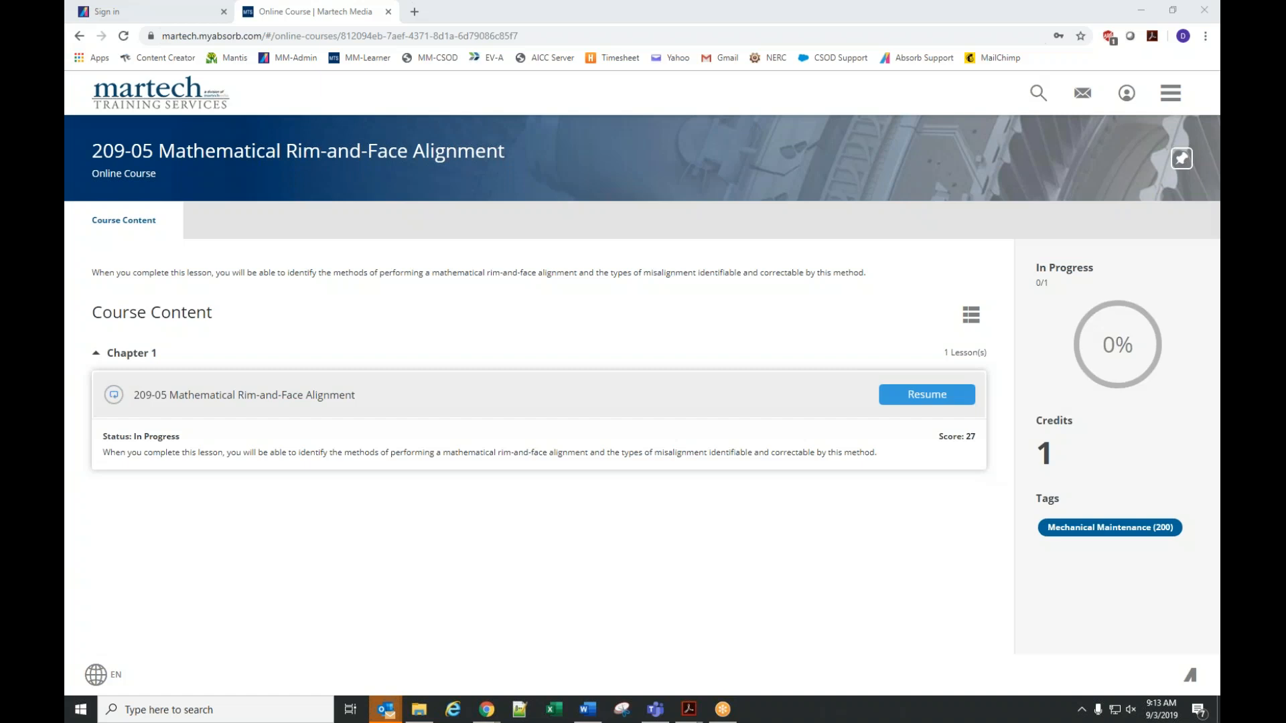
# Switch from the learner portal to the Admin side of the LMS
pyautogui.click(1173, 102)
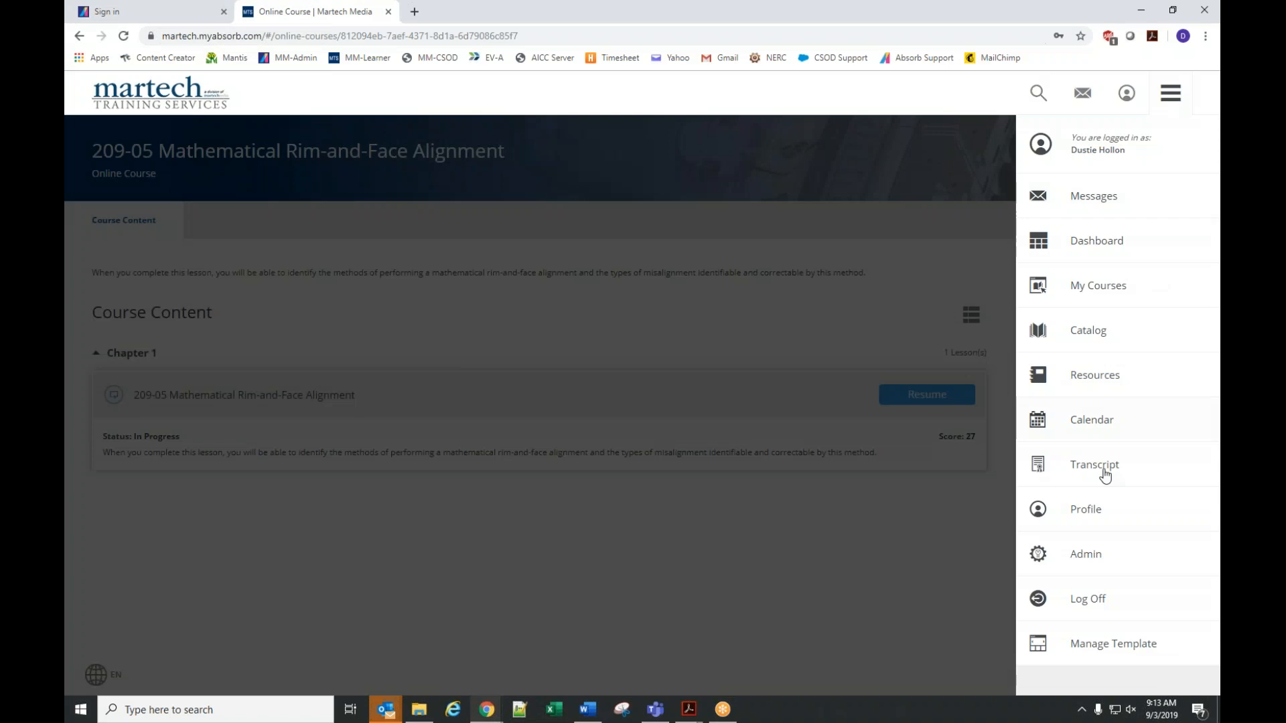
pyautogui.click(1089, 559)
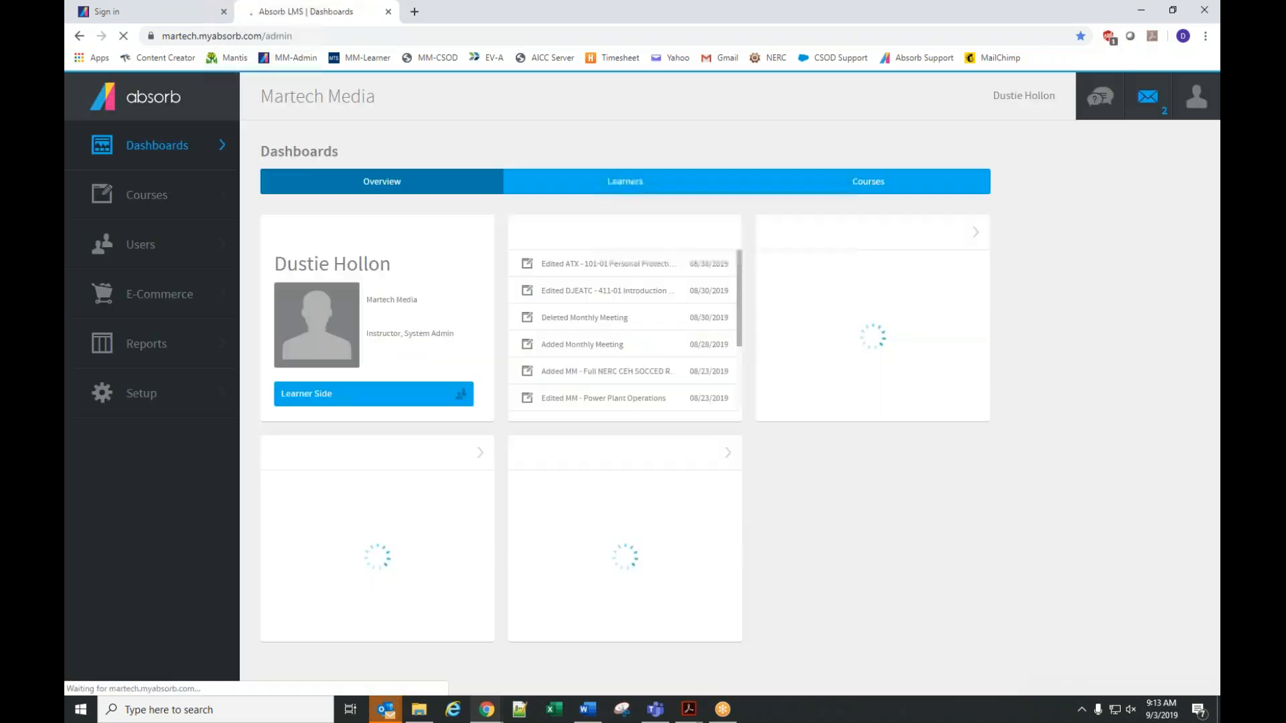
# Try to log in through the separate admin sign-in page, close that tab, and reload the admin dashboard from its bookmark
pyautogui.click(160, 14)
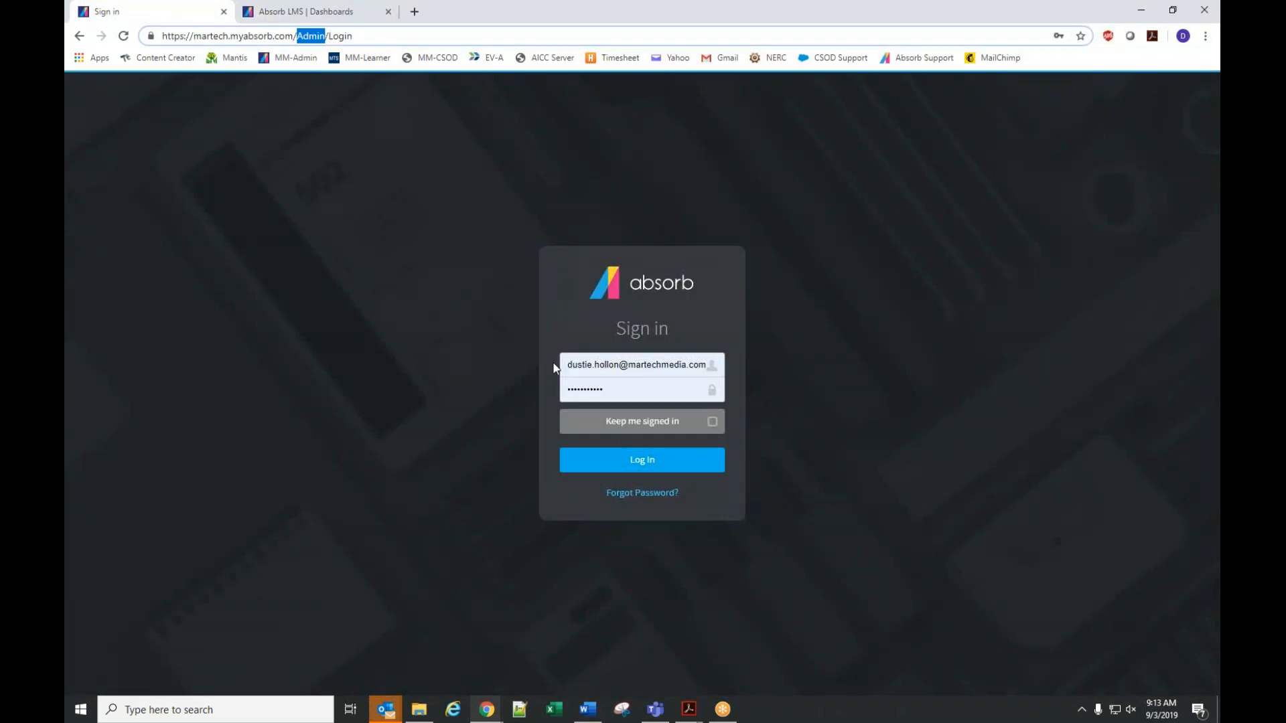
pyautogui.click(657, 460)
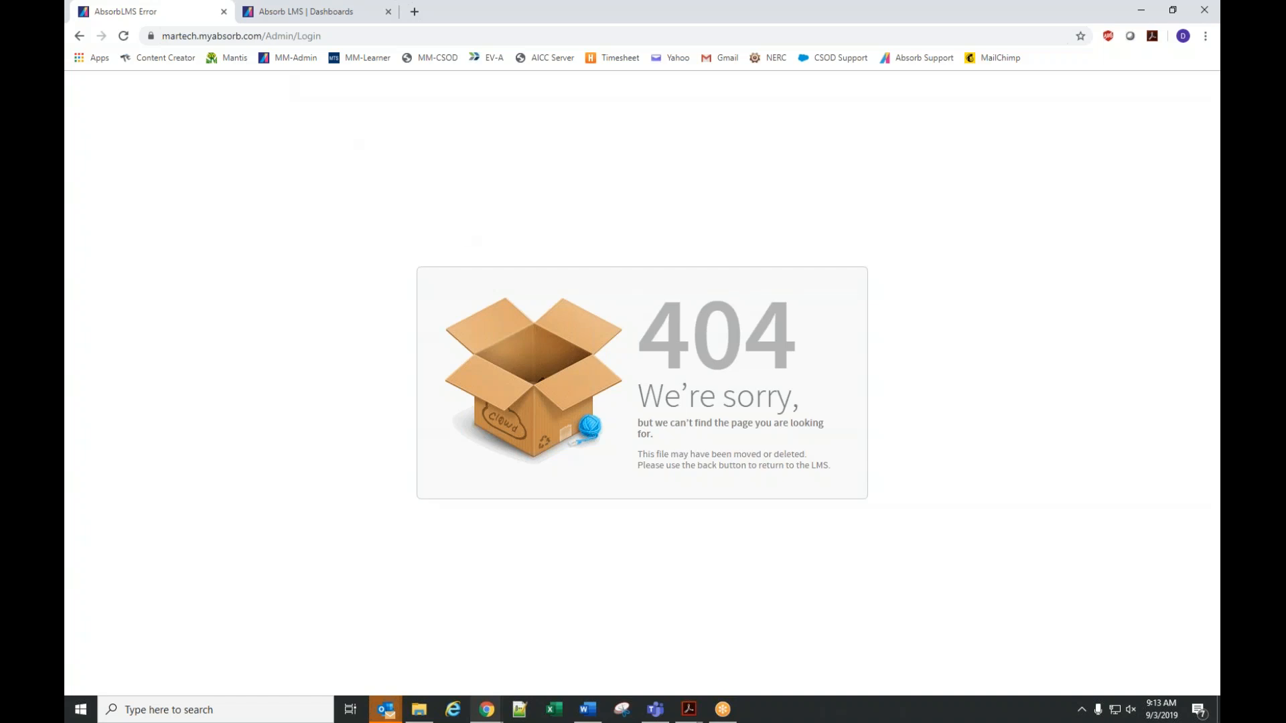
pyautogui.click(224, 11)
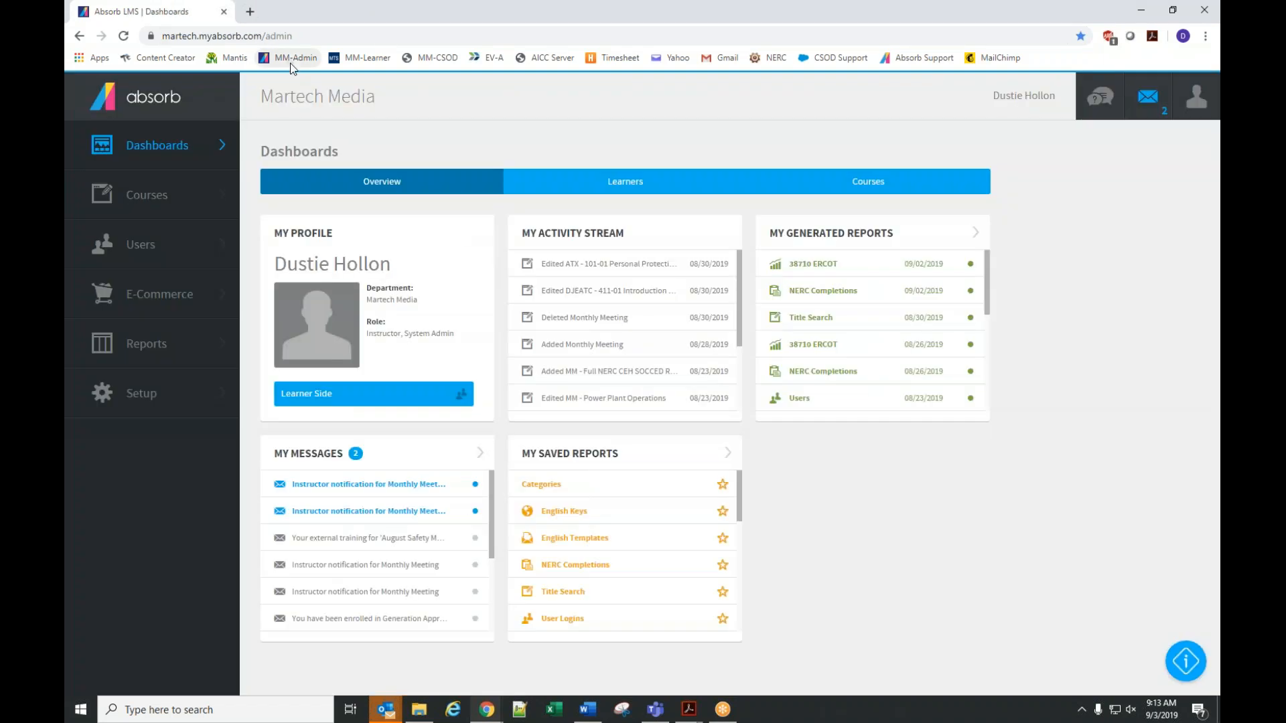
pyautogui.click(294, 57)
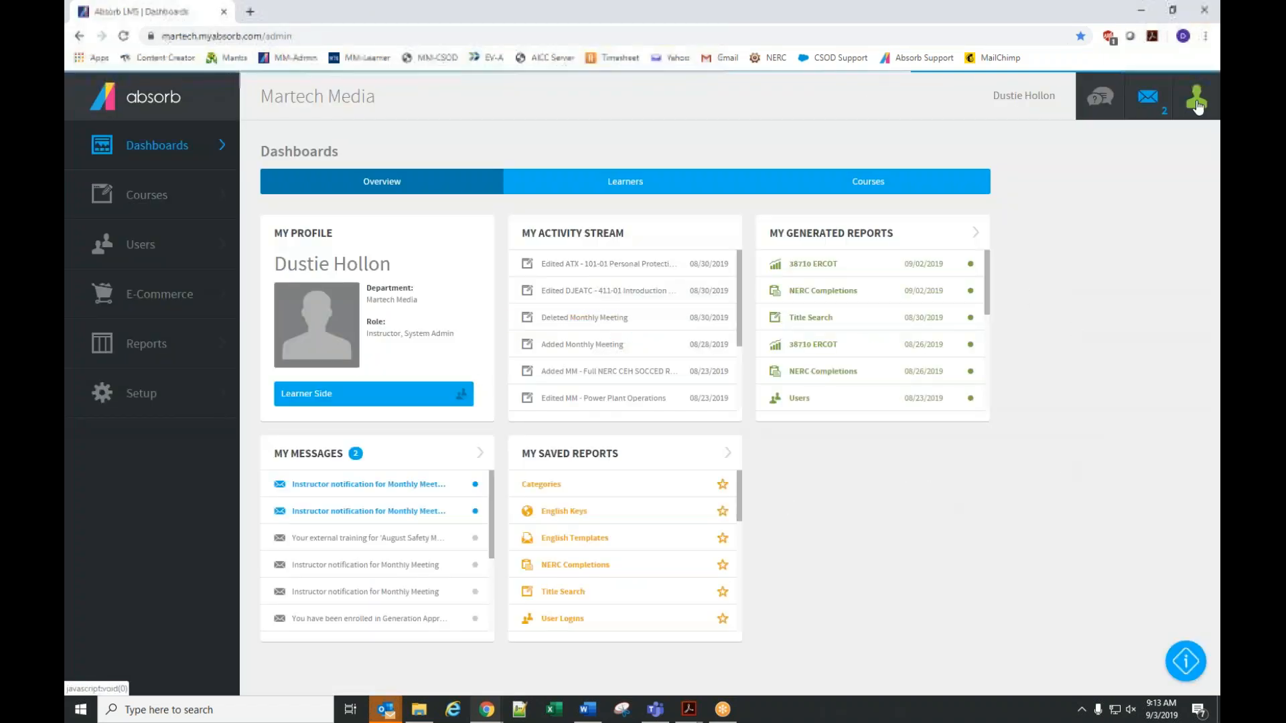
# Log out of the admin side and log back in through the admin sign-in page
pyautogui.click(1196, 96)
pyautogui.click(1109, 458)
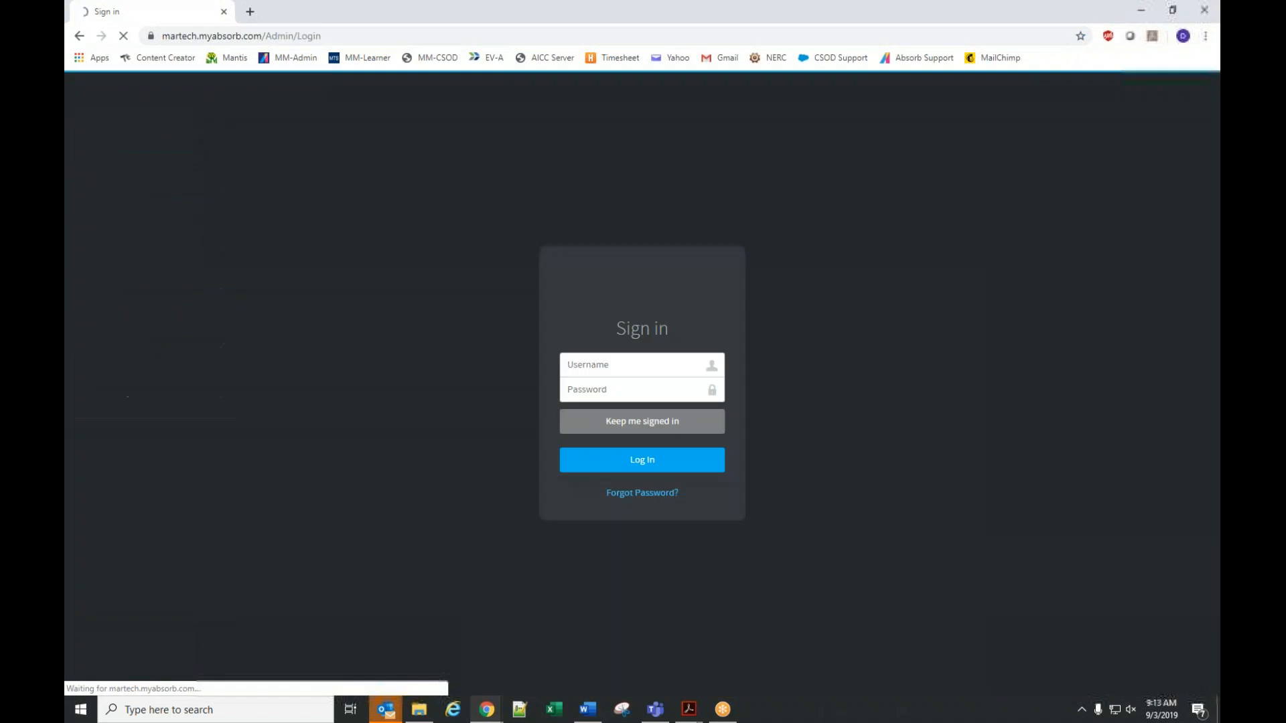
pyautogui.click(679, 466)
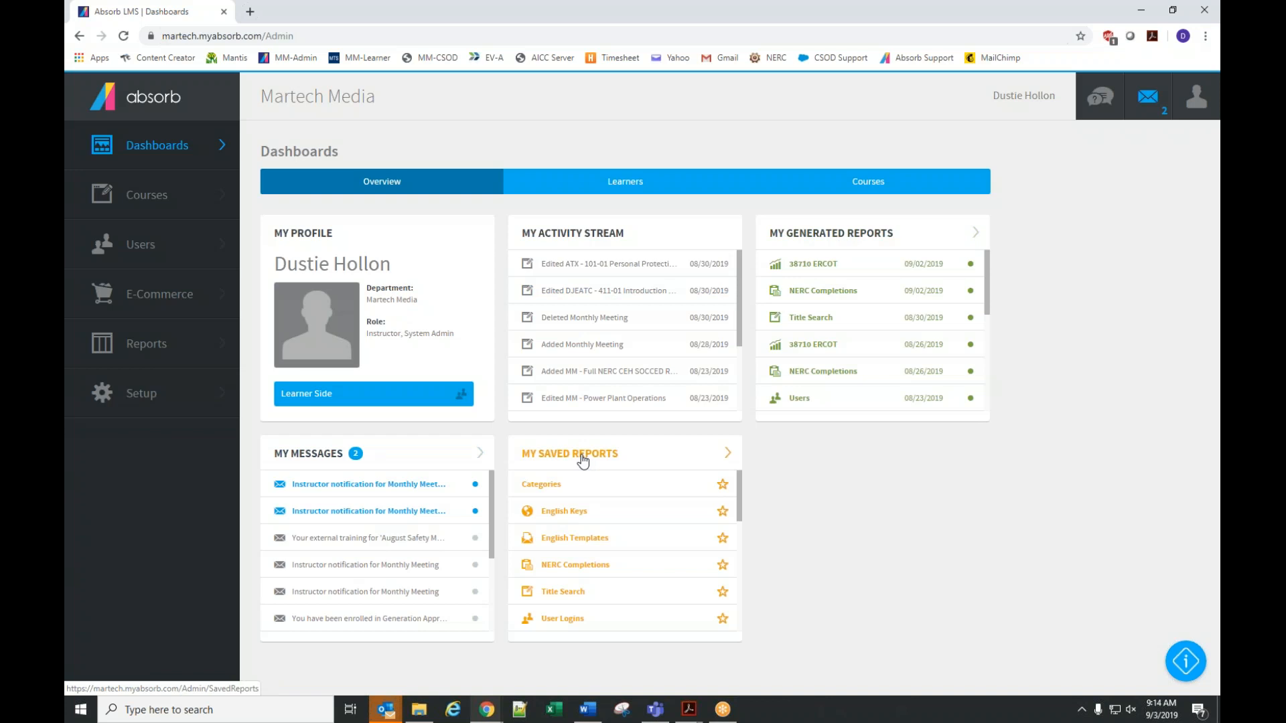
# View the NERC Completions saved report, and return to the dashboards to view Overview, Learners, and Courses
pyautogui.click(576, 567)
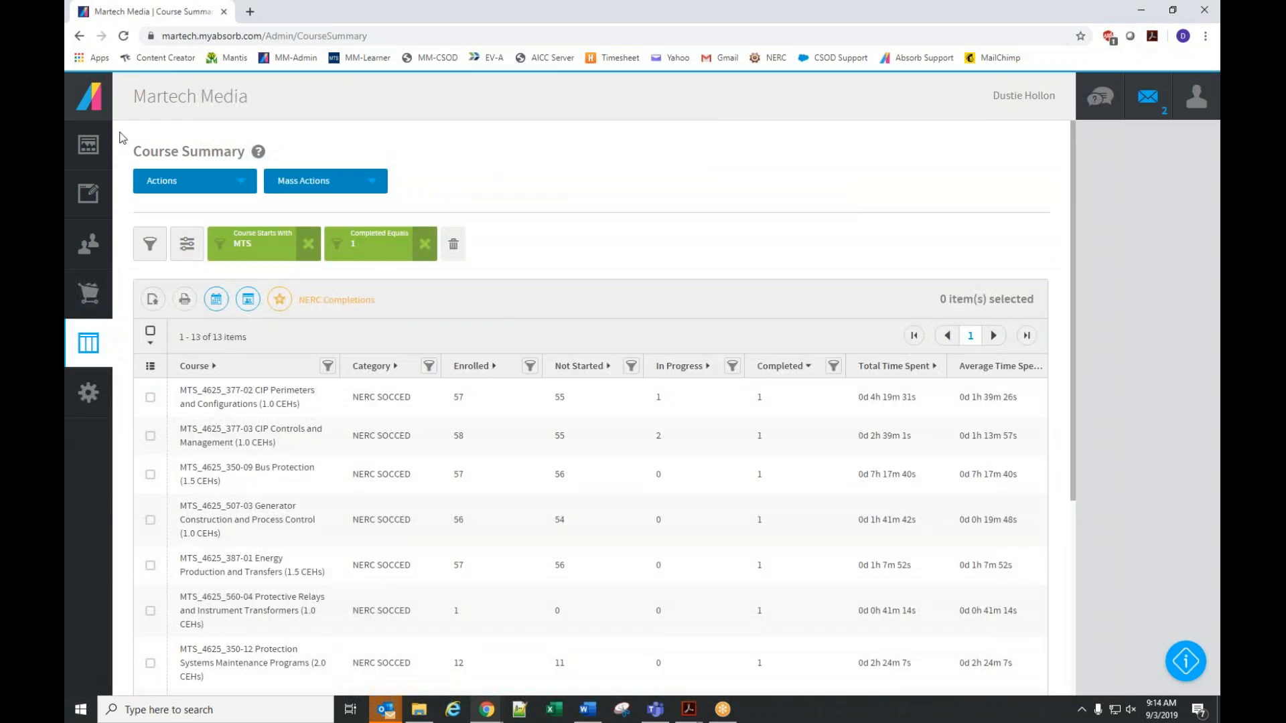
pyautogui.click(84, 147)
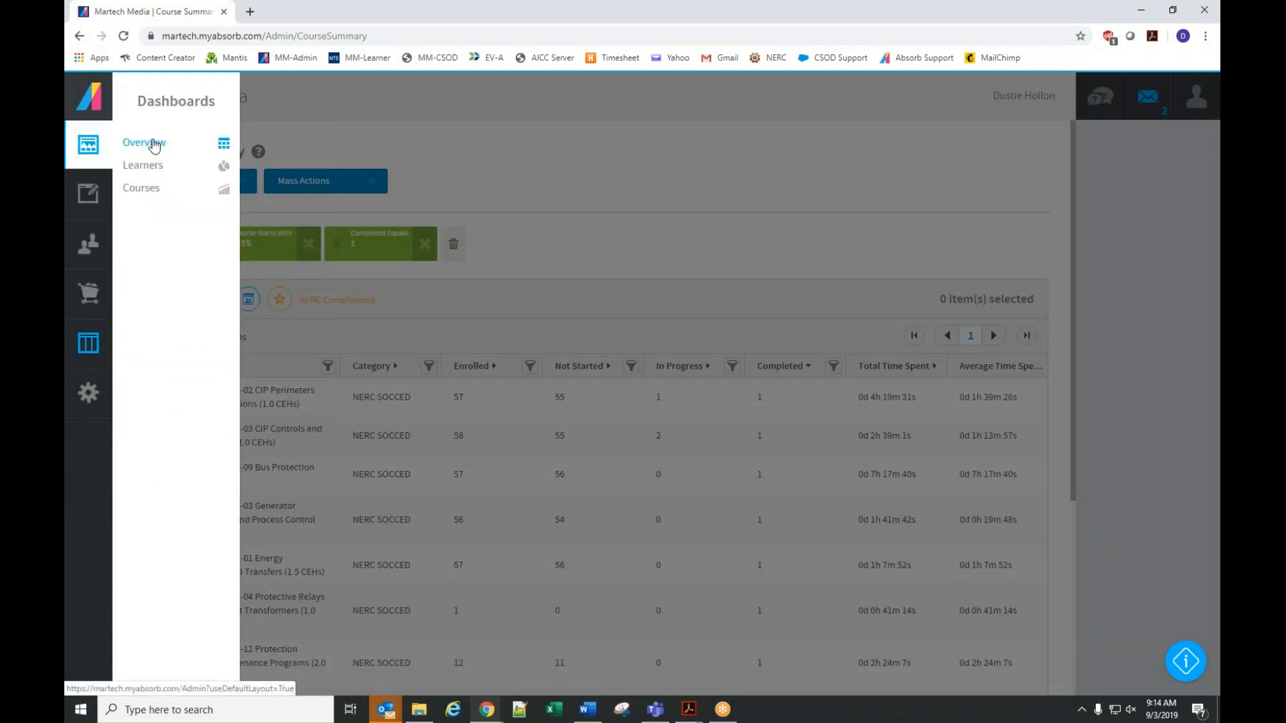
pyautogui.click(145, 145)
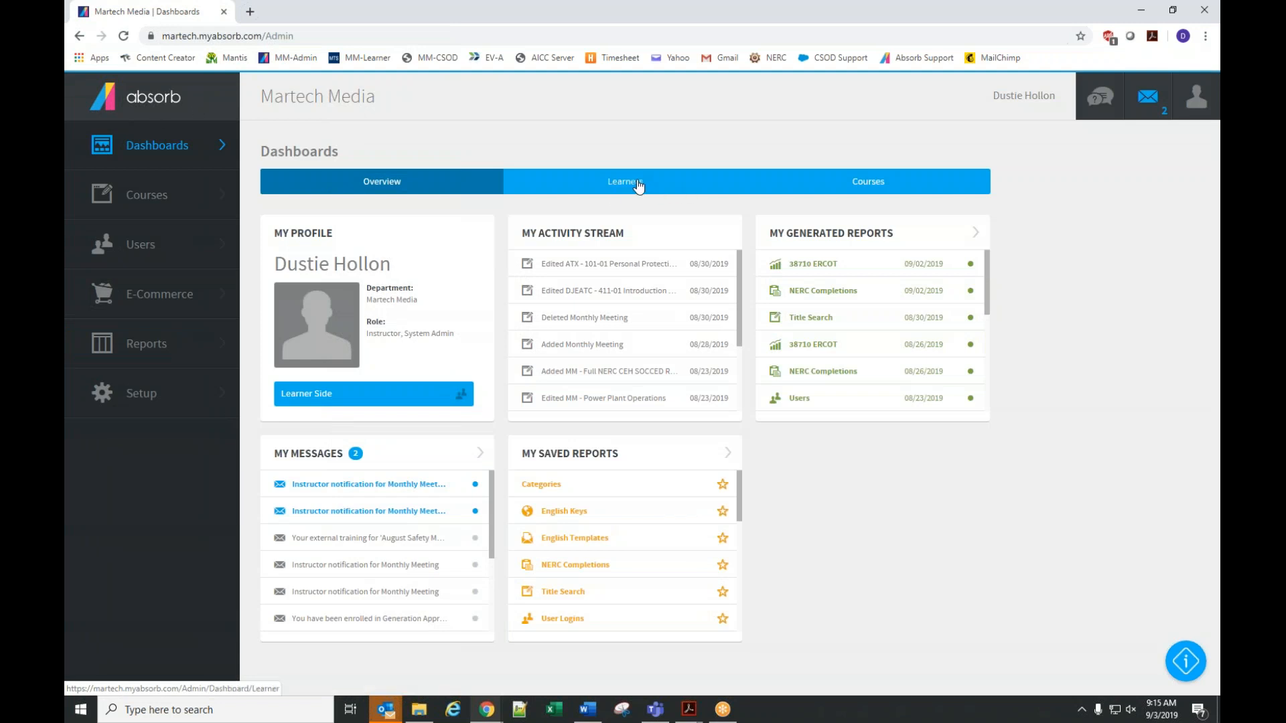
pyautogui.click(638, 184)
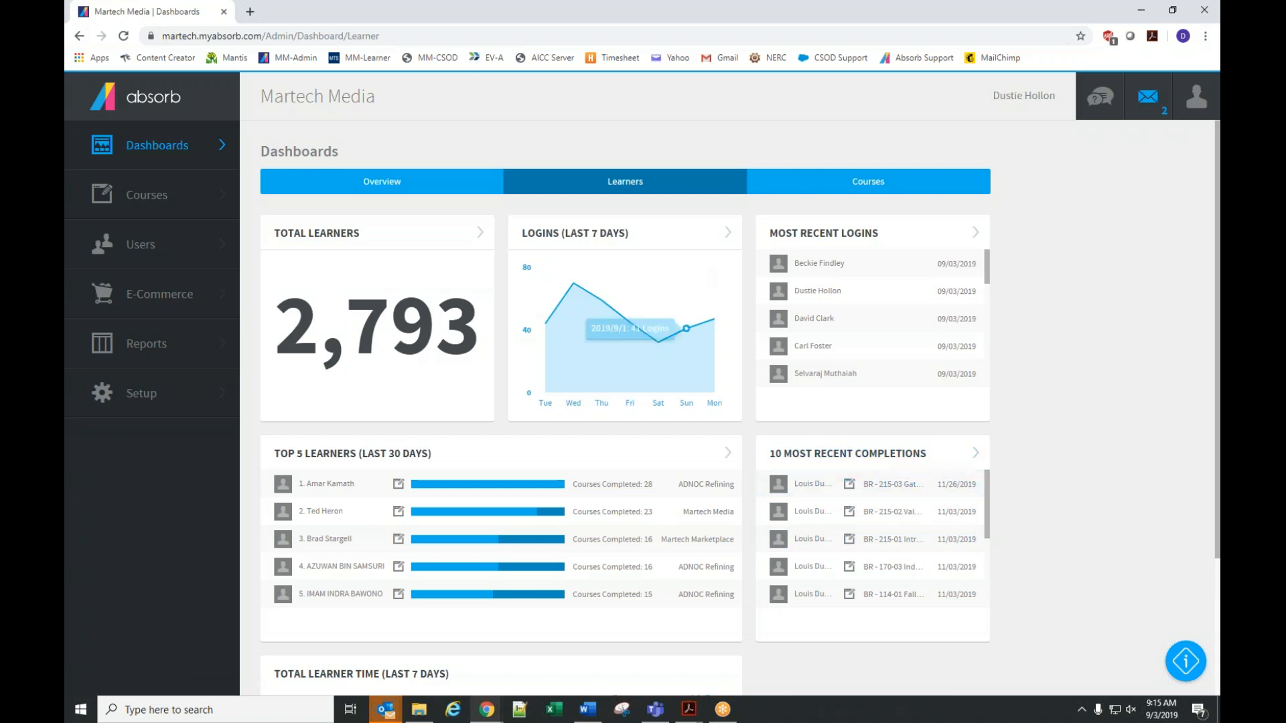
pyautogui.click(869, 184)
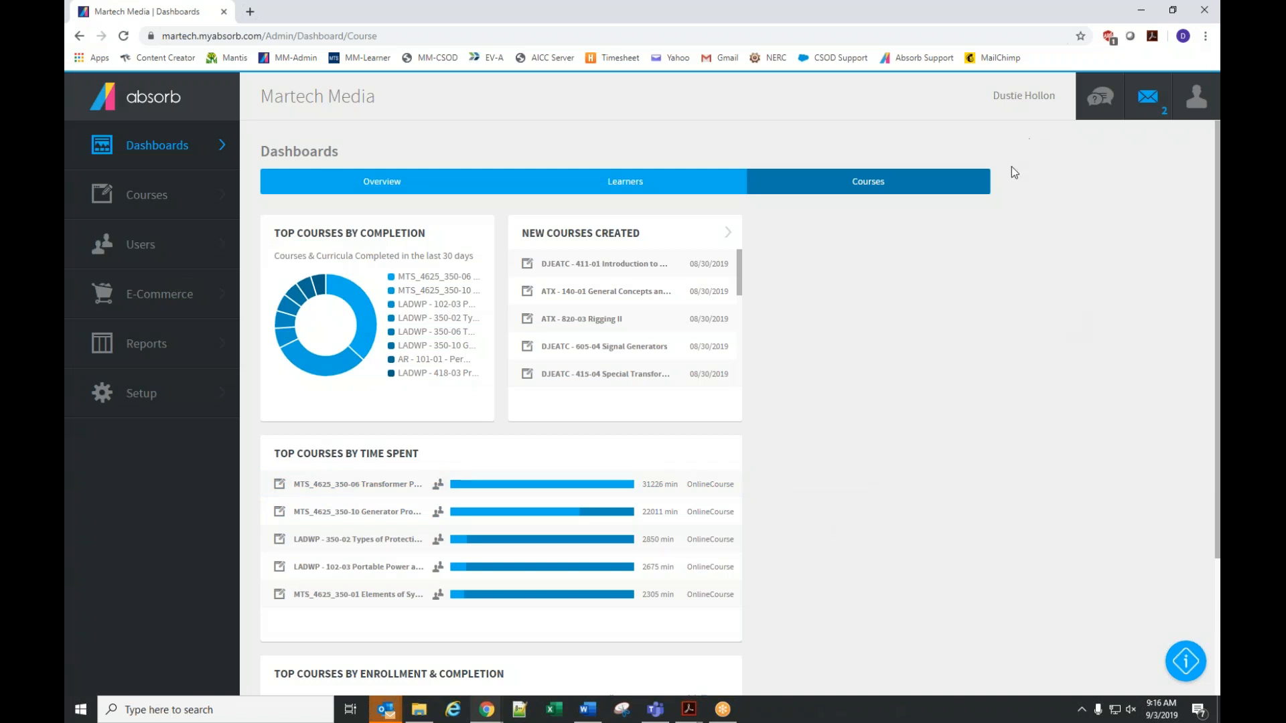
# Look through the Courses, Users, and Reports options and open the Learner Activity report
pyautogui.click(146, 201)
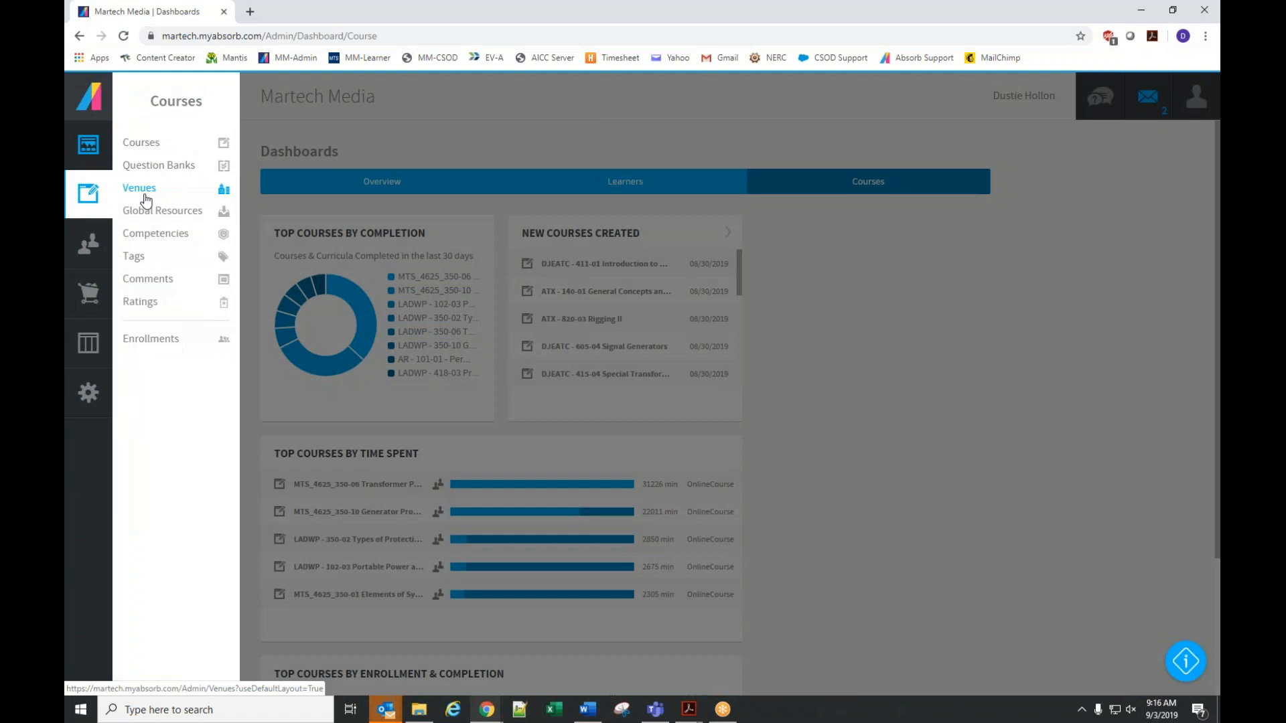
pyautogui.click(95, 241)
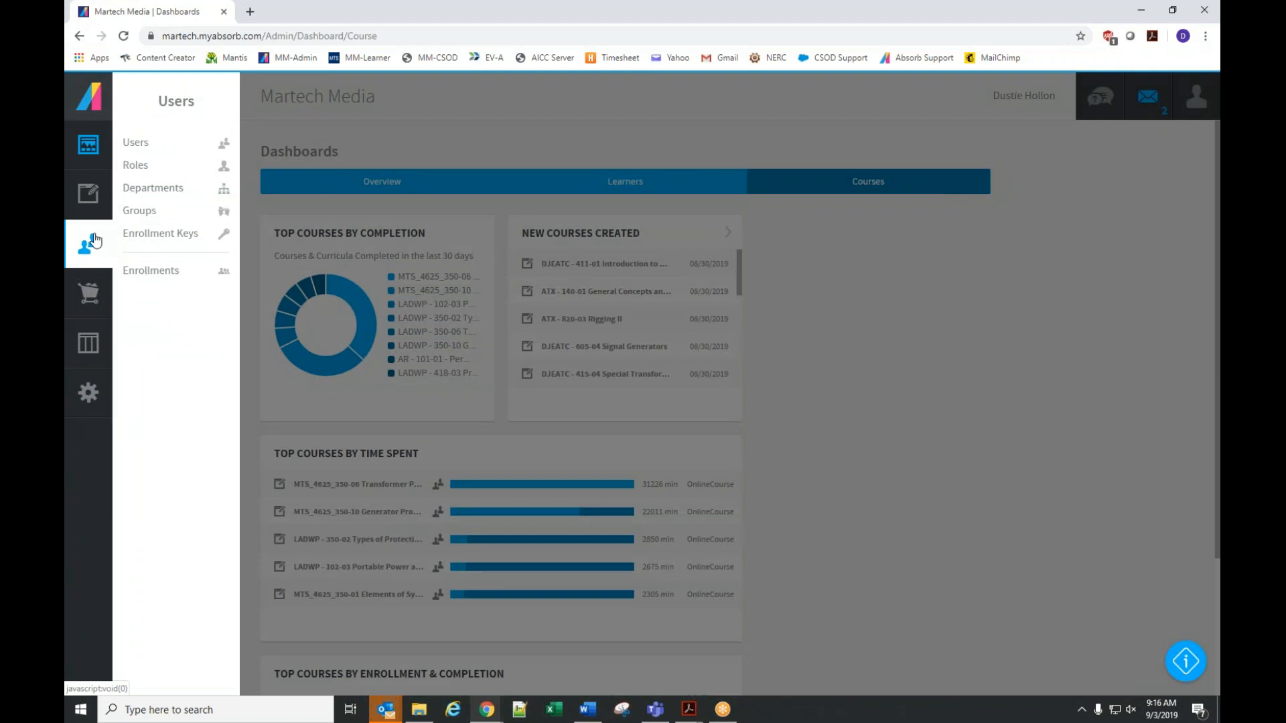
pyautogui.click(91, 347)
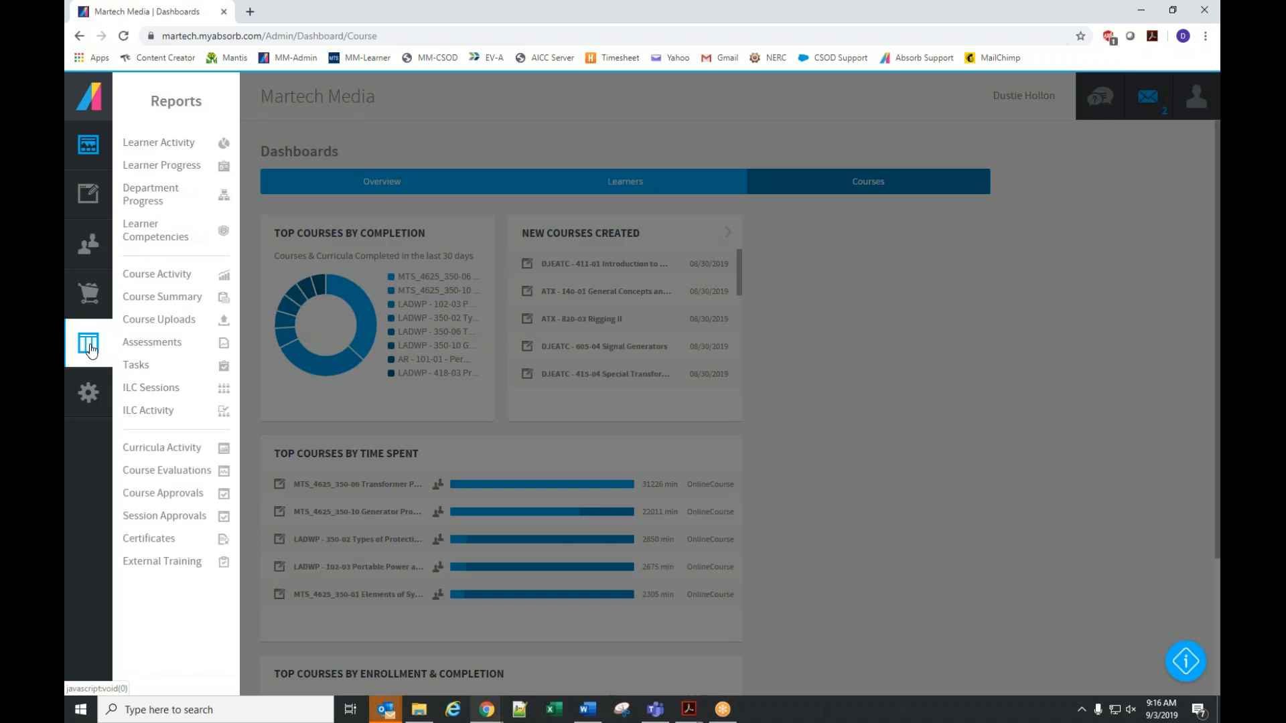
pyautogui.click(159, 145)
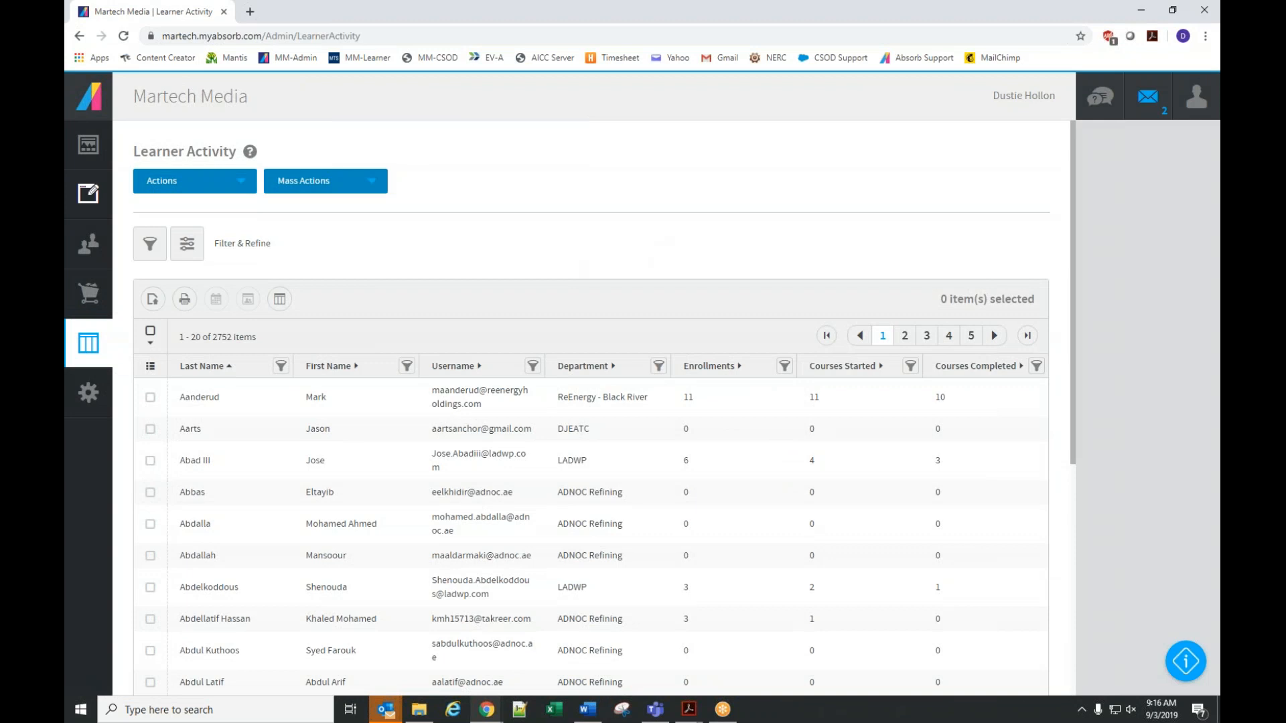
# View the admin Users list and open the full Courses list
pyautogui.click(87, 246)
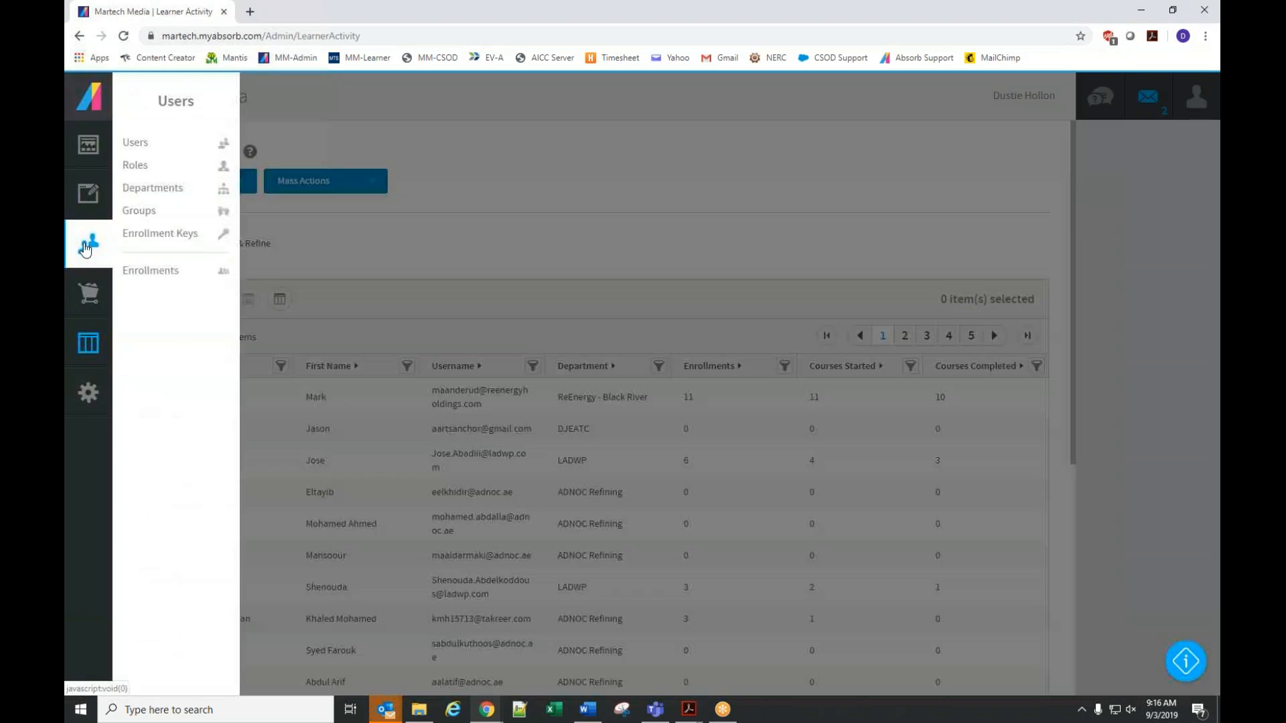
pyautogui.click(127, 143)
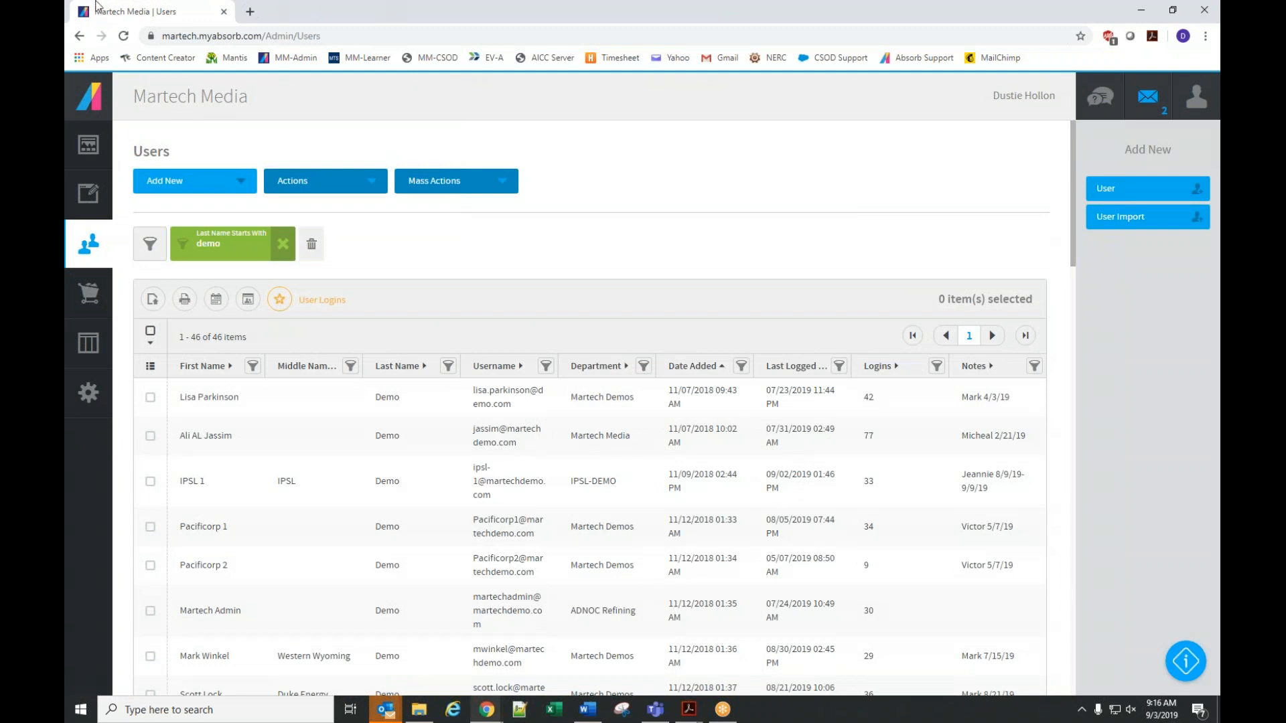
pyautogui.click(97, 207)
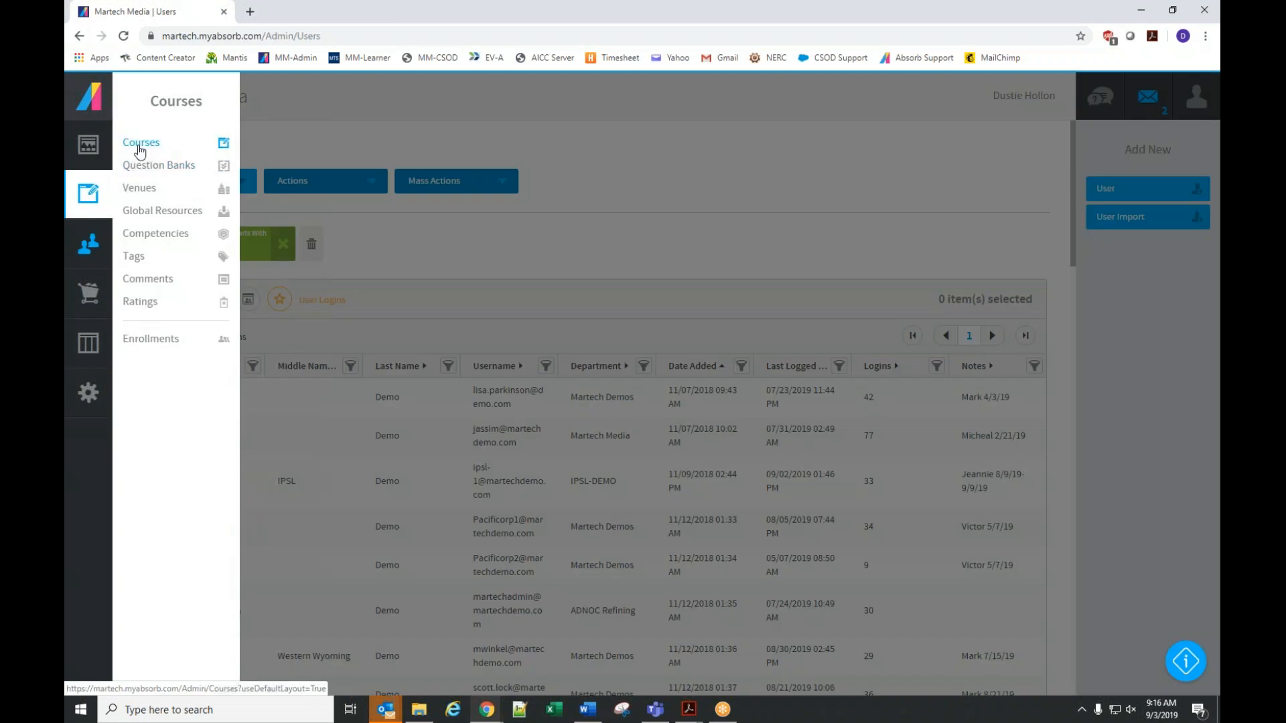
pyautogui.click(138, 144)
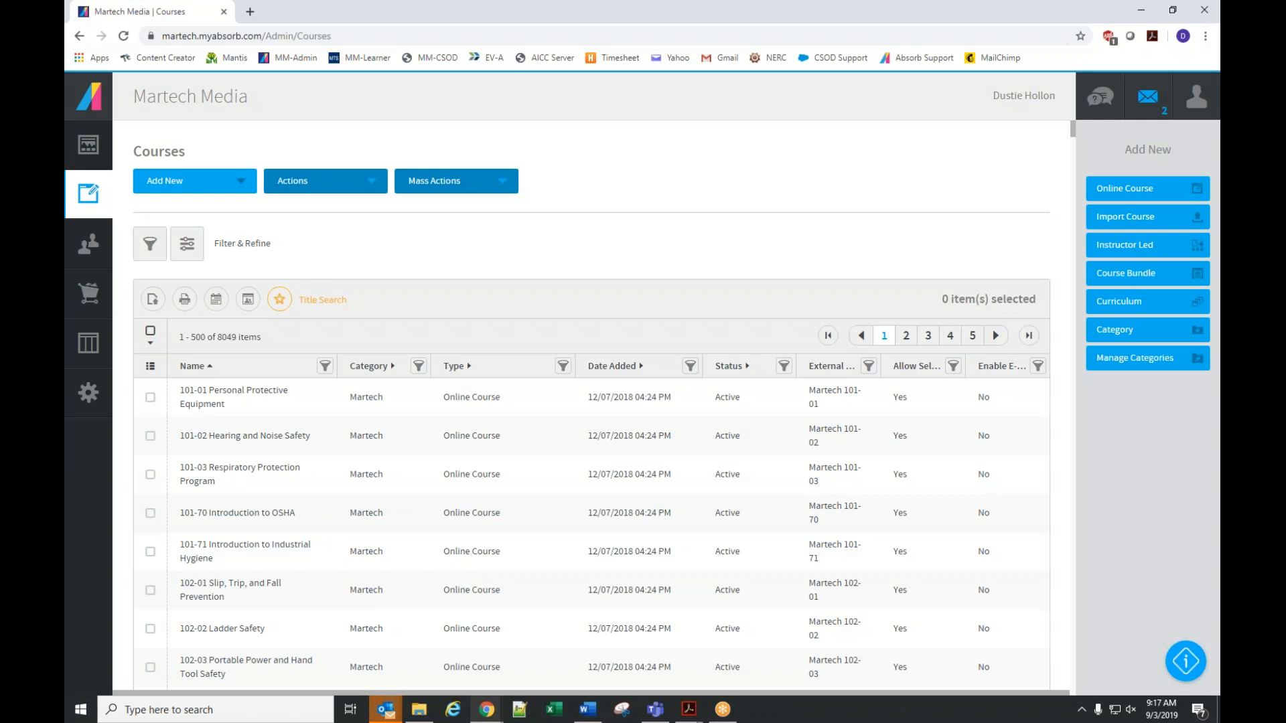
# Open course 101-01 Personal Protective Equipment for editing, review its settings from General through Resources, and cancel the edit
pyautogui.click(273, 404)
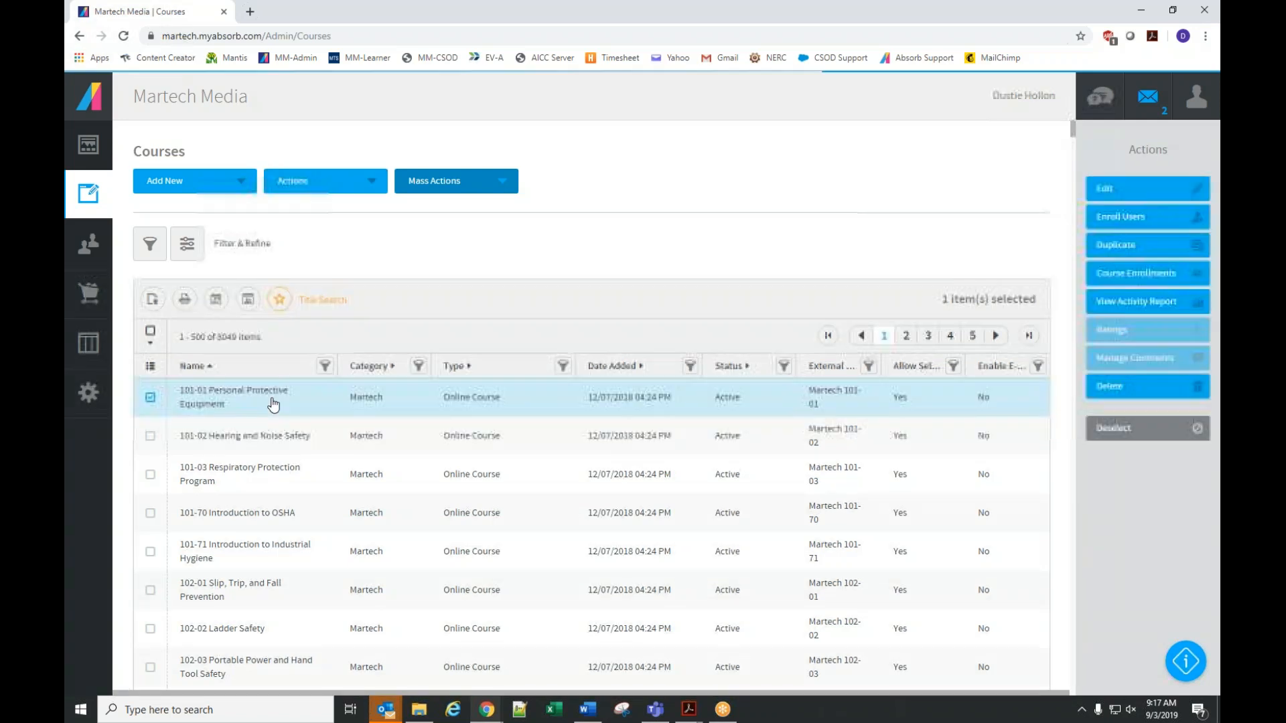
pyautogui.click(1128, 194)
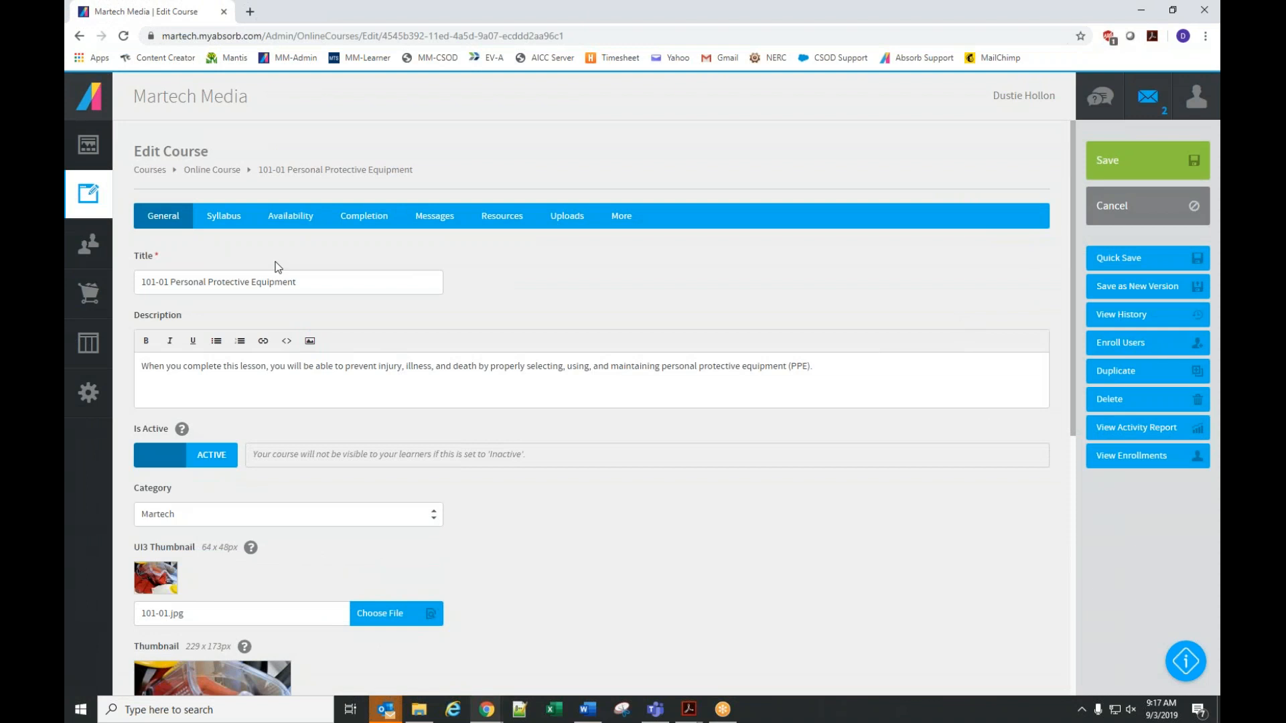
pyautogui.click(225, 219)
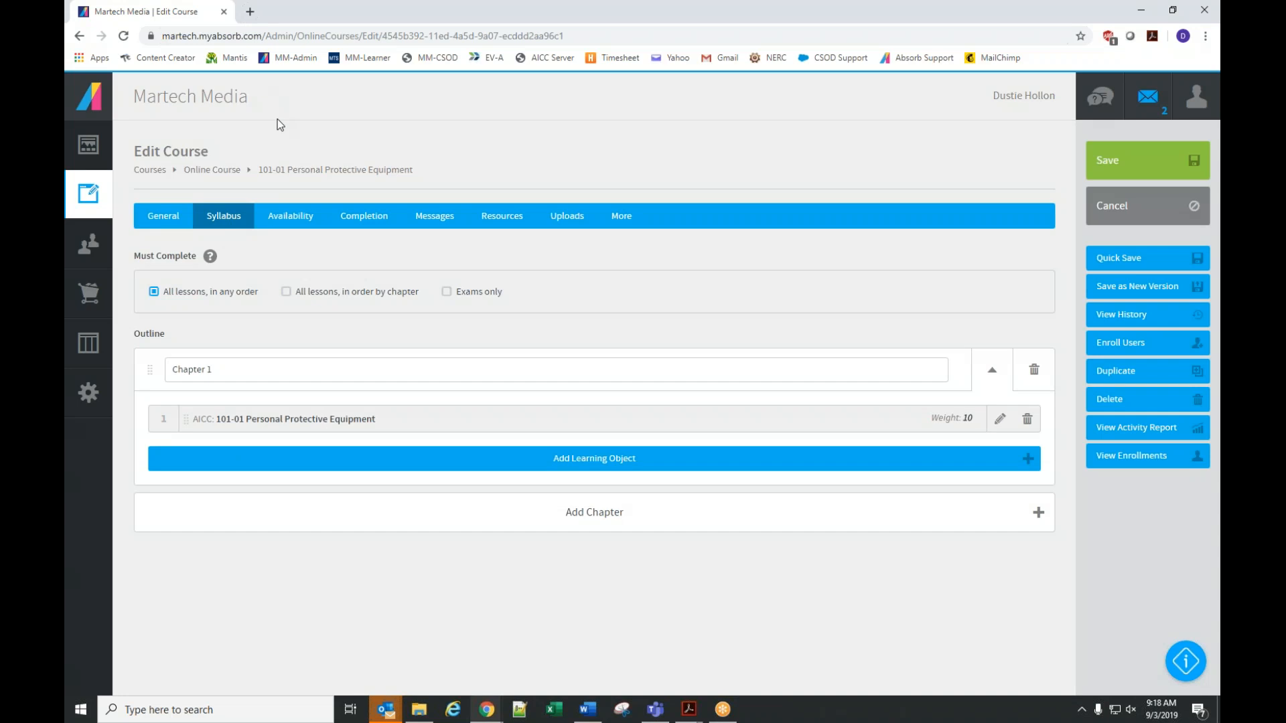
pyautogui.click(284, 218)
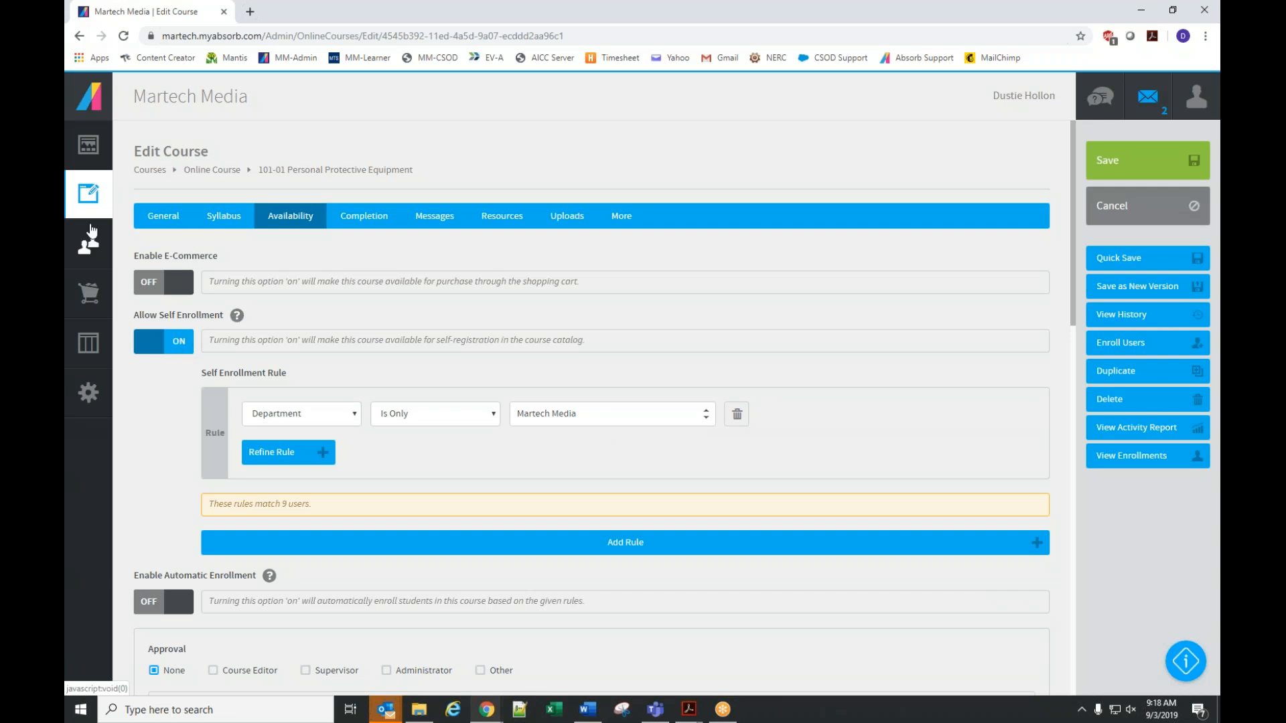
pyautogui.click(349, 219)
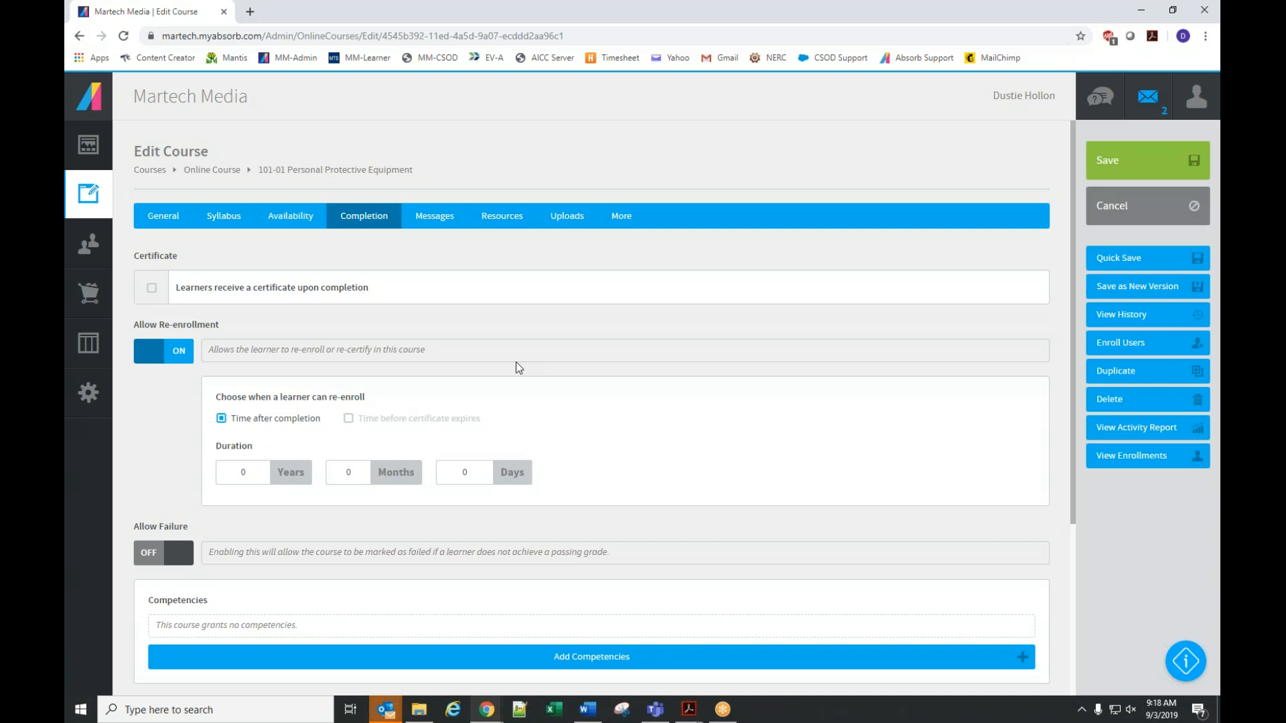
pyautogui.click(429, 224)
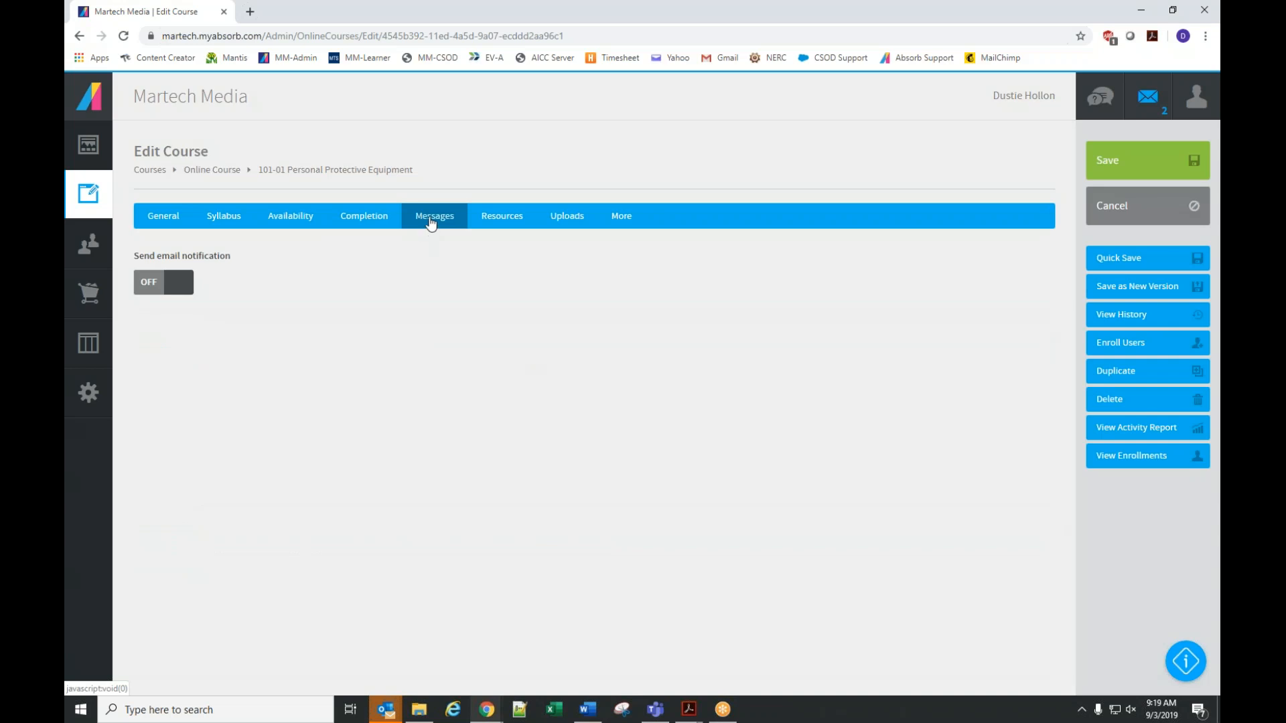
pyautogui.click(499, 223)
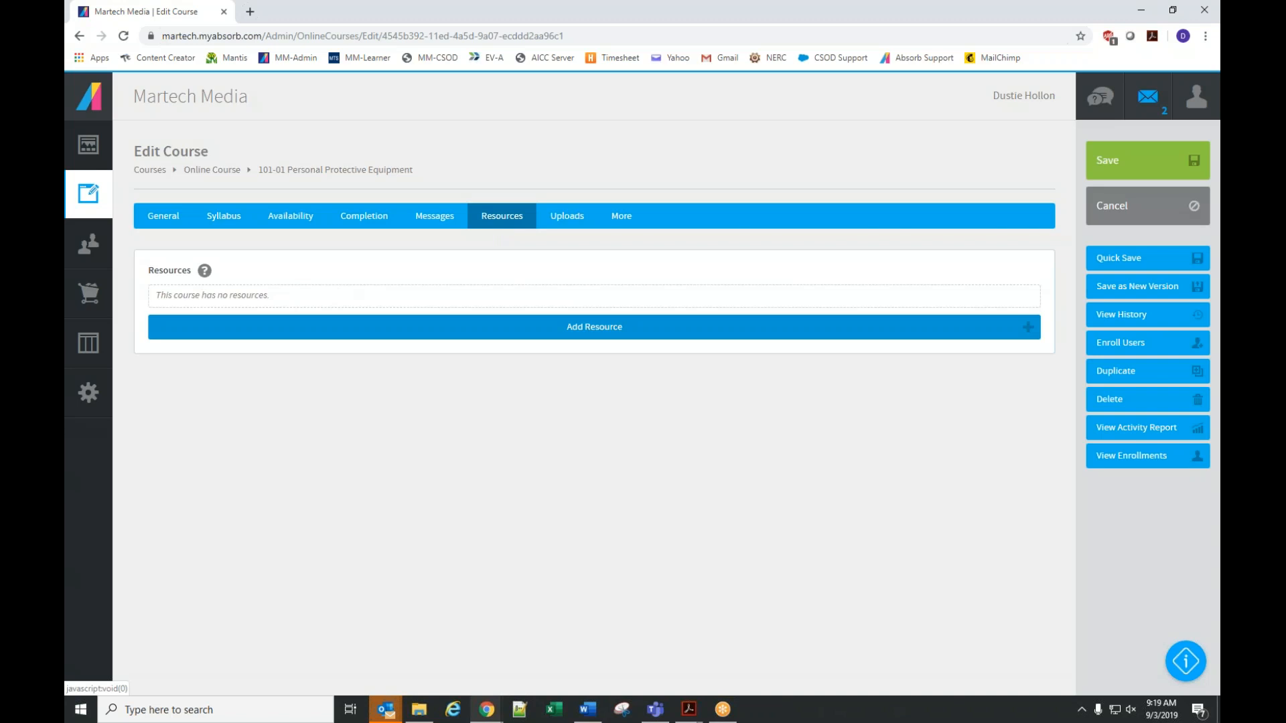
pyautogui.click(1152, 217)
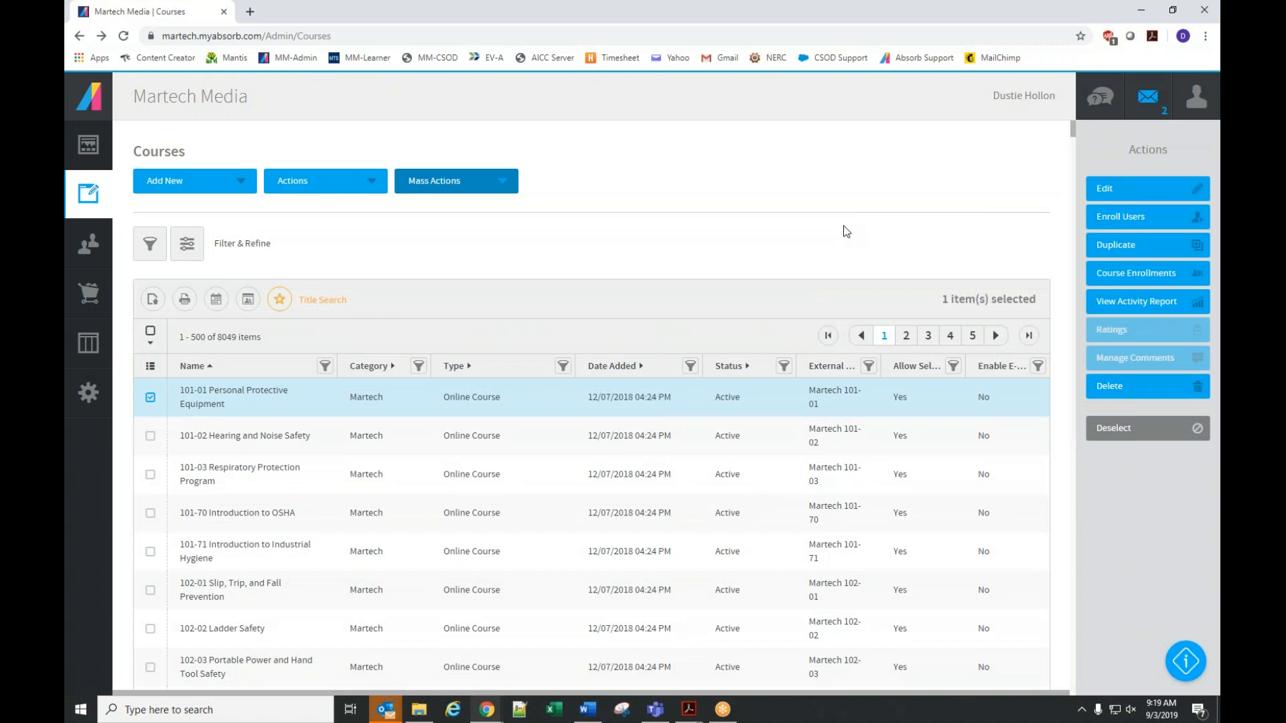
# Start a new course bundle and title it Safety
pyautogui.click(158, 187)
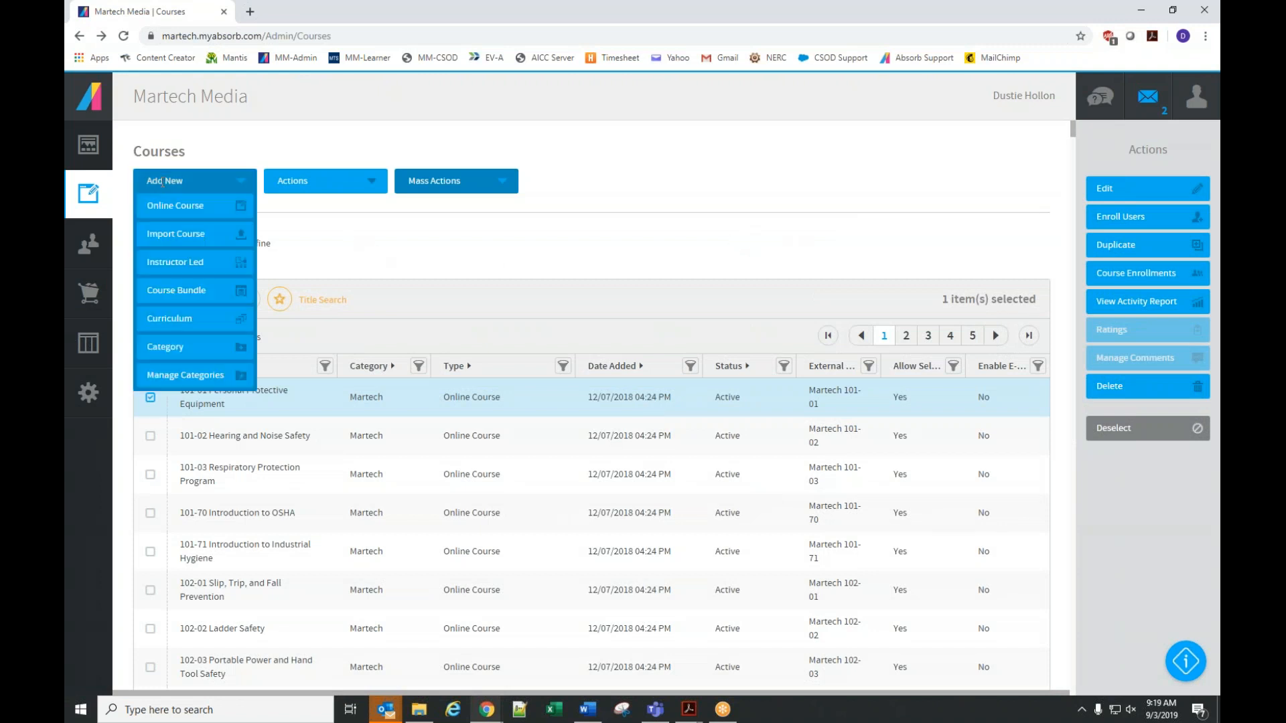
pyautogui.click(177, 295)
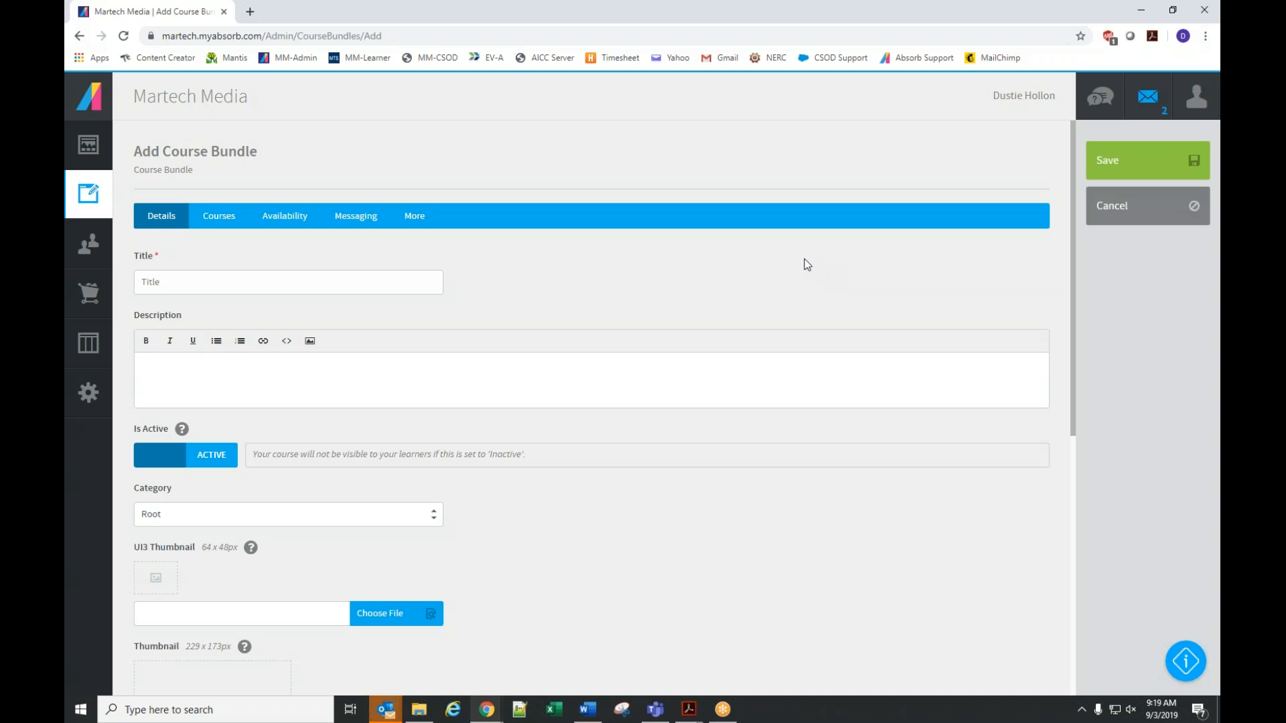
pyautogui.click(229, 280)
pyautogui.write('Safety')
# Assign the Safety bundle to the FujiFilm category and look over its remaining detail fields
pyautogui.click(184, 522)
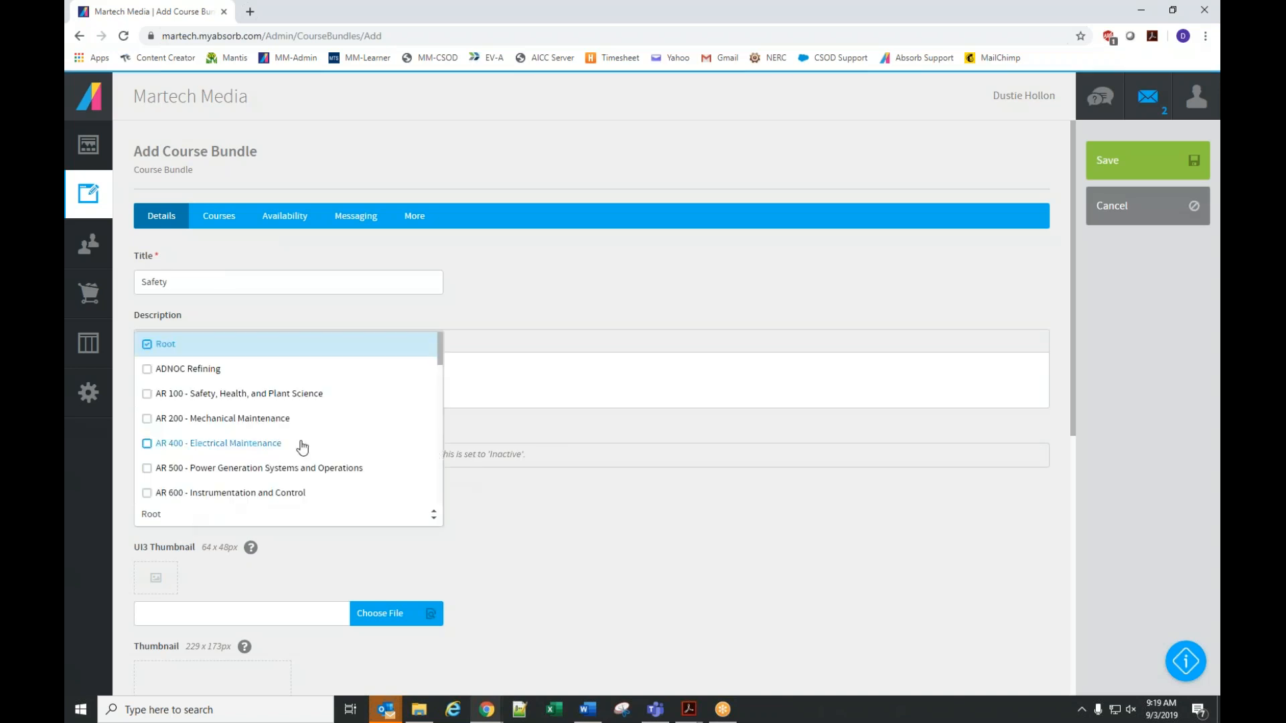
pyautogui.scroll(-5, 302, 445)
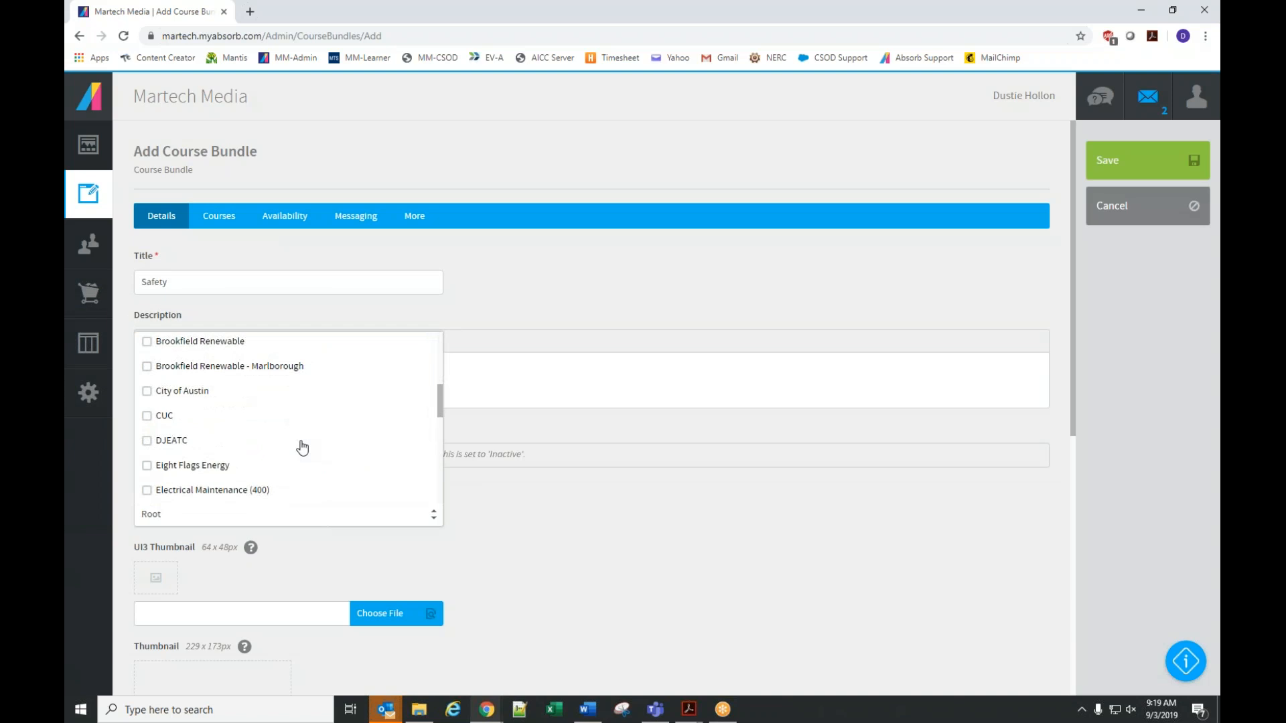
pyautogui.scroll(3, 280, 446)
pyautogui.scroll(-5, 281, 450)
pyautogui.scroll(-2, 281, 450)
pyautogui.click(183, 387)
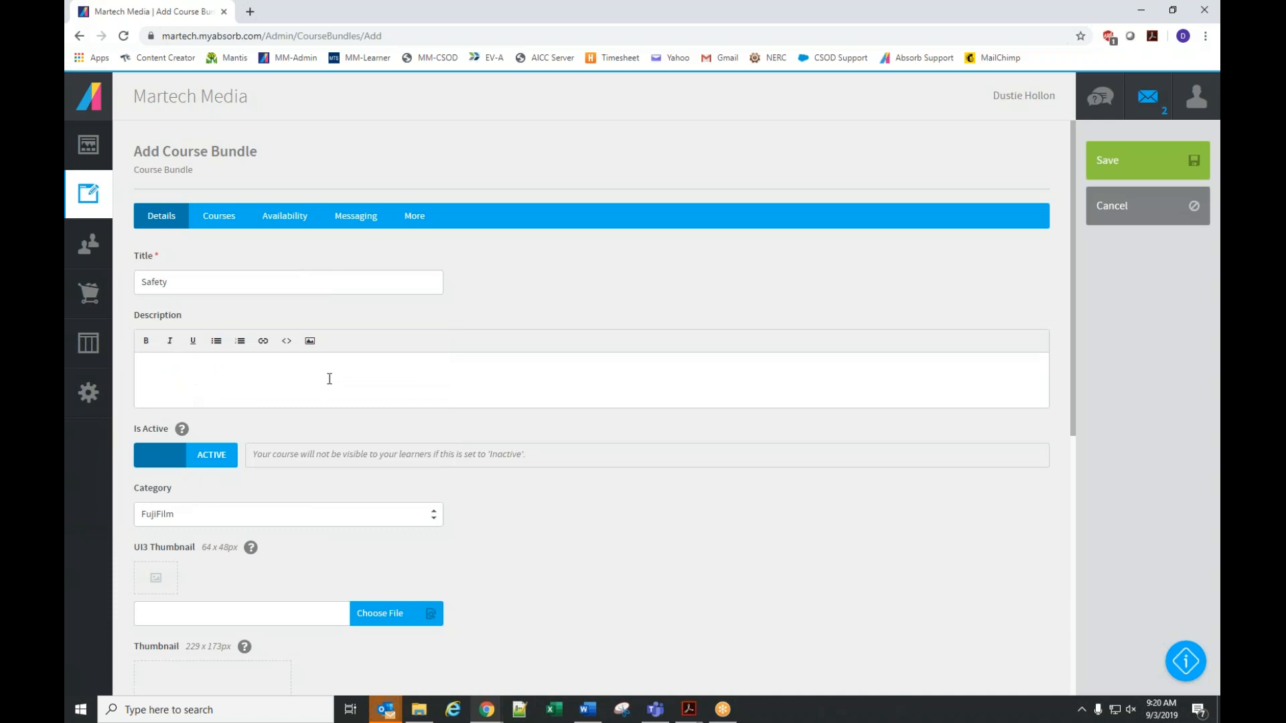
pyautogui.scroll(-6, 682, 486)
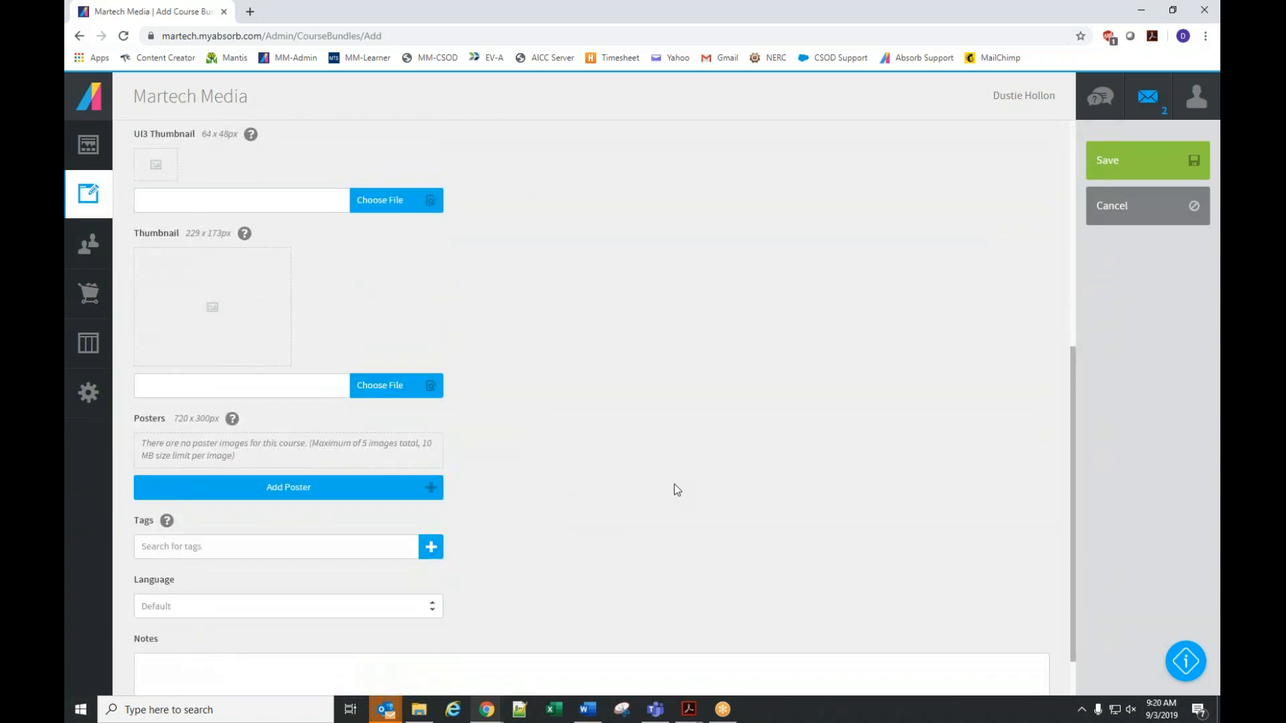
pyautogui.scroll(6, 678, 487)
# Add the FujiFilm courses FDB - 225-01, 225-02, 225-04 and 402-04 to the Safety bundle
pyautogui.click(219, 216)
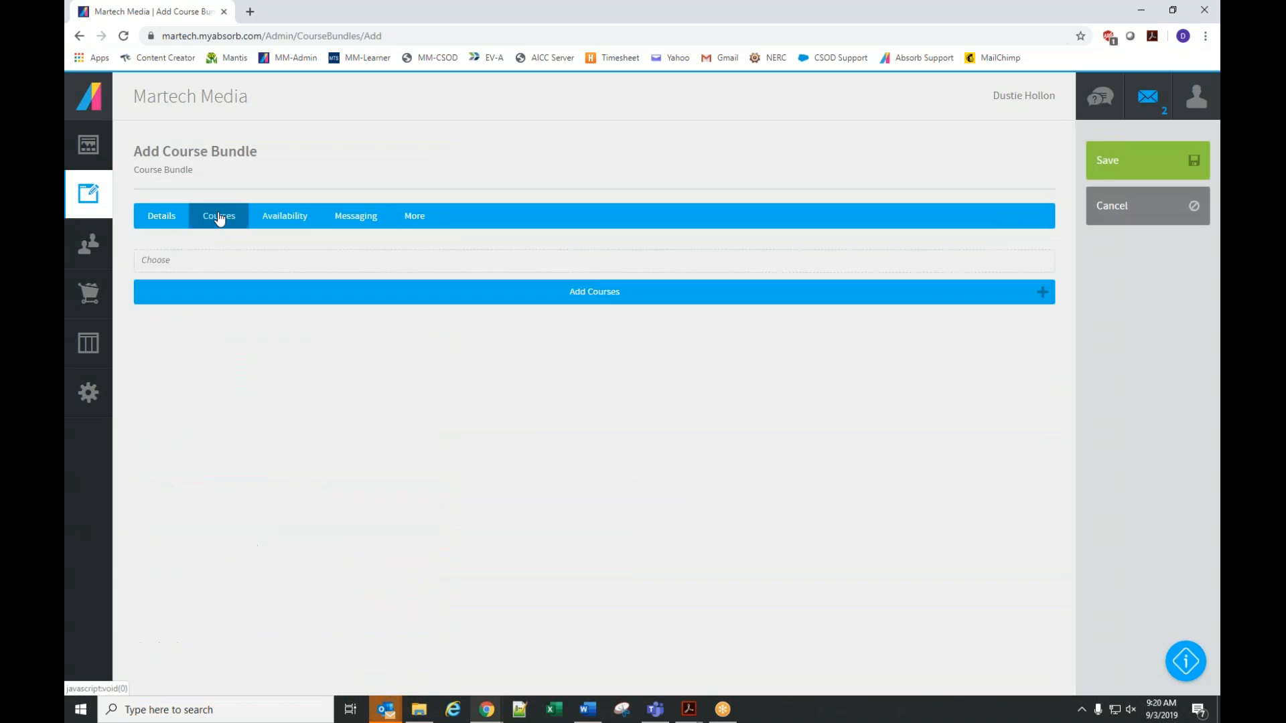
pyautogui.click(226, 290)
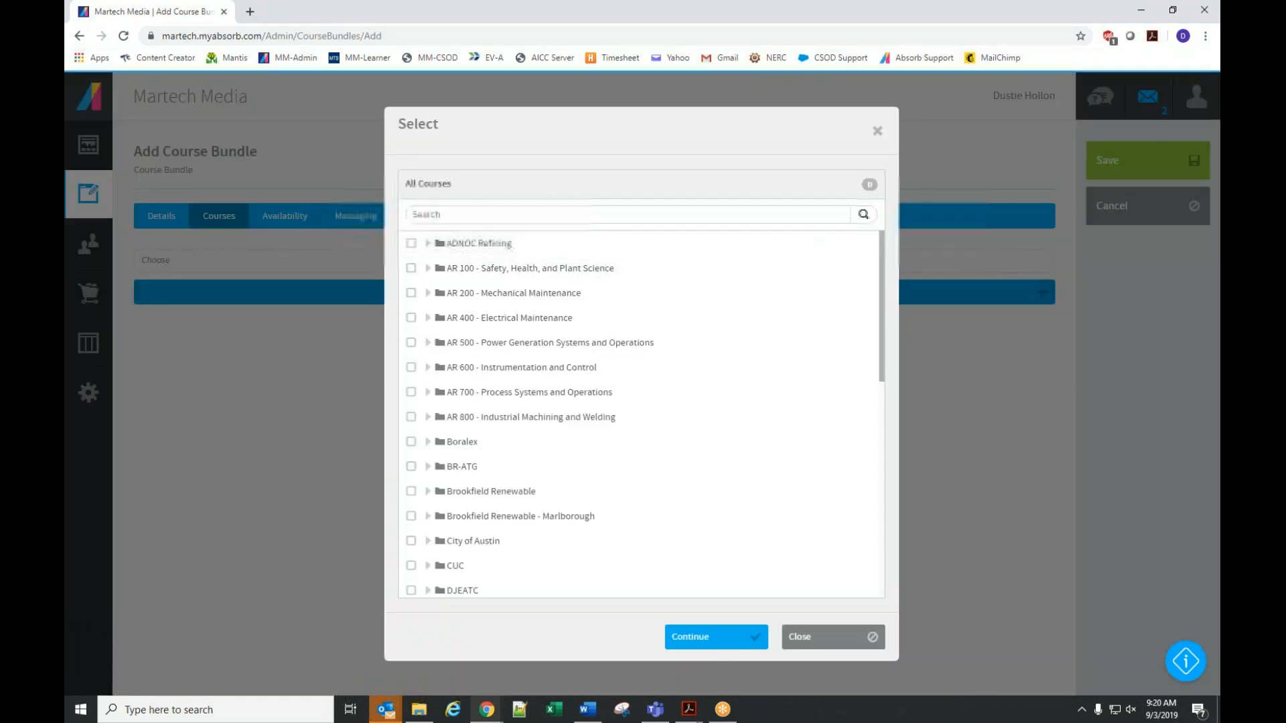
pyautogui.scroll(-5, 825, 395)
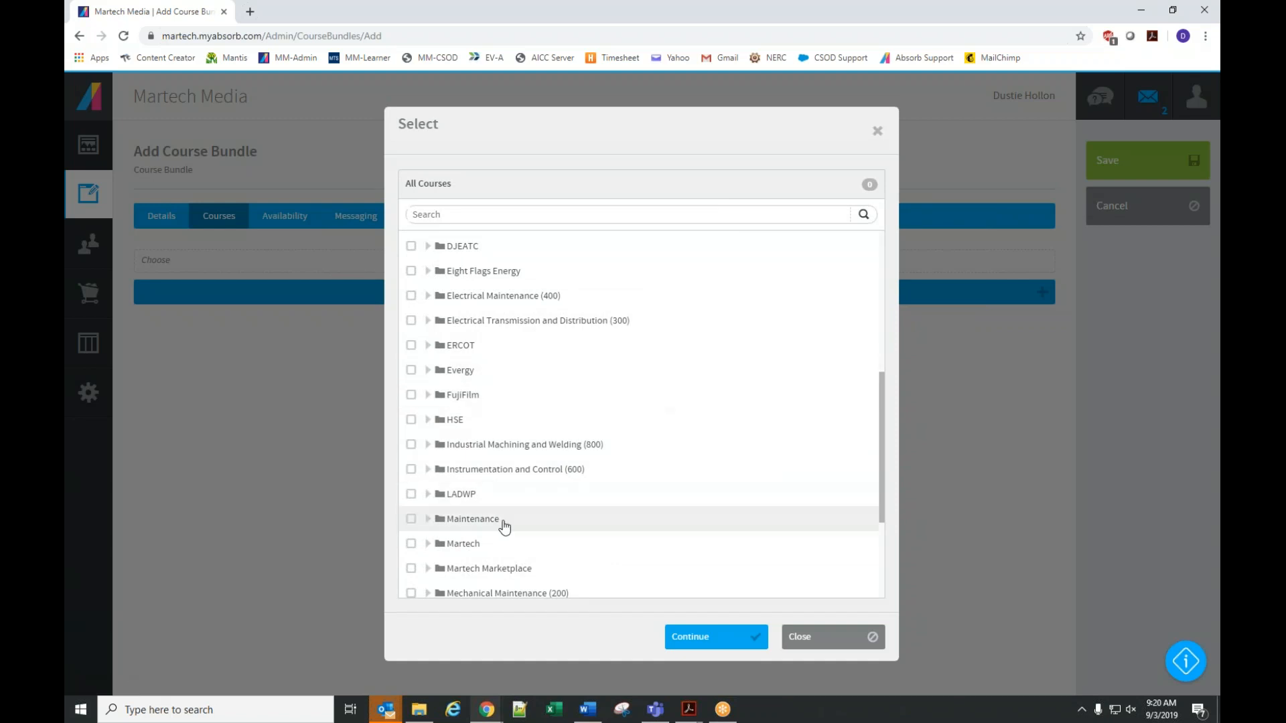
pyautogui.click(428, 395)
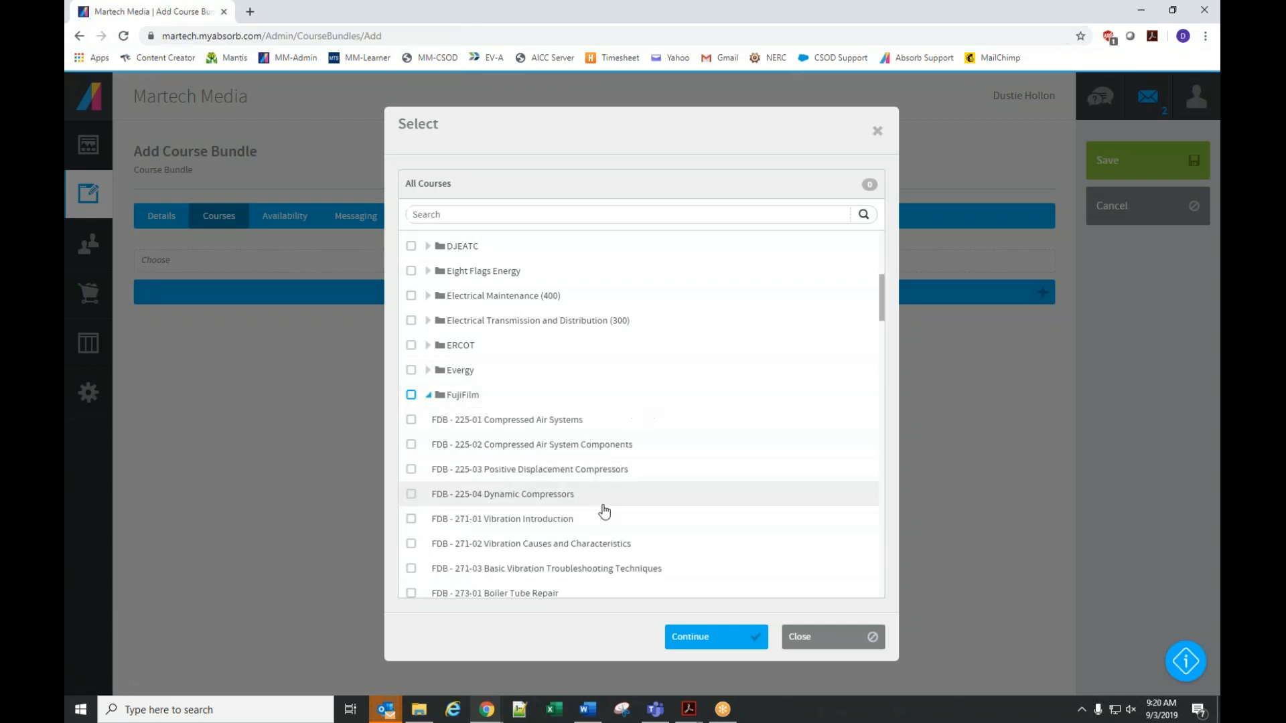
pyautogui.click(411, 419)
pyautogui.click(412, 444)
pyautogui.click(411, 495)
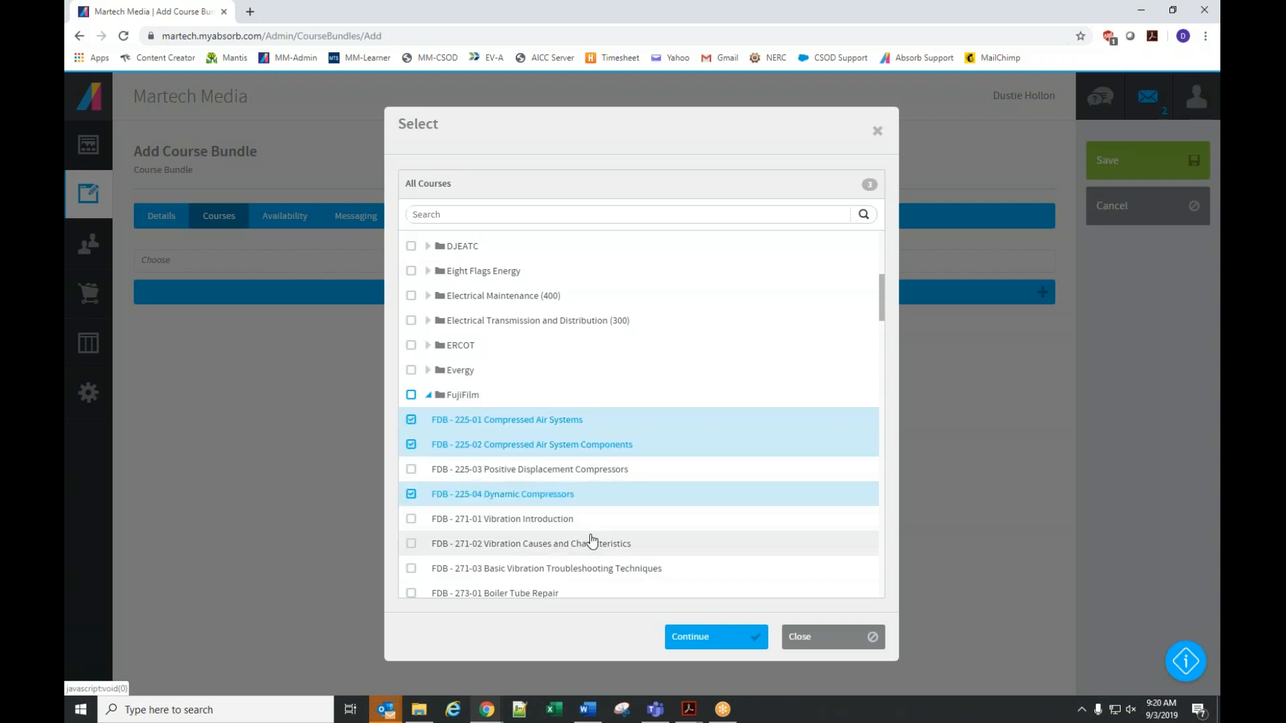
pyautogui.scroll(-5, 637, 522)
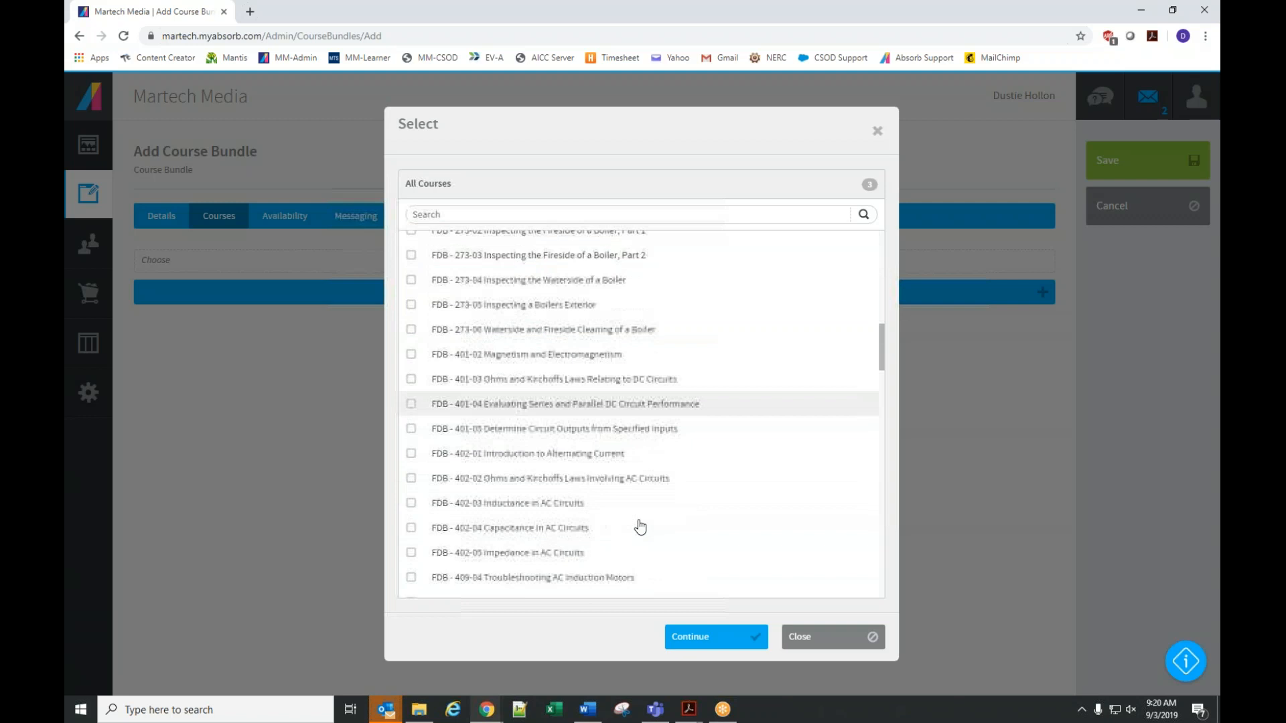
pyautogui.click(411, 502)
pyautogui.click(694, 640)
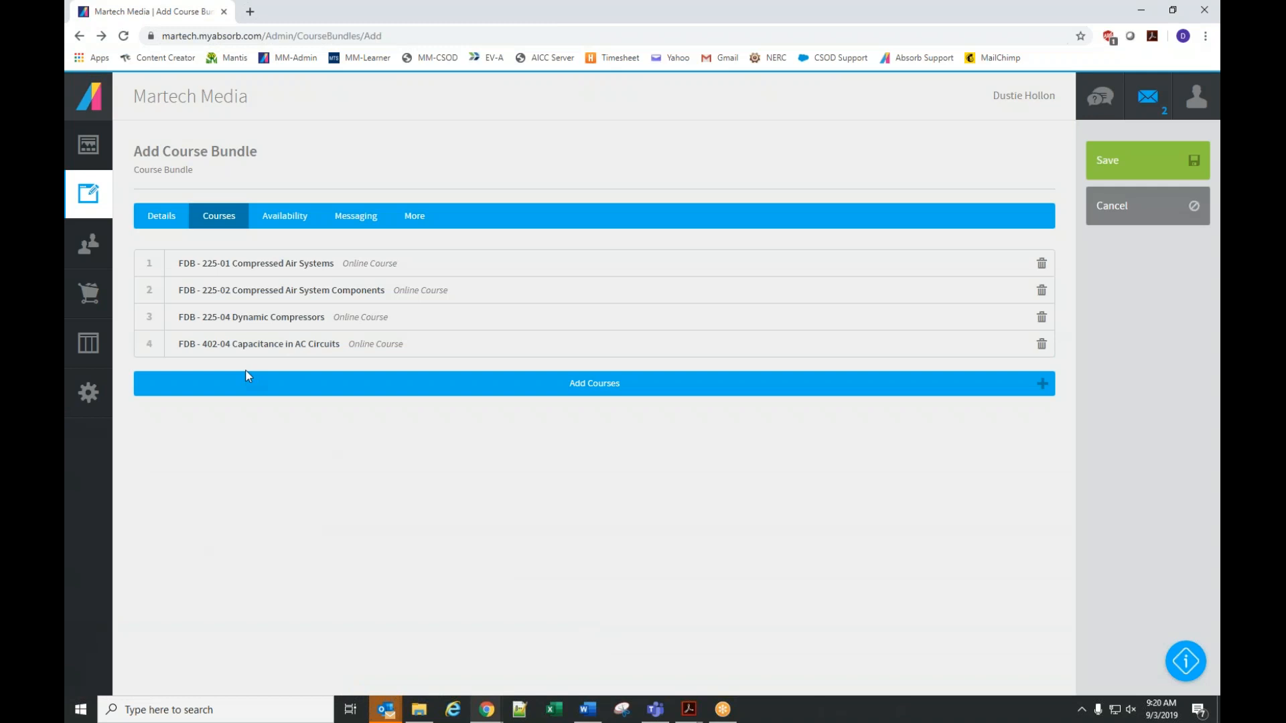
# Allow self enrollment for the bundle with a rule covering the FujiFilm department and its sub-departments
pyautogui.click(284, 220)
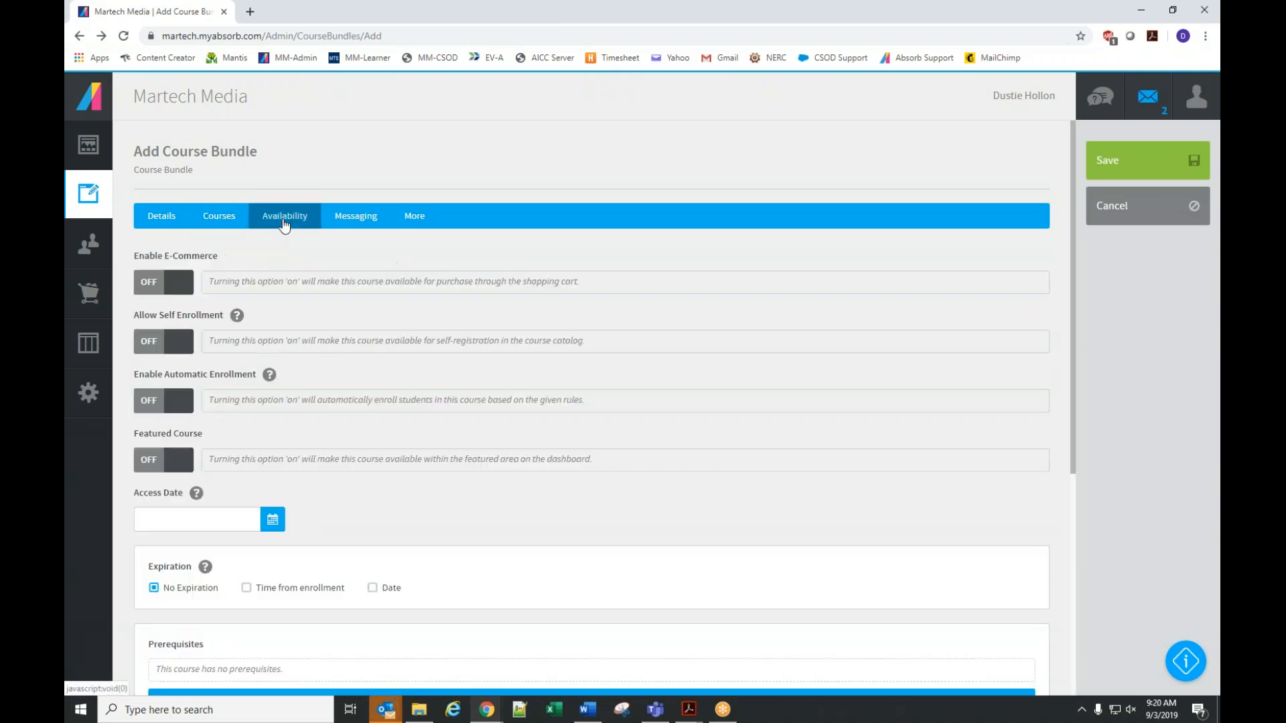
pyautogui.click(180, 349)
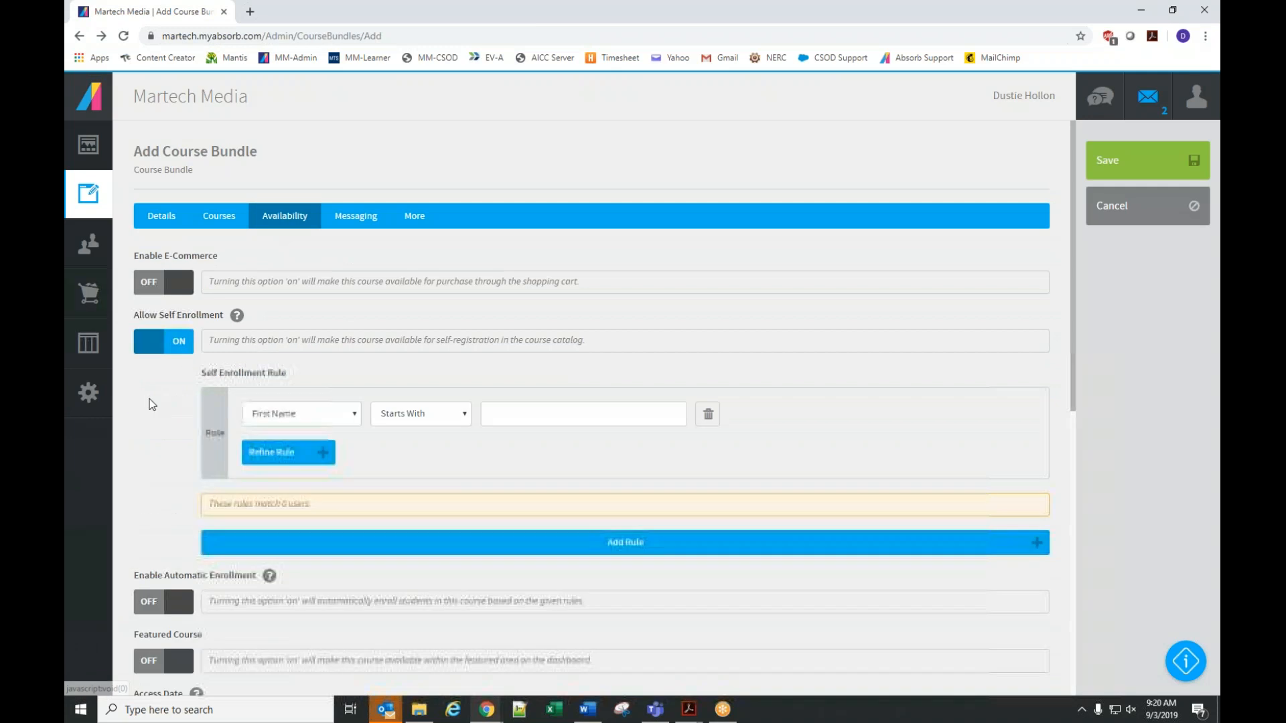
pyautogui.click(285, 413)
pyautogui.click(281, 483)
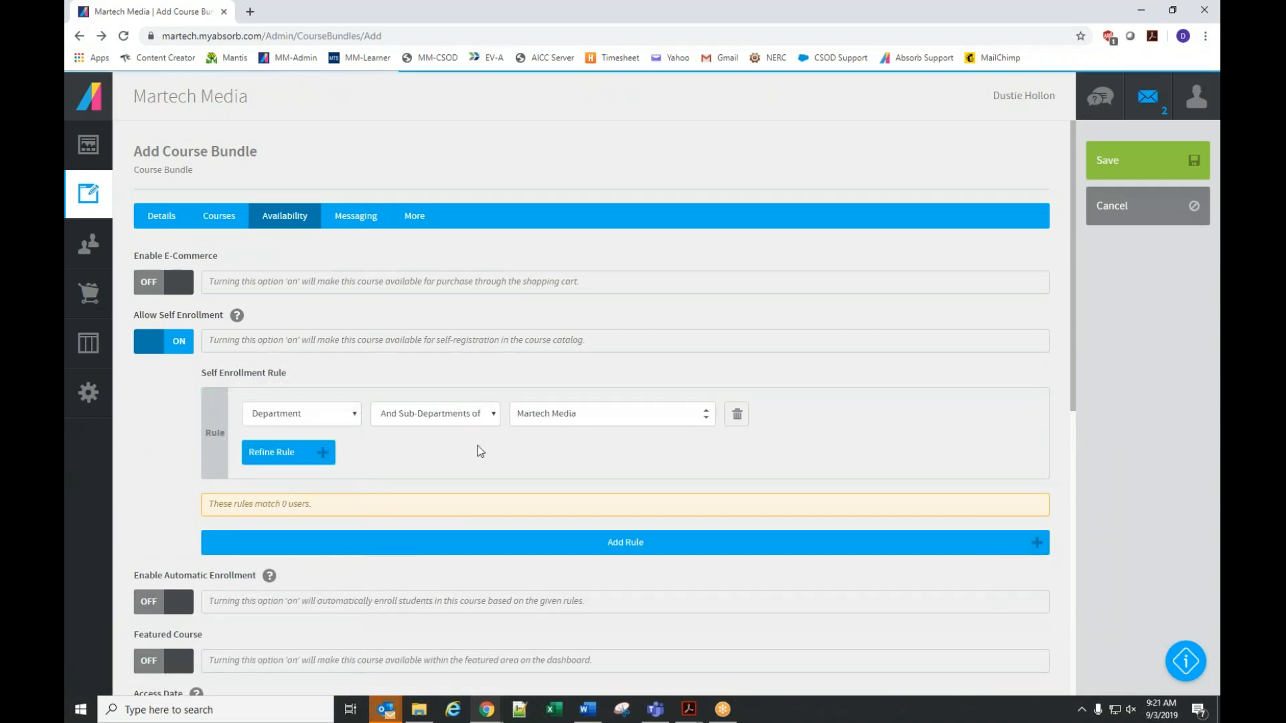
pyautogui.click(573, 421)
pyautogui.click(537, 466)
pyautogui.scroll(-8, 557, 515)
pyautogui.scroll(3, 564, 548)
pyautogui.click(565, 548)
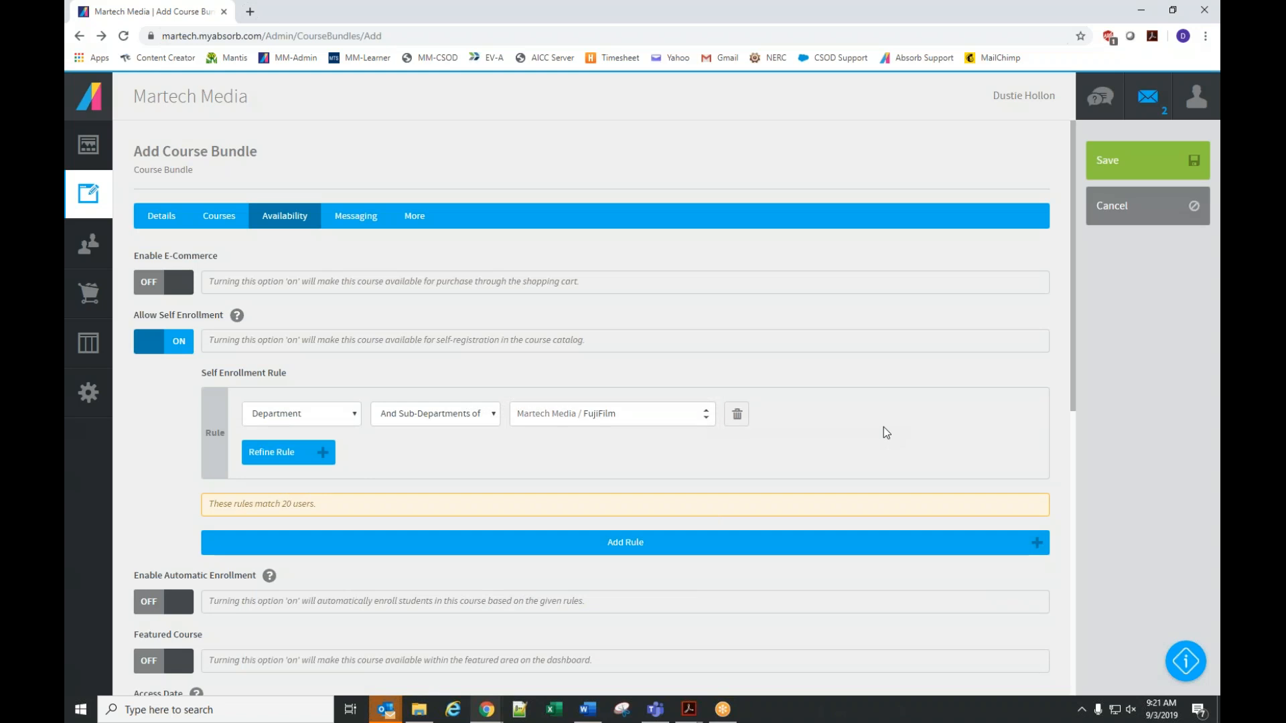
# Enable automatic enrollment for the bundle with a rule covering the FujiFilm department and its sub-departments
pyautogui.scroll(-2, 862, 429)
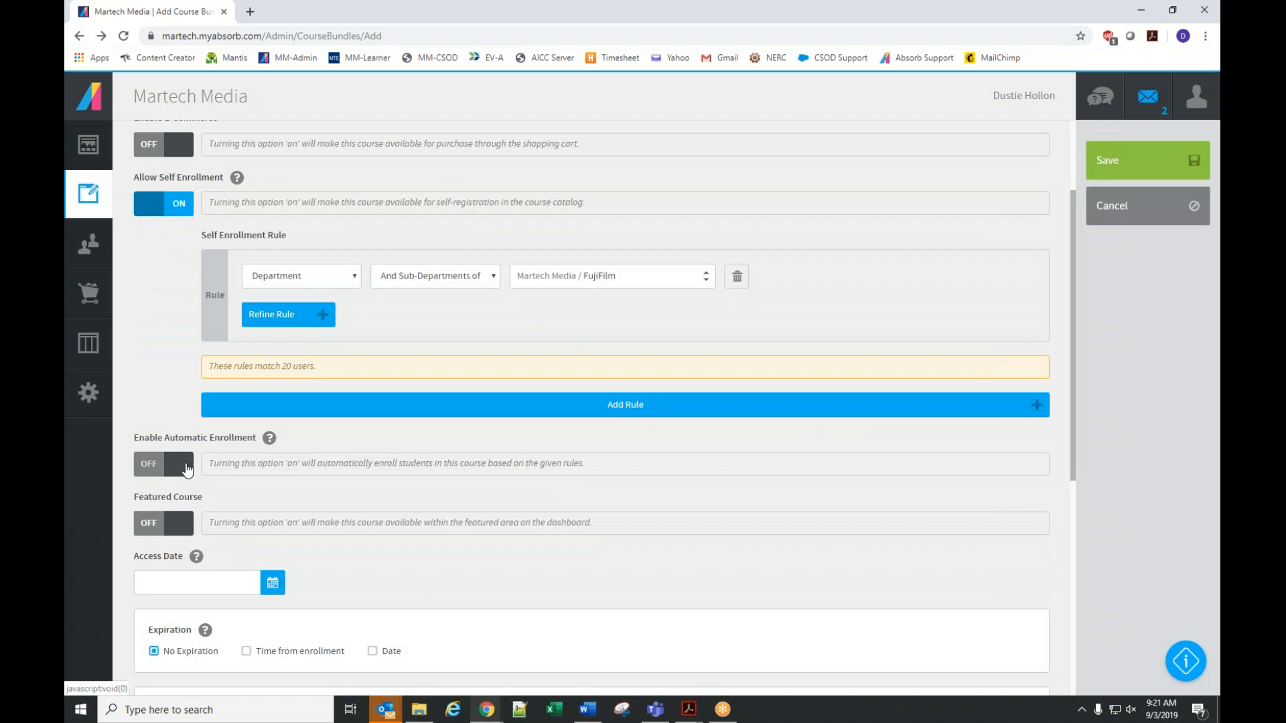
pyautogui.click(187, 470)
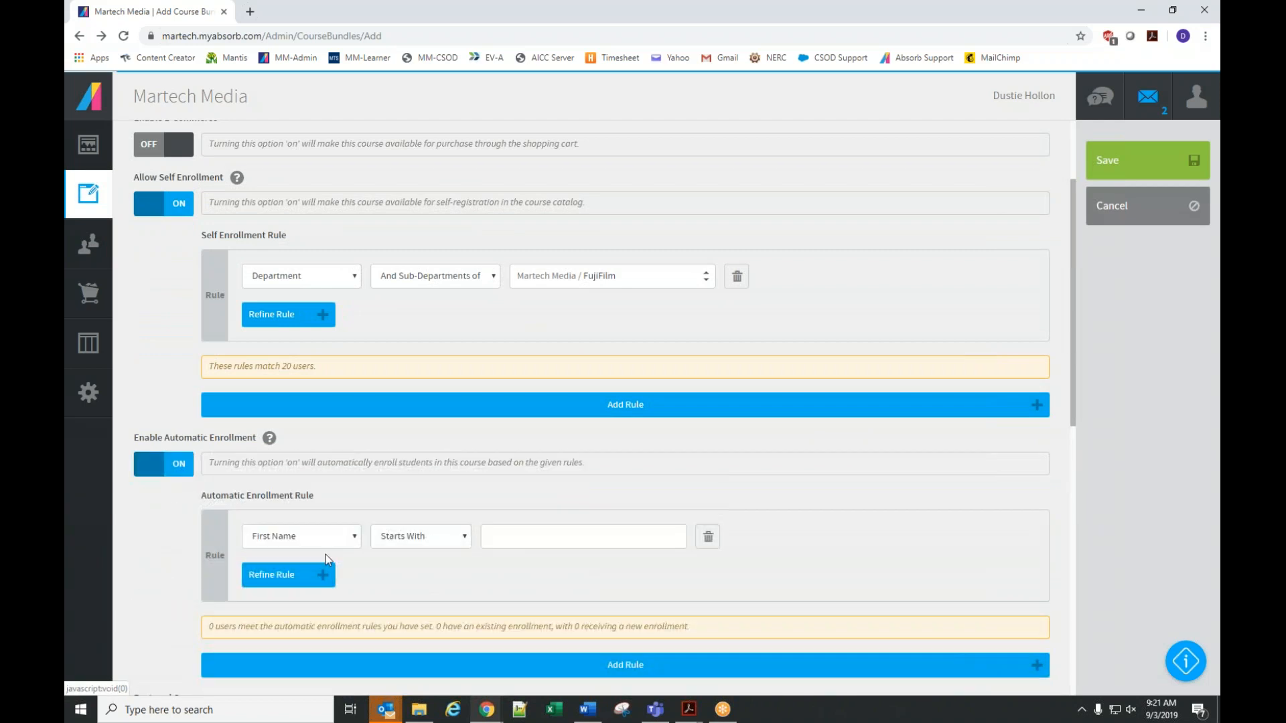
pyautogui.click(277, 540)
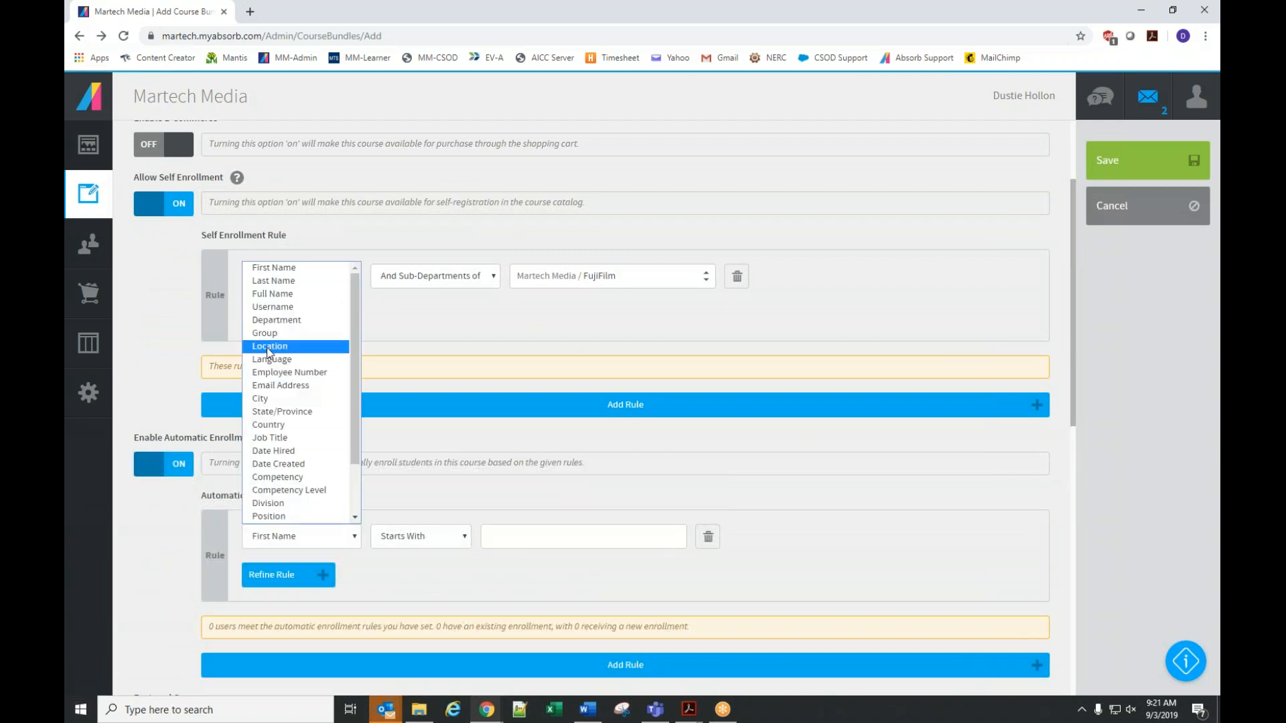
pyautogui.click(276, 320)
pyautogui.click(637, 543)
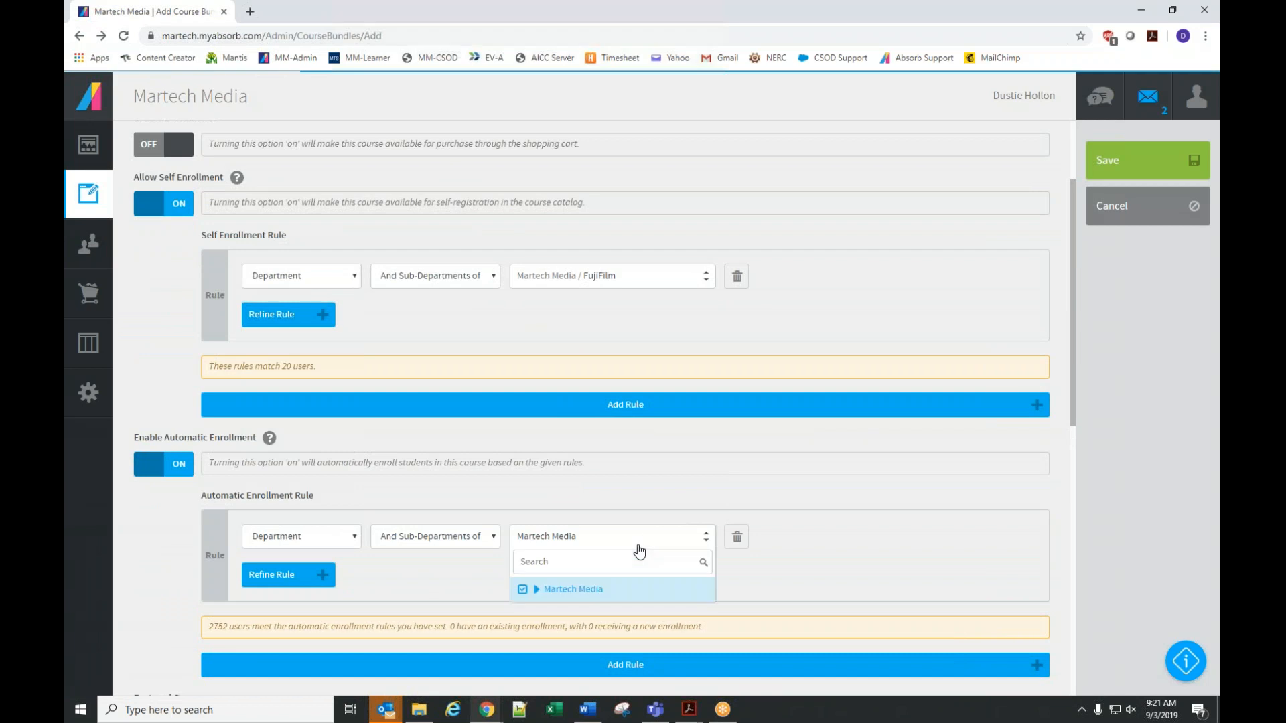
pyautogui.click(537, 589)
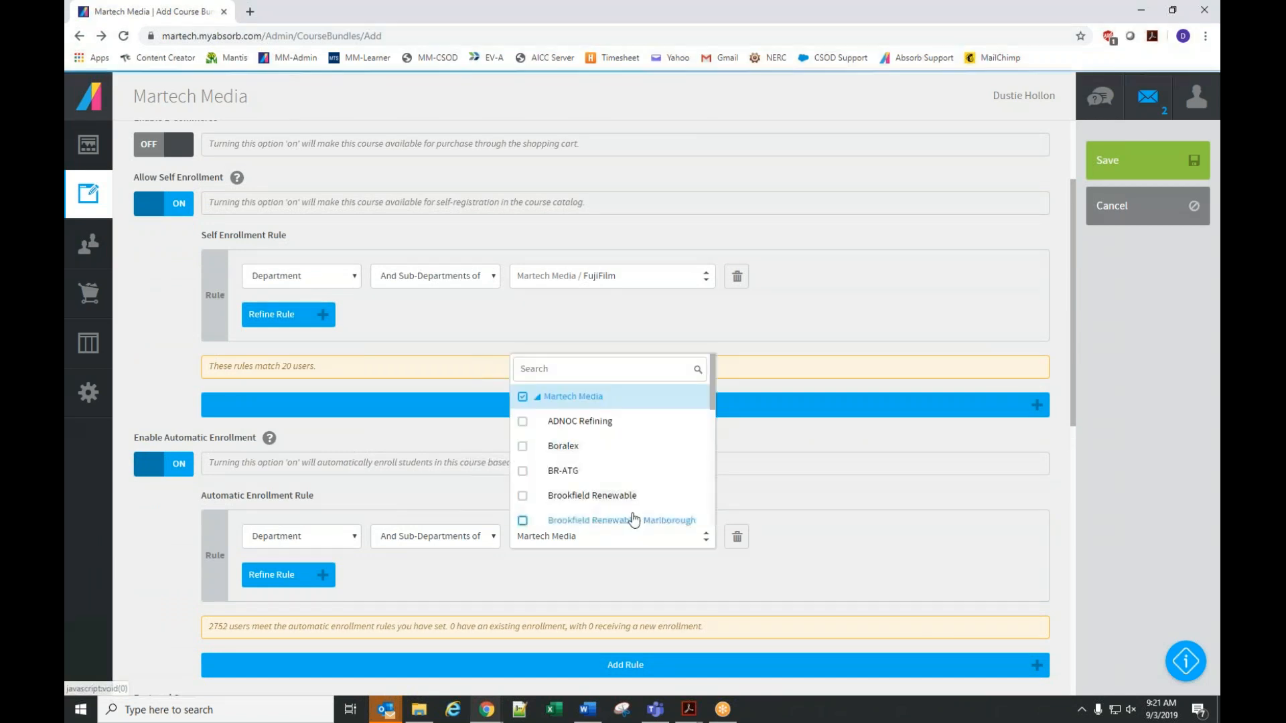
pyautogui.scroll(-3, 634, 517)
pyautogui.click(563, 419)
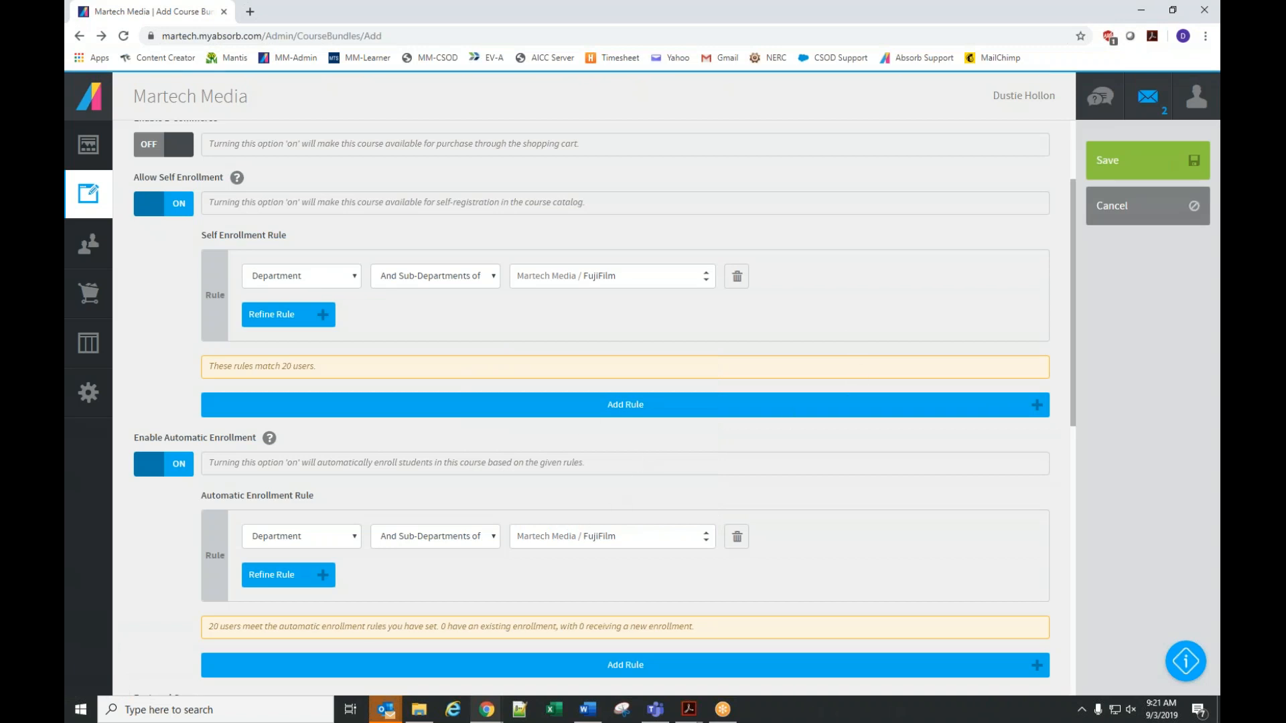
# Turn off self enrollment for the bundle and review the automatic enrollment match summary and remaining availability settings
pyautogui.click(165, 211)
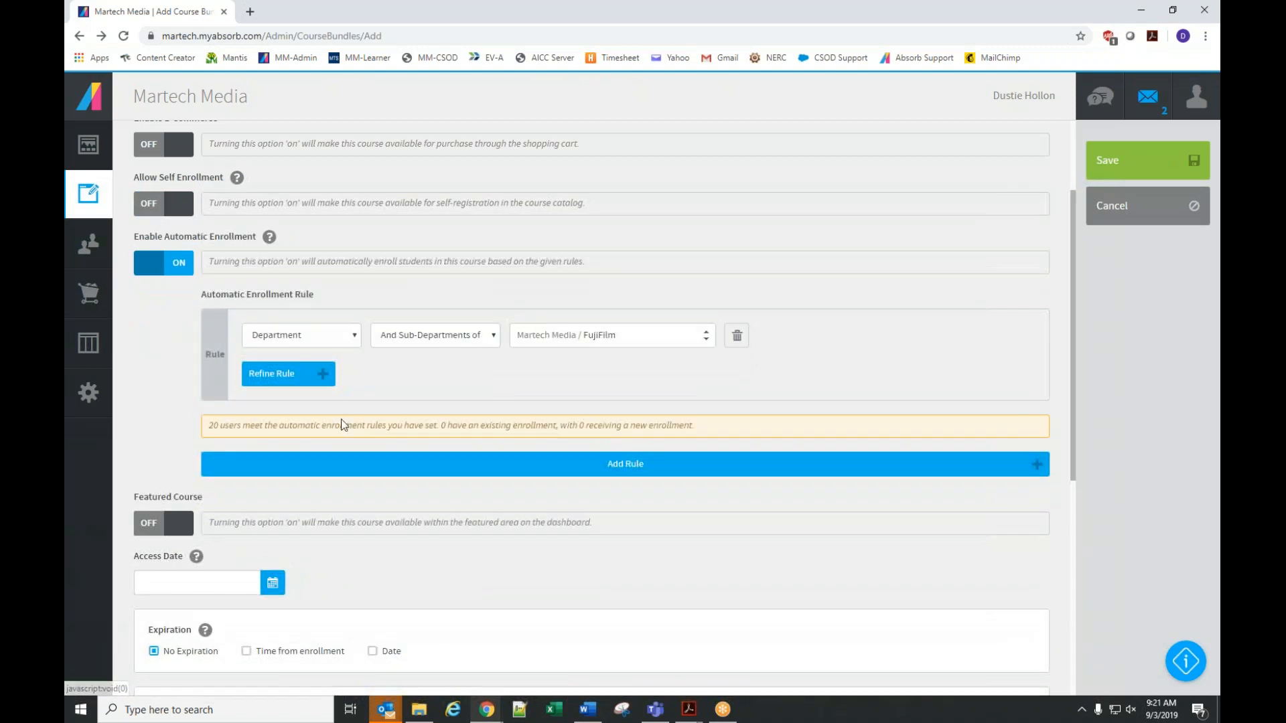
pyautogui.moveTo(207, 426); pyautogui.dragTo(441, 425)
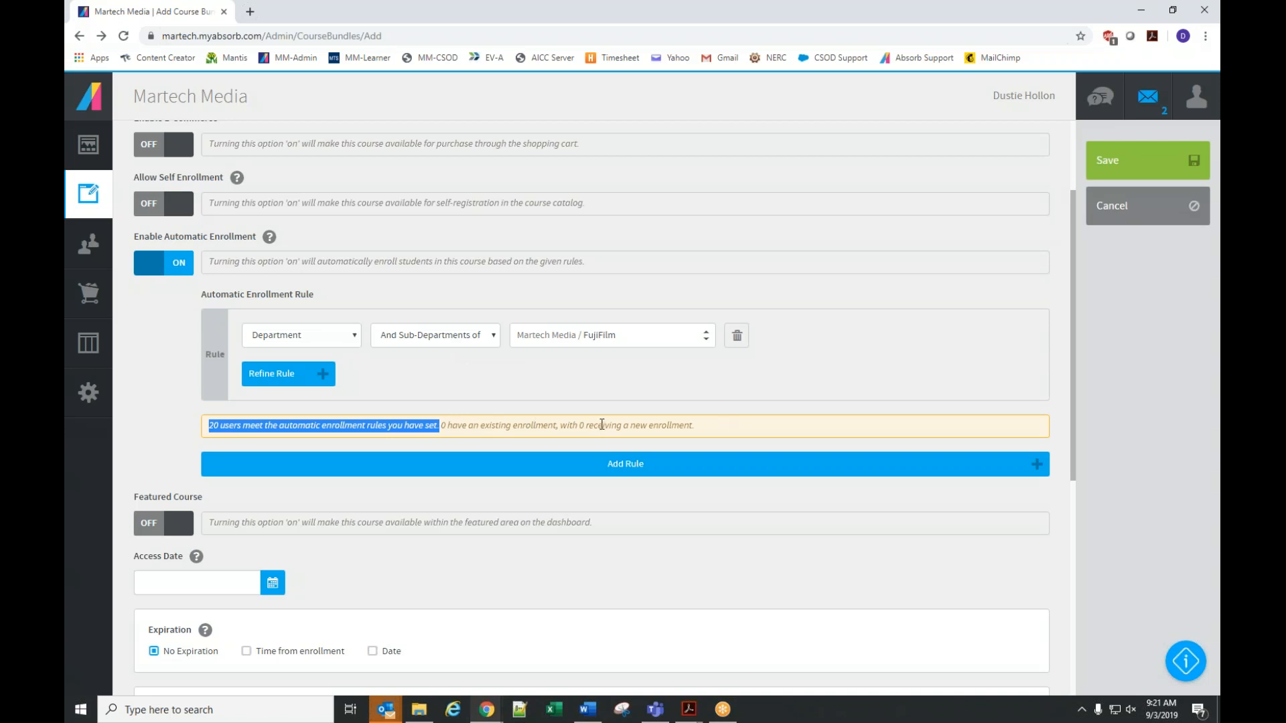
pyautogui.click(532, 383)
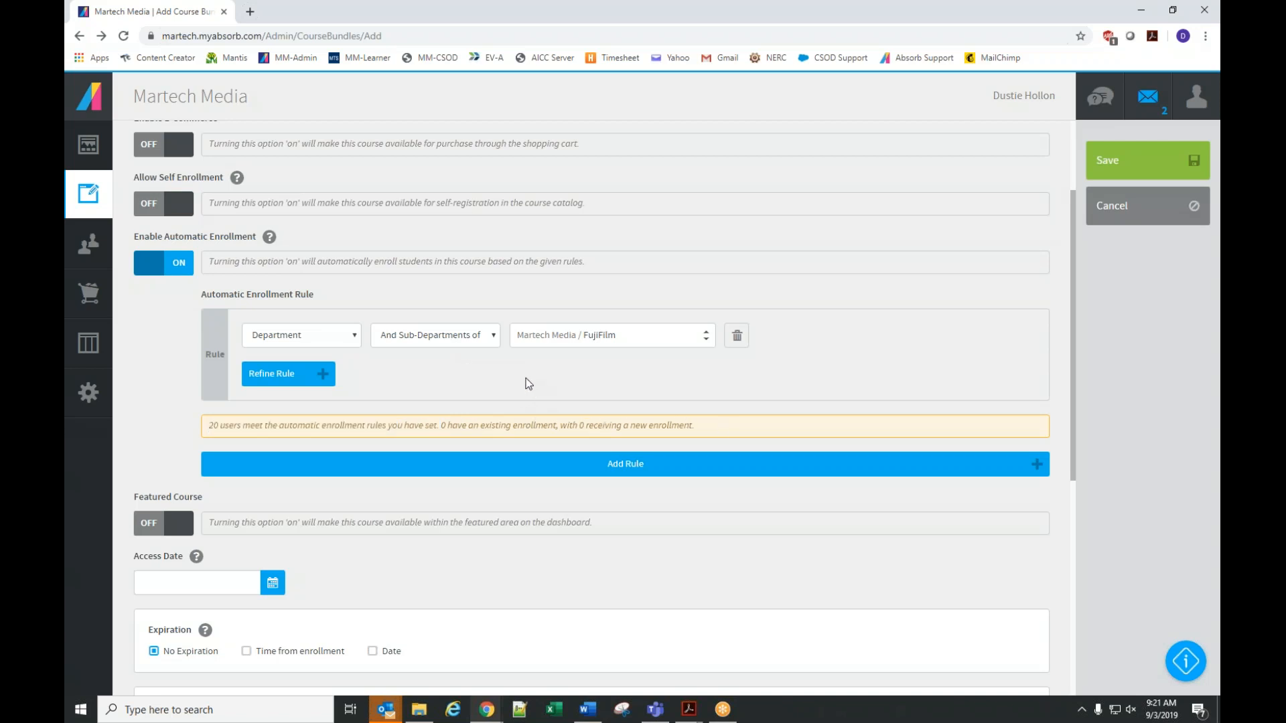
pyautogui.scroll(-3, 566, 400)
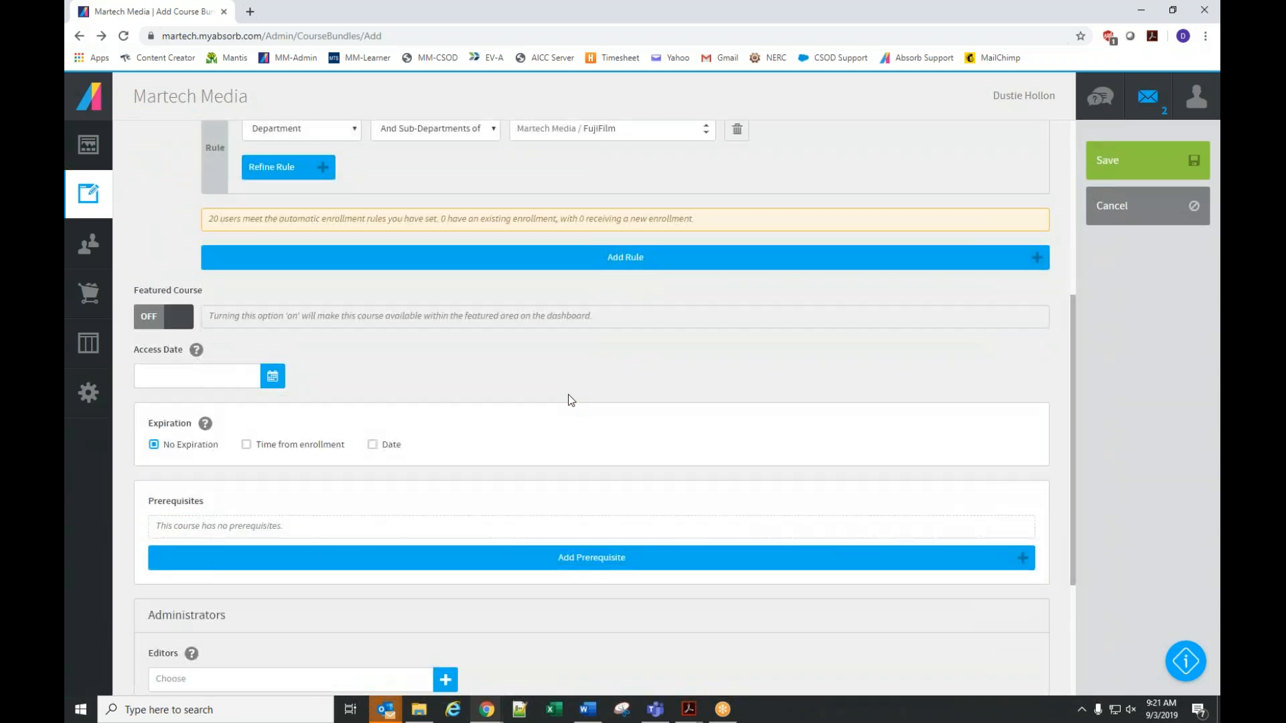
pyautogui.scroll(5, 570, 399)
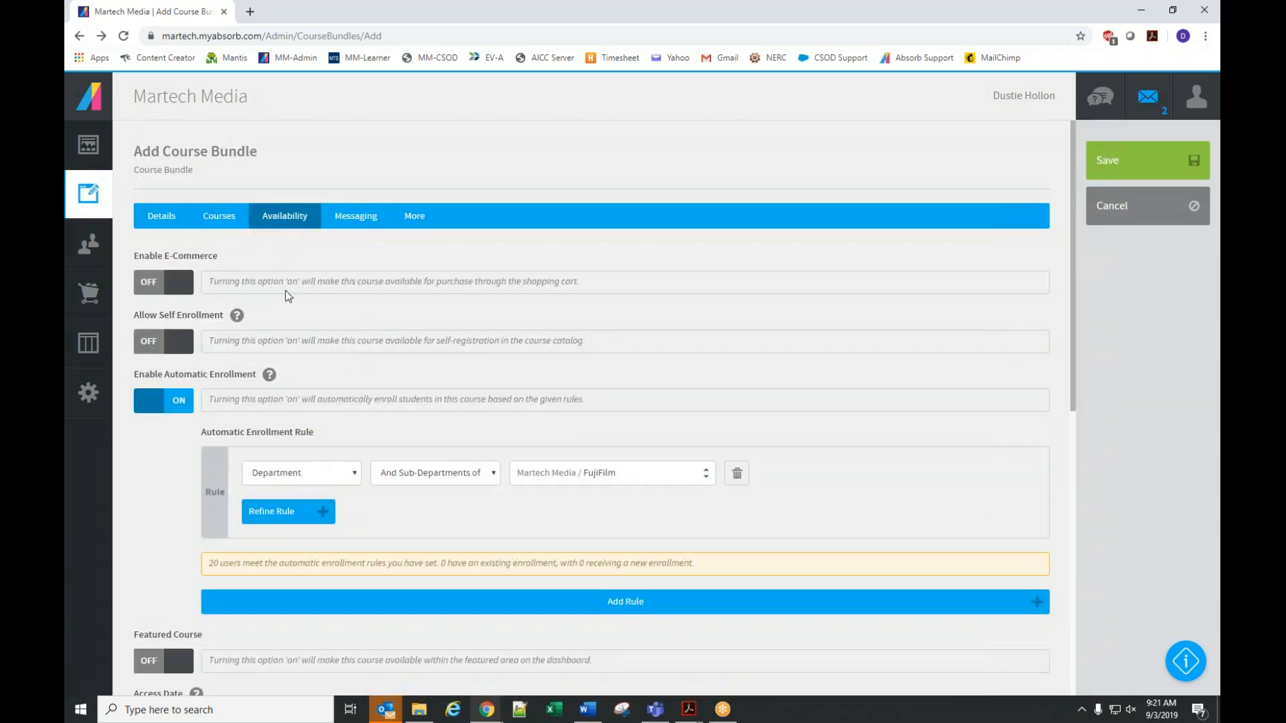
# Check the bundle's email notification settings and discard the bundle without saving
pyautogui.click(358, 228)
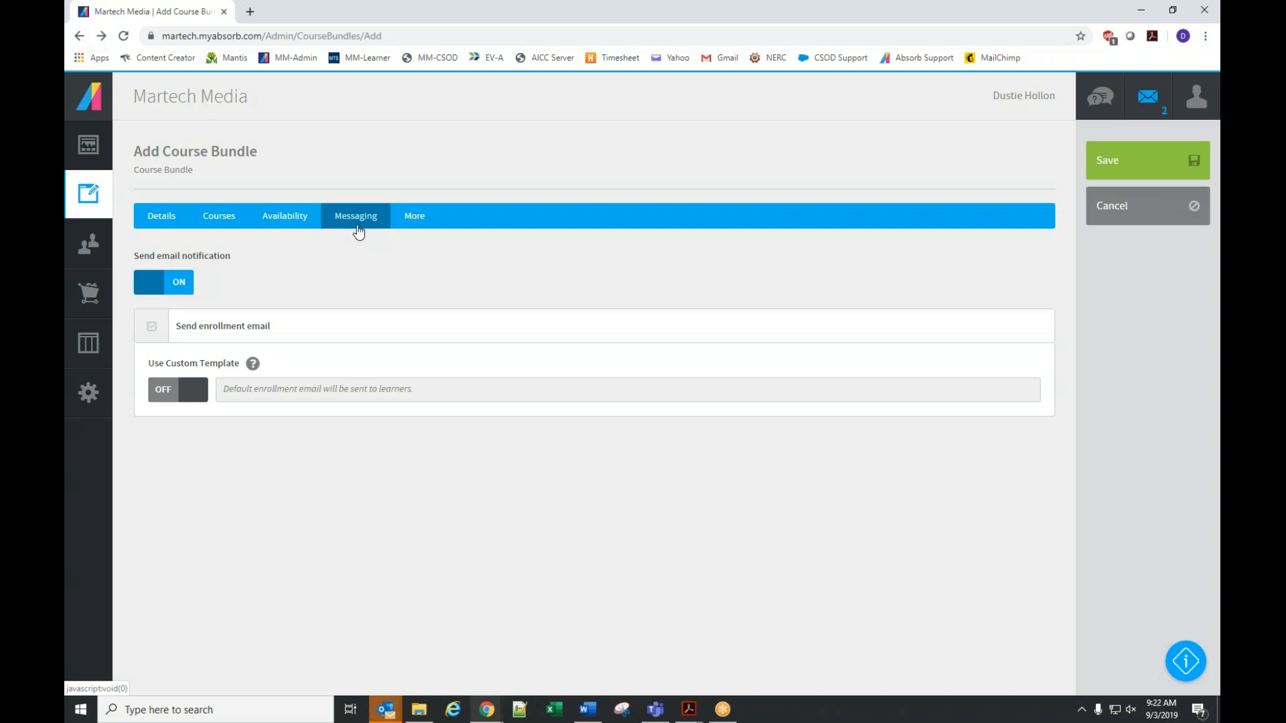
pyautogui.click(286, 223)
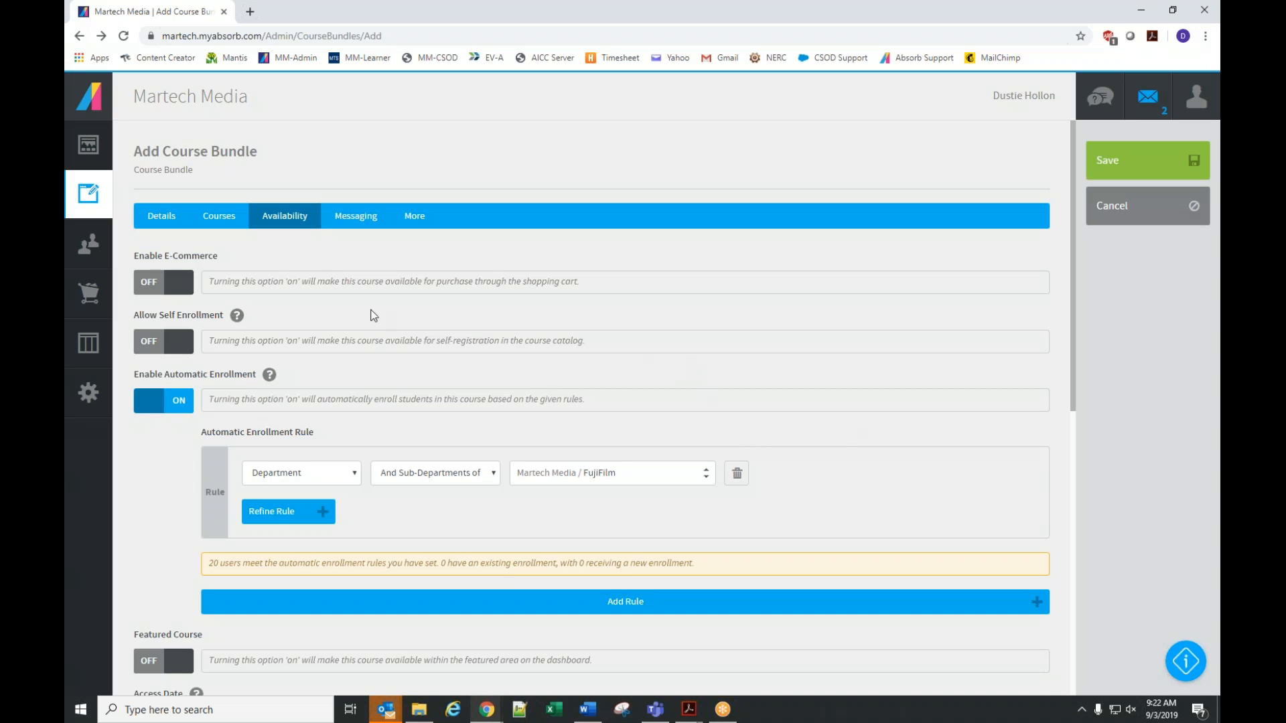
pyautogui.click(1122, 219)
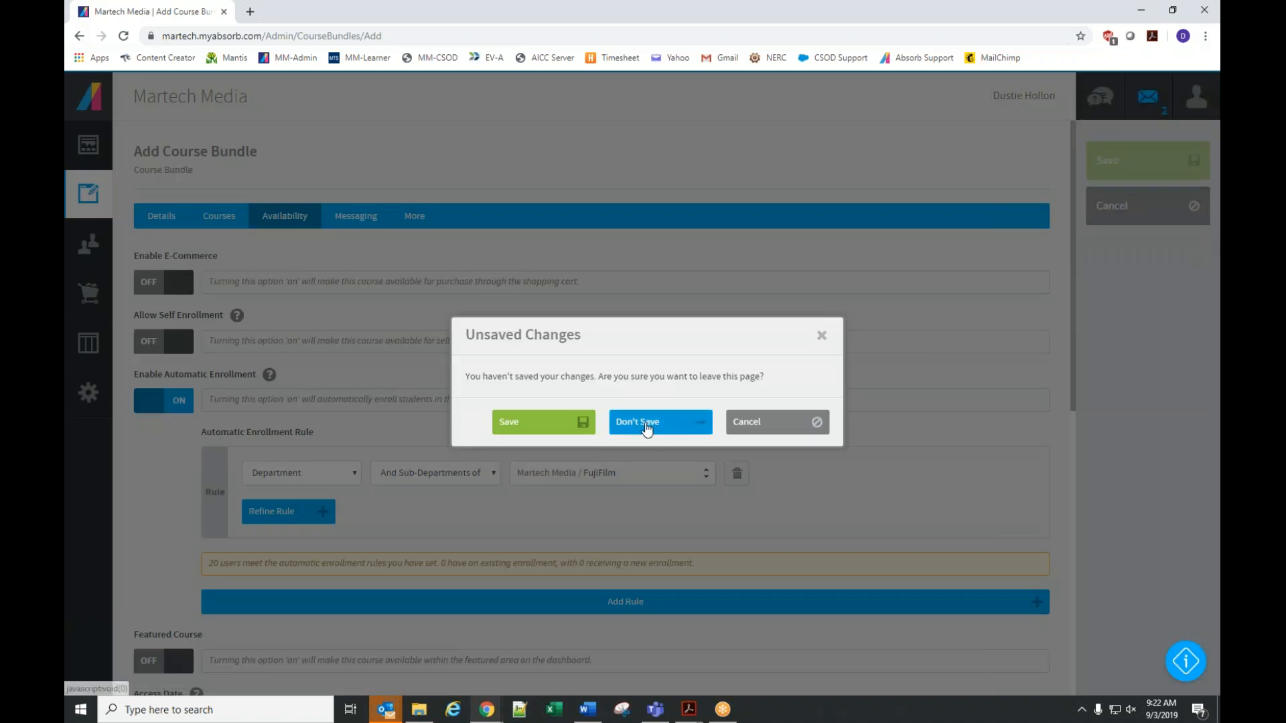
pyautogui.click(646, 428)
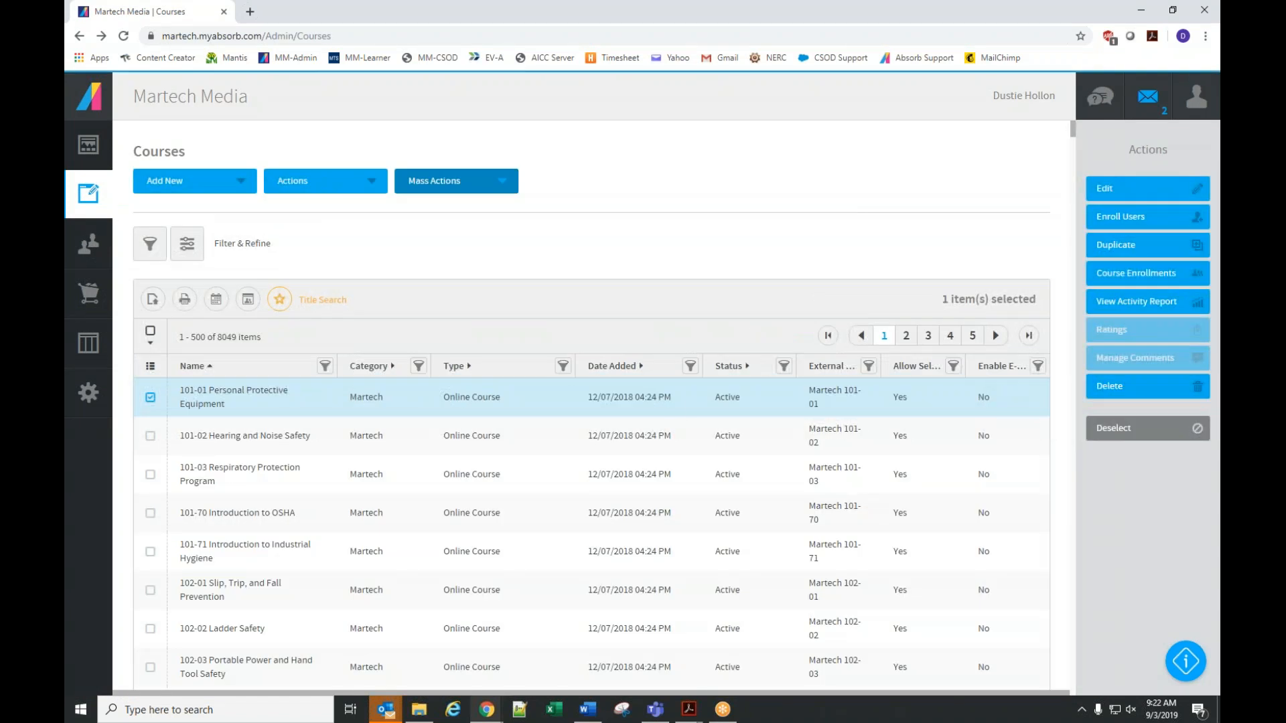
# Start a new curriculum and title it Tool Safety
pyautogui.click(176, 185)
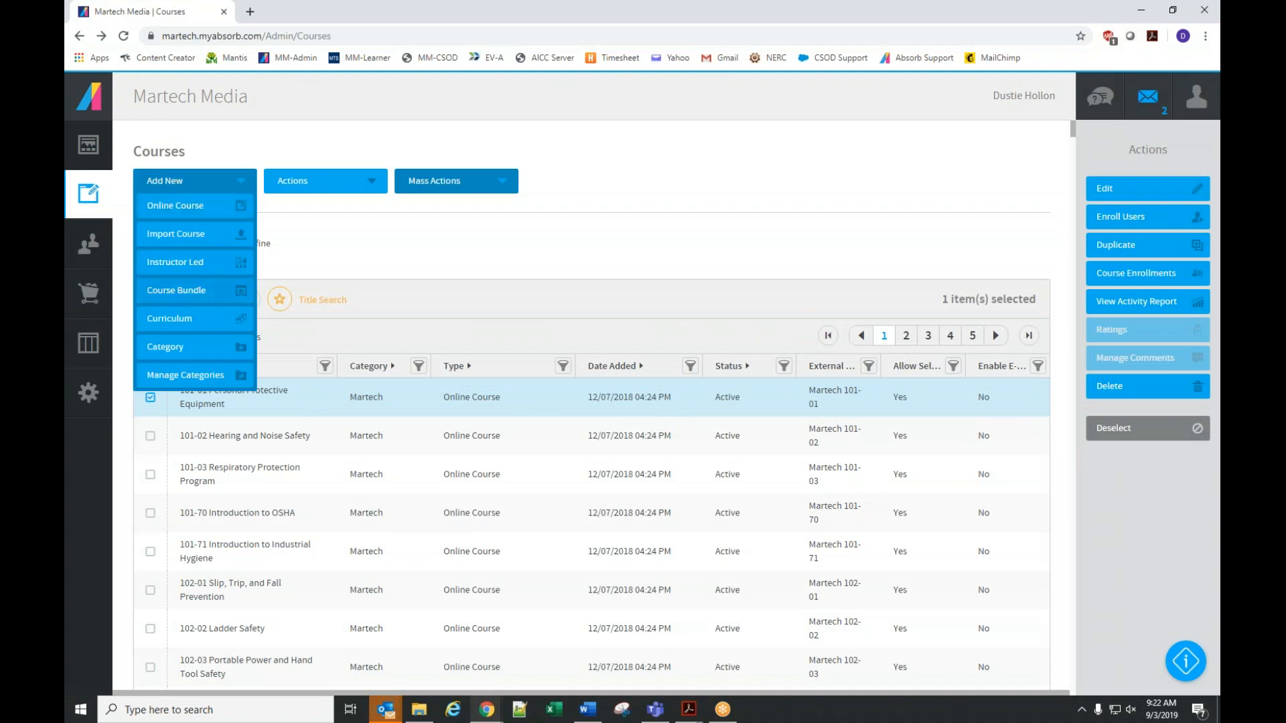
pyautogui.click(178, 321)
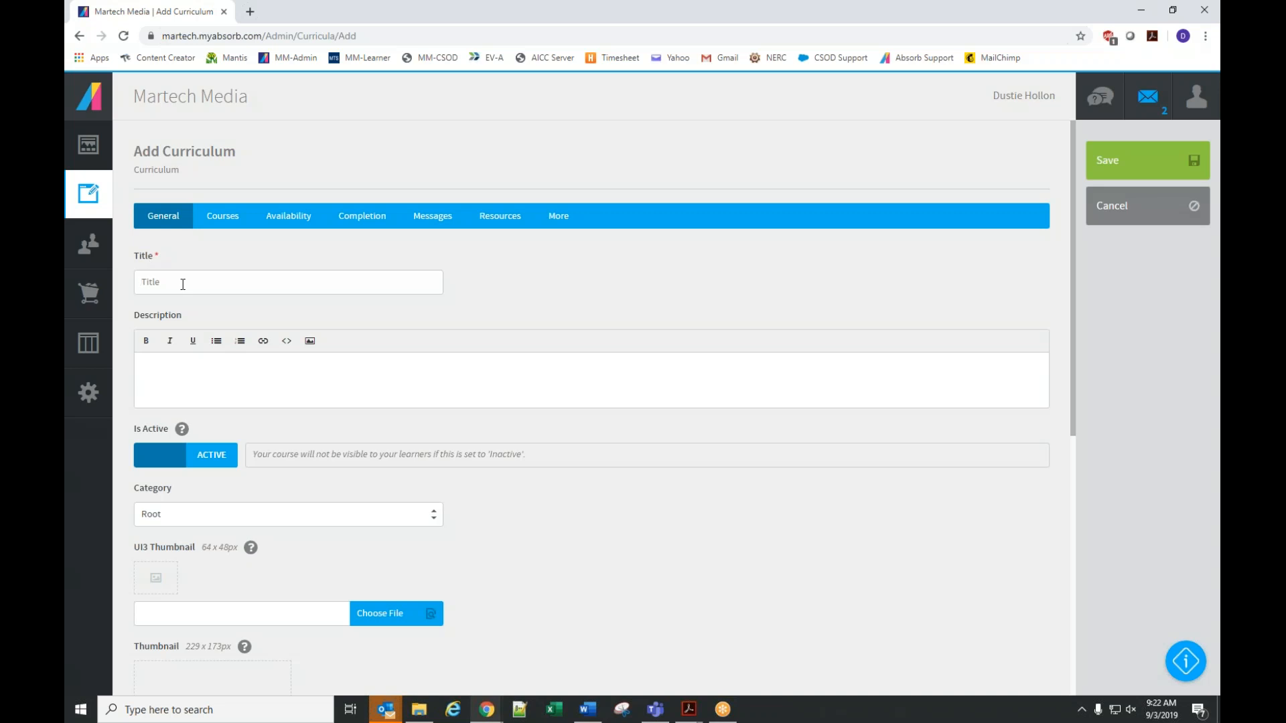
pyautogui.write('Tool Safety')
# Assign the Tool Safety curriculum to the FujiFilm category
pyautogui.scroll(-2, 287, 323)
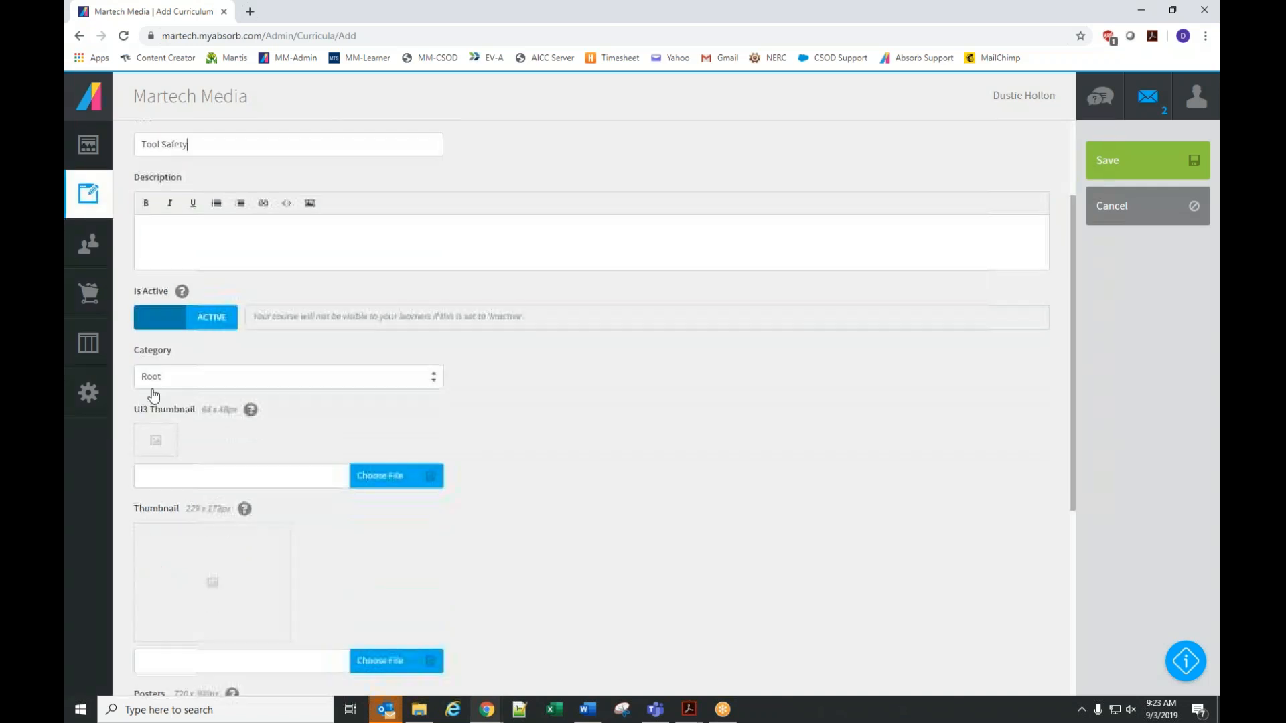
pyautogui.click(166, 378)
pyautogui.scroll(-5, 194, 448)
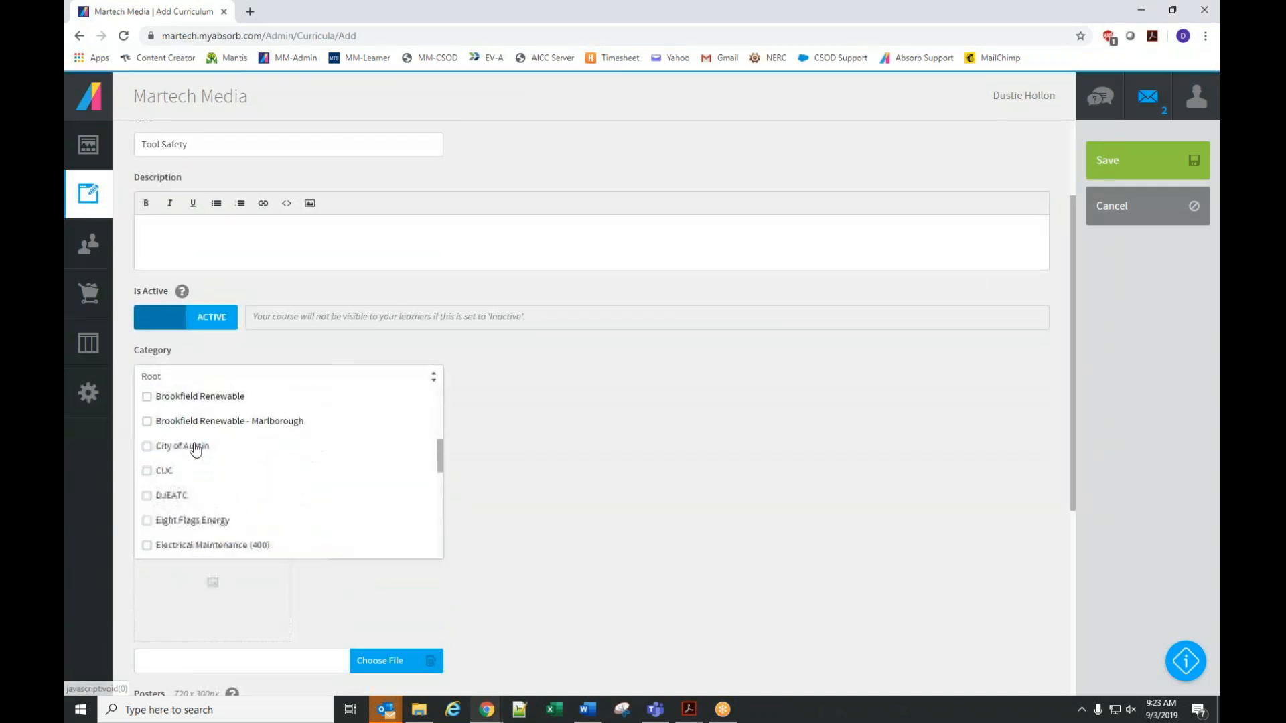
pyautogui.scroll(-4, 193, 459)
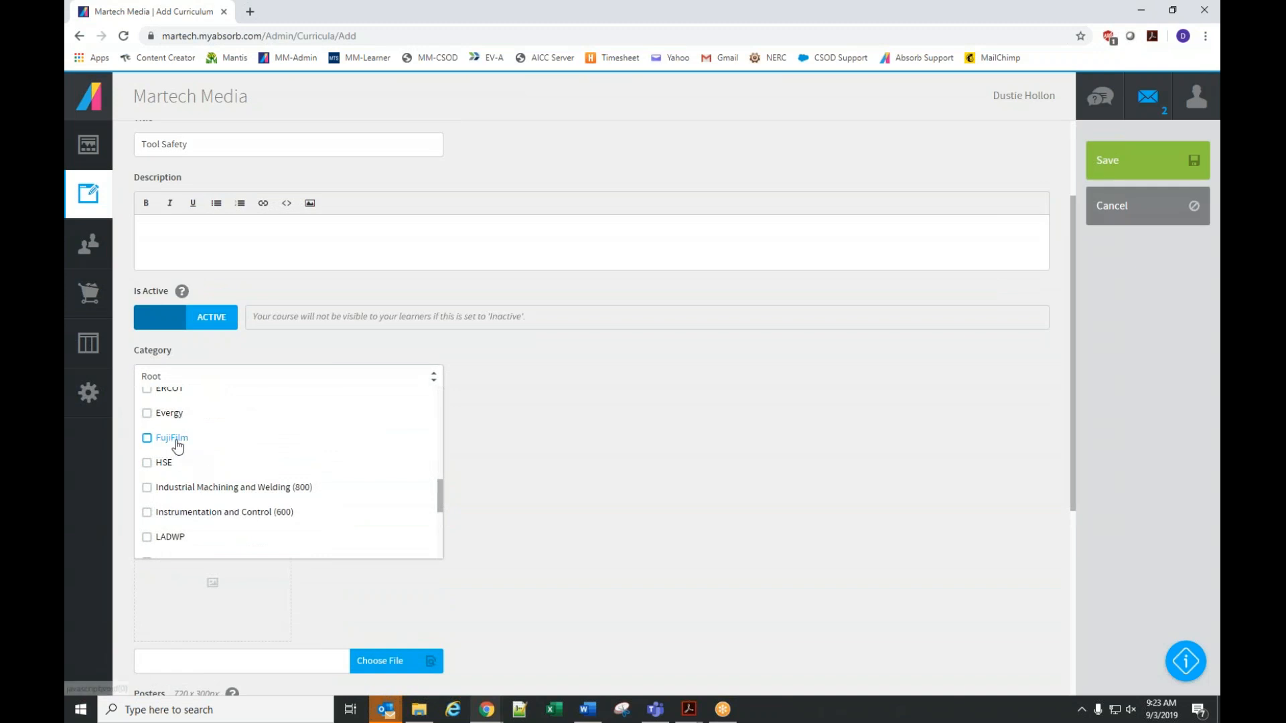
pyautogui.click(176, 442)
# Create a new tag named tool and apply it to the Tool Safety curriculum
pyautogui.scroll(-2, 663, 453)
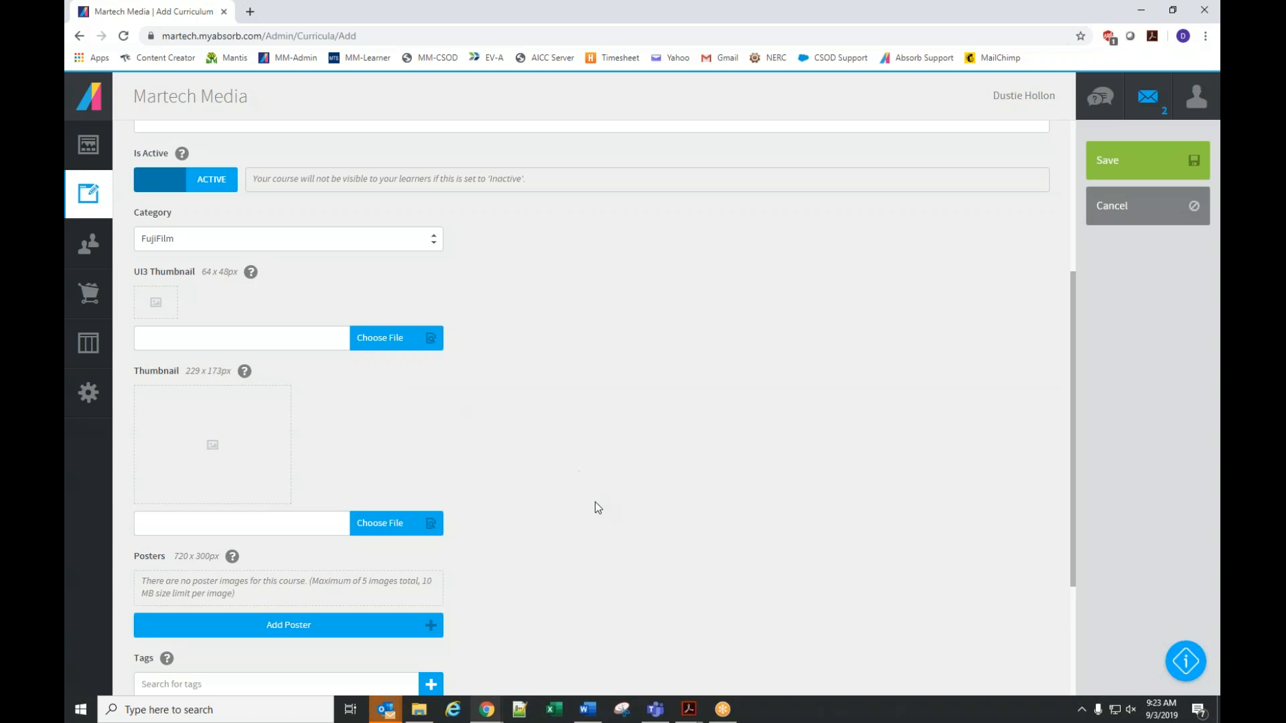
pyautogui.scroll(-3, 598, 507)
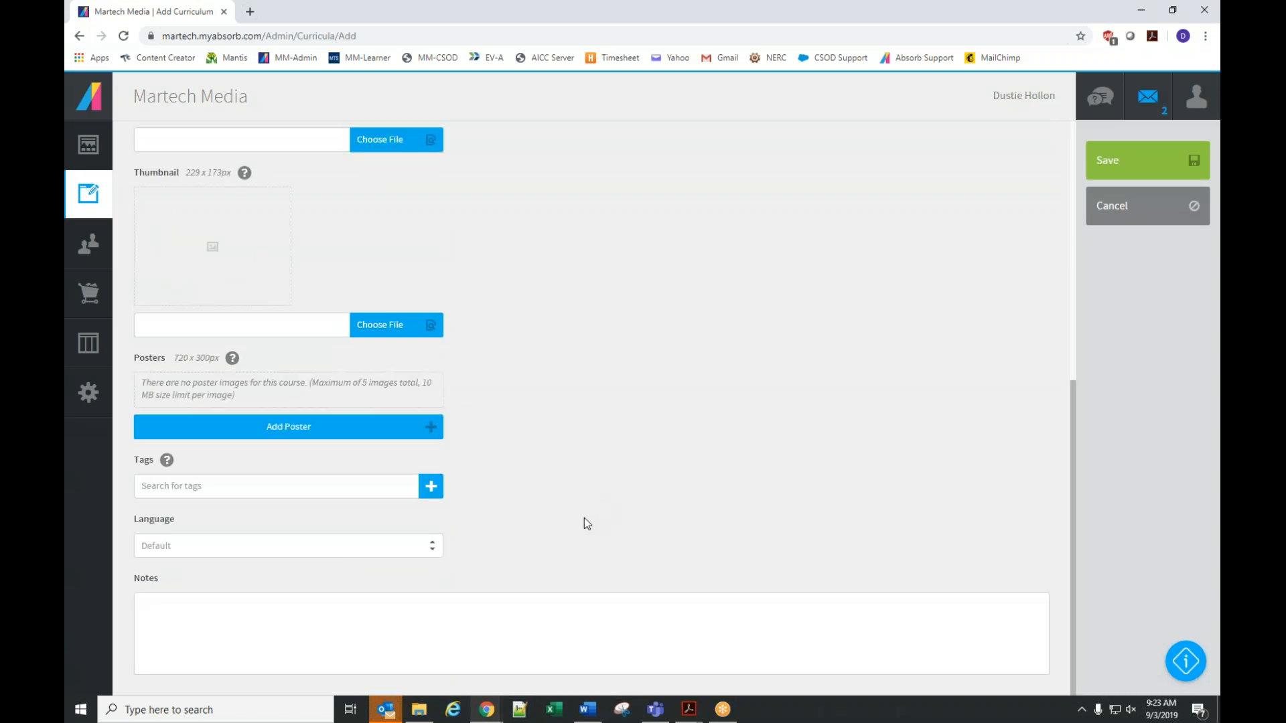
pyautogui.click(220, 485)
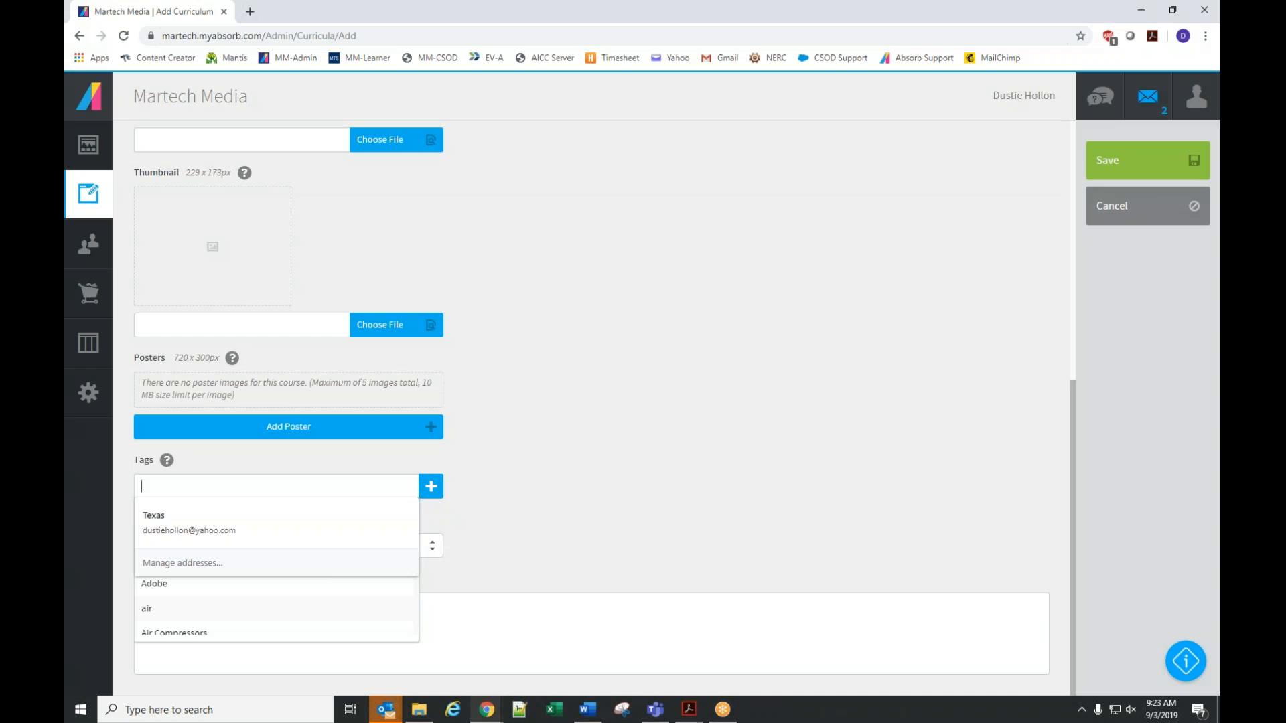
pyautogui.write('tool')
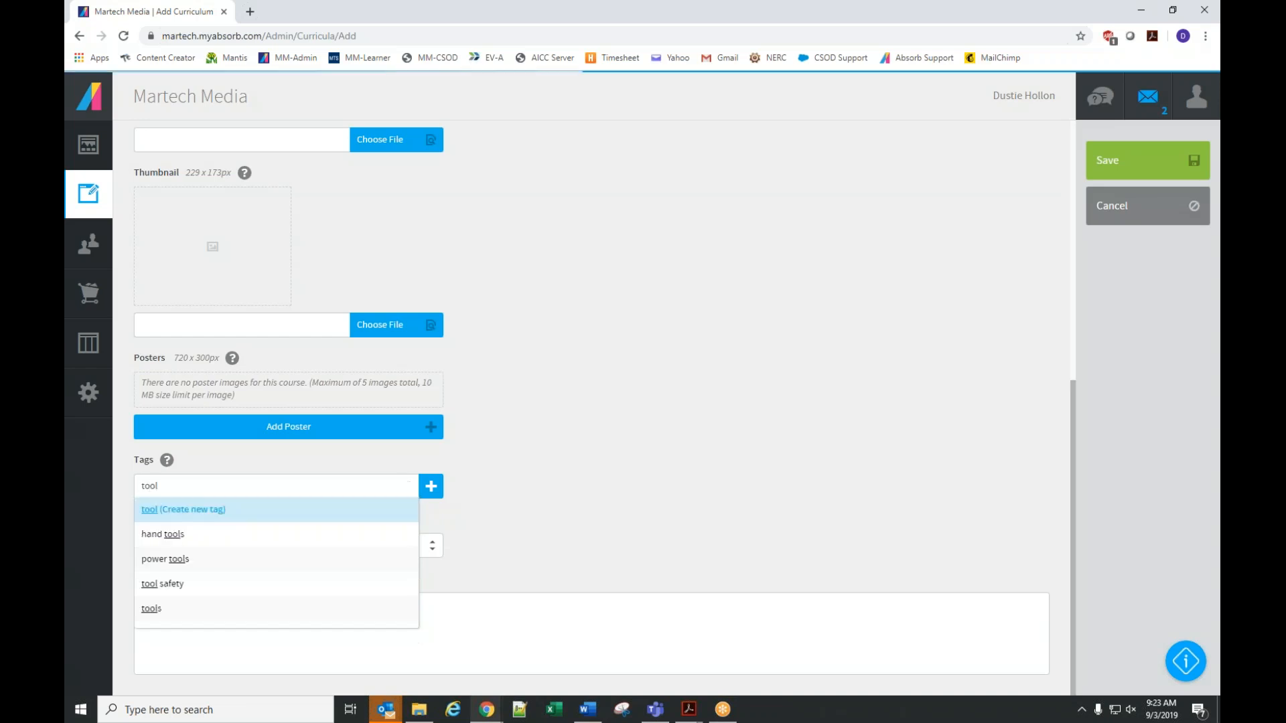
pyautogui.click(192, 515)
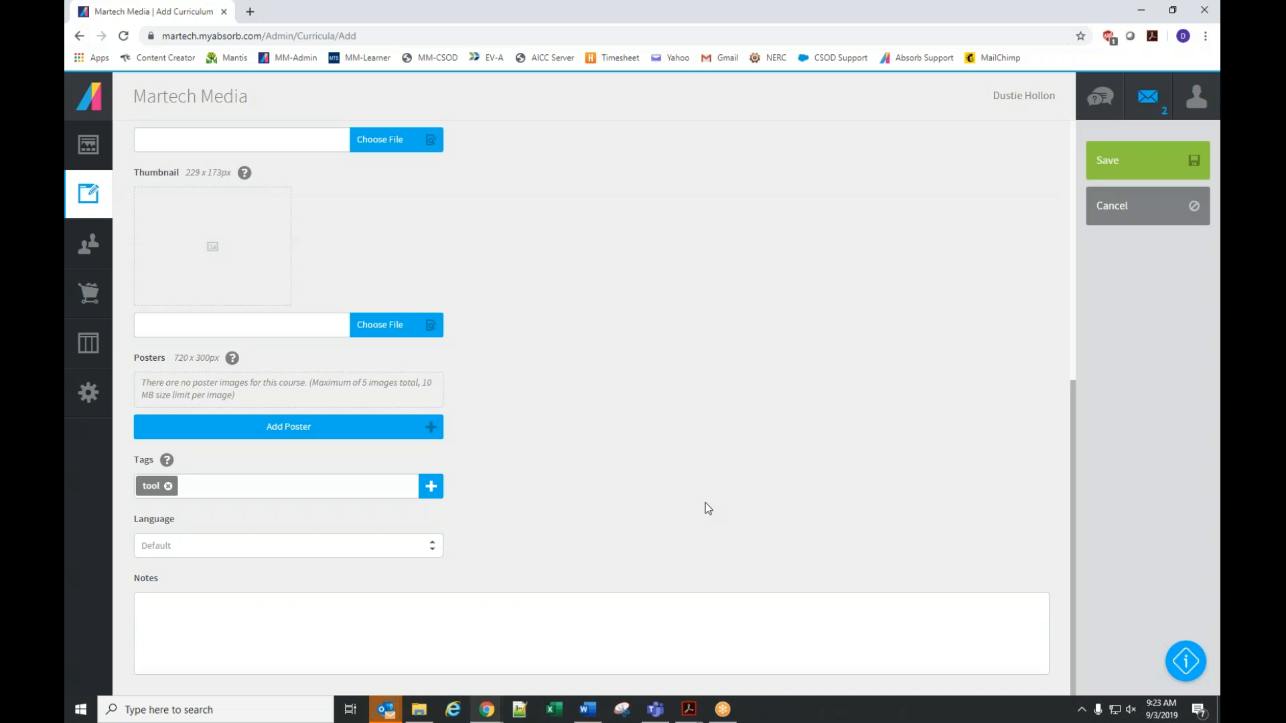
pyautogui.scroll(7, 692, 475)
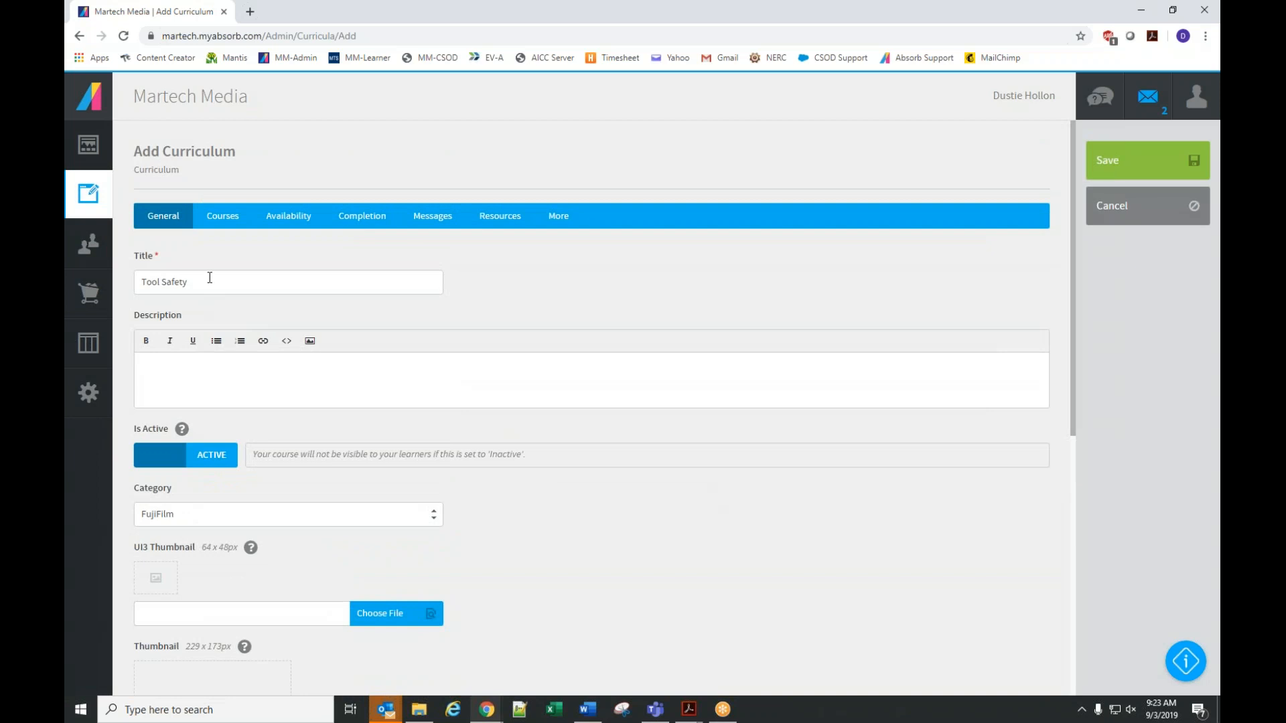
# Name the curriculum's first course group Basic Safety and add a second group named Tool Safety
pyautogui.click(231, 219)
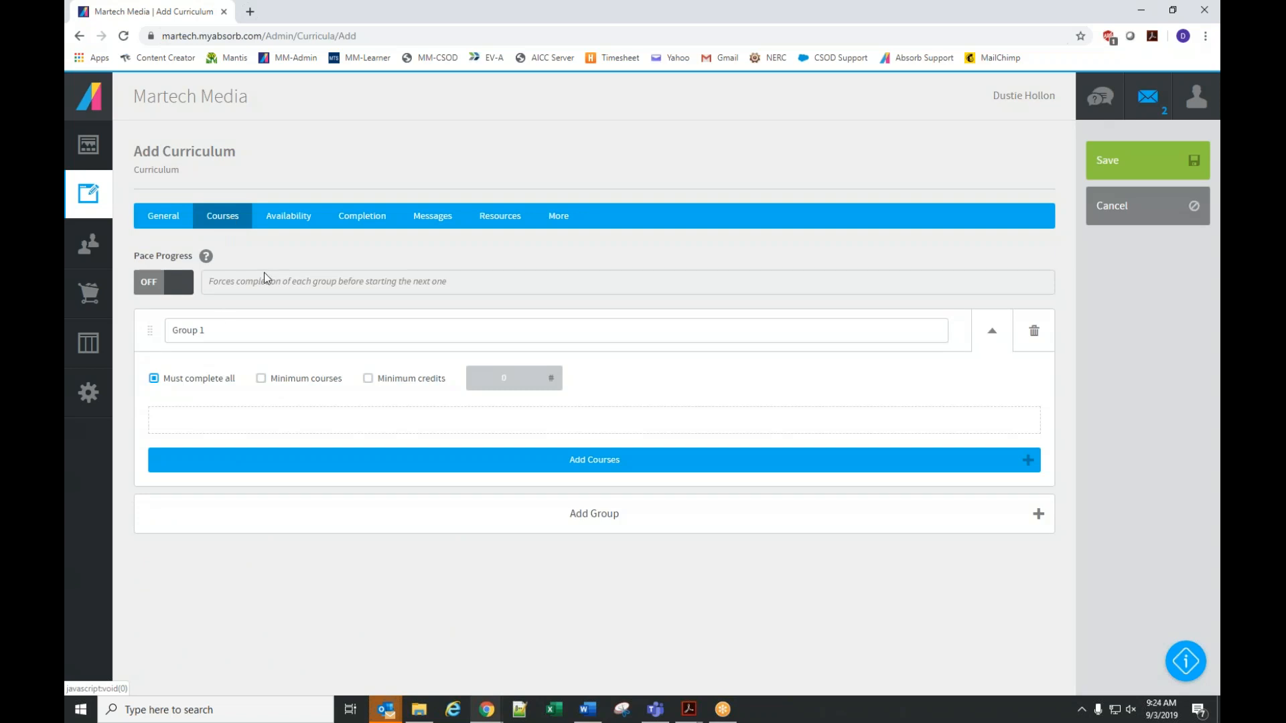
pyautogui.doubleClick(216, 325)
pyautogui.click(215, 324)
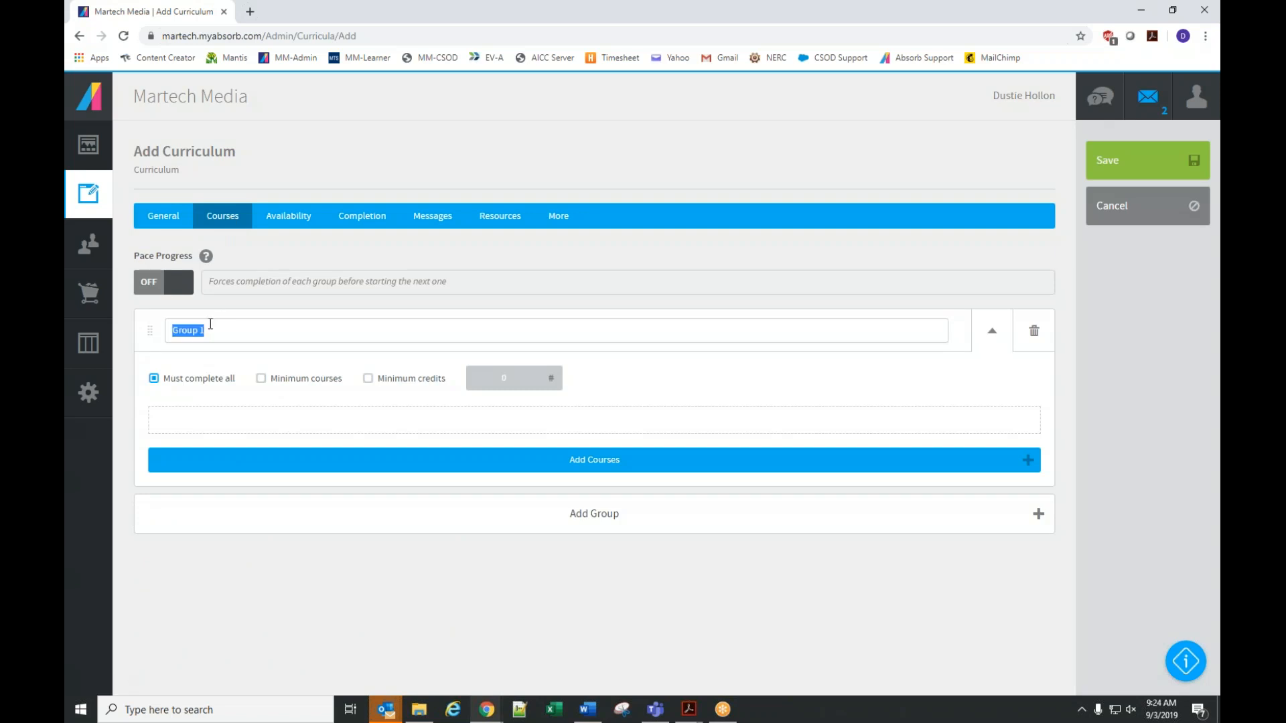
pyautogui.write('Basic Safety')
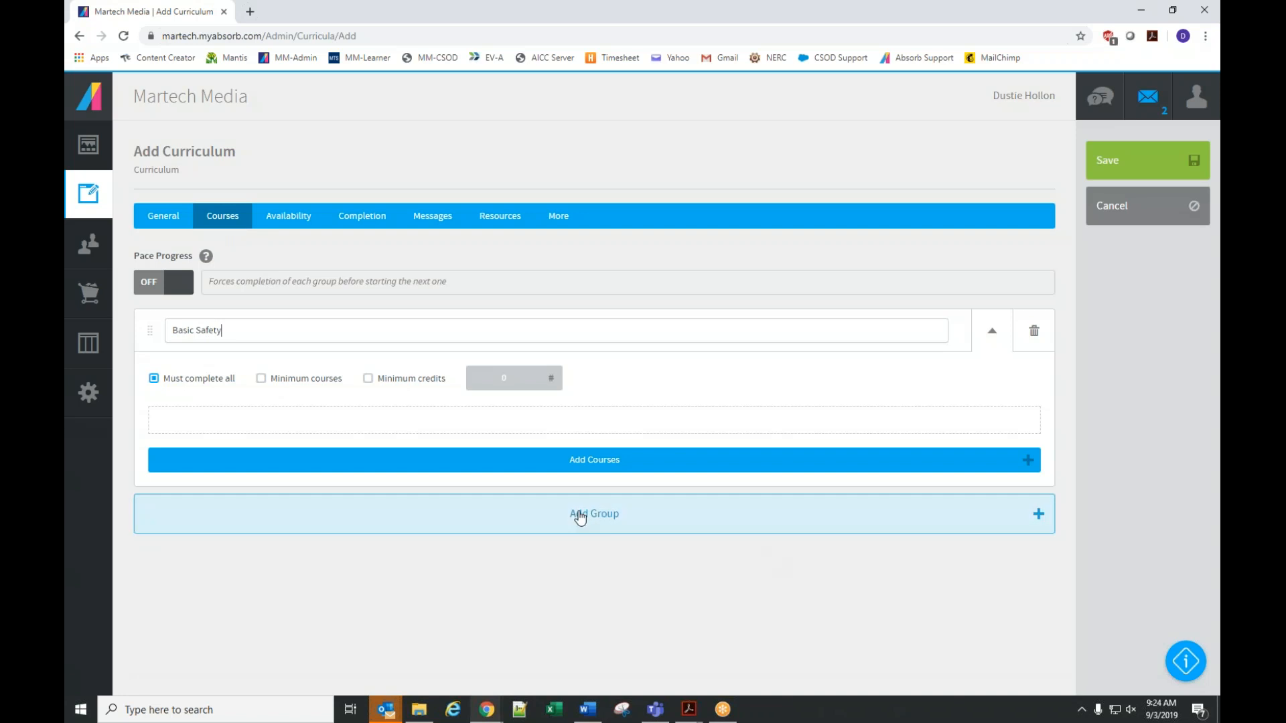
pyautogui.click(583, 514)
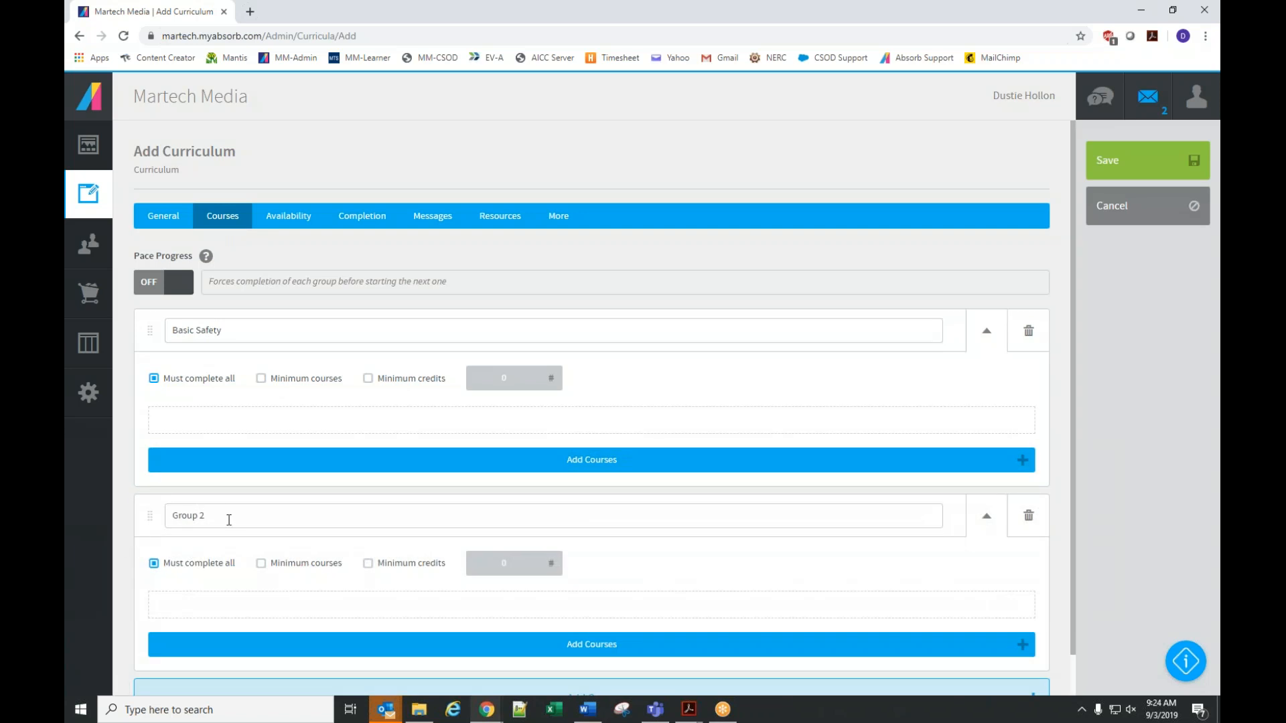
pyautogui.tripleClick(228, 520)
pyautogui.write('Tool')
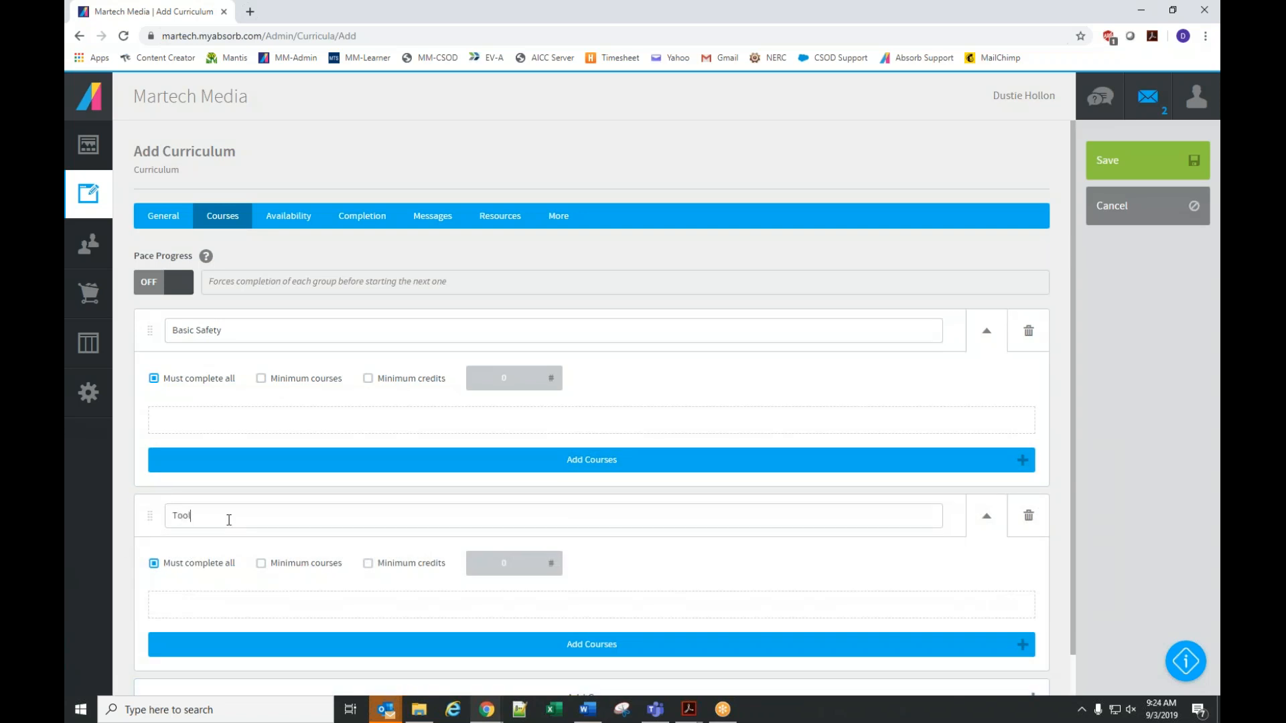
pyautogui.write(' Safety')
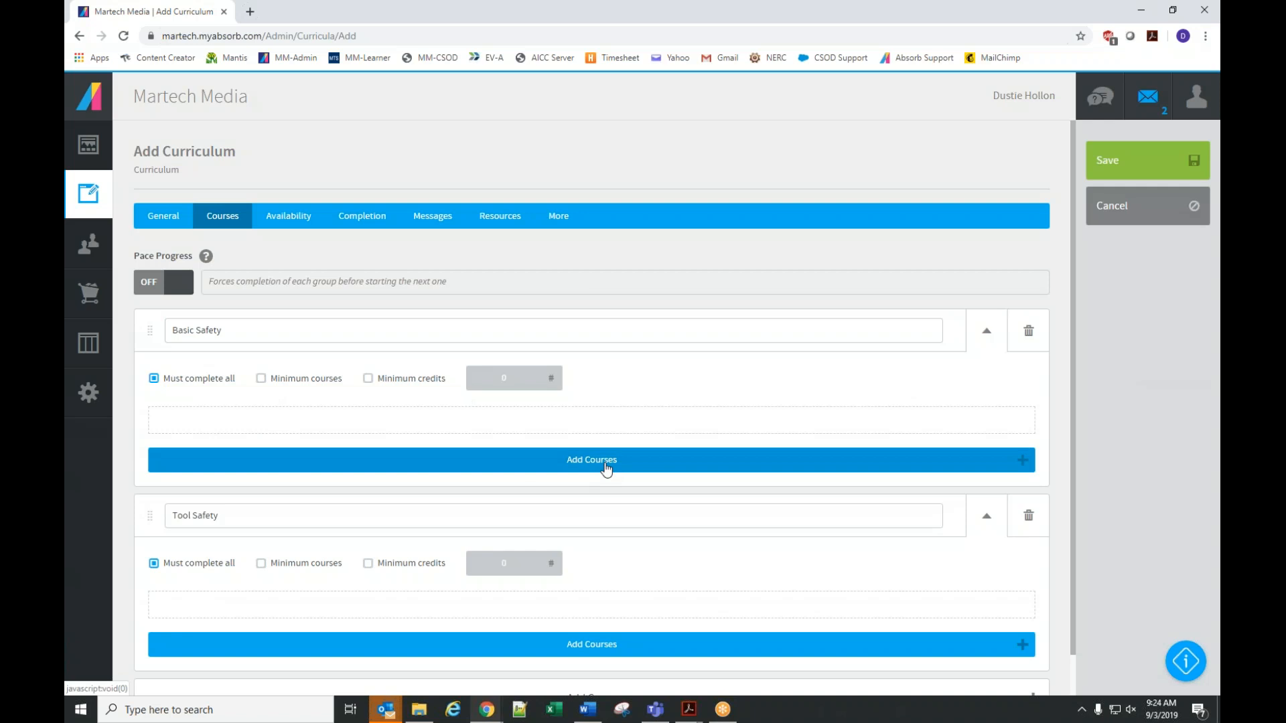
# Add the FujiFilm courses FDB - 225-01, 225-02 and 225-03 on compressed air and compressors to the Basic Safety group
pyautogui.click(606, 467)
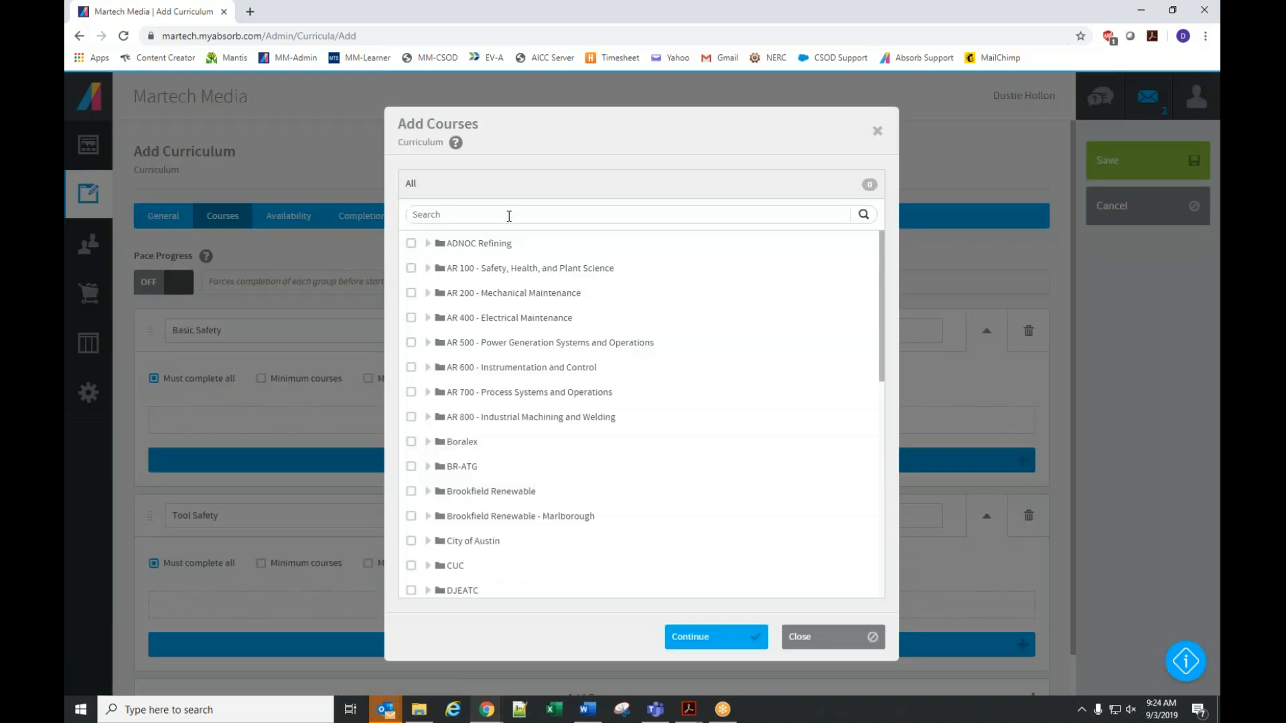
pyautogui.scroll(-3, 509, 495)
pyautogui.scroll(-3, 511, 514)
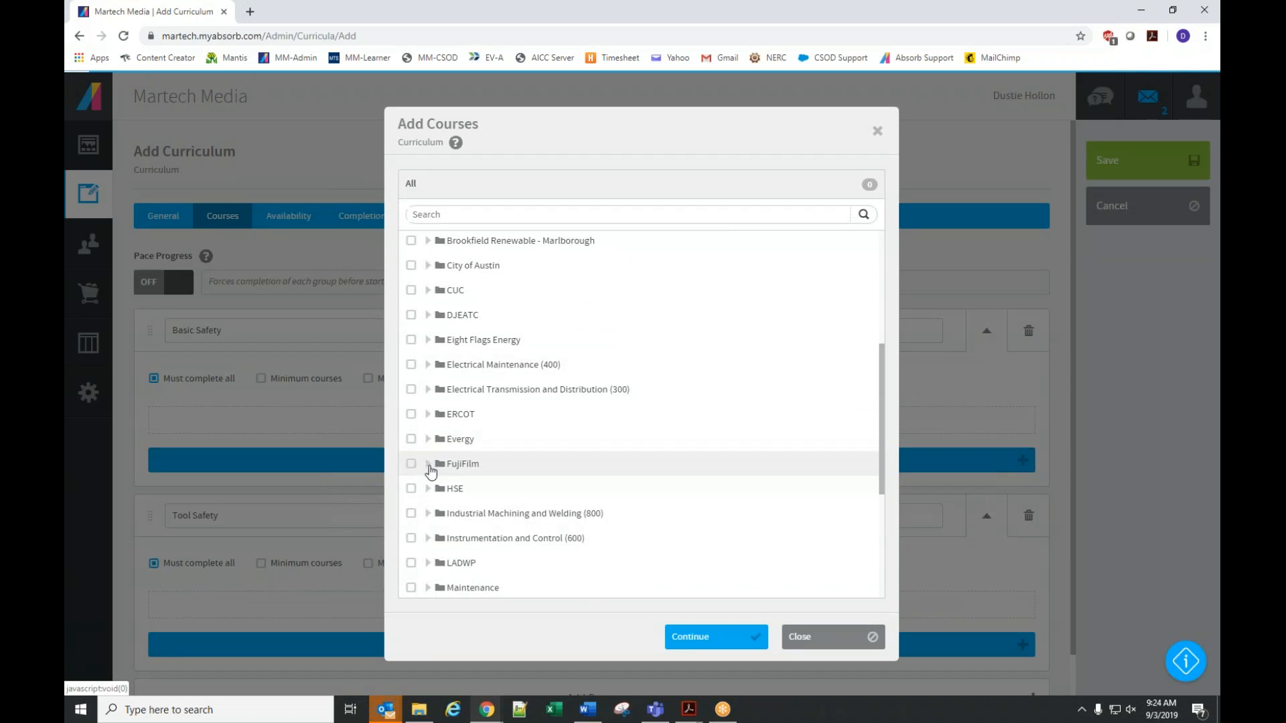
pyautogui.click(427, 464)
pyautogui.scroll(-4, 689, 445)
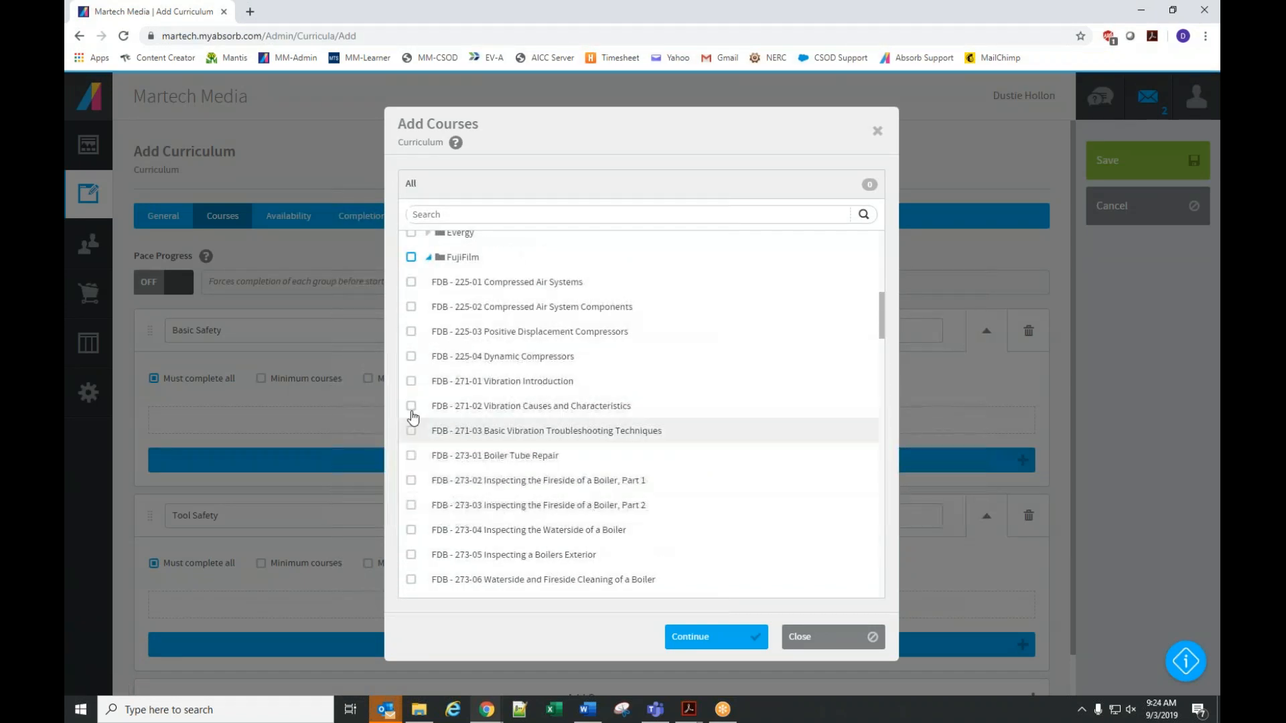
pyautogui.click(412, 282)
pyautogui.click(412, 307)
pyautogui.click(411, 332)
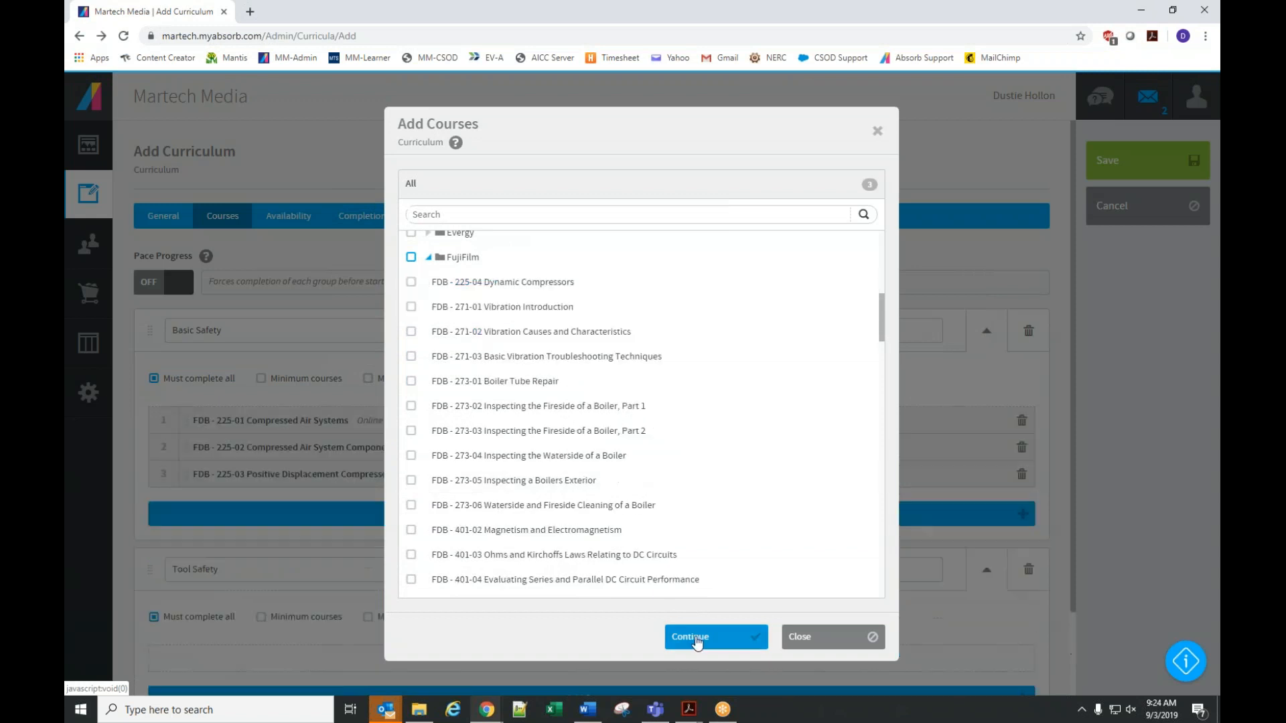
pyautogui.click(696, 638)
# Add the FujiFilm courses 415-01 Transformer Basics, 425-01 Troubleshooting AC Circuits and 425-02 Troubleshooting DC Circuits to the Tool Safety group
pyautogui.scroll(-2, 632, 476)
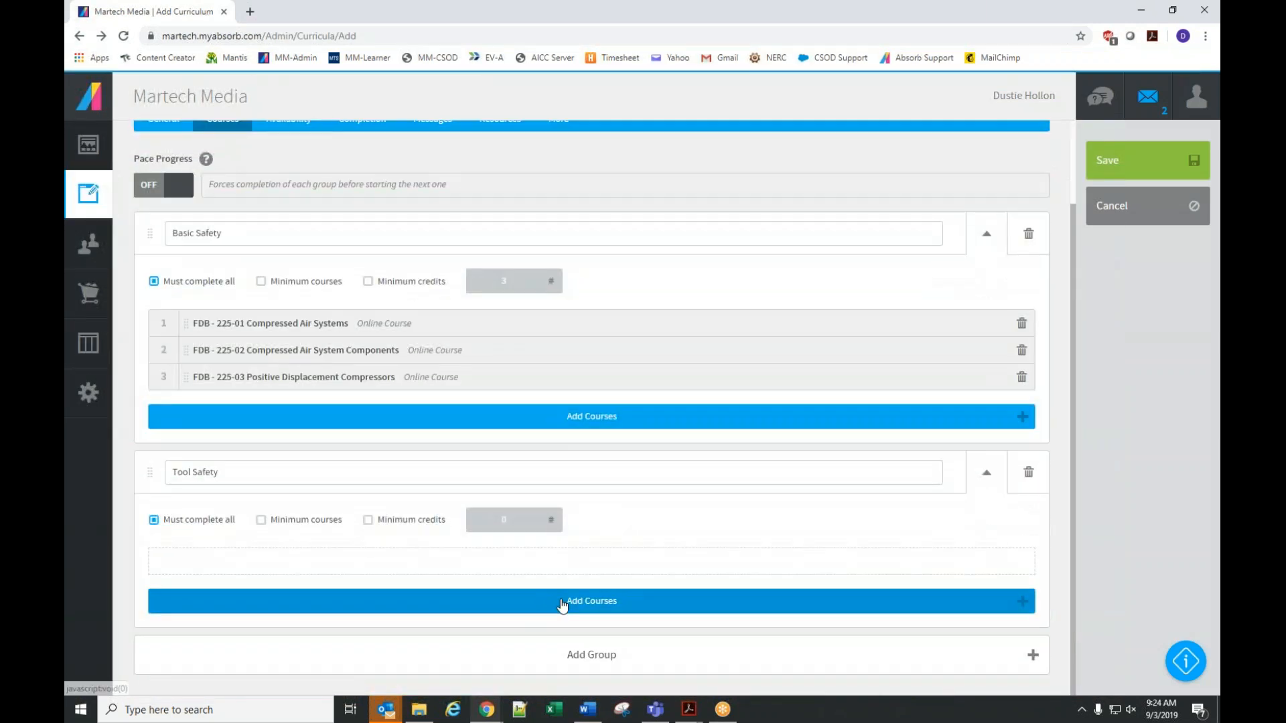
pyautogui.click(563, 606)
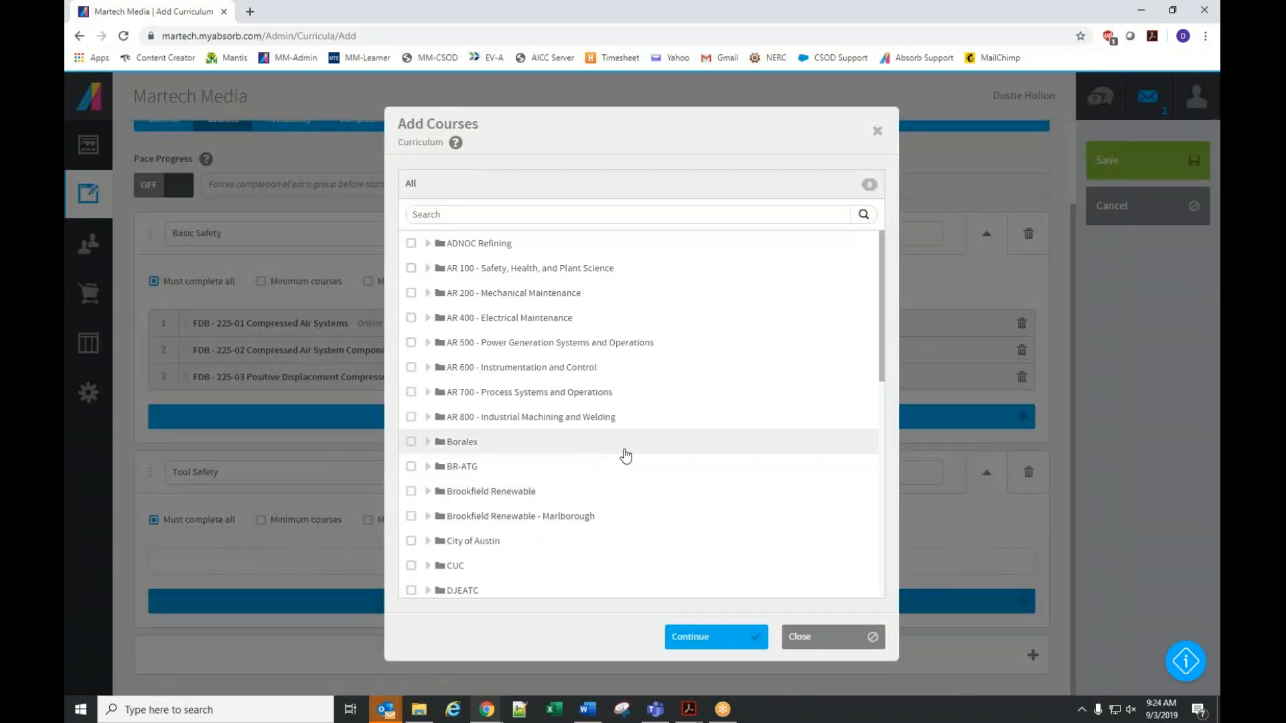
pyautogui.scroll(-3, 624, 454)
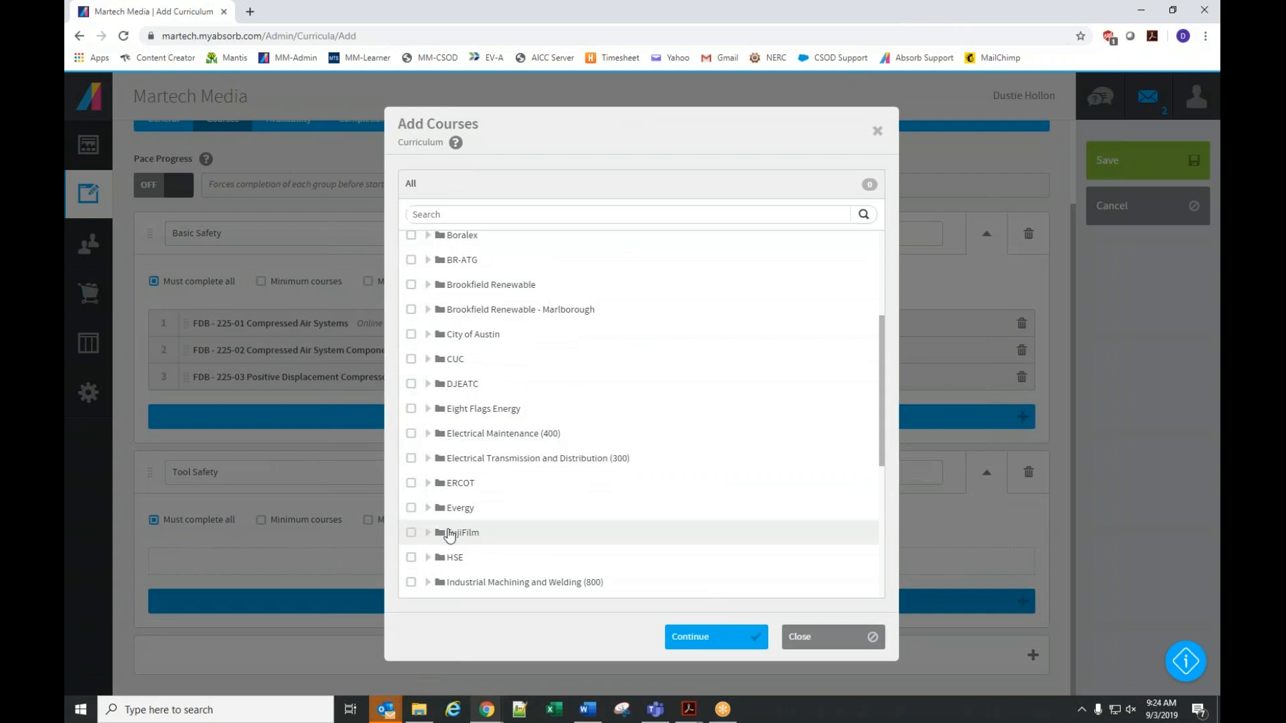
pyautogui.click(429, 533)
pyautogui.scroll(-5, 606, 495)
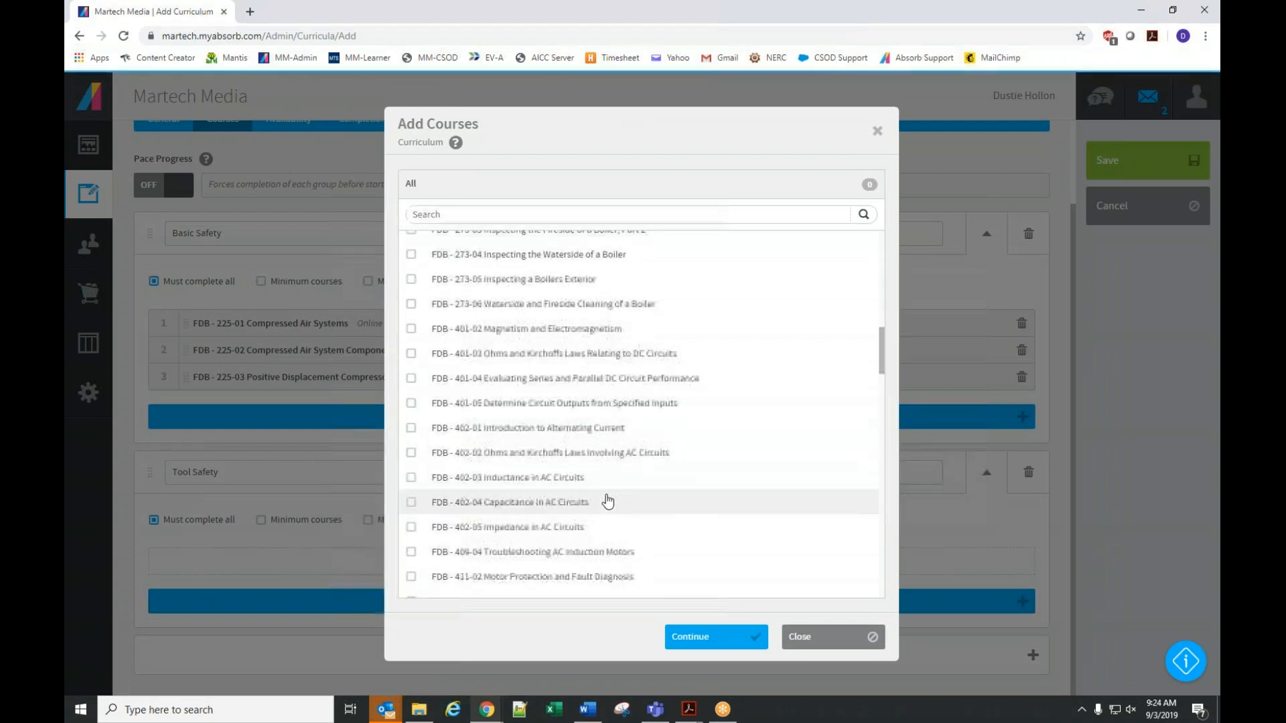
pyautogui.scroll(-4, 608, 501)
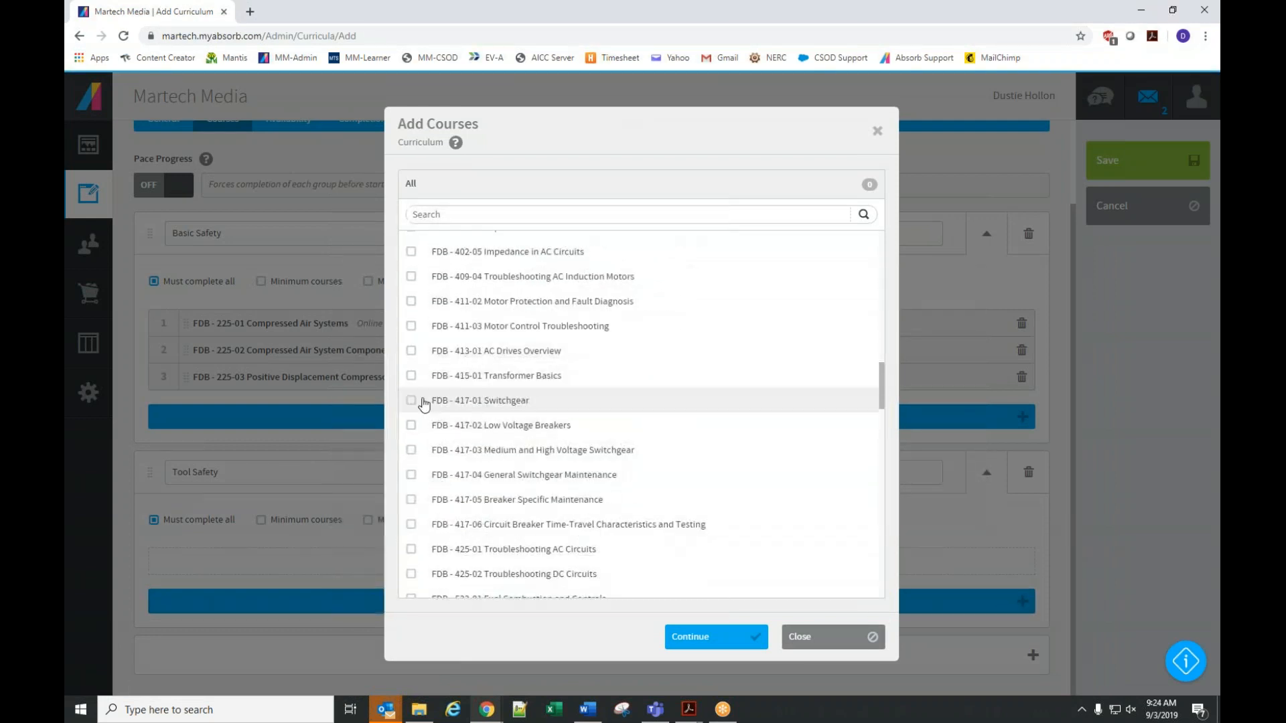
pyautogui.click(413, 379)
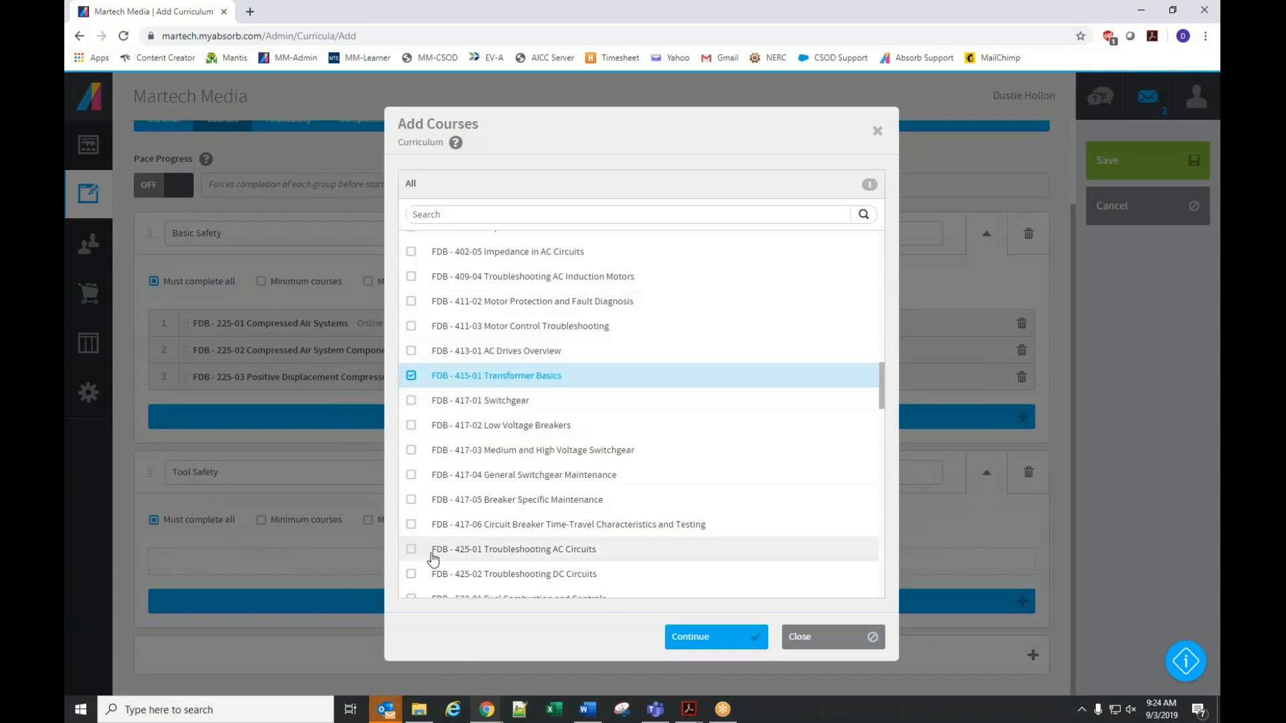
pyautogui.click(412, 550)
pyautogui.click(412, 576)
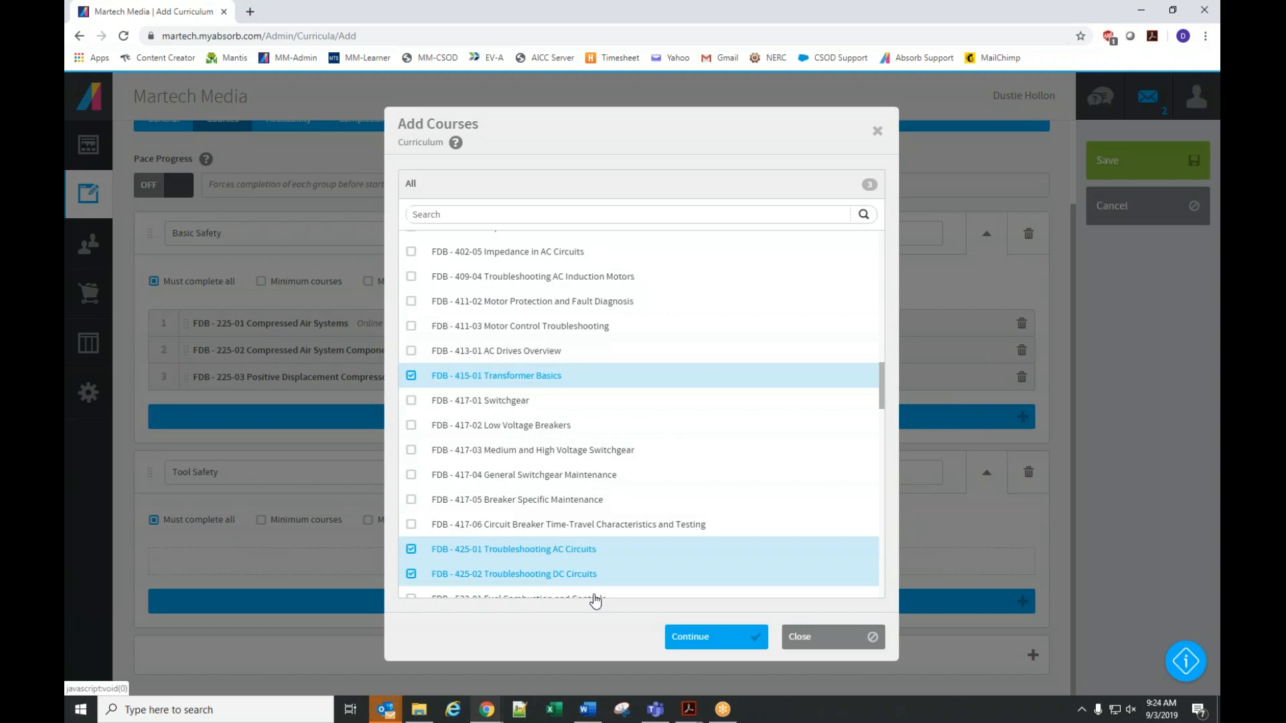
pyautogui.click(723, 637)
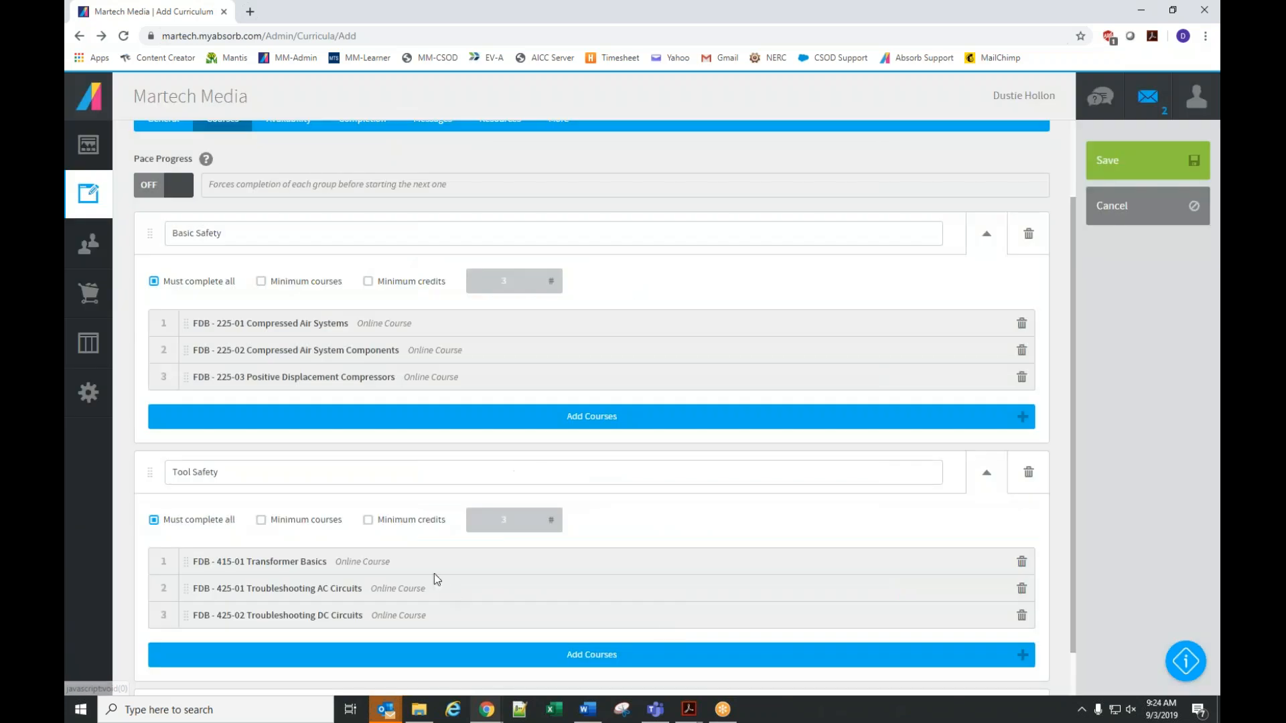
# Rename the Tool Safety group Electricity Basics and the Basic Safety group Compressed Air Systems
pyautogui.tripleClick(258, 477)
pyautogui.write('Electricity Basi')
pyautogui.tripleClick(248, 234)
pyautogui.write('Compressed Air Systems')
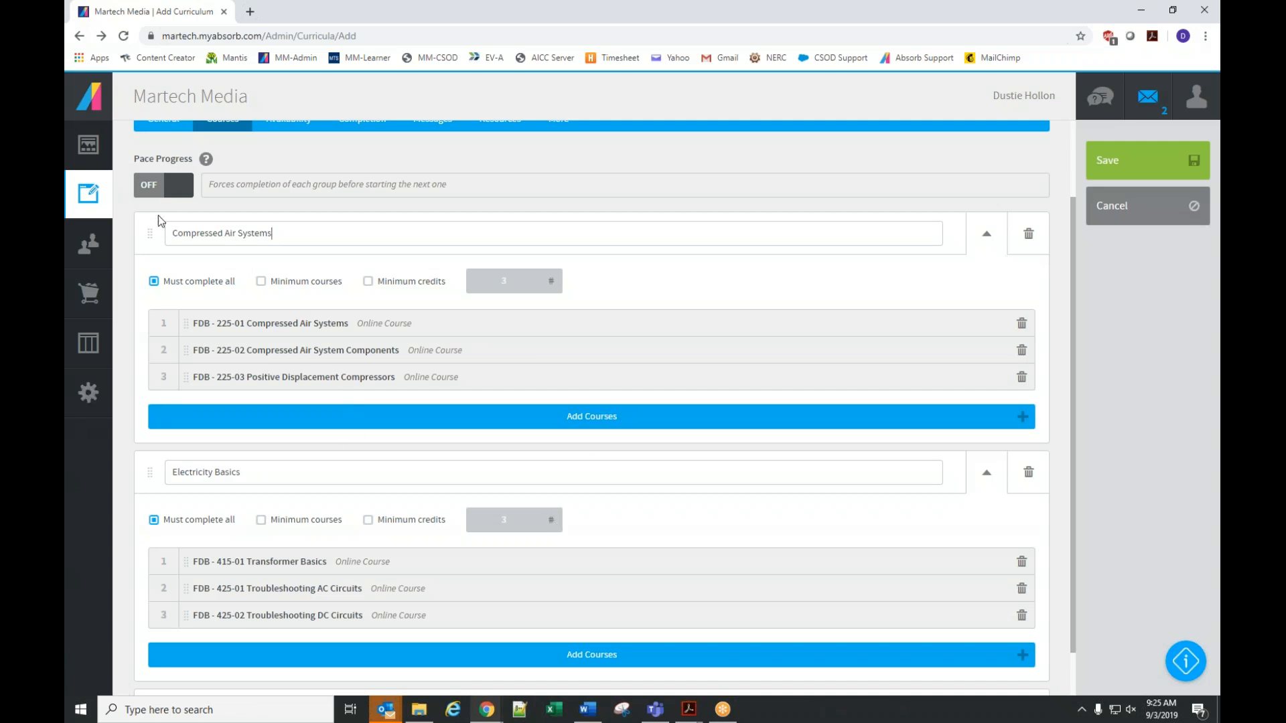
# Turn Pace Progress on for the curriculum's course groups and switch it back off
pyautogui.click(176, 191)
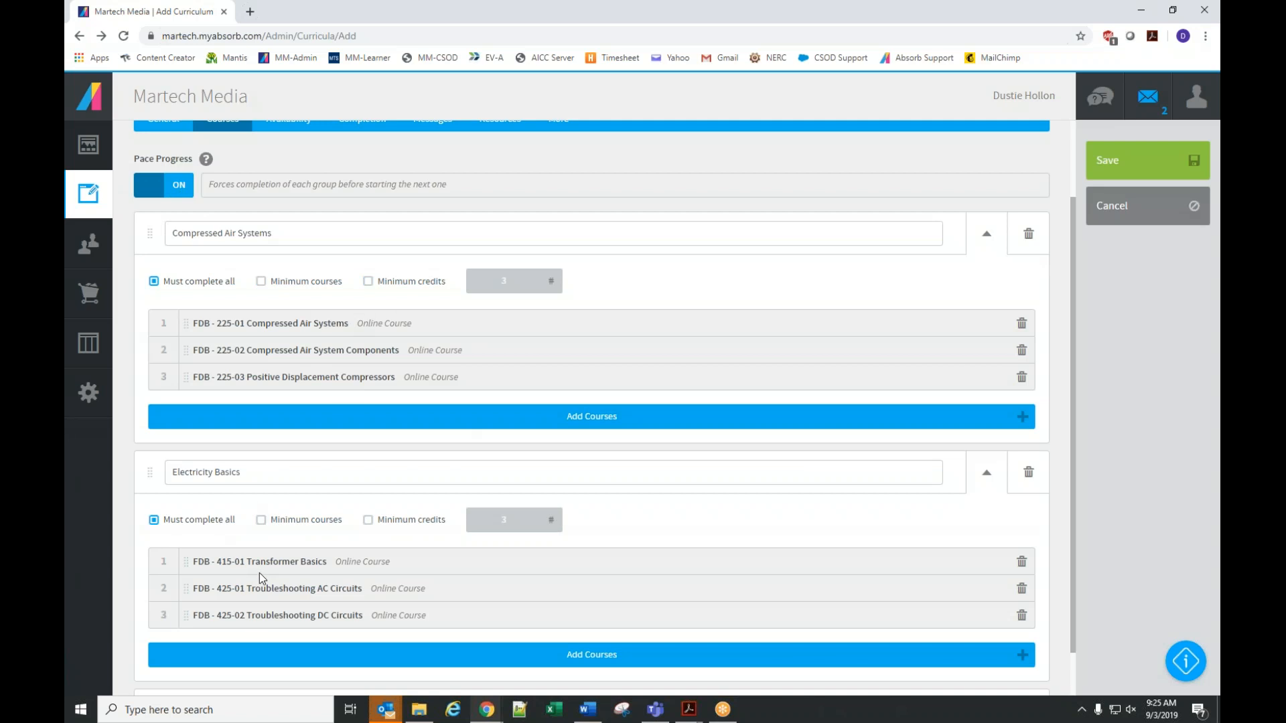
pyautogui.click(178, 200)
# Allow self enrollment for the curriculum and base its enrollment rule on Department
pyautogui.scroll(2, 424, 324)
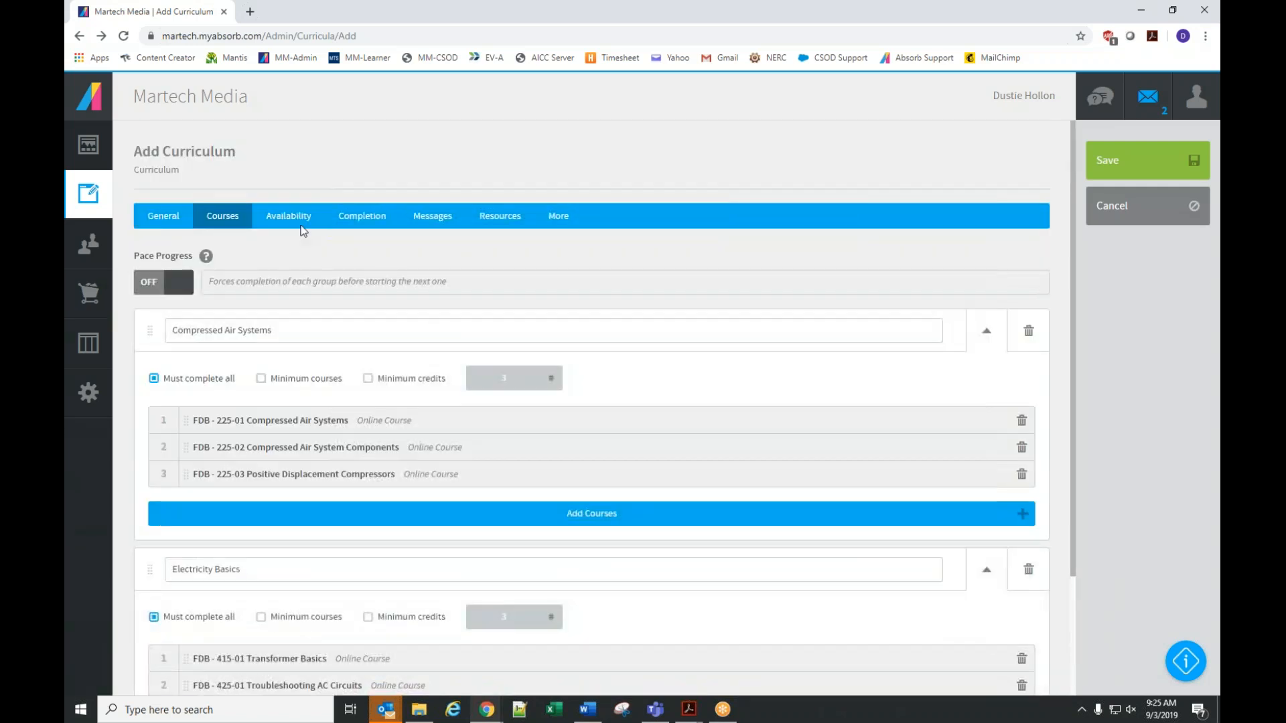
pyautogui.click(287, 214)
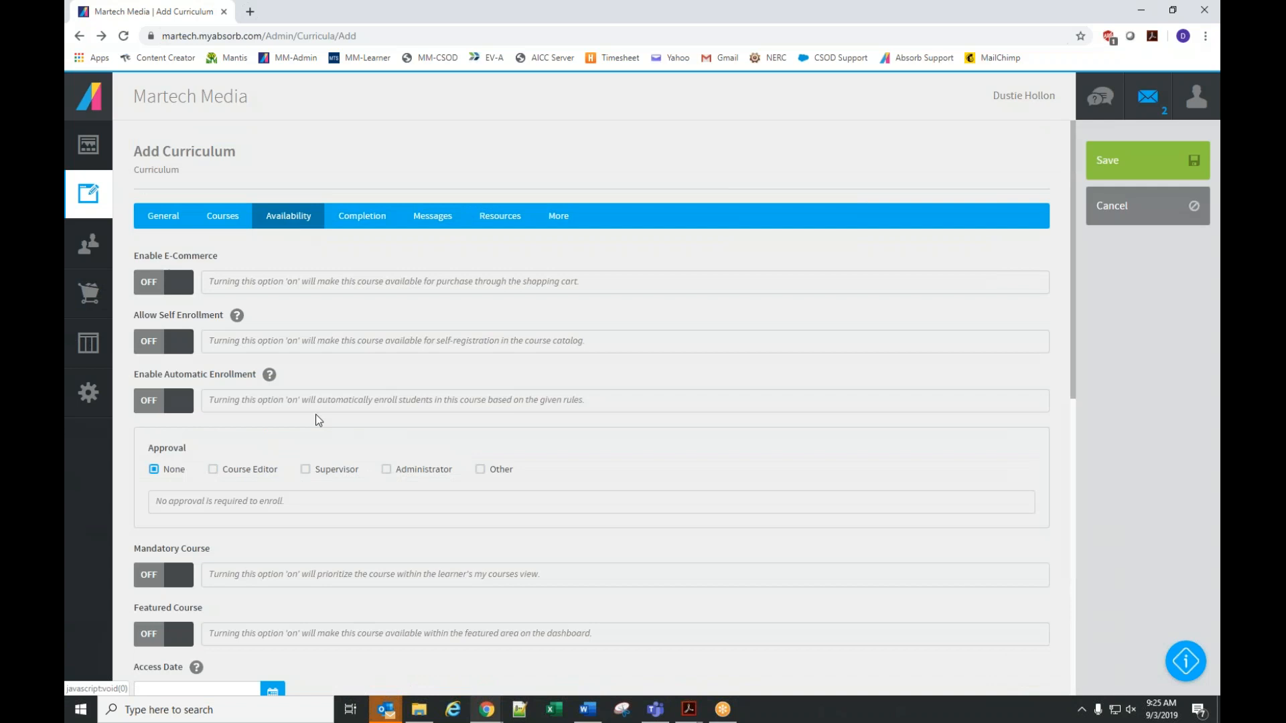
pyautogui.click(177, 344)
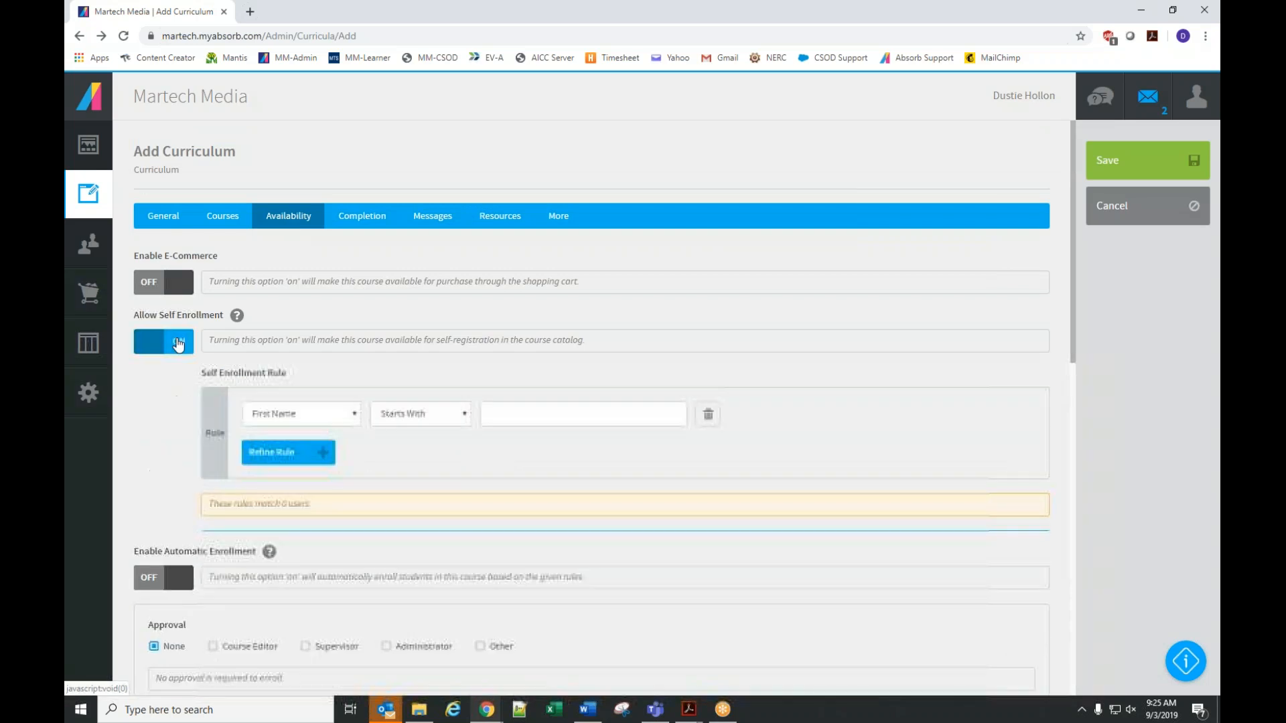
pyautogui.click(289, 414)
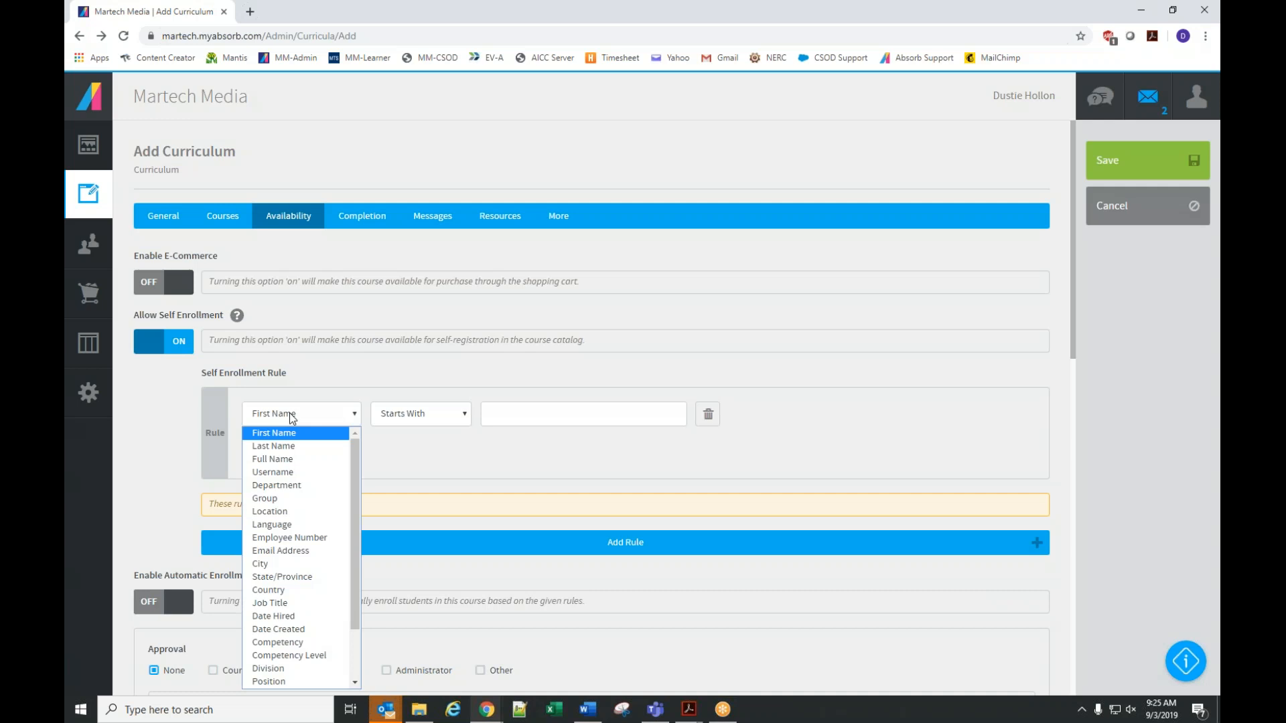
pyautogui.click(287, 485)
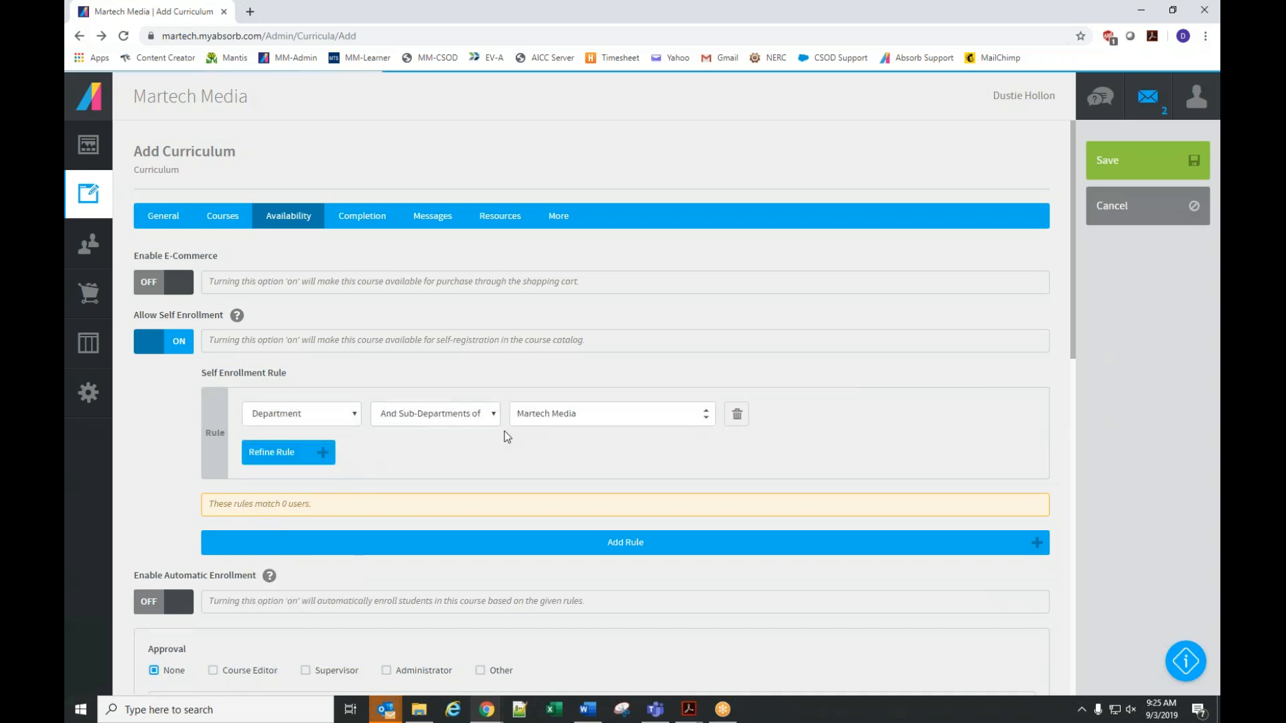
# Set the self enrollment rule's department to FujiFilm under Martech Media
pyautogui.click(588, 417)
pyautogui.click(537, 467)
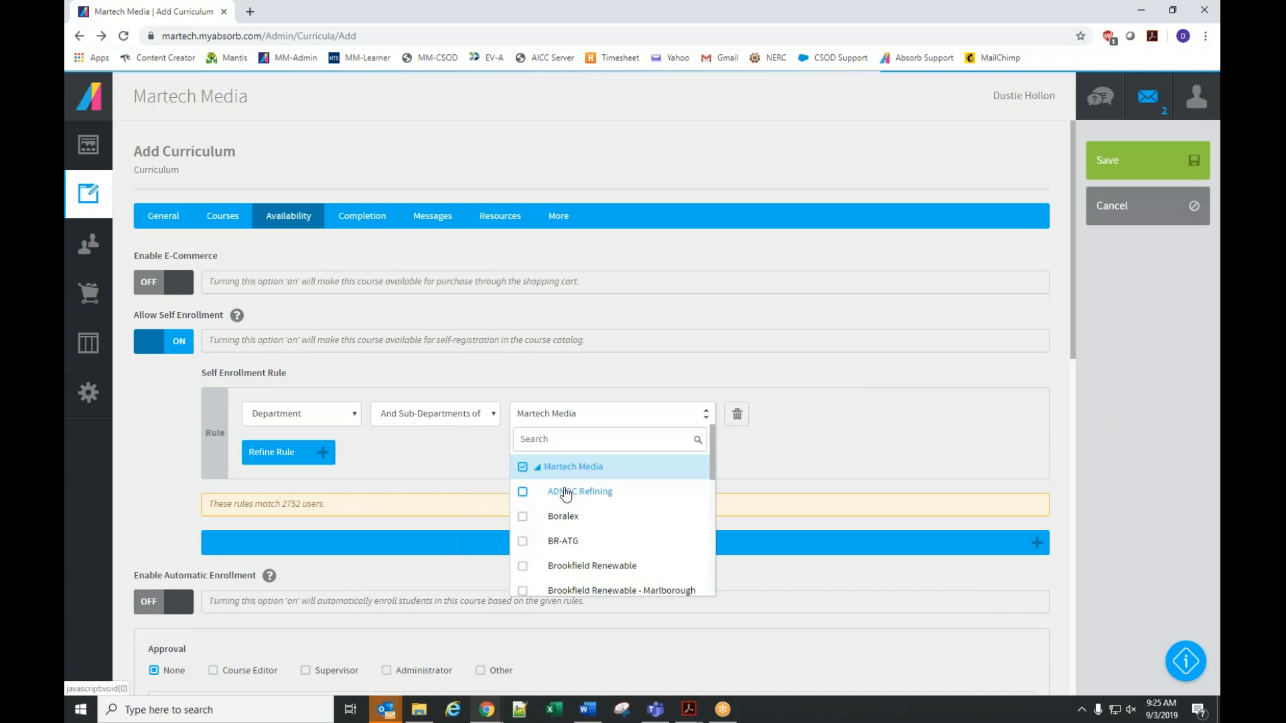
pyautogui.scroll(-3, 565, 493)
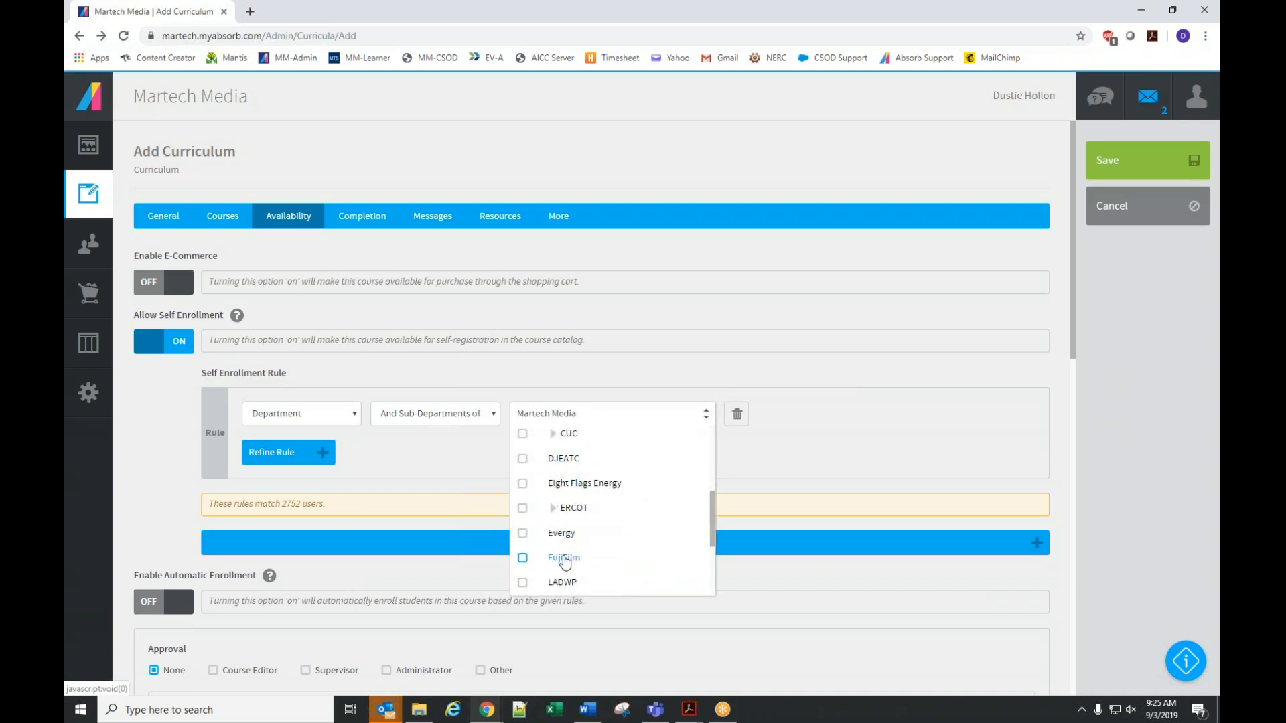
pyautogui.click(565, 559)
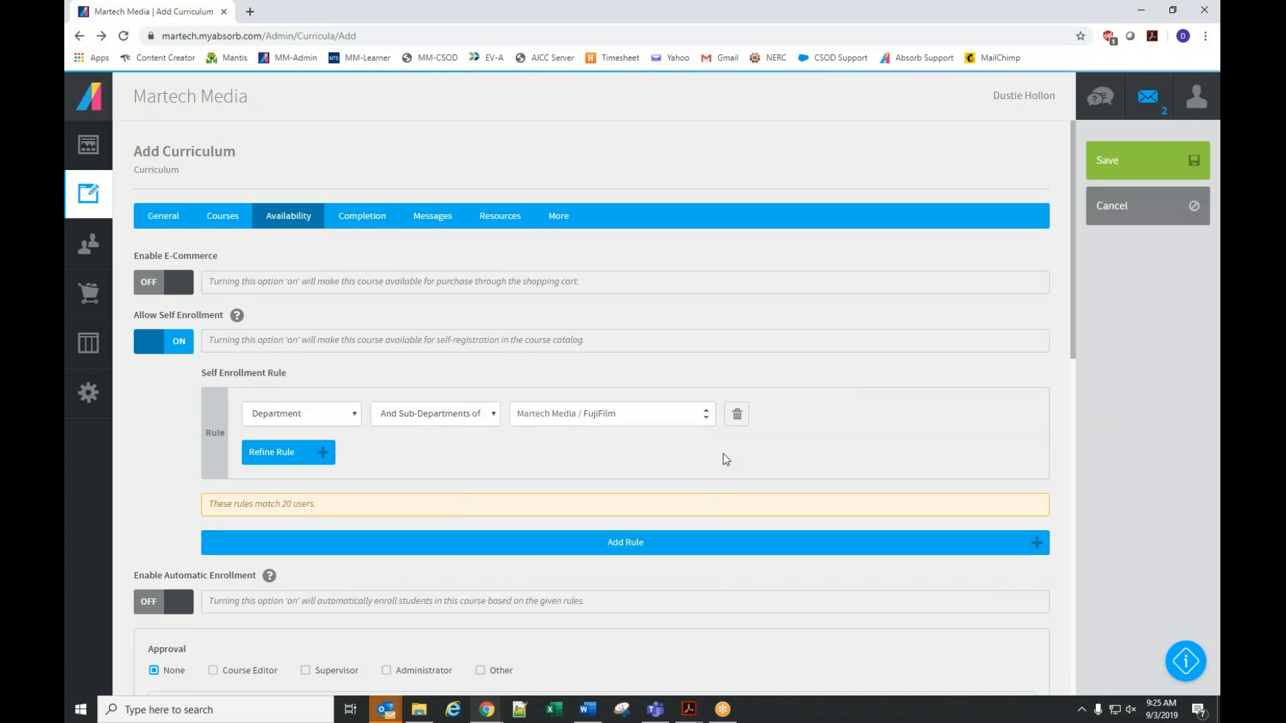
pyautogui.scroll(-2, 723, 455)
pyautogui.scroll(3, 540, 453)
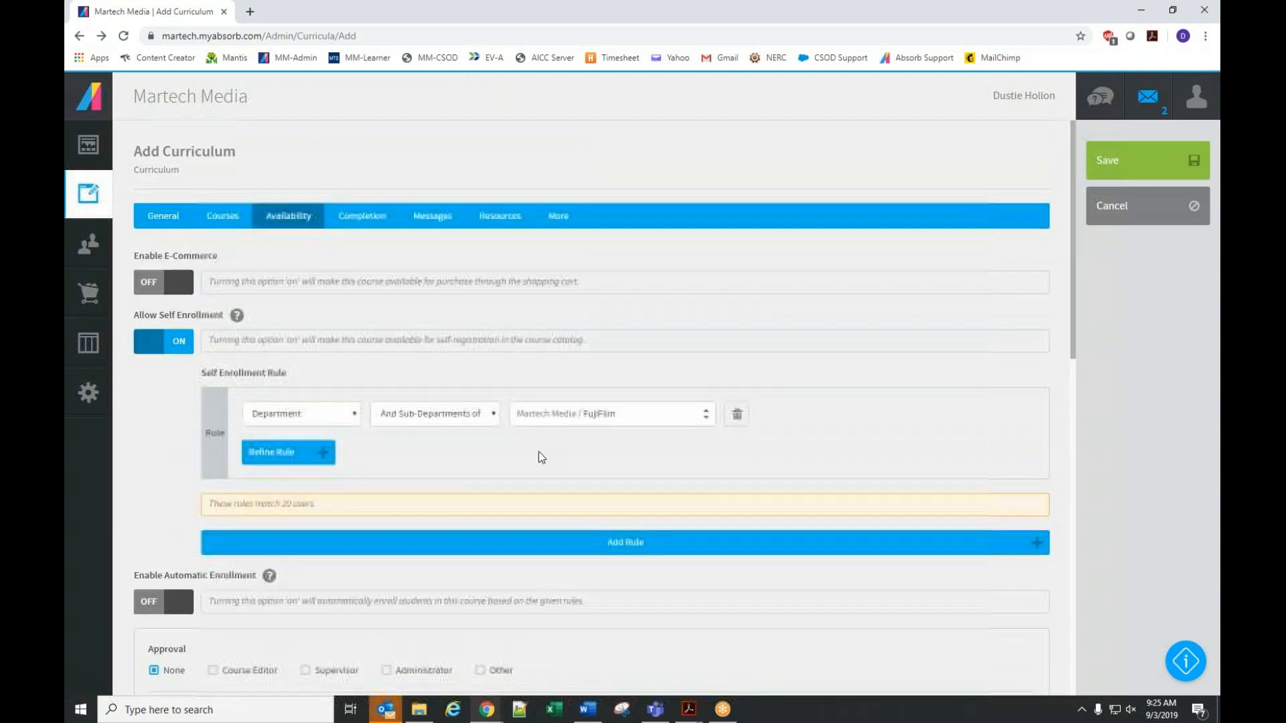
# Examine the attributes available for the curriculum's self enrollment rule
pyautogui.click(477, 419)
pyautogui.click(280, 415)
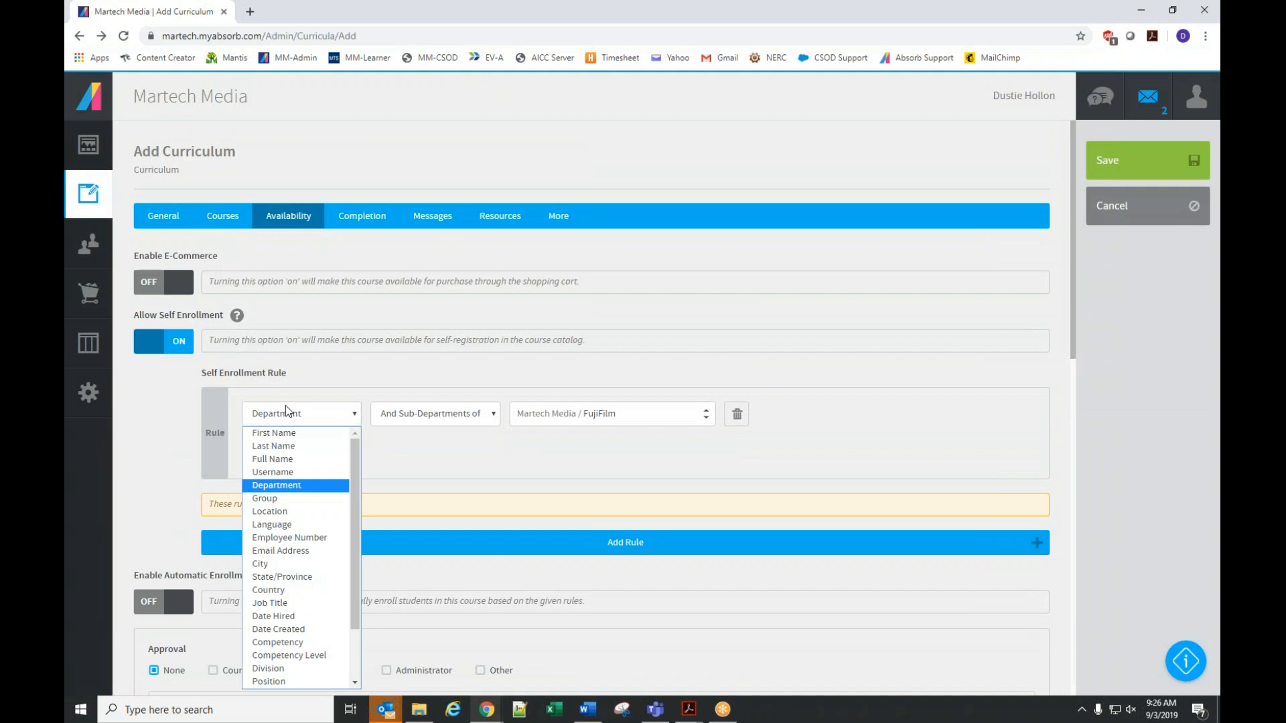
pyautogui.click(810, 439)
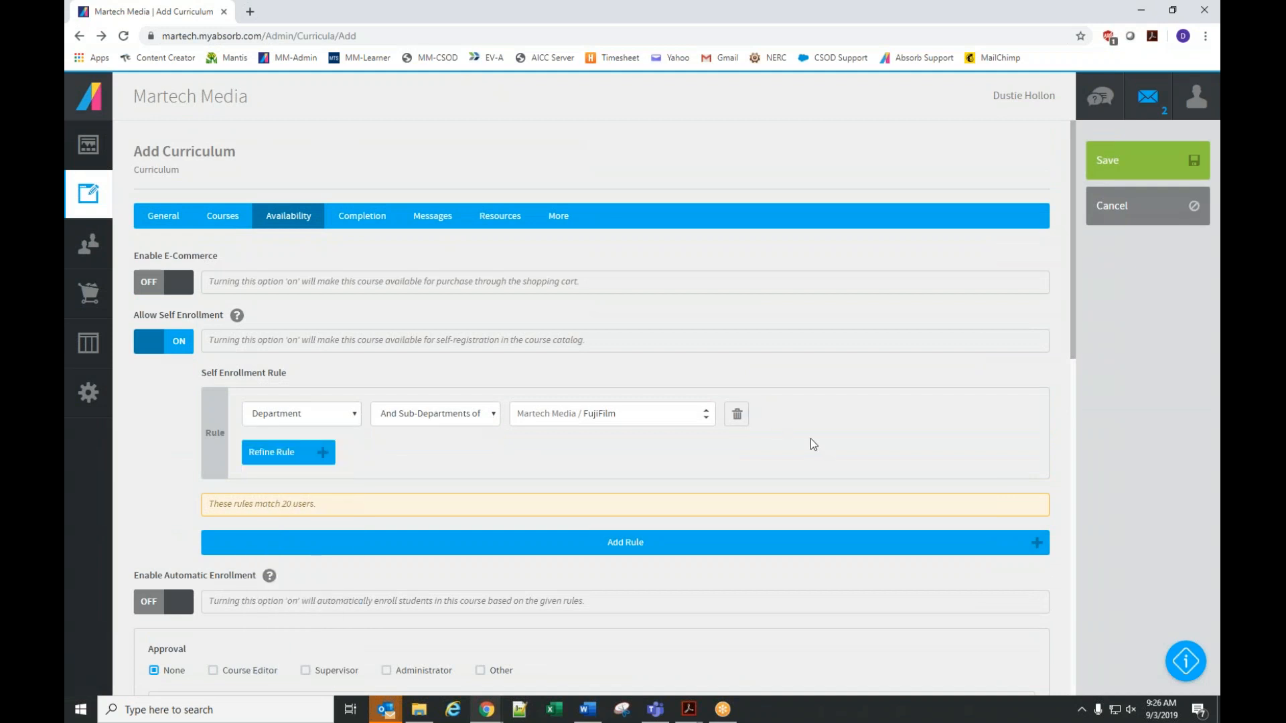
# Turn Automatic Enrollment on for the curriculum, look through its rule attributes, and switch it back off
pyautogui.scroll(-5, 810, 444)
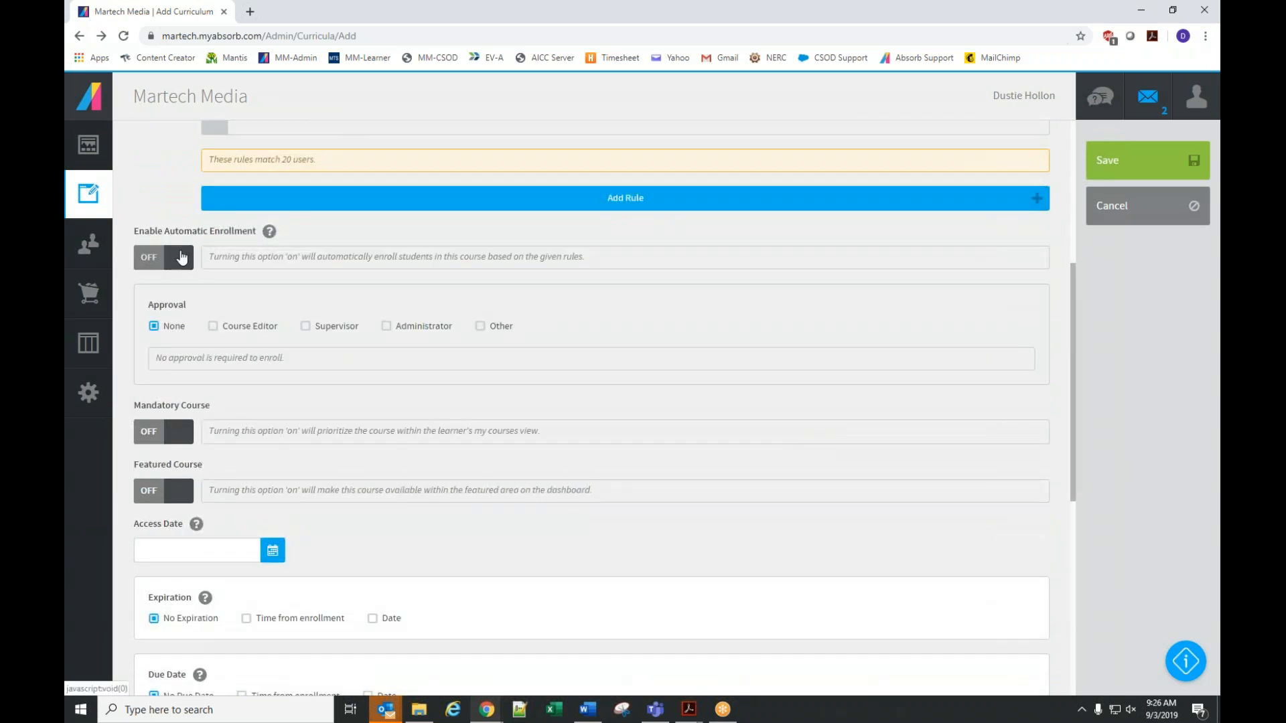
pyautogui.click(181, 257)
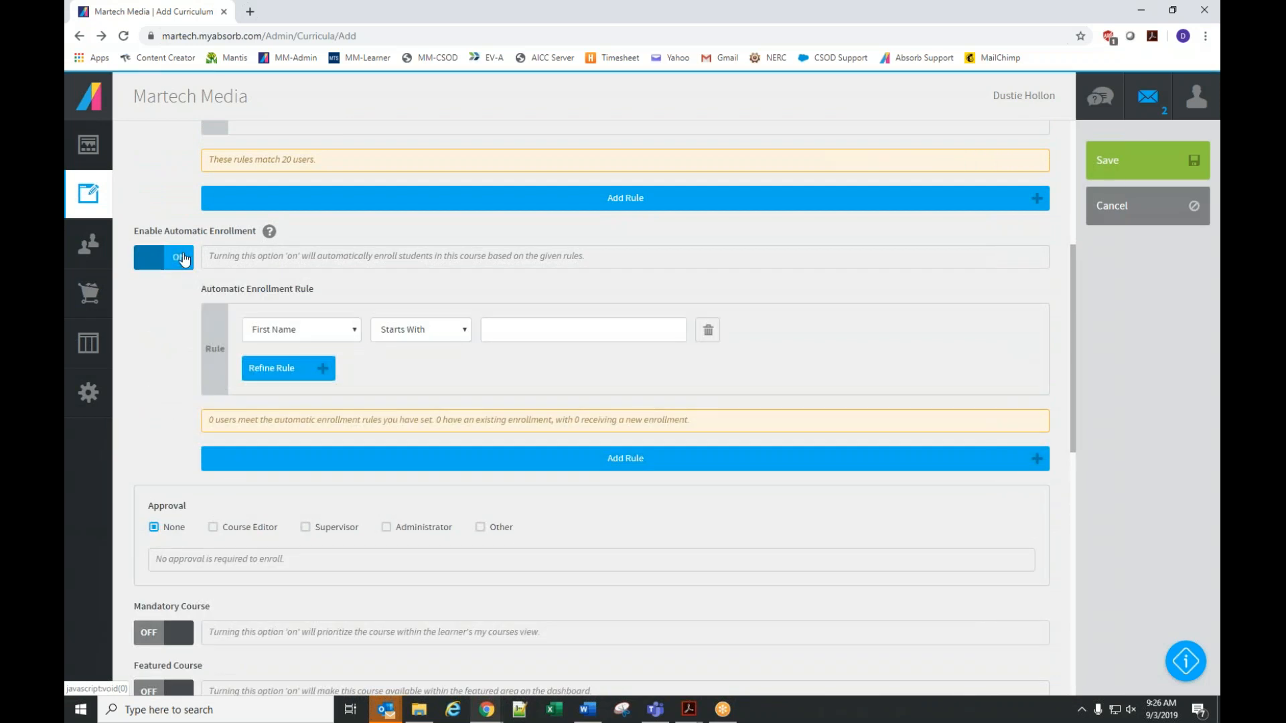
pyautogui.click(325, 334)
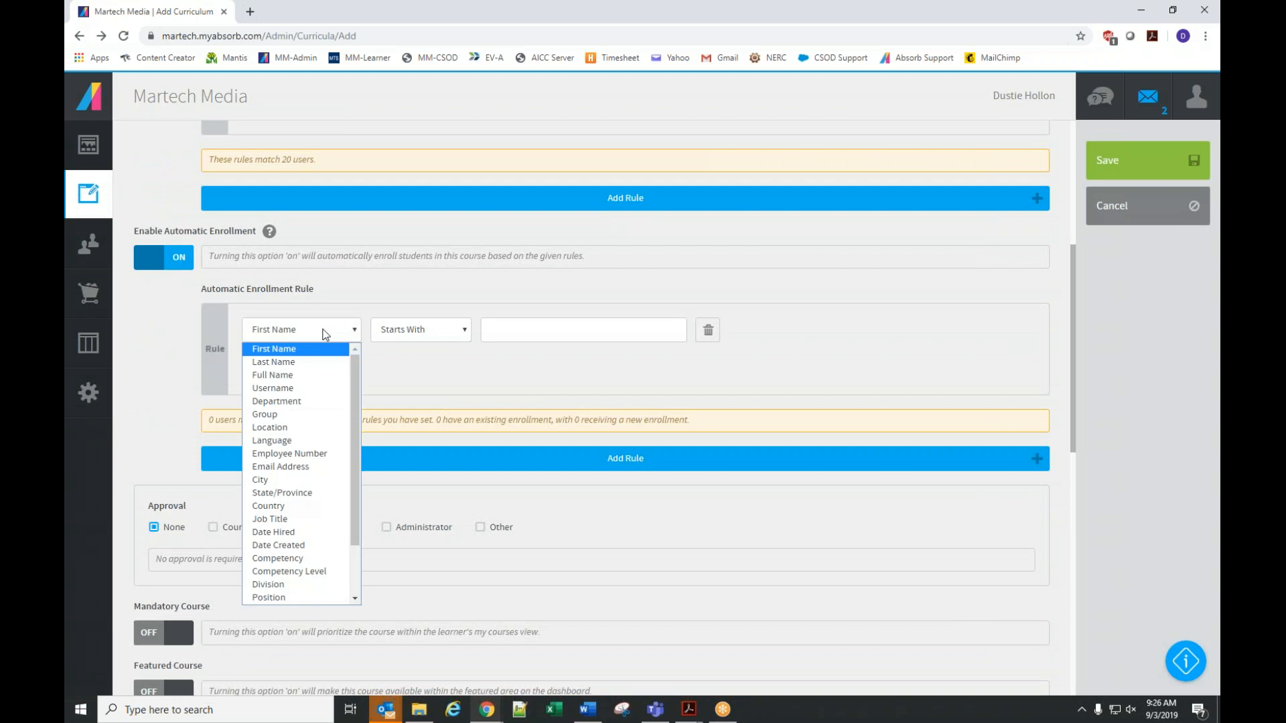
pyautogui.click(959, 305)
pyautogui.click(161, 257)
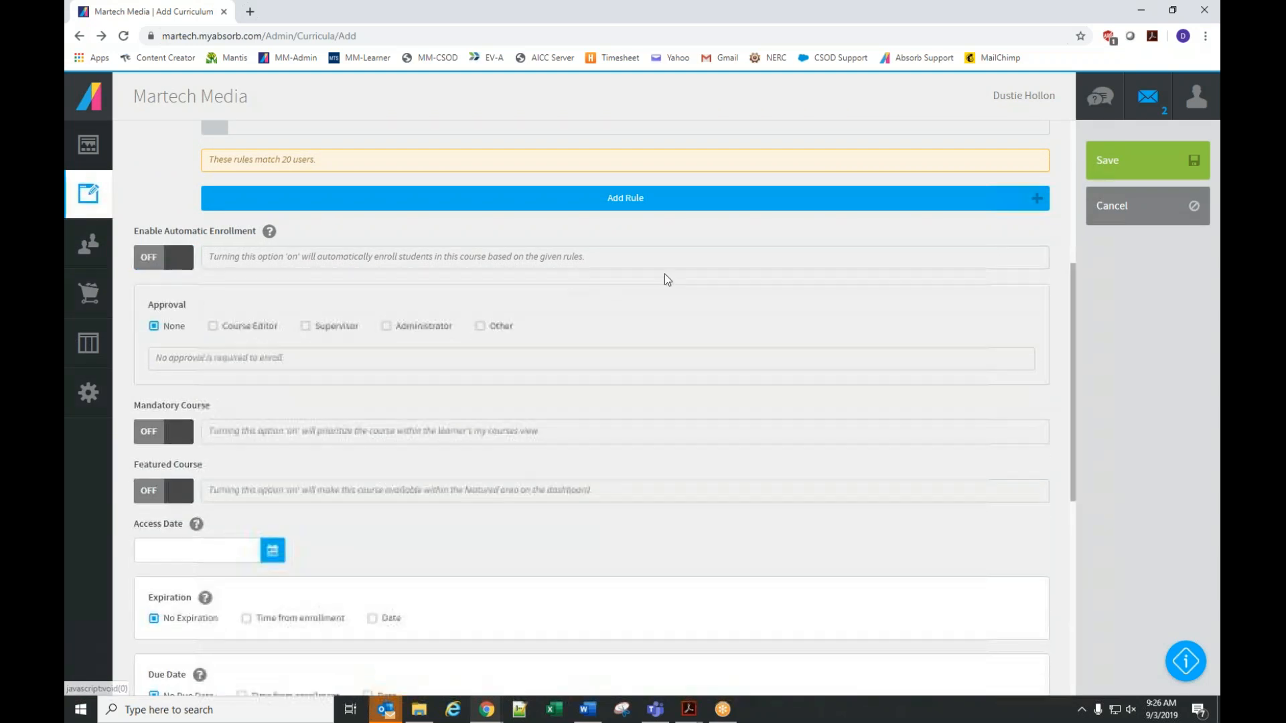
# Make the curriculum both a Mandatory Course and a Featured Course, and review the remaining availability settings
pyautogui.scroll(-2, 669, 278)
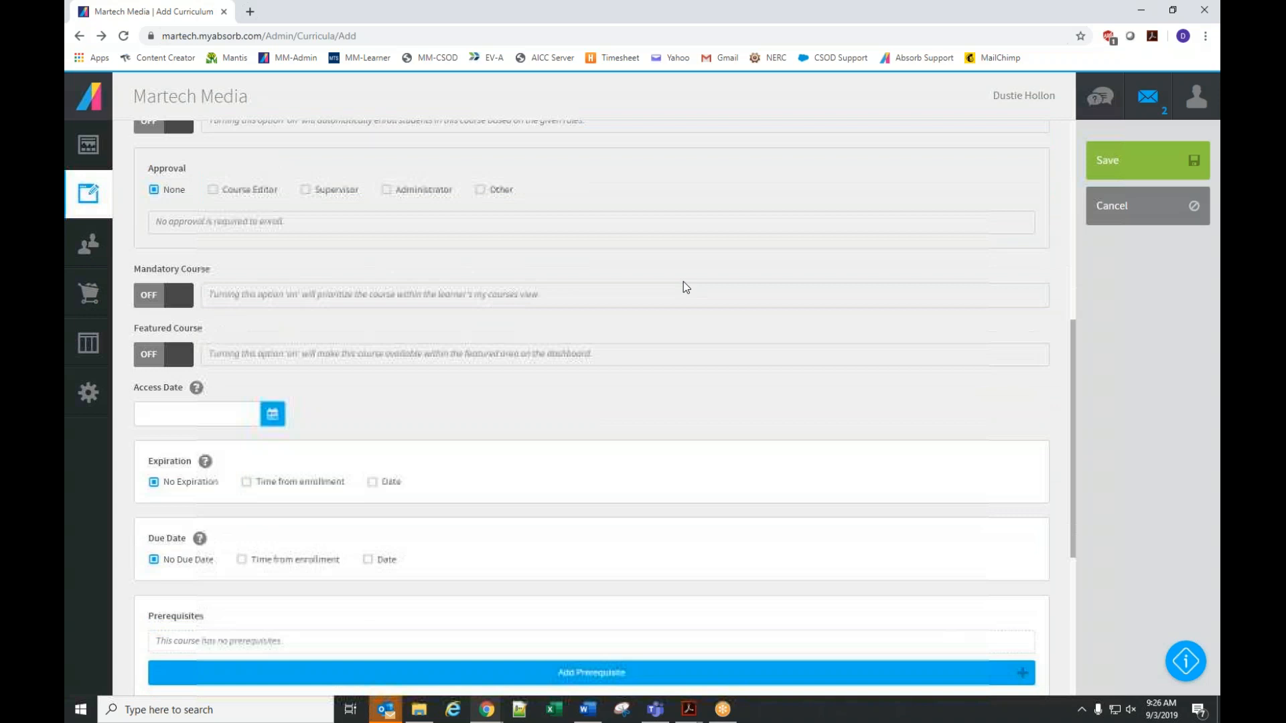
pyautogui.click(179, 297)
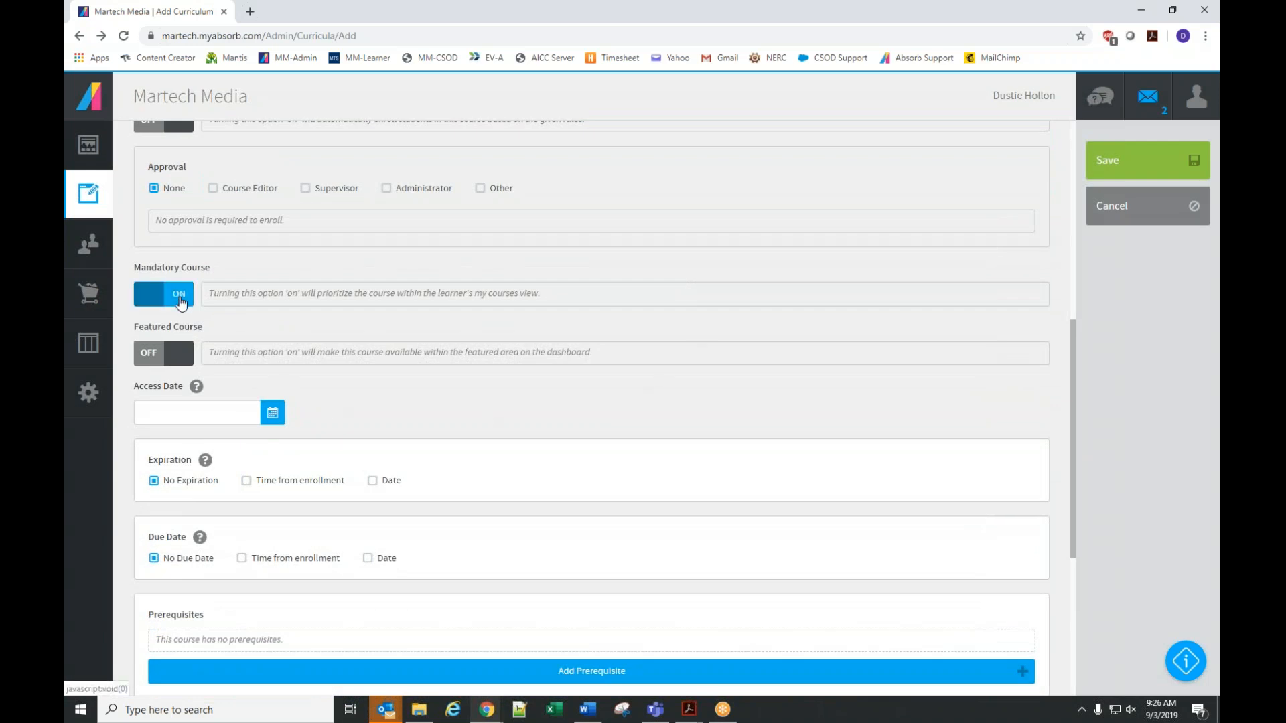
pyautogui.click(173, 355)
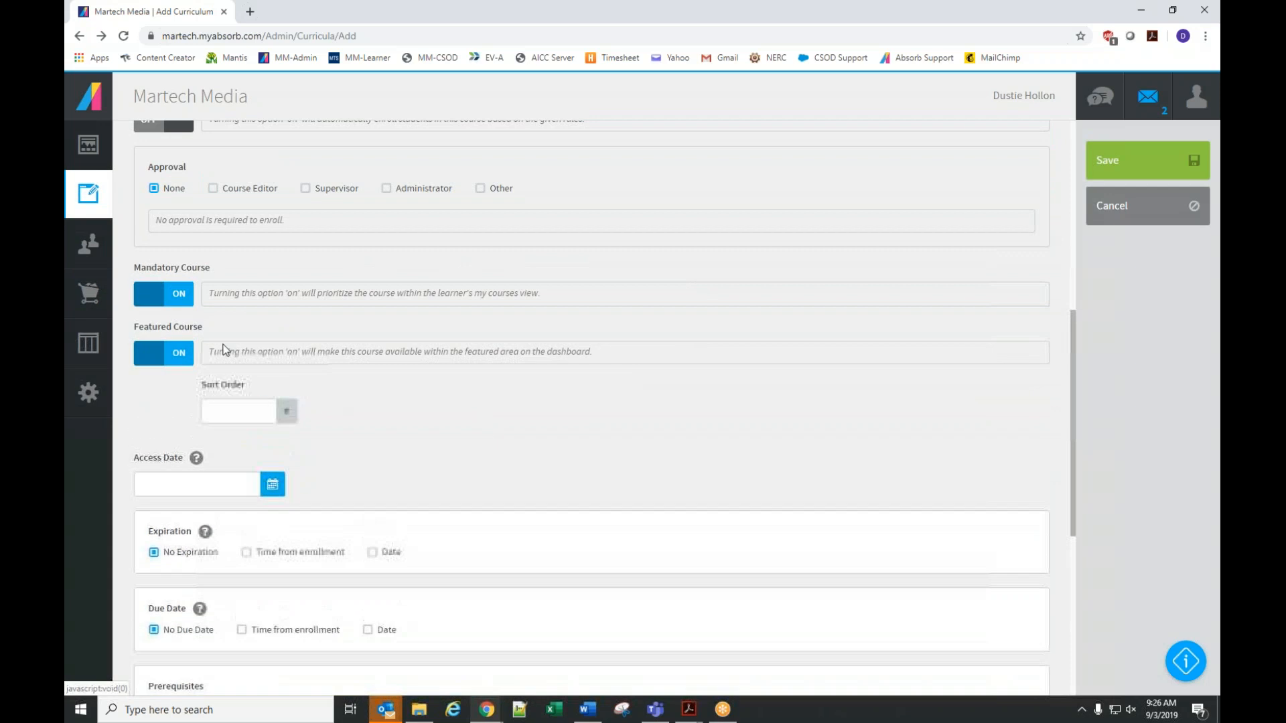
pyautogui.scroll(-3, 351, 387)
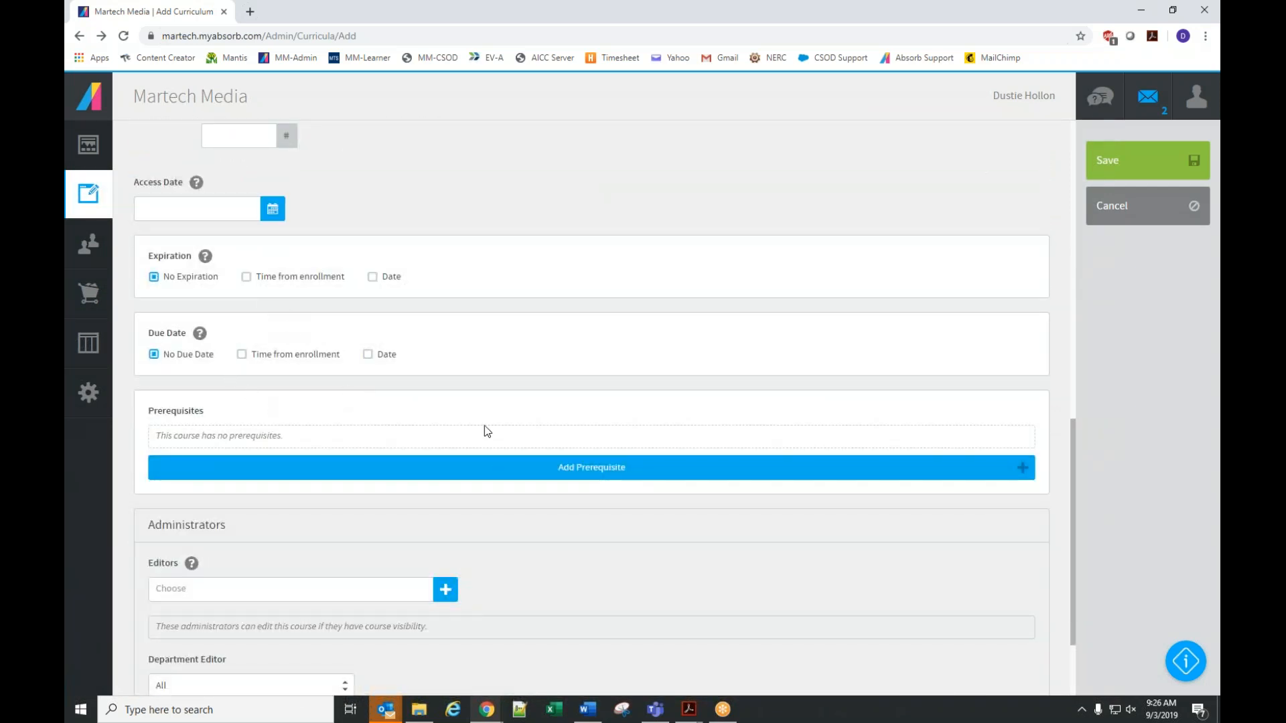
pyautogui.scroll(-2, 403, 533)
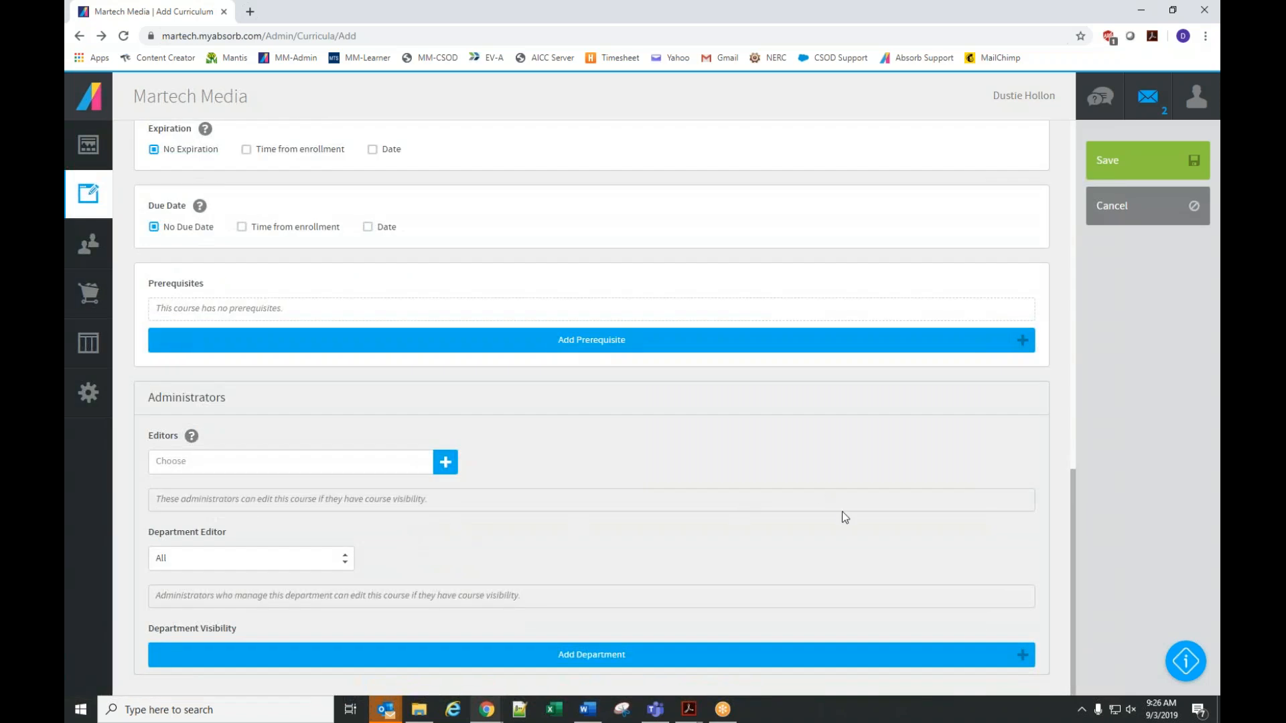
pyautogui.scroll(12, 737, 512)
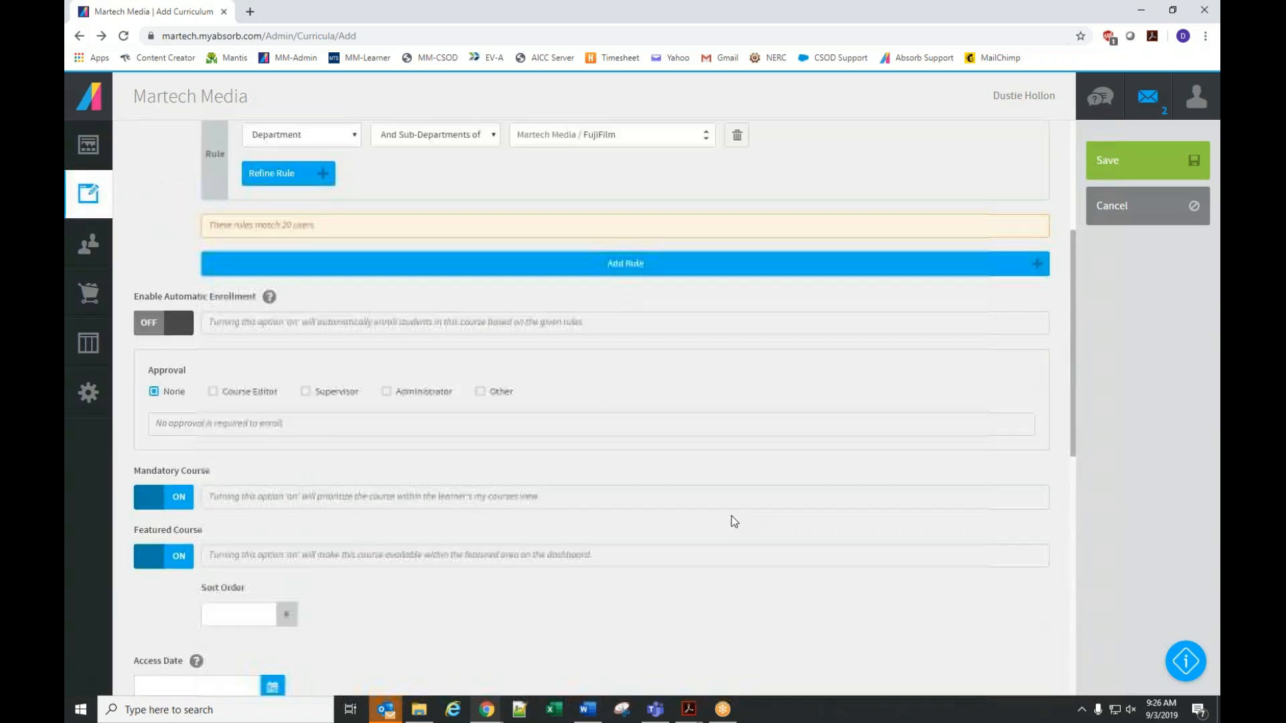
# Award learners a certificate upon completion, using "certificate - WITH EXPIRY - NO SCORE.pdf" from the Certificates folder
pyautogui.click(351, 222)
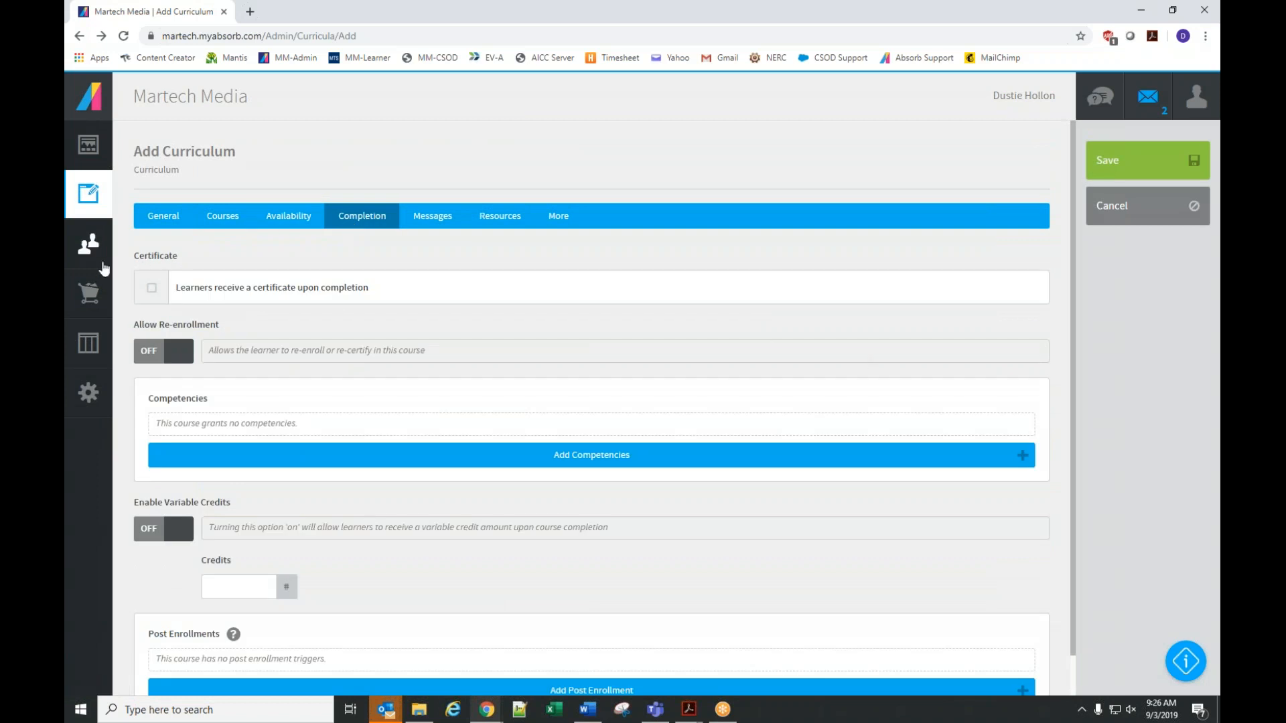
pyautogui.click(152, 290)
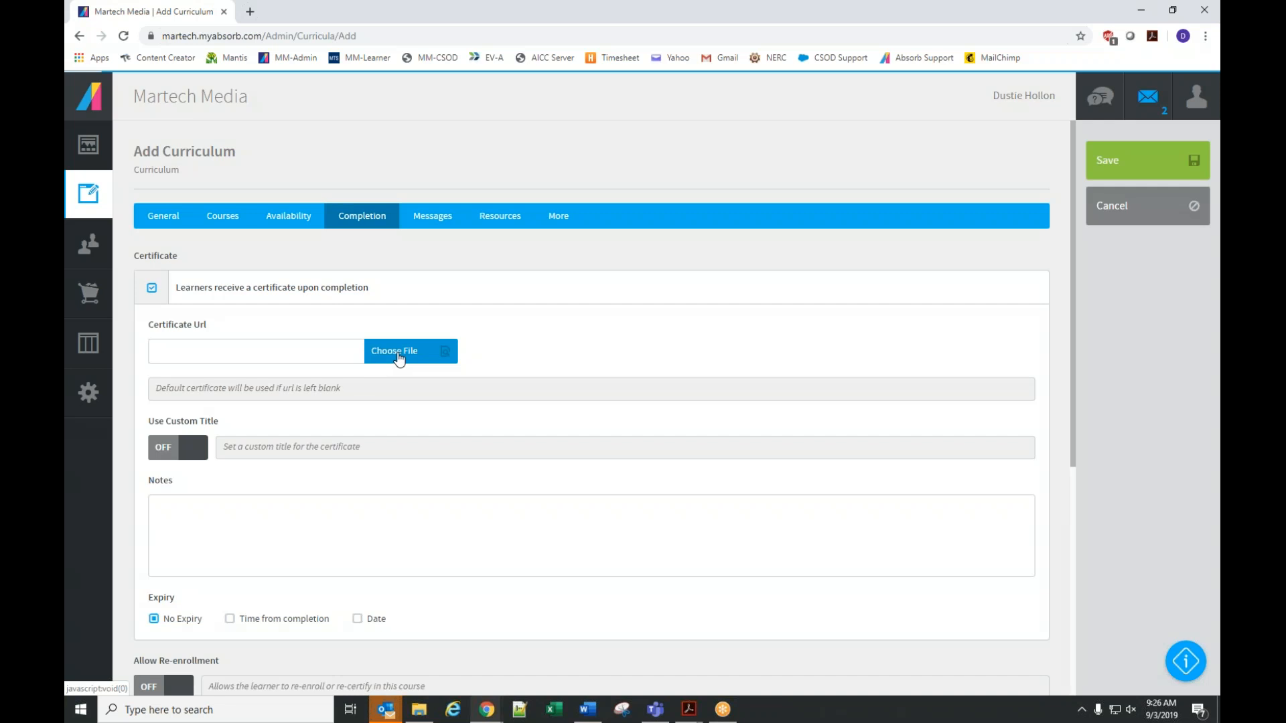
pyautogui.click(397, 359)
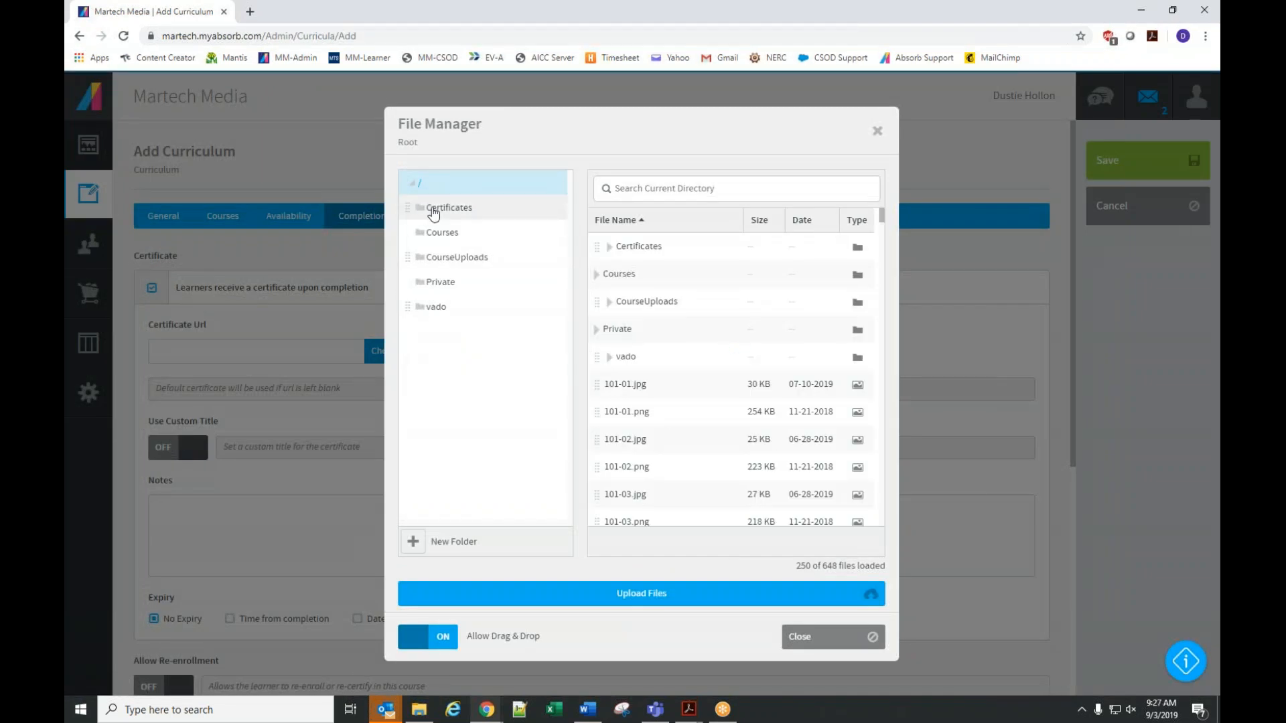
pyautogui.doubleClick(608, 251)
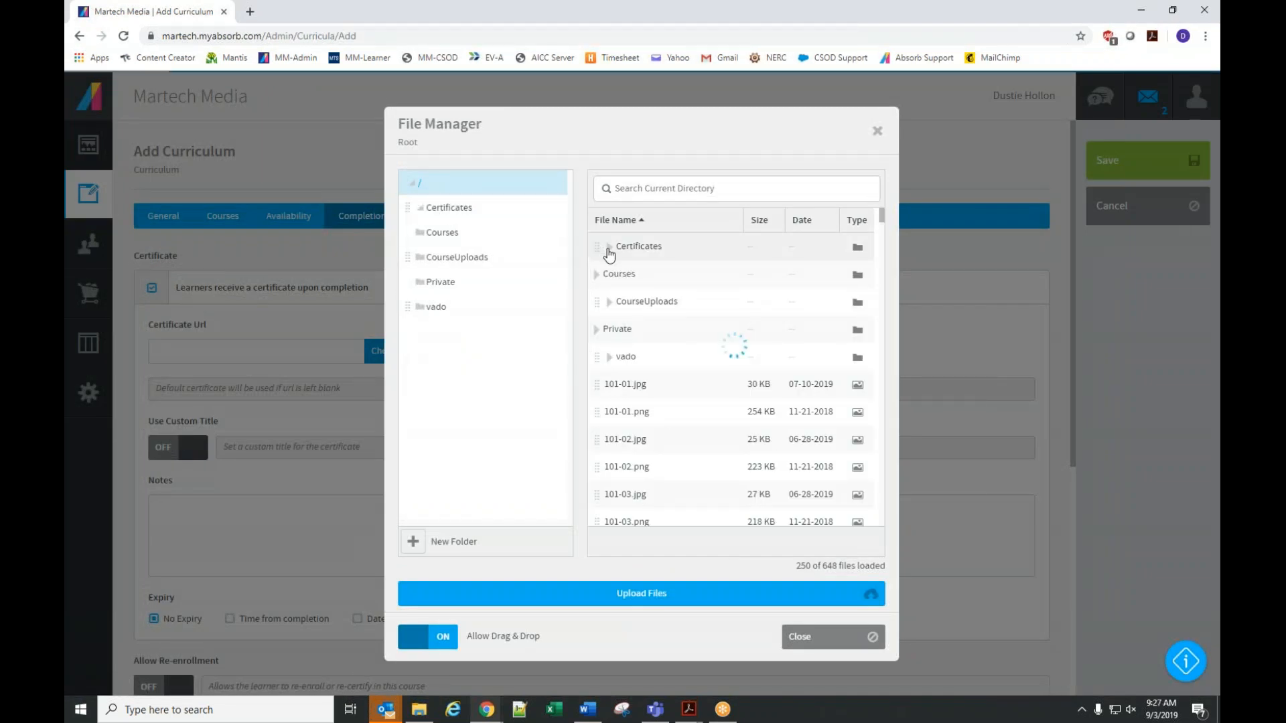
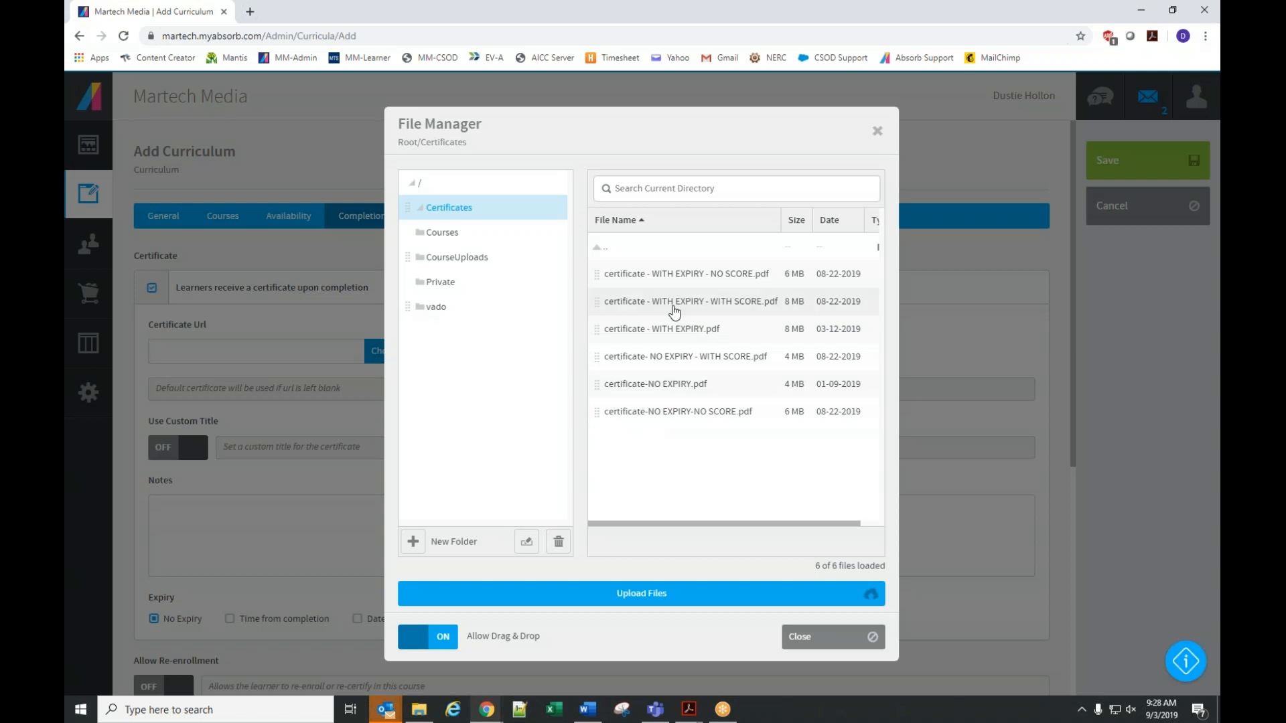
pyautogui.click(680, 274)
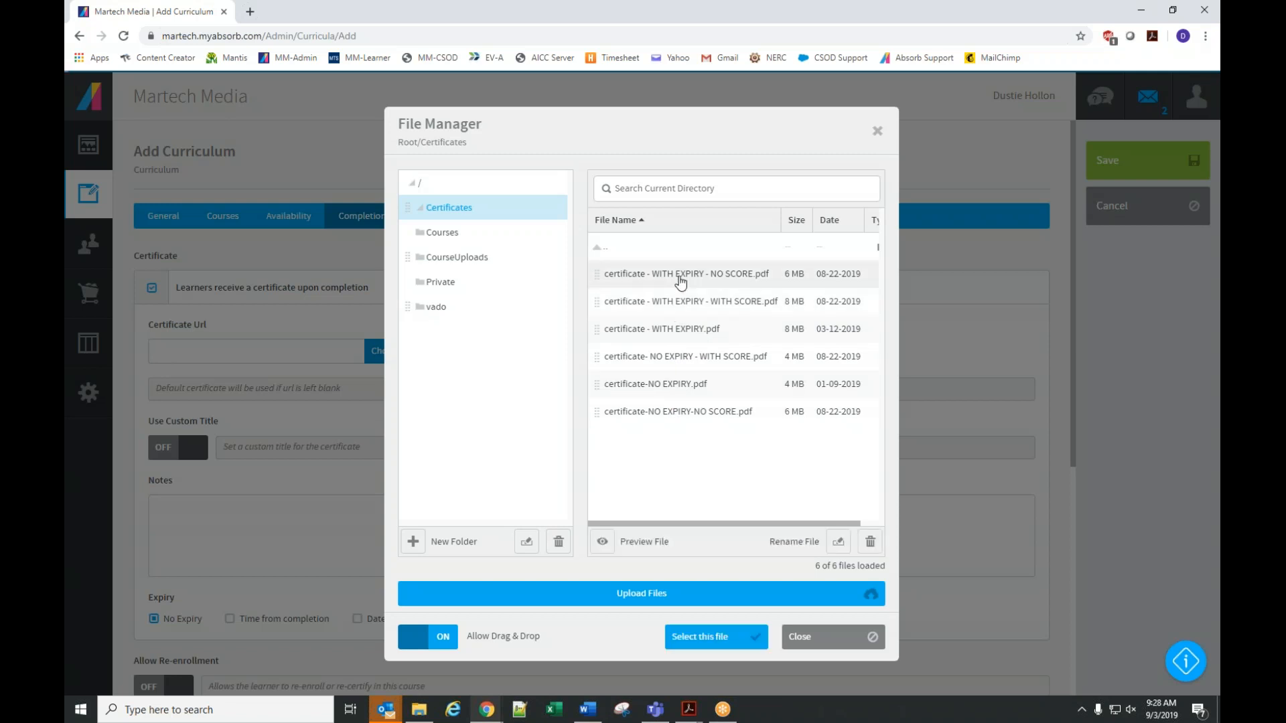
pyautogui.click(711, 636)
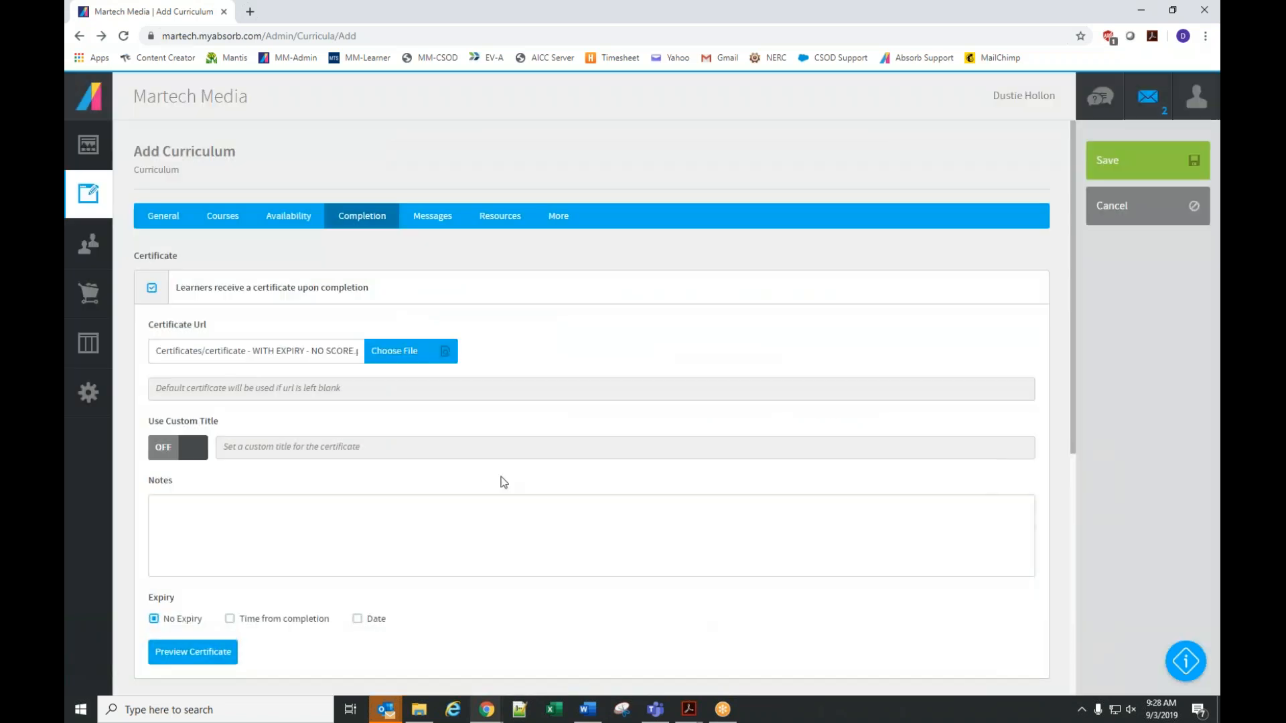
# Set the certificate to expire 1 year from completion
pyautogui.scroll(-4, 506, 473)
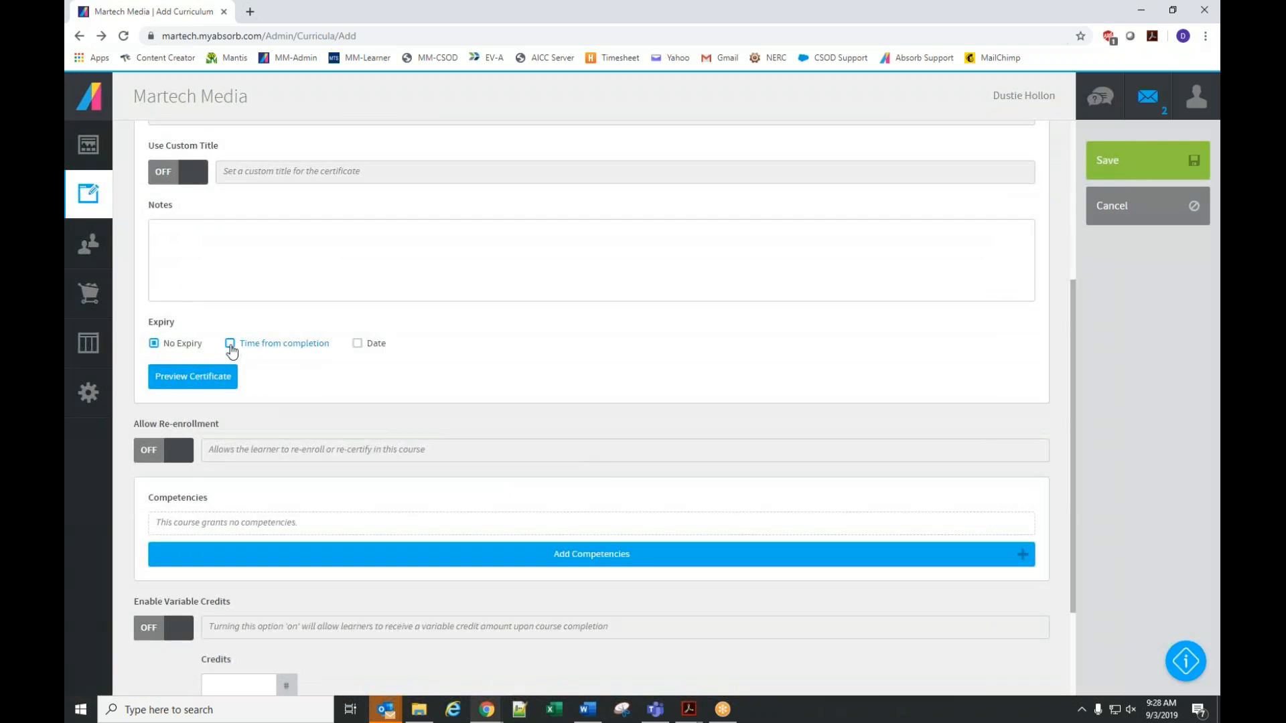
pyautogui.click(229, 343)
pyautogui.doubleClick(174, 397)
pyautogui.write('11')
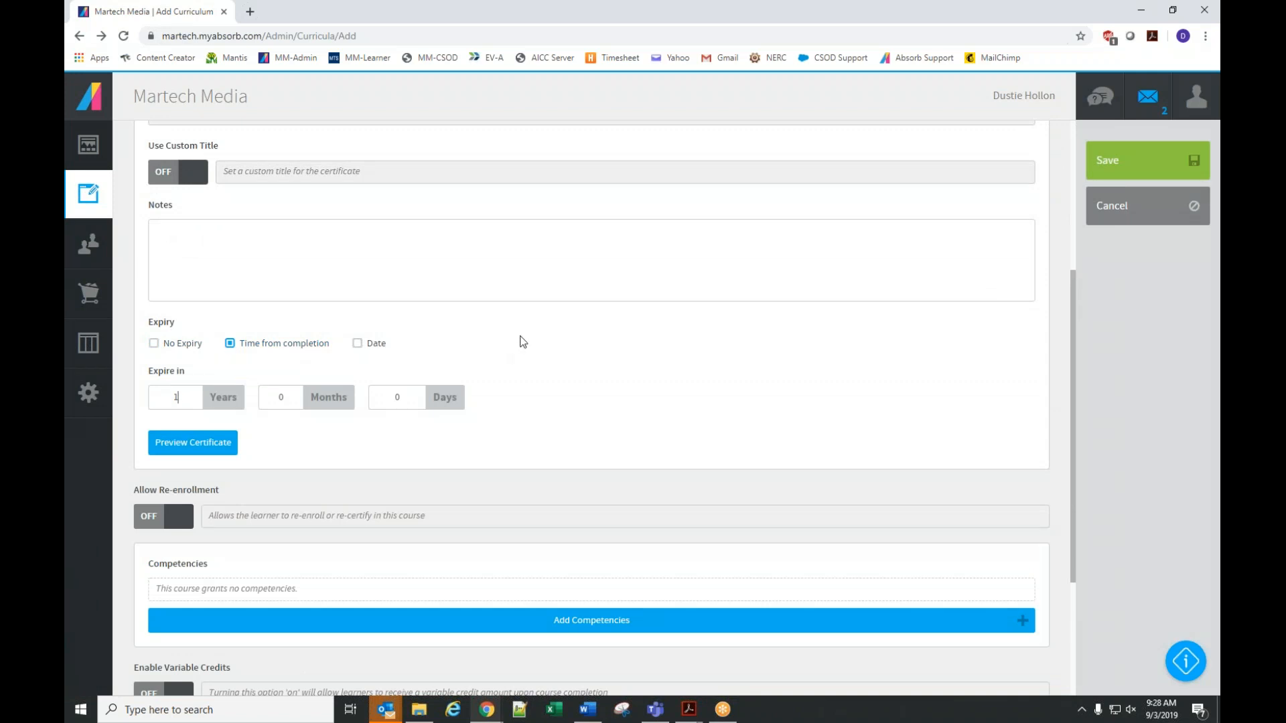
# Allow re-enrollment 1 month before the certificate expires and have learners re-enrolled automatically
pyautogui.scroll(-1, 649, 360)
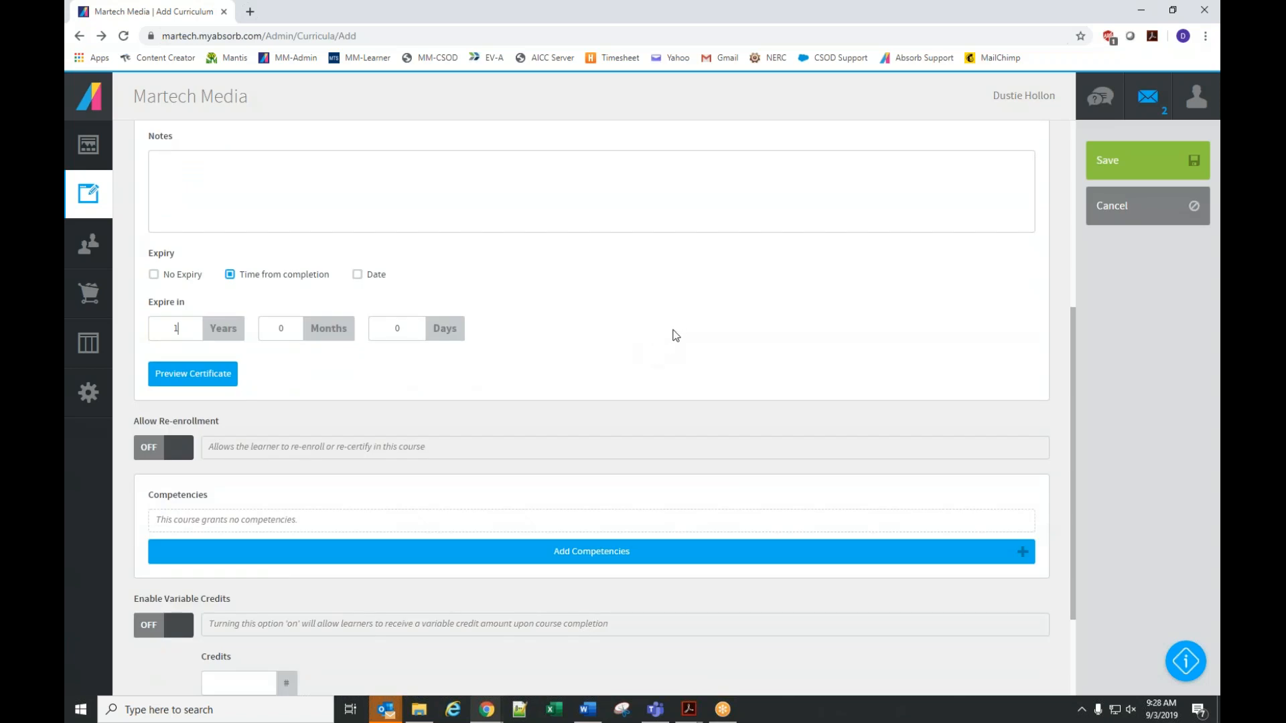
pyautogui.click(178, 456)
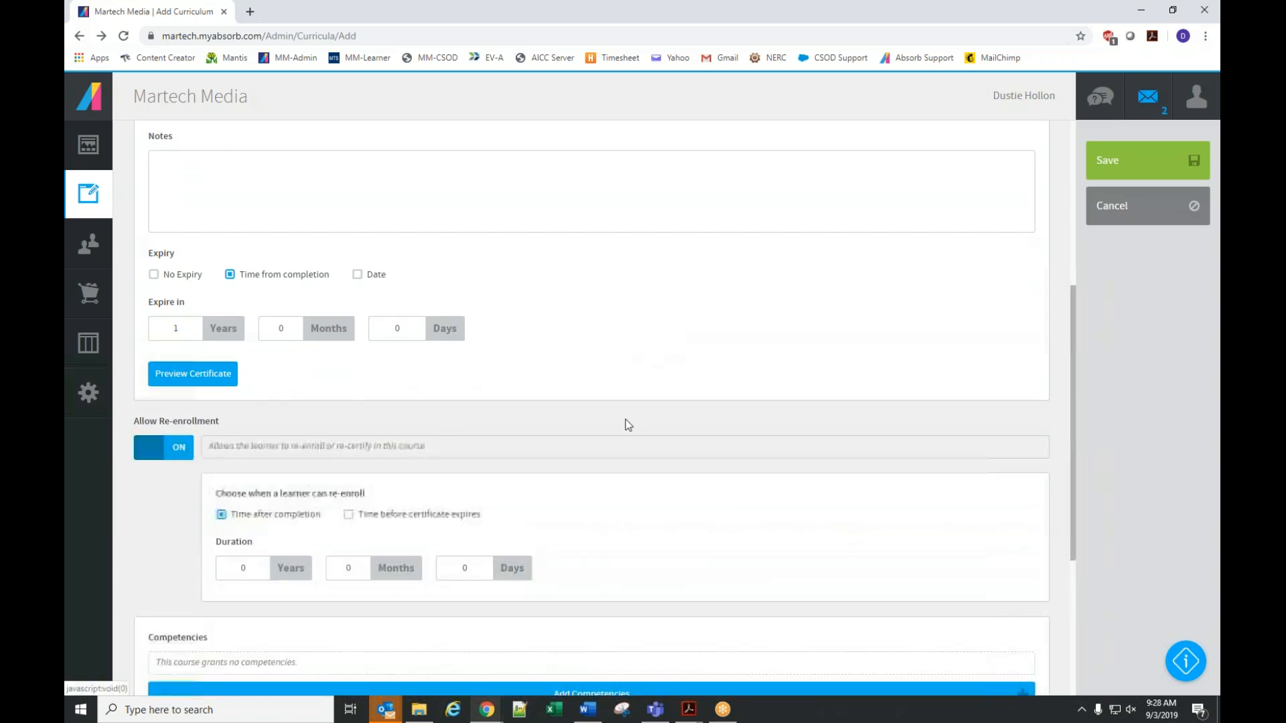
pyautogui.scroll(-2, 670, 472)
pyautogui.click(348, 376)
pyautogui.click(355, 429)
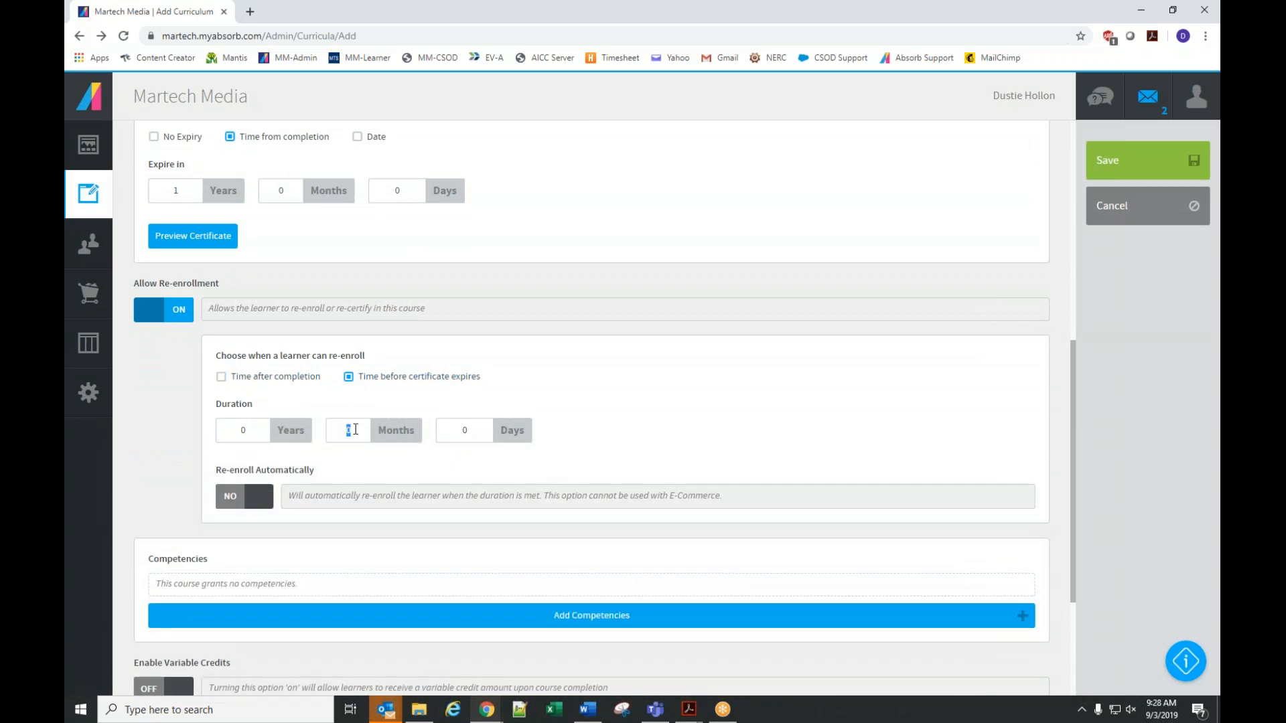
pyautogui.write('1')
pyautogui.click(258, 497)
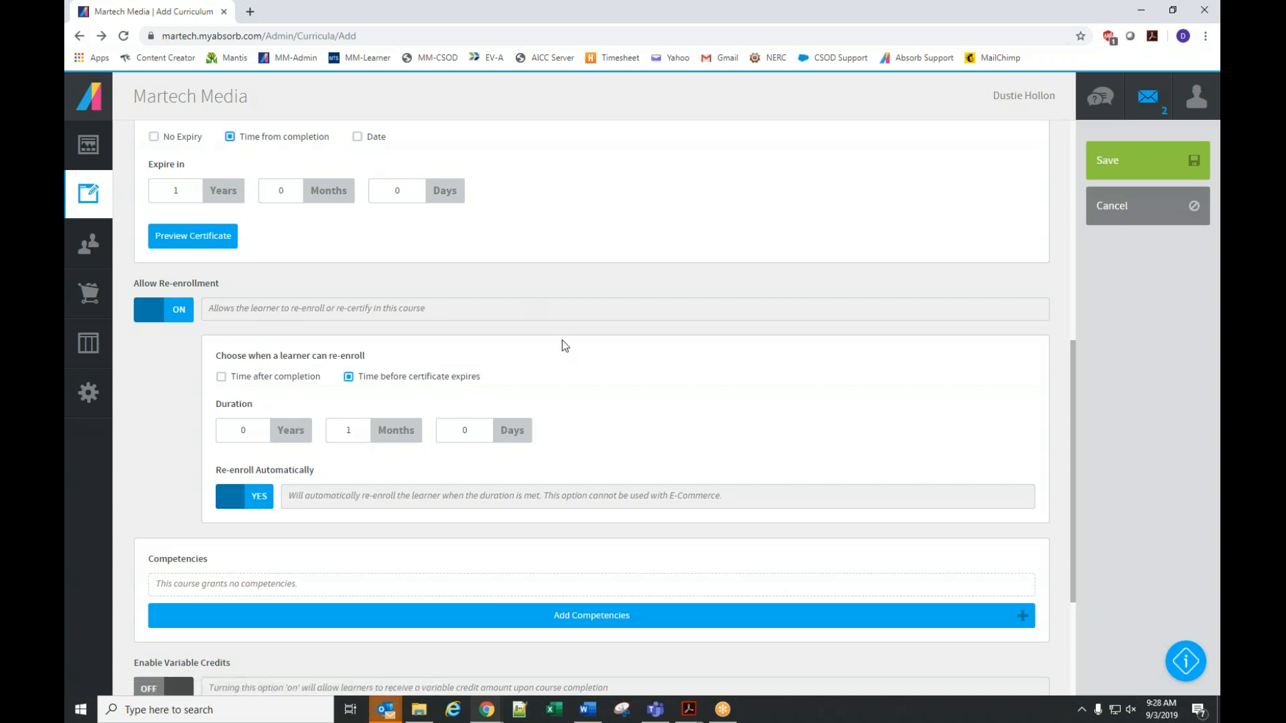
pyautogui.scroll(4, 562, 339)
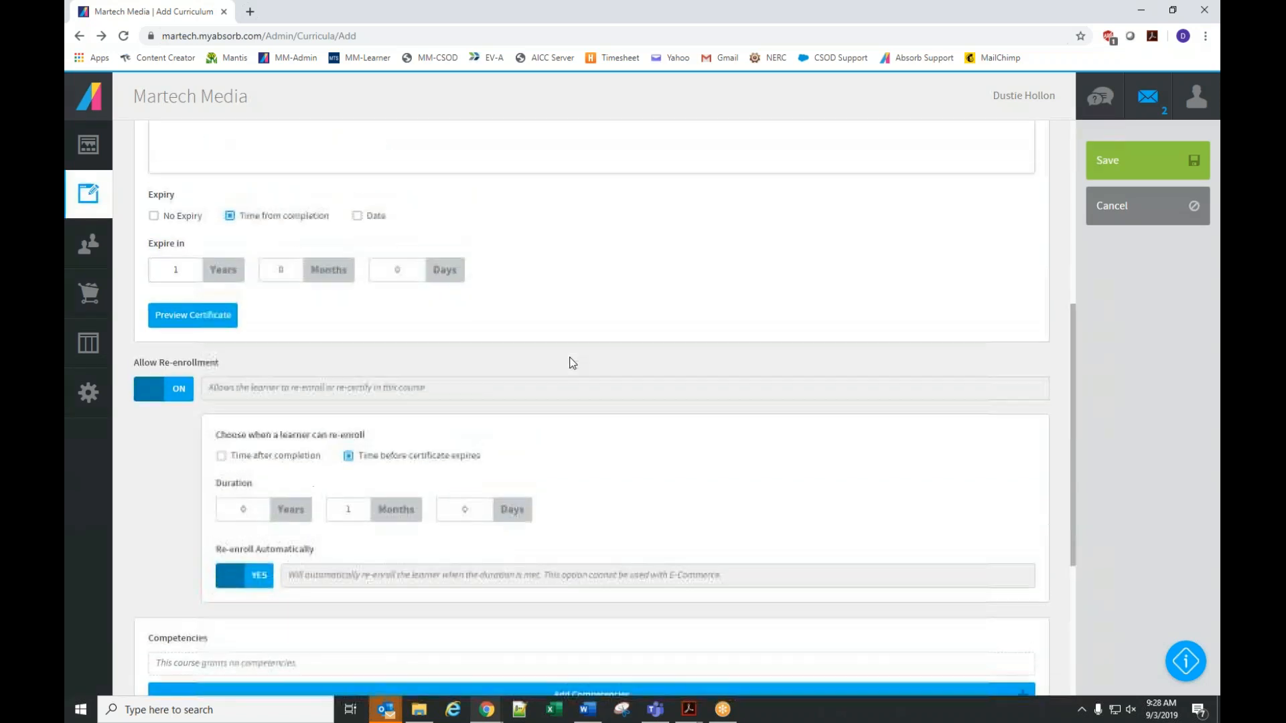
pyautogui.scroll(3, 558, 383)
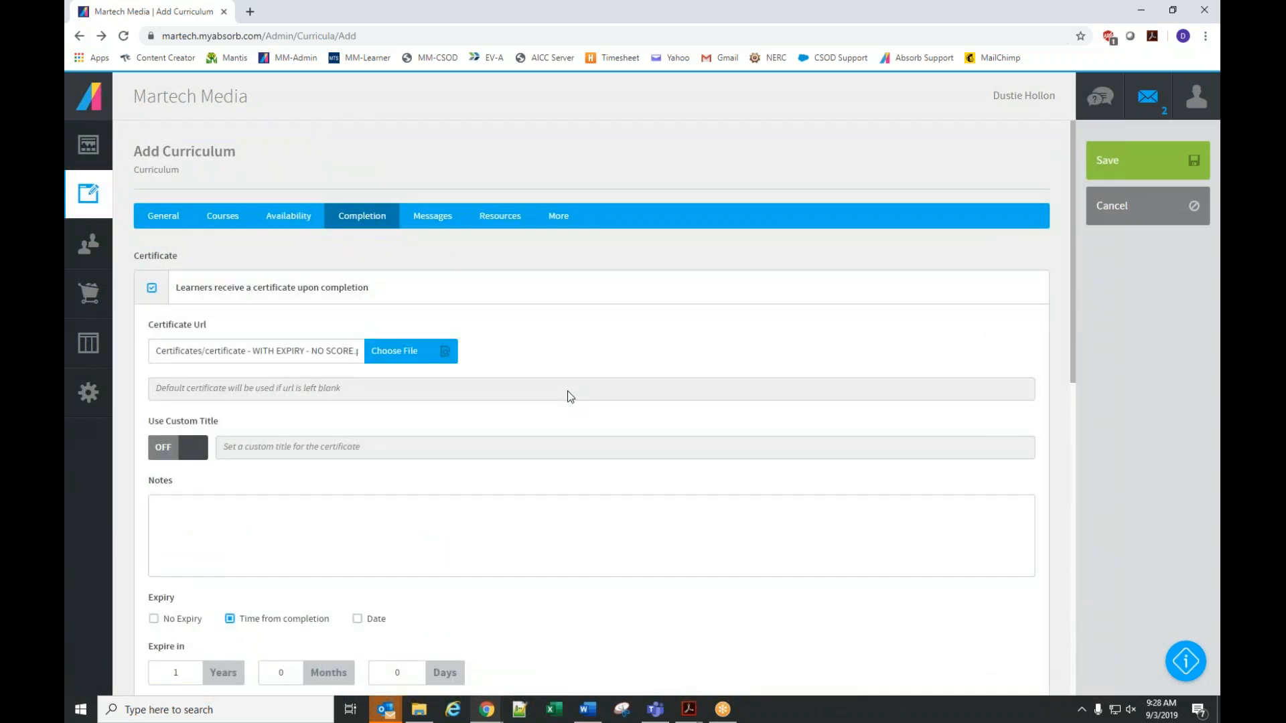
# Add a post enrollment triggered when Enrolled, with a 10-day delay and the course 101-03 Respiratory Protection Program
pyautogui.scroll(-5, 568, 392)
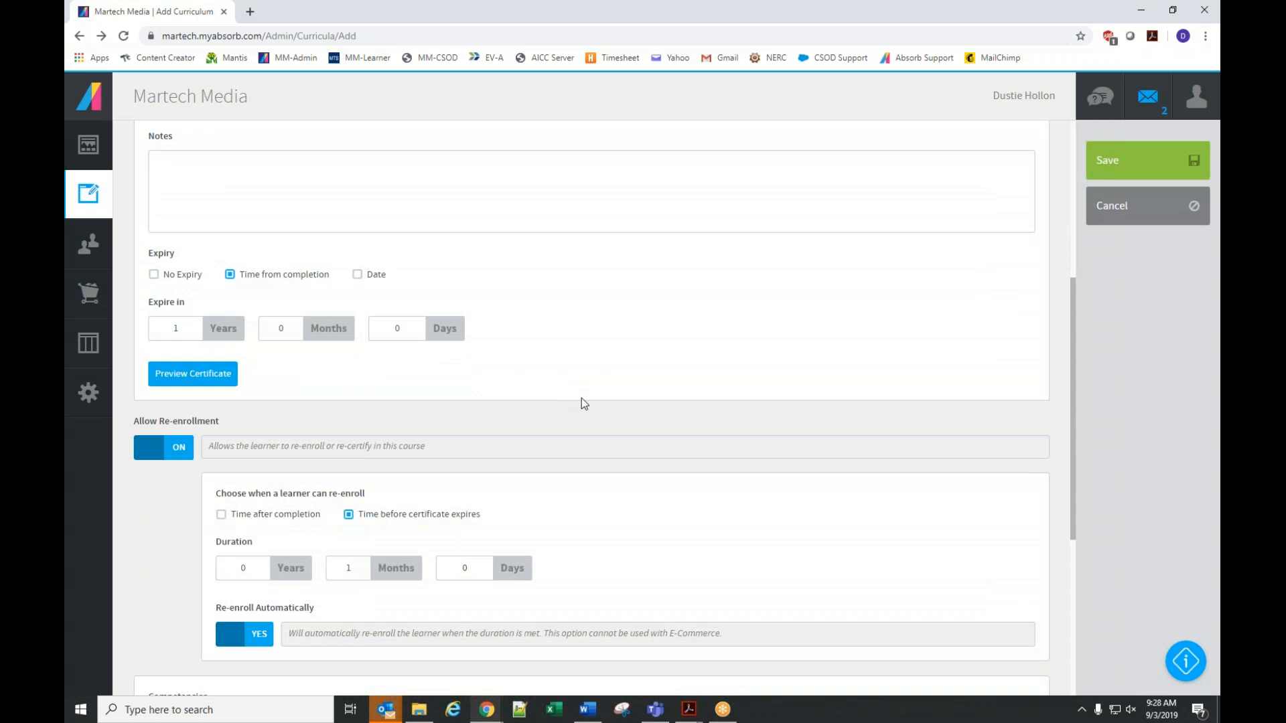
pyautogui.scroll(-5, 581, 398)
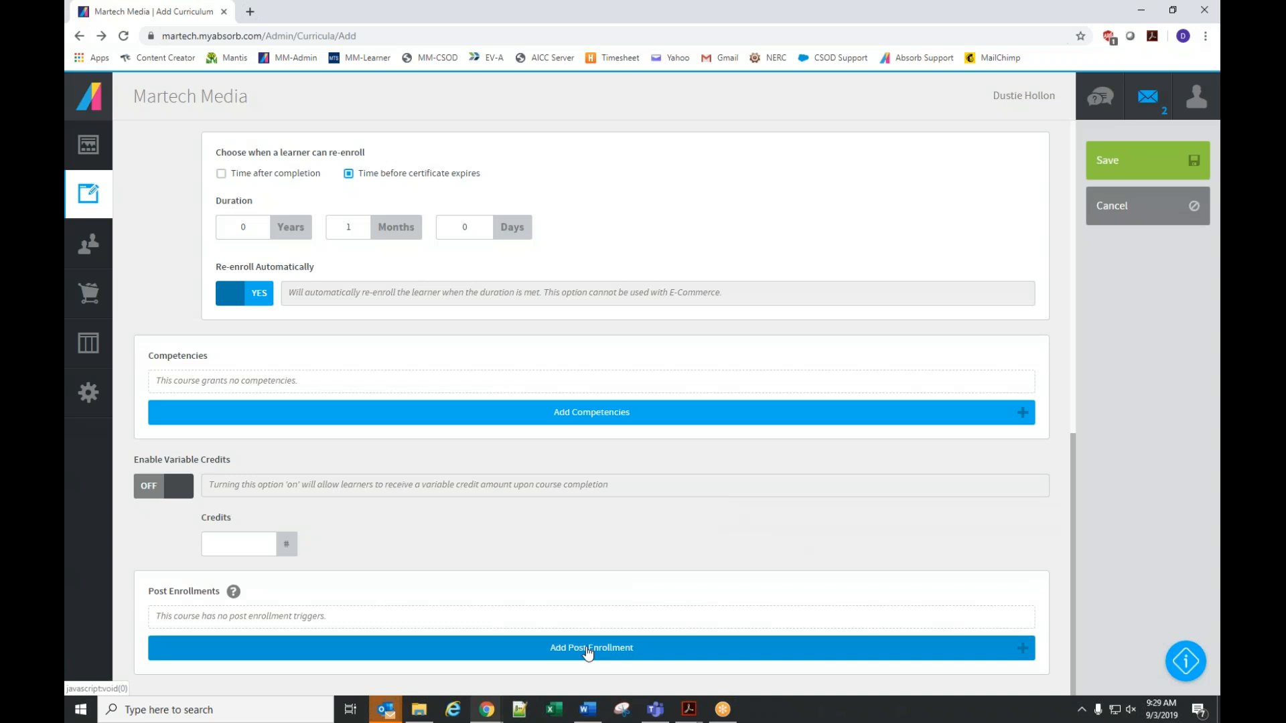
pyautogui.scroll(10, 647, 556)
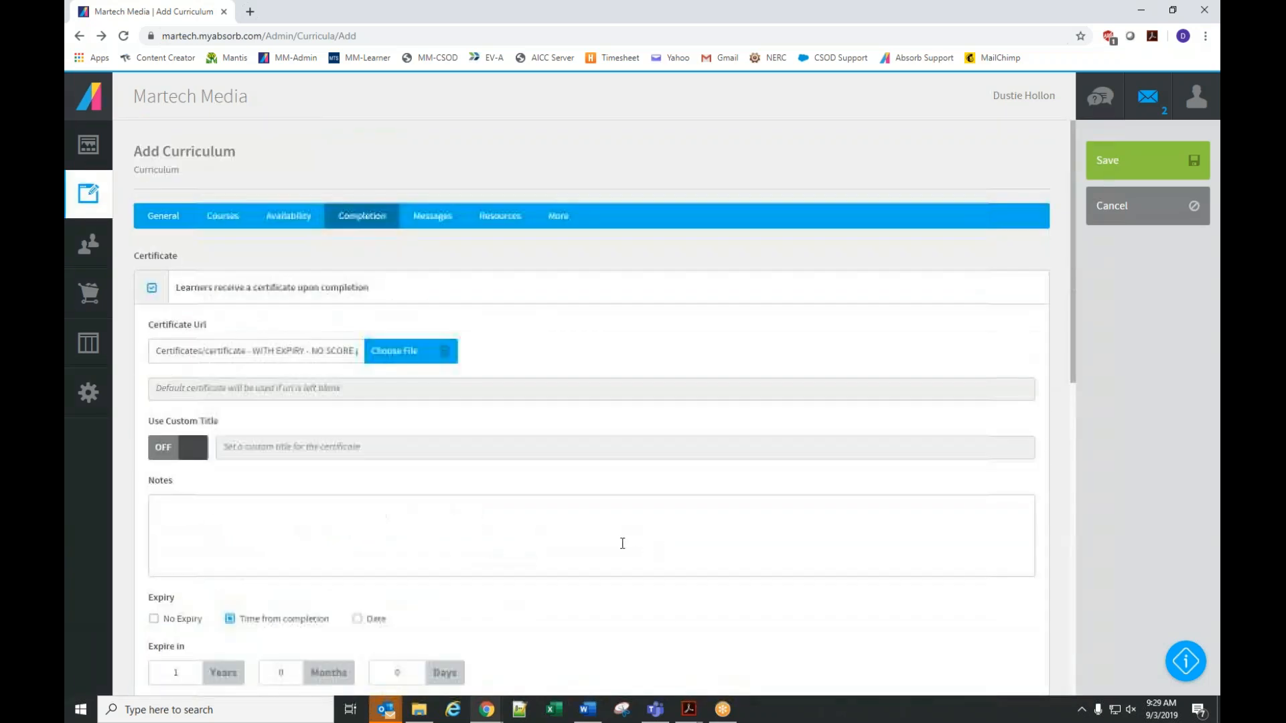
pyautogui.scroll(-5, 509, 535)
pyautogui.scroll(-5, 512, 537)
pyautogui.click(614, 651)
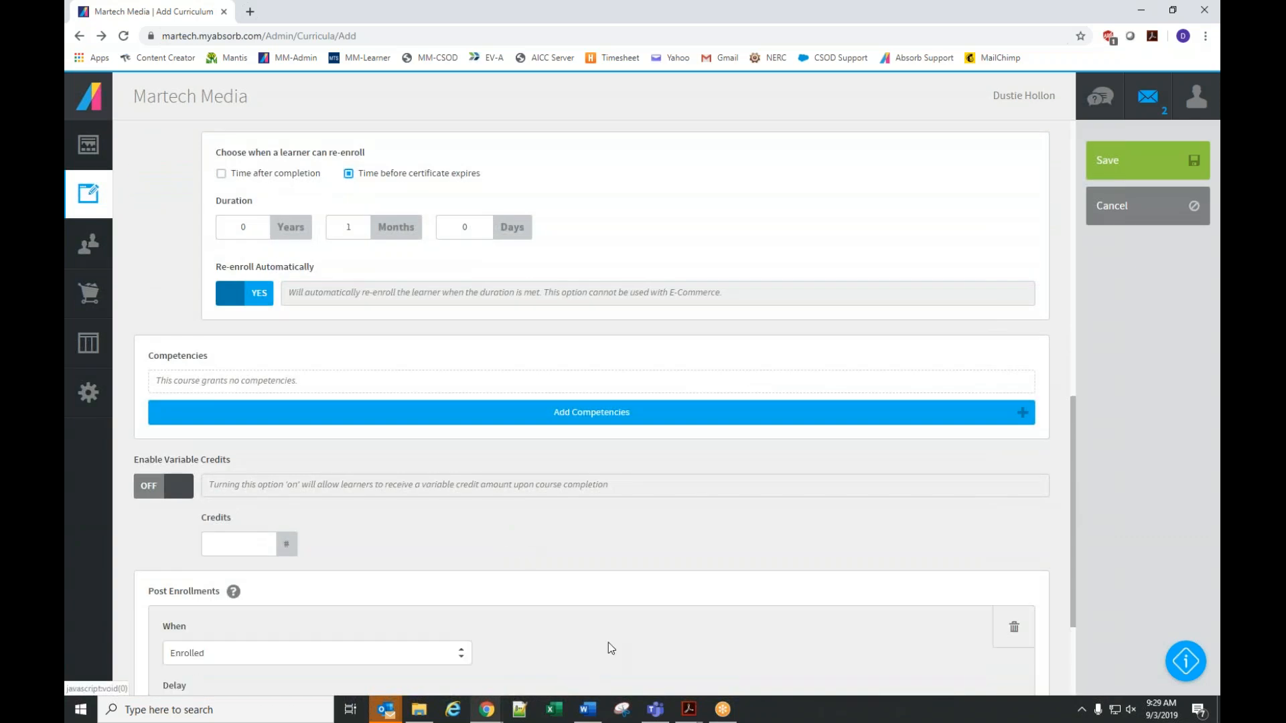
pyautogui.scroll(-3, 577, 603)
pyautogui.click(202, 542)
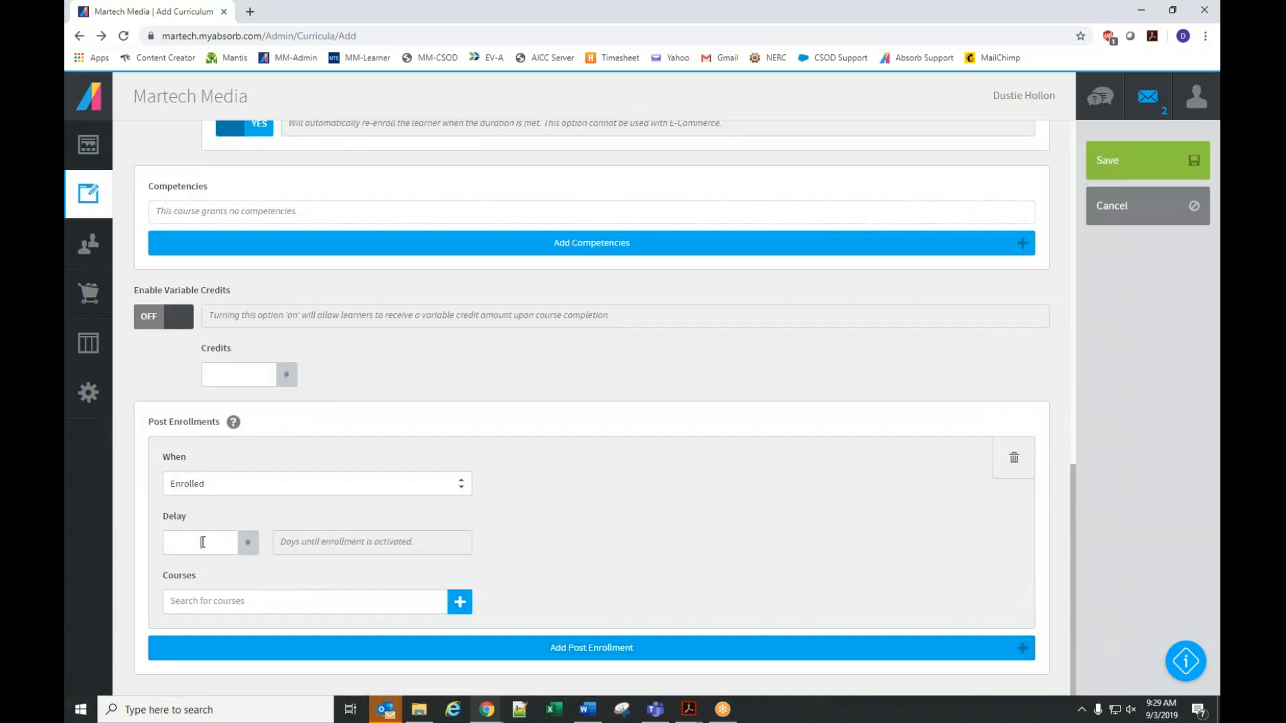
pyautogui.write('10')
pyautogui.click(459, 602)
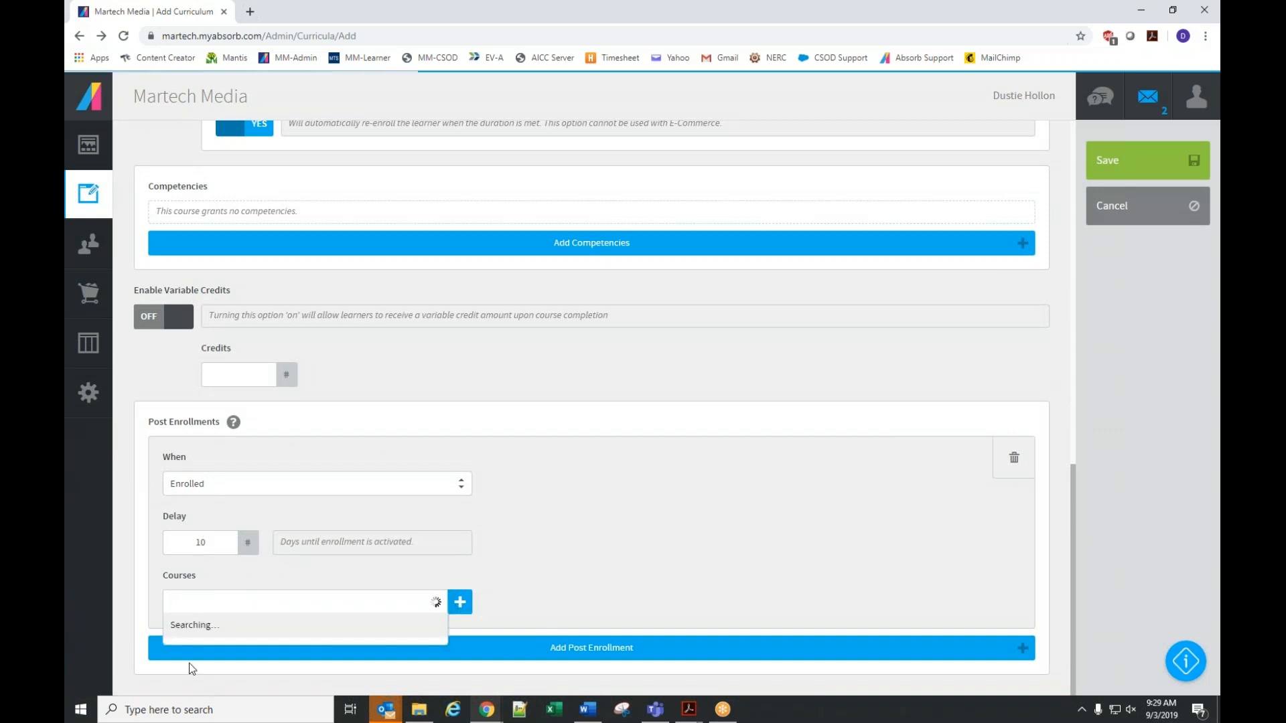
pyautogui.click(340, 503)
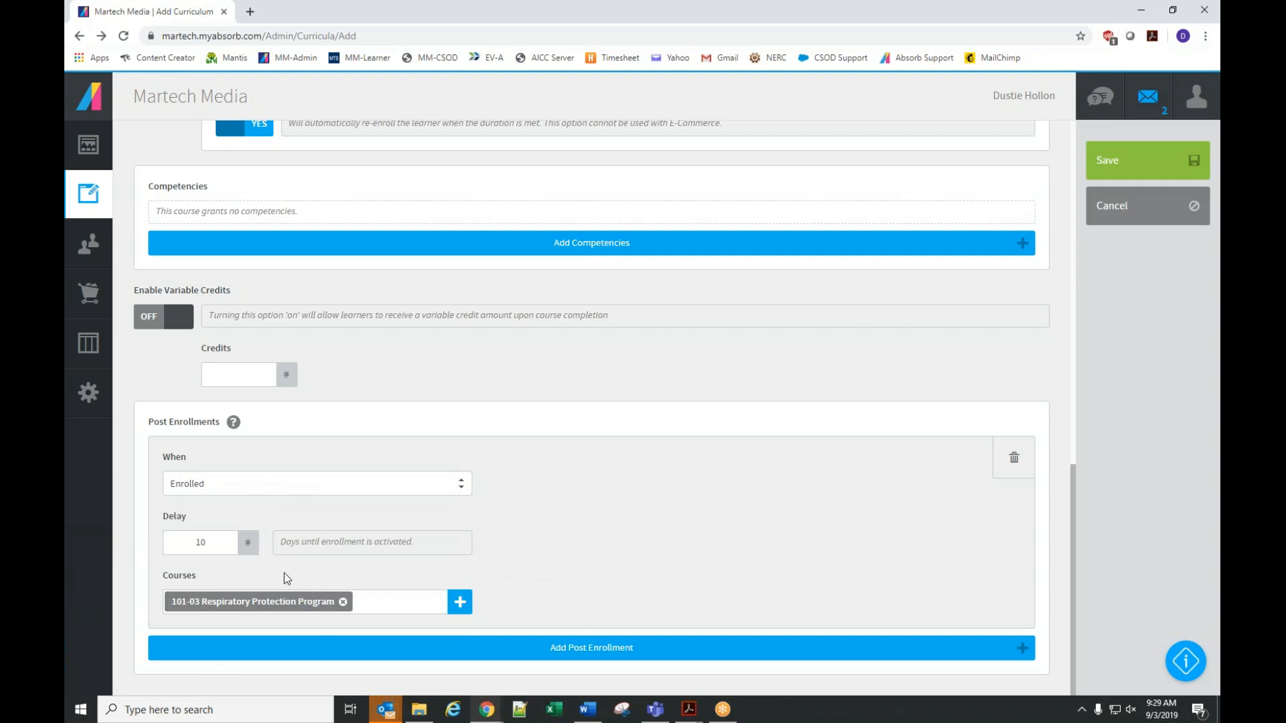
pyautogui.scroll(15, 682, 492)
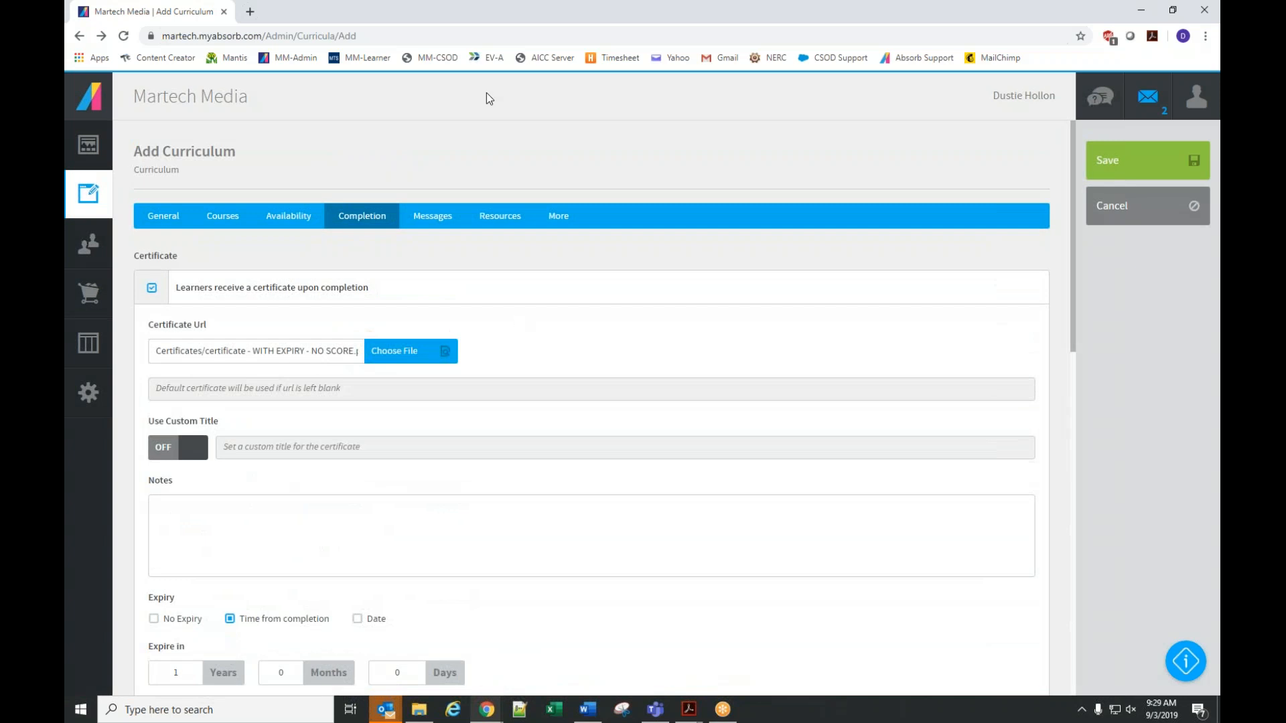
# Enable the nudge email in the curriculum's message settings and review its interval and maximum nudges options
pyautogui.click(432, 216)
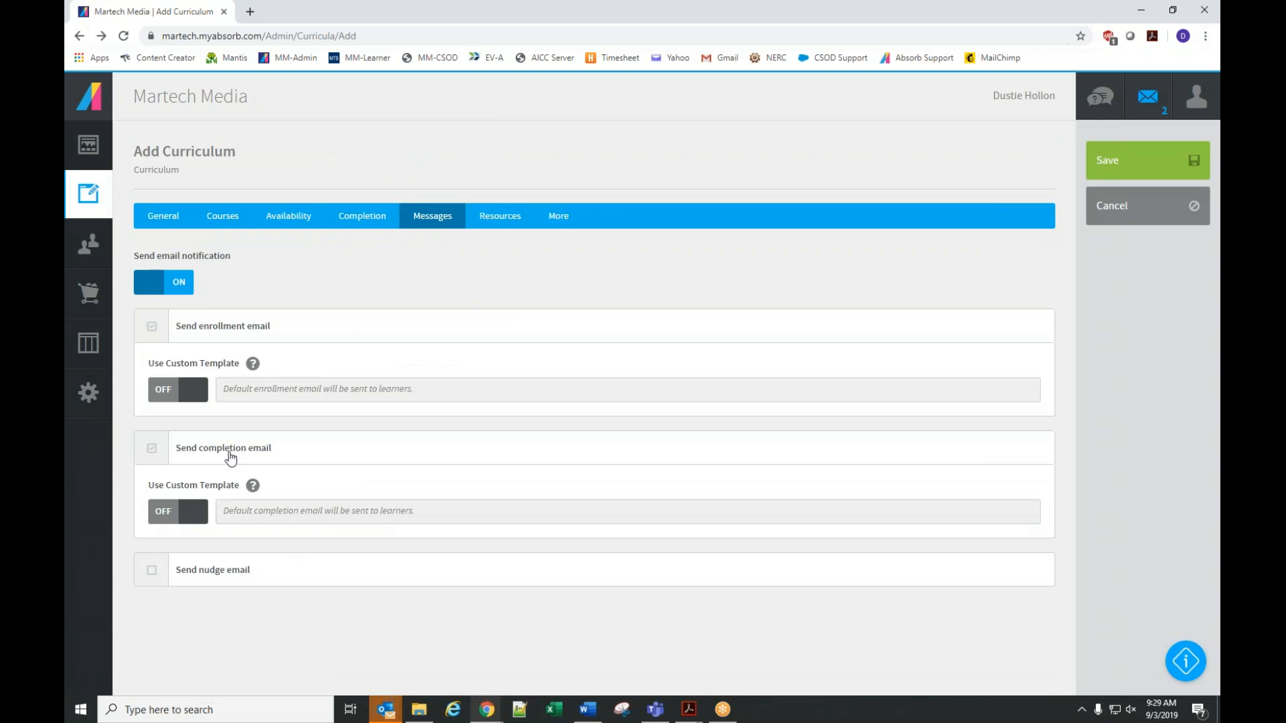
pyautogui.click(152, 573)
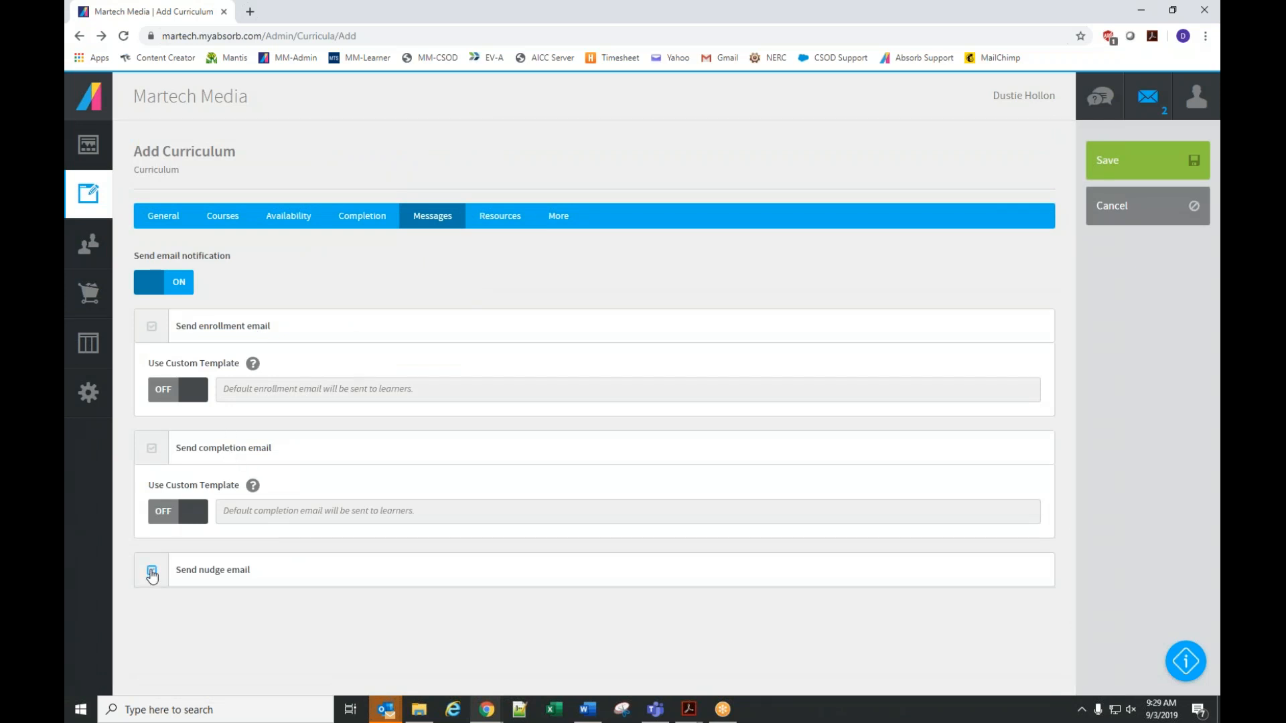
pyautogui.scroll(-2, 155, 575)
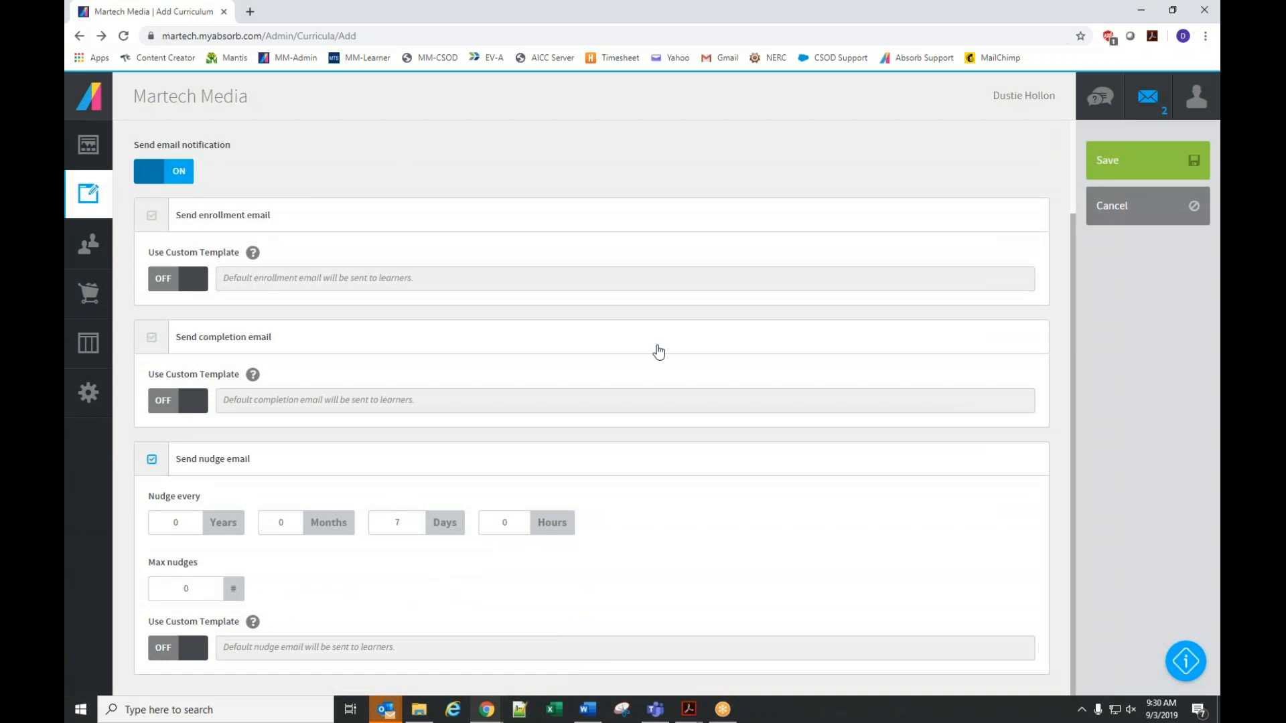
pyautogui.scroll(2, 690, 365)
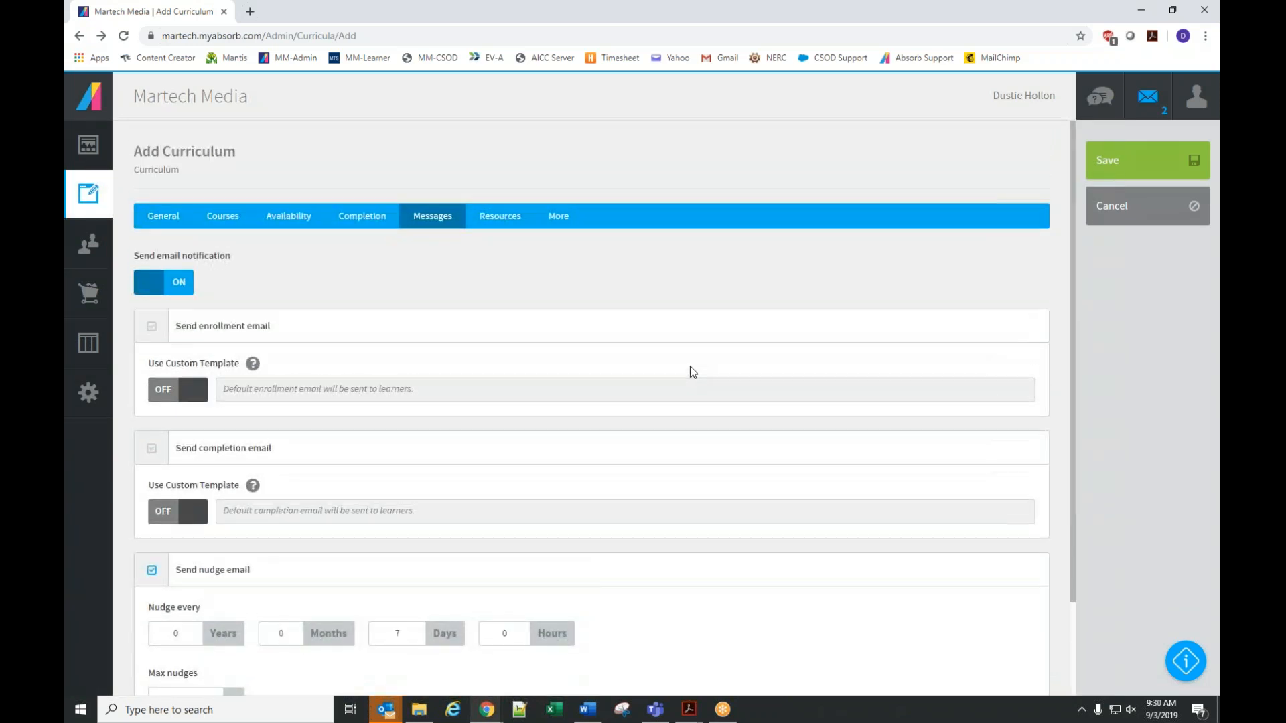
# Check the curriculum's resources settings and leave the new curriculum without saving it
pyautogui.click(507, 226)
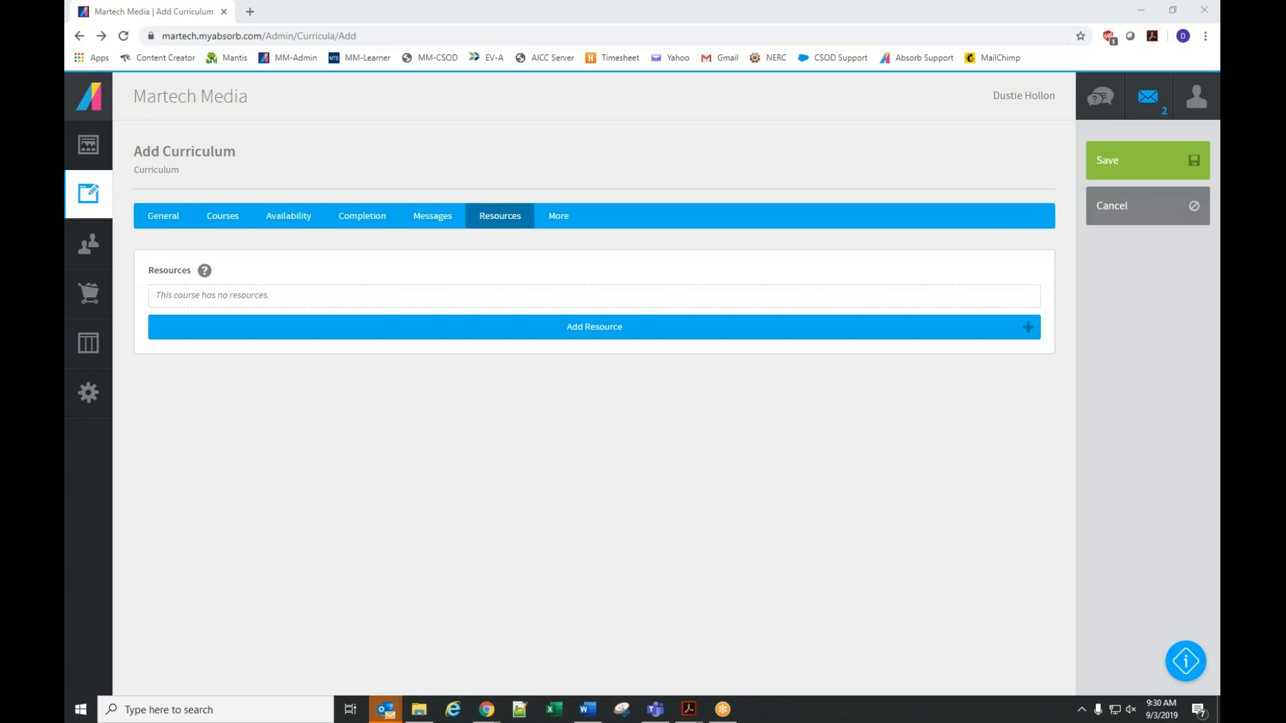
pyautogui.click(1132, 218)
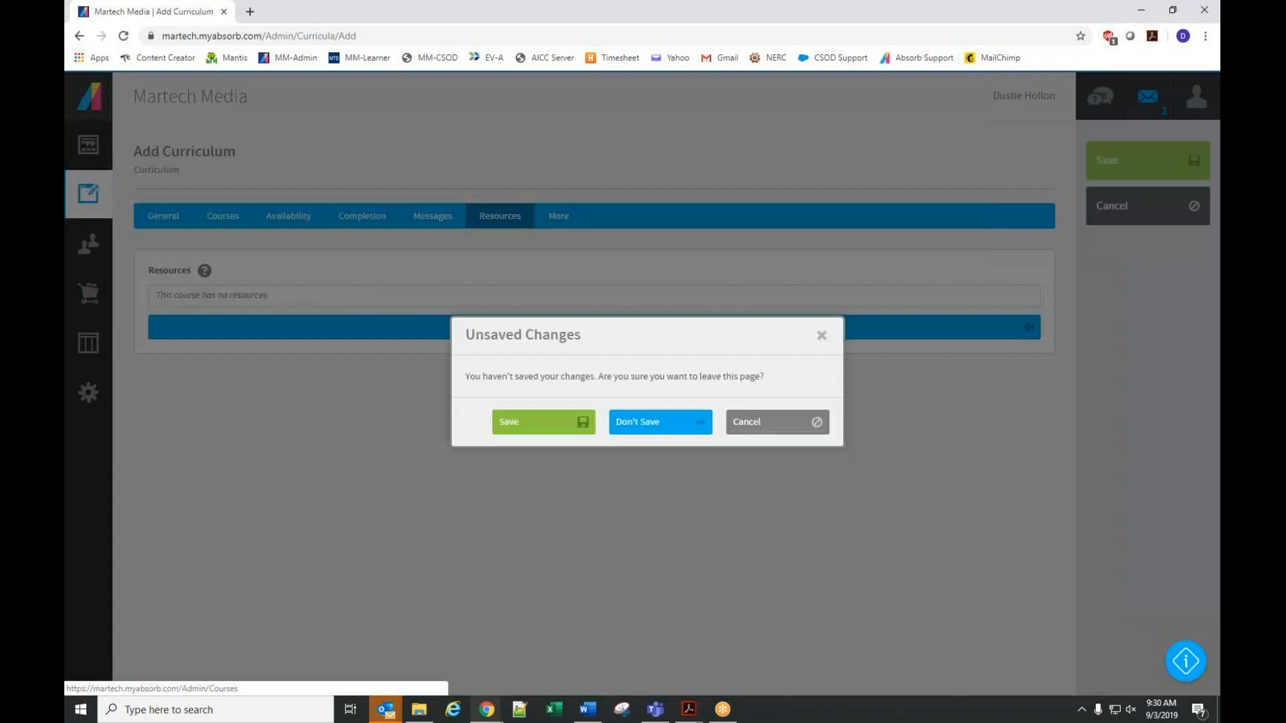
pyautogui.click(652, 432)
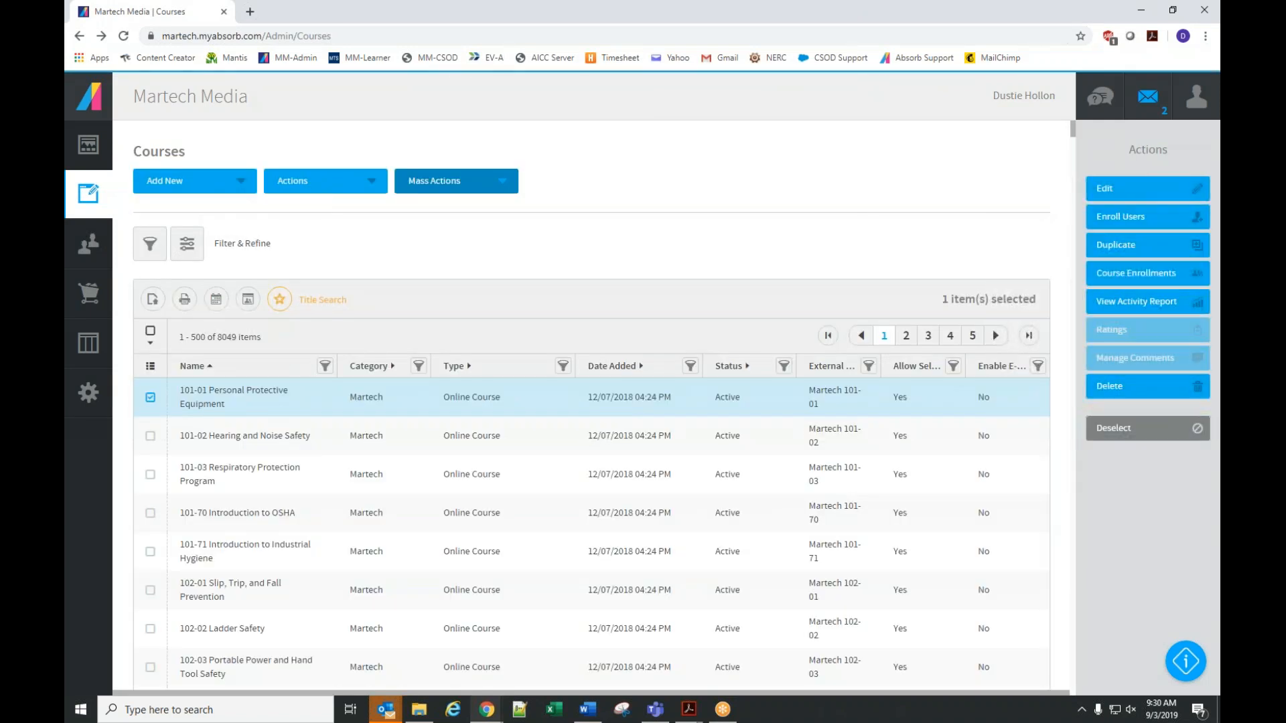
# Open the admin list of users and remove the "Last Name Starts With demo" filter
pyautogui.click(90, 248)
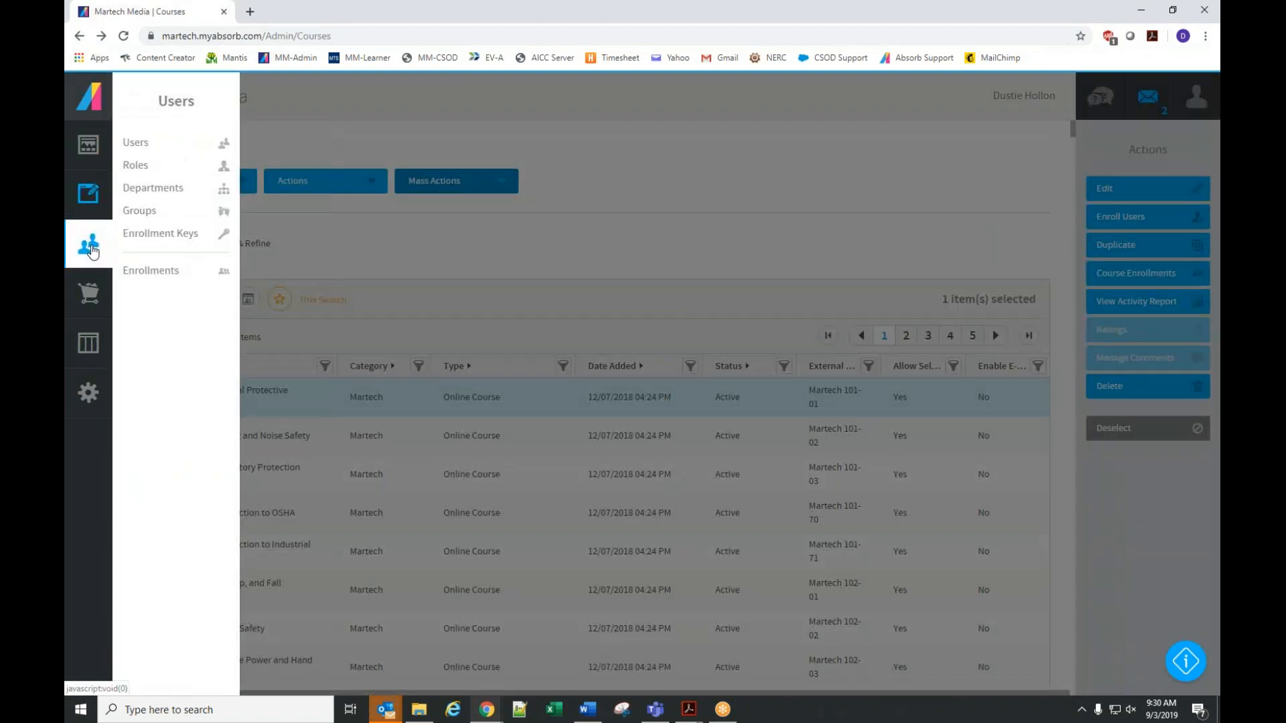
pyautogui.click(134, 144)
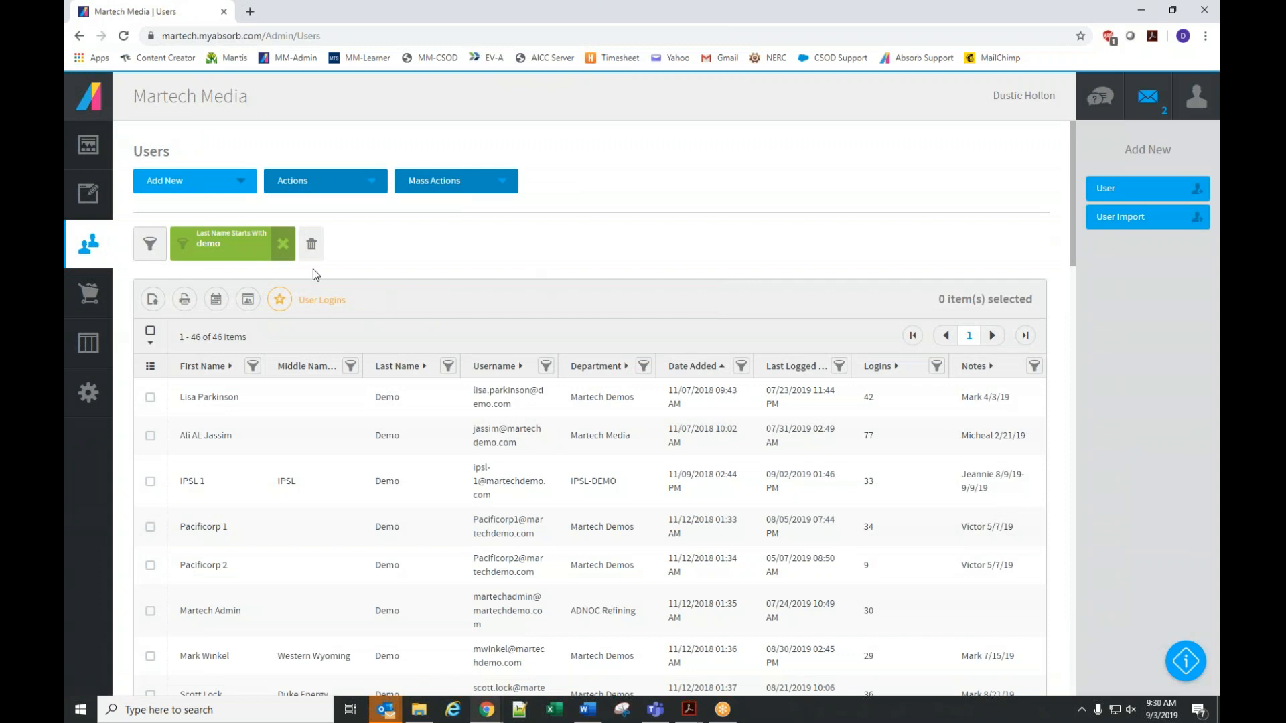
pyautogui.click(282, 243)
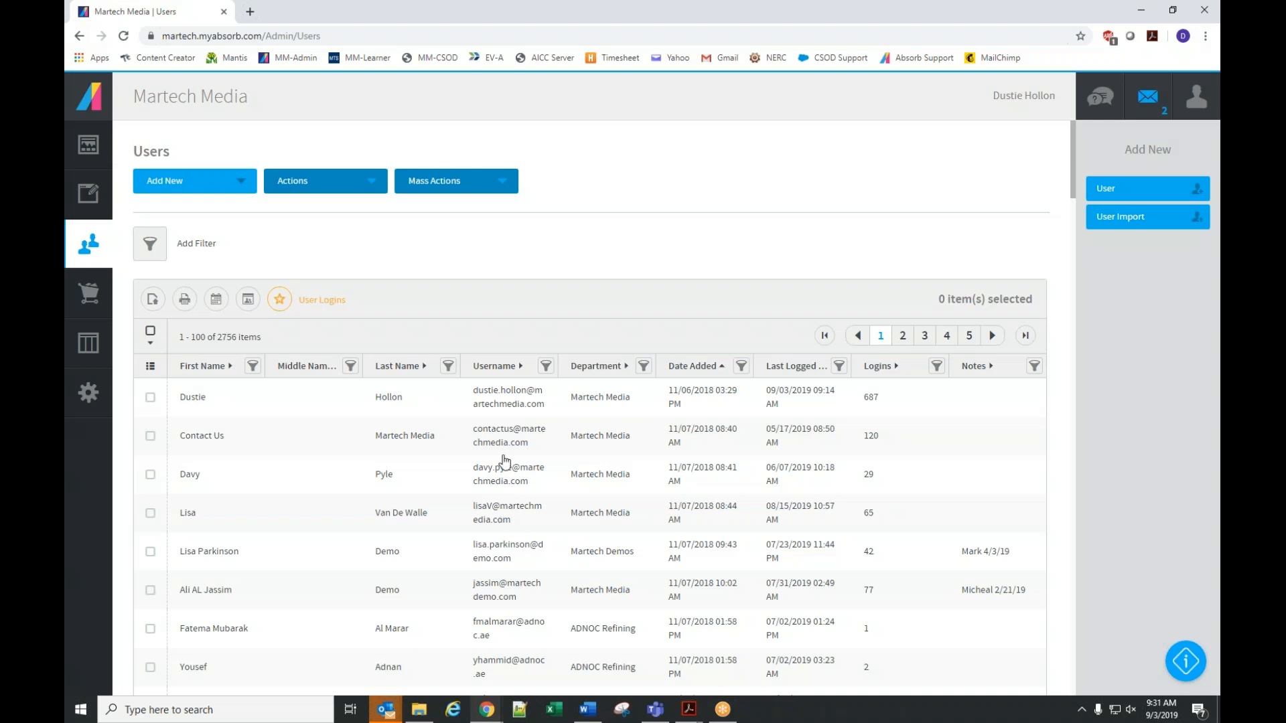
# Examine the Contact Us Martech Media user's info, details, account roles and custom fields, leaving the record without saving
pyautogui.click(593, 443)
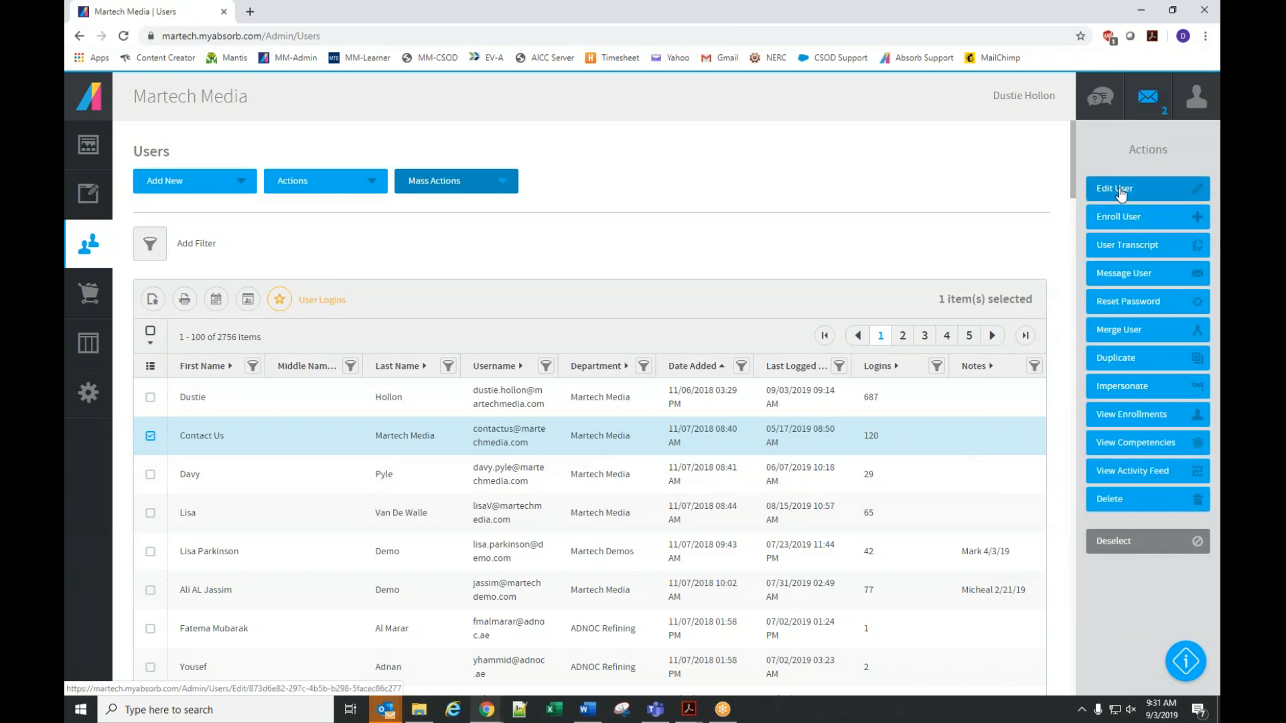
pyautogui.click(1120, 193)
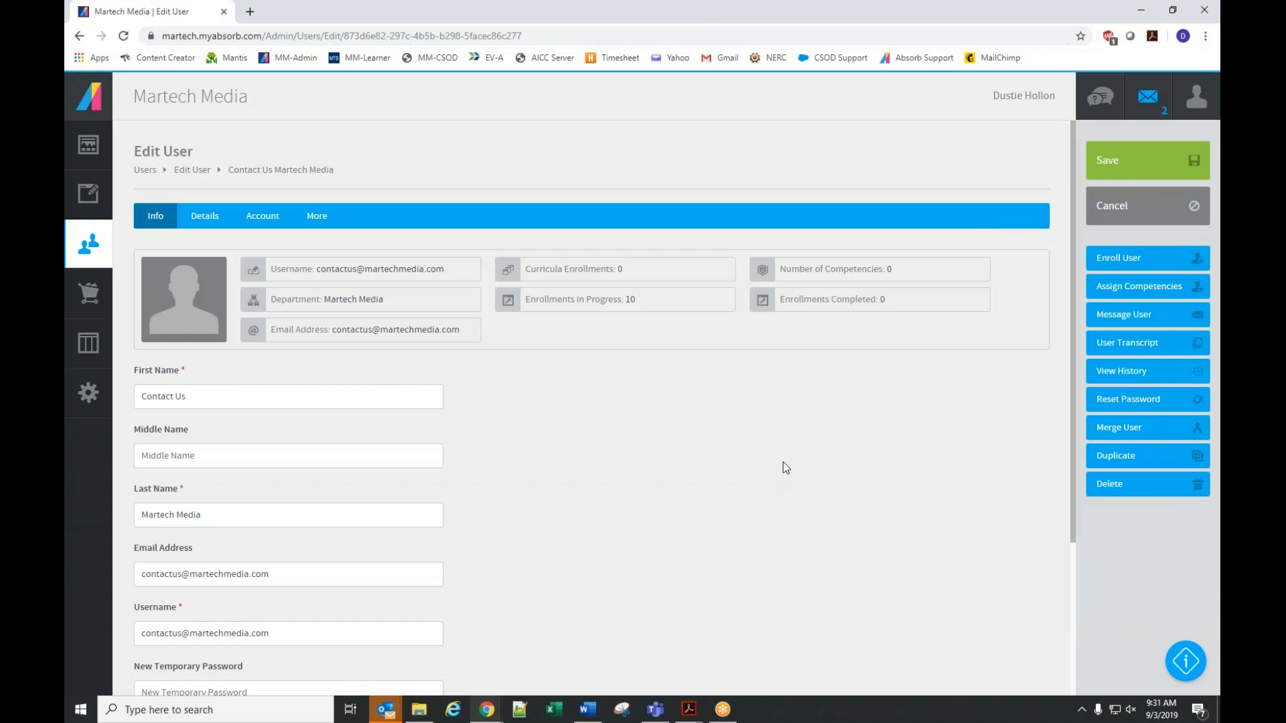
pyautogui.scroll(-2, 608, 464)
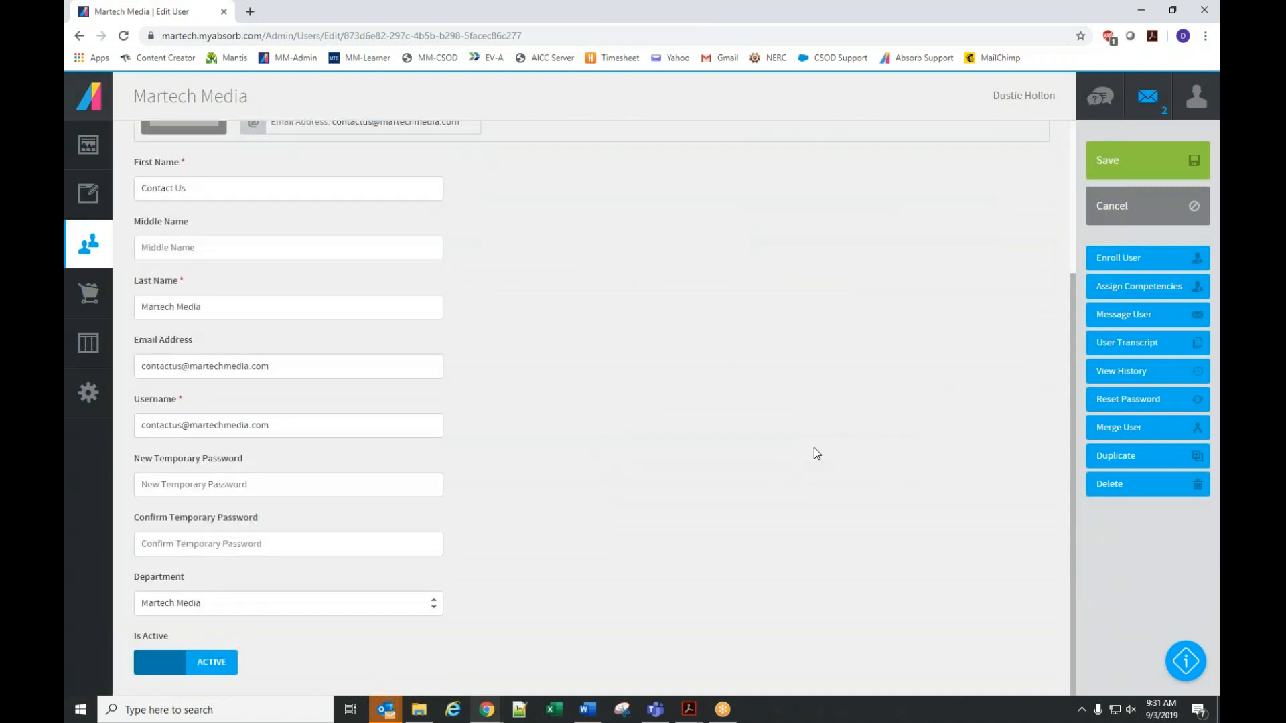
pyautogui.scroll(1, 725, 483)
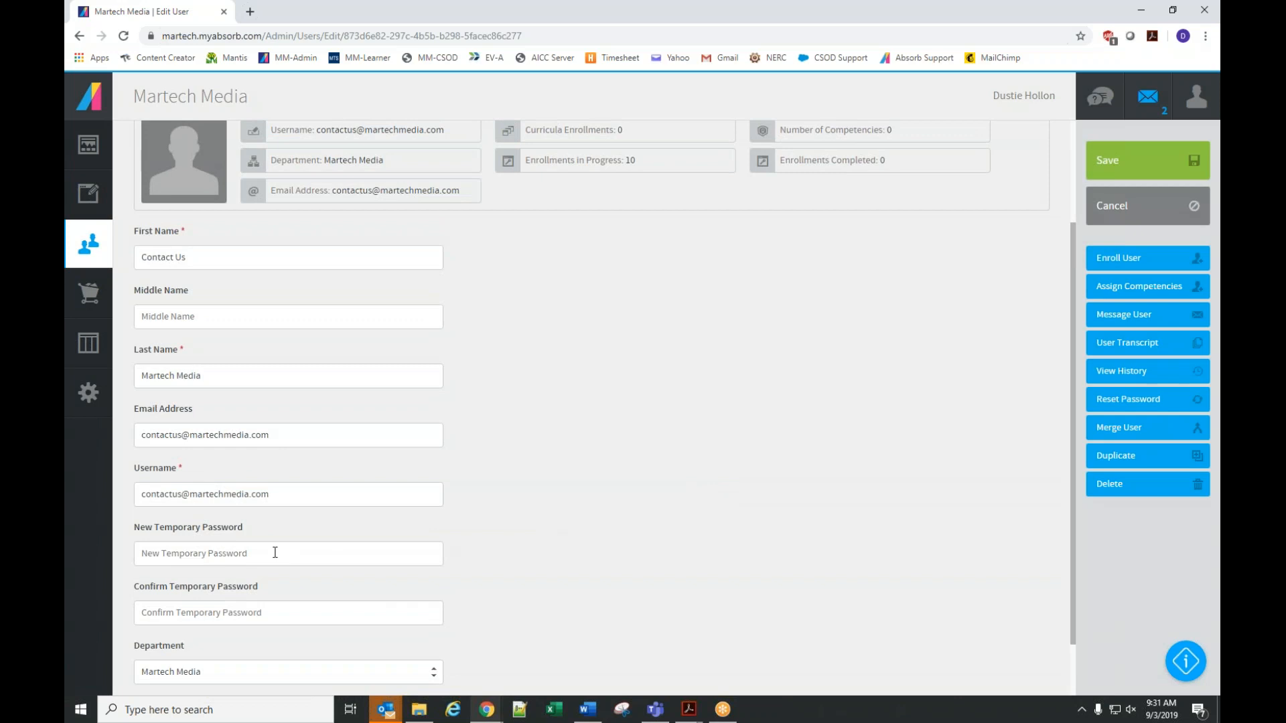
pyautogui.scroll(3, 504, 505)
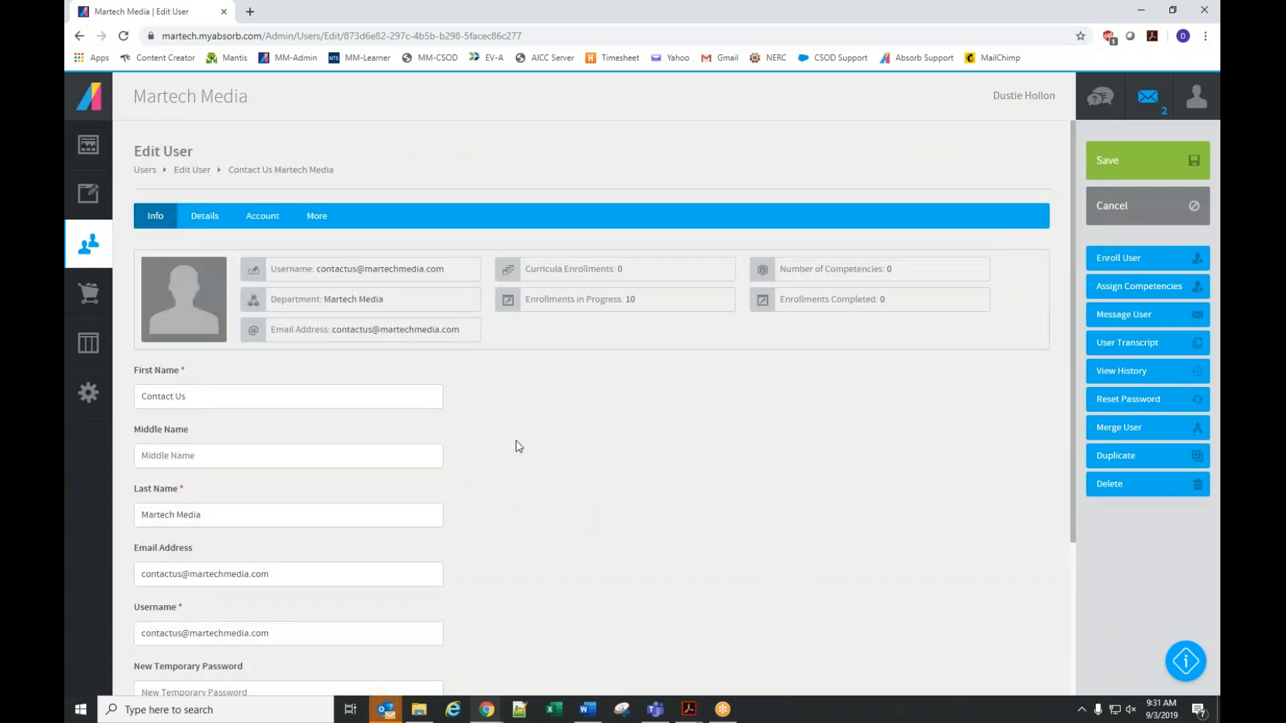
pyautogui.click(202, 218)
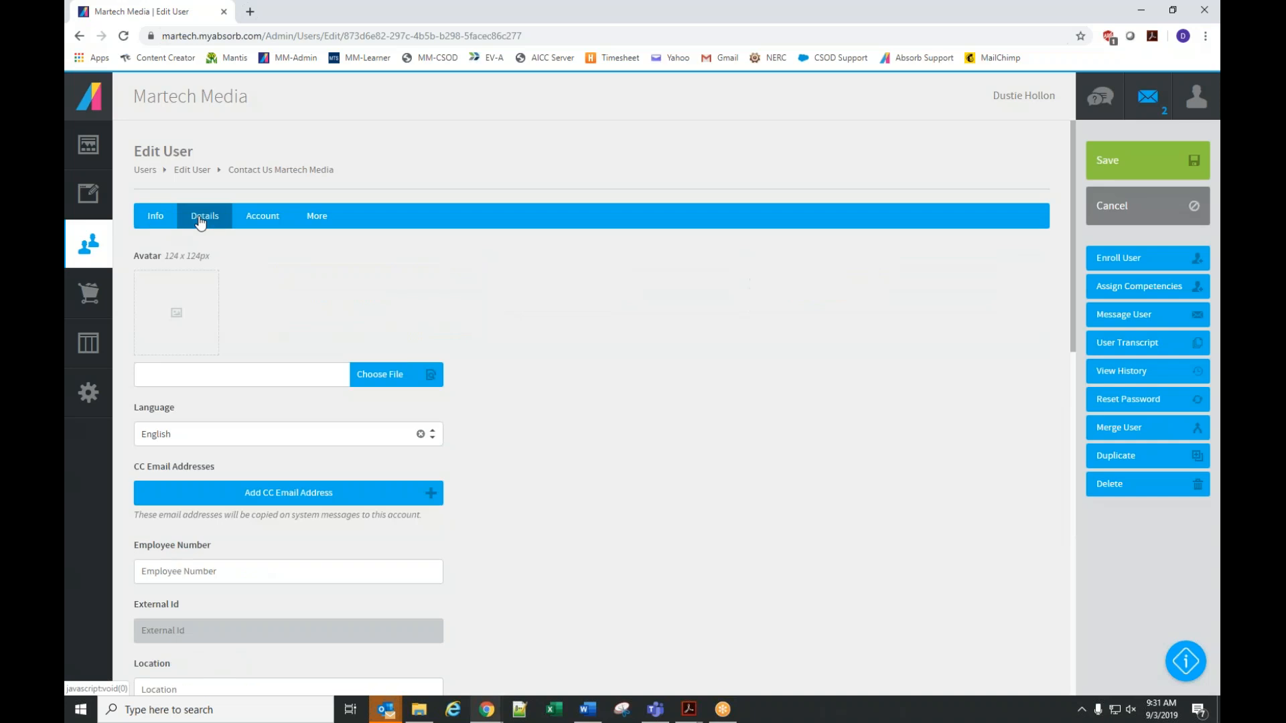
pyautogui.click(263, 221)
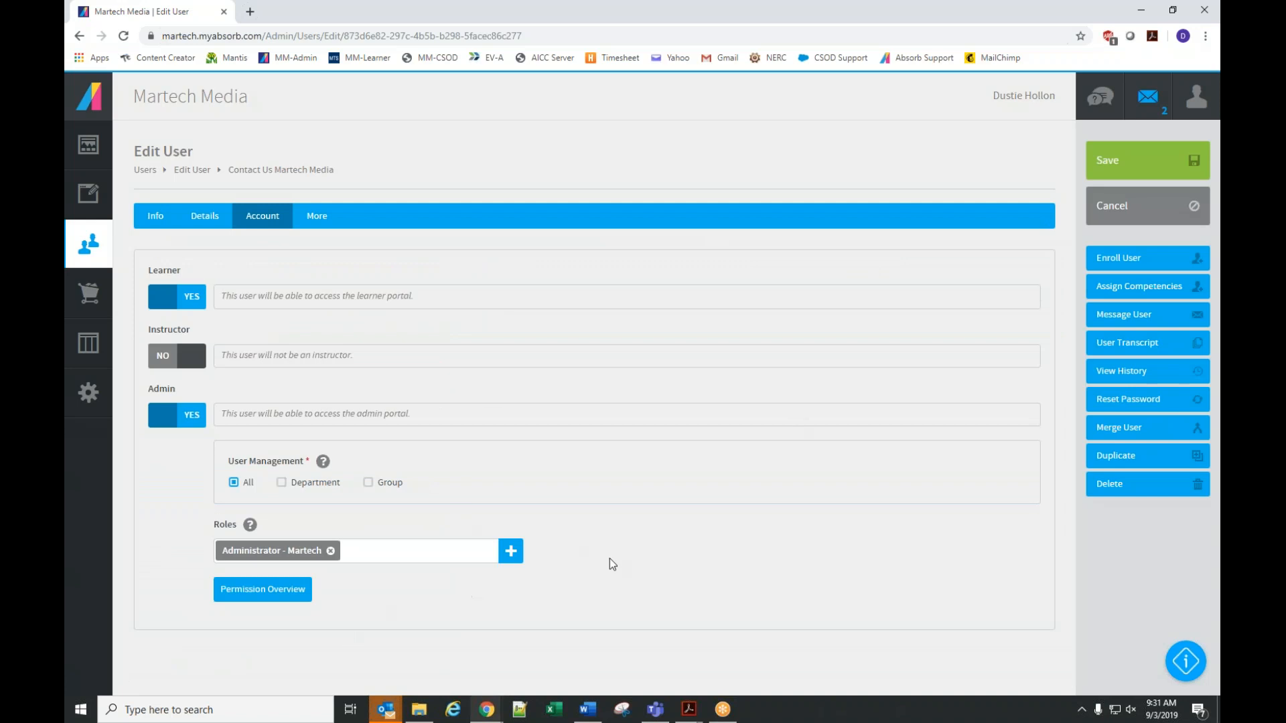
pyautogui.click(323, 227)
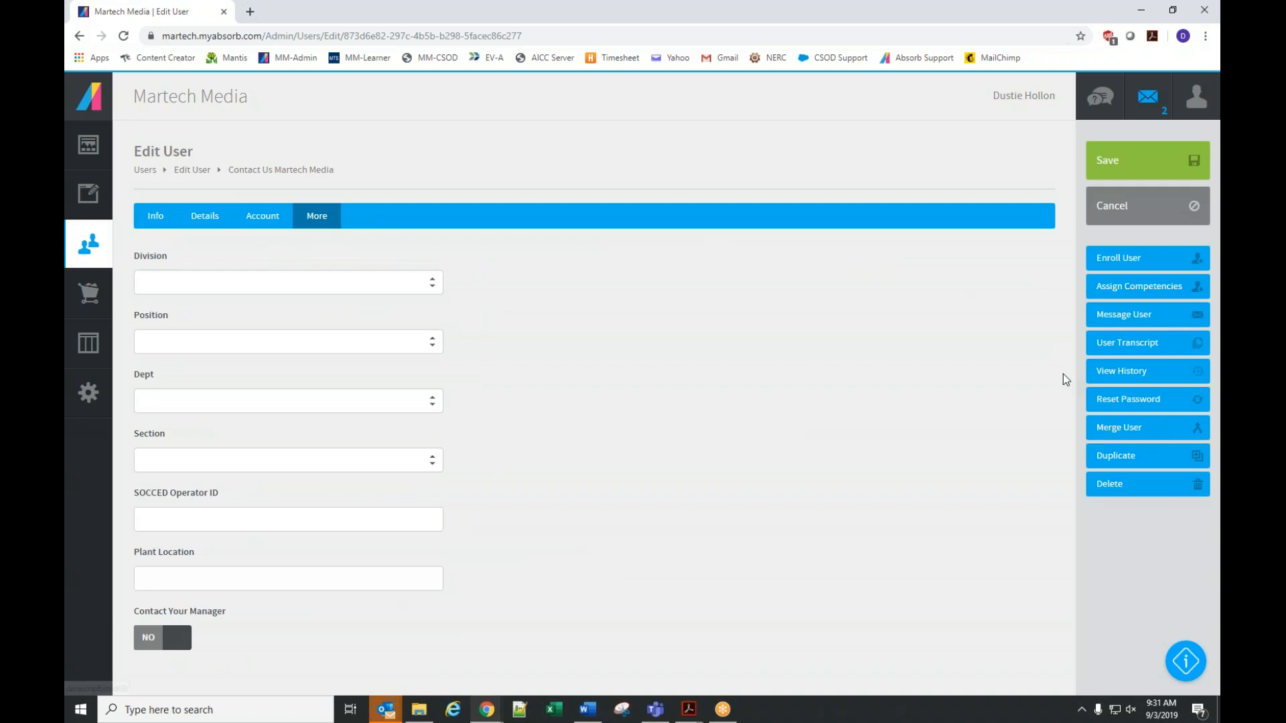
pyautogui.click(1141, 223)
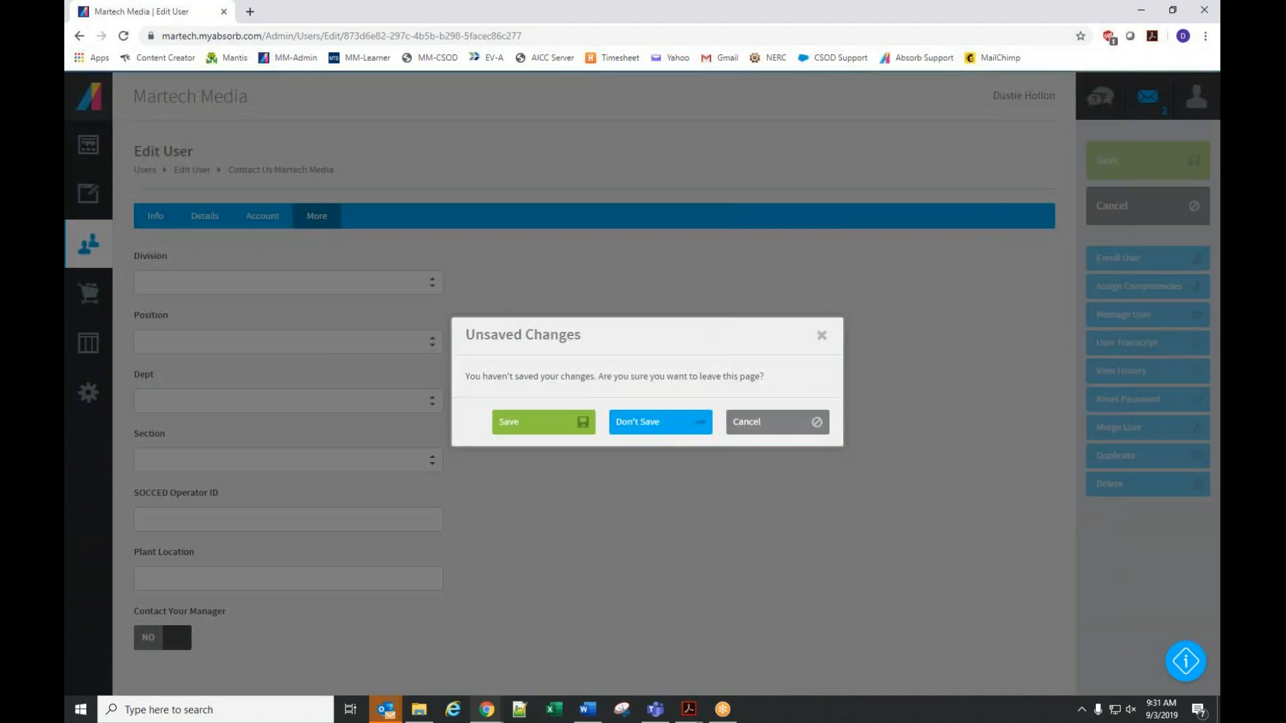
pyautogui.click(660, 429)
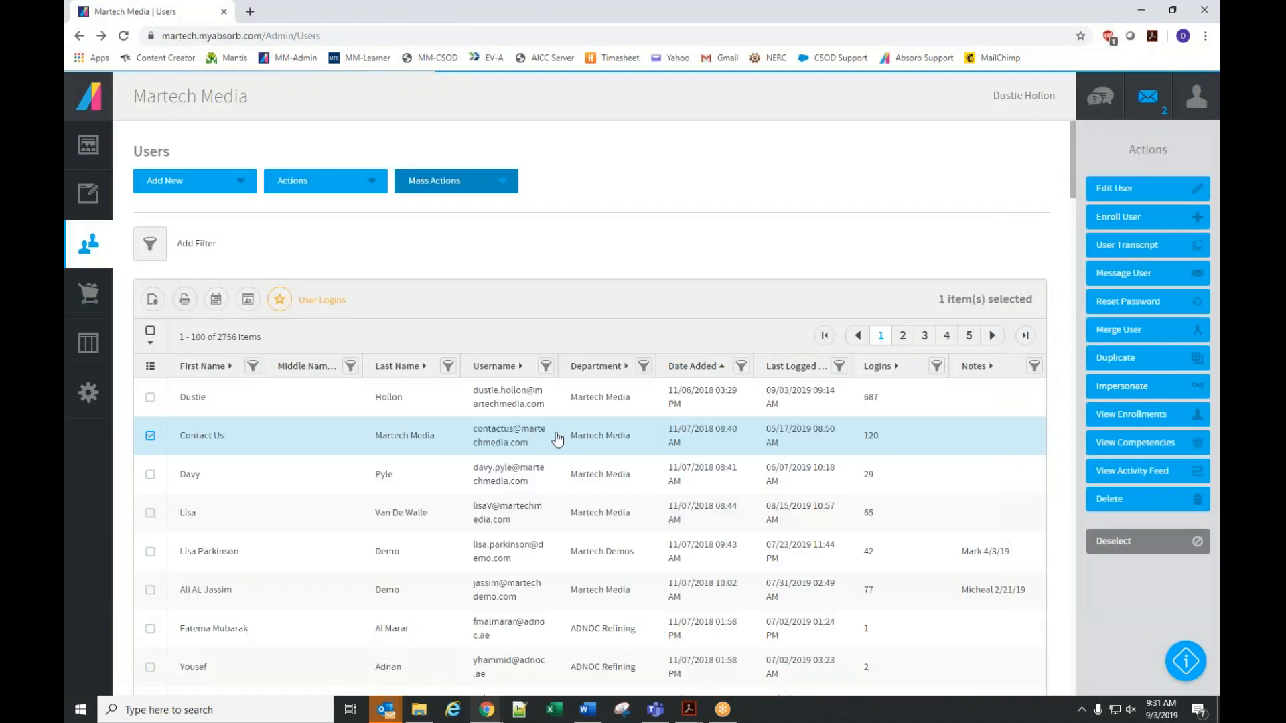
# Examine the first listed user's transcript, from certificates and course enrollments to curricula enrollments and external training, and return to the list
pyautogui.click(546, 405)
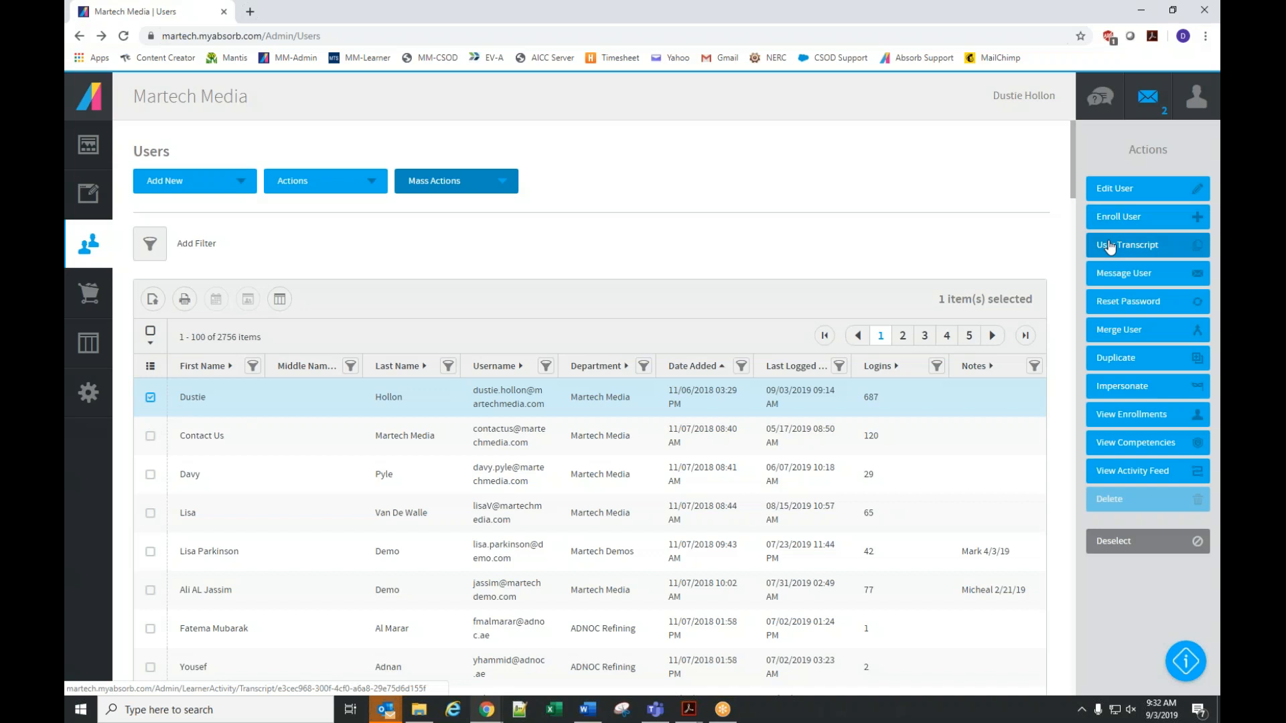
pyautogui.click(1113, 249)
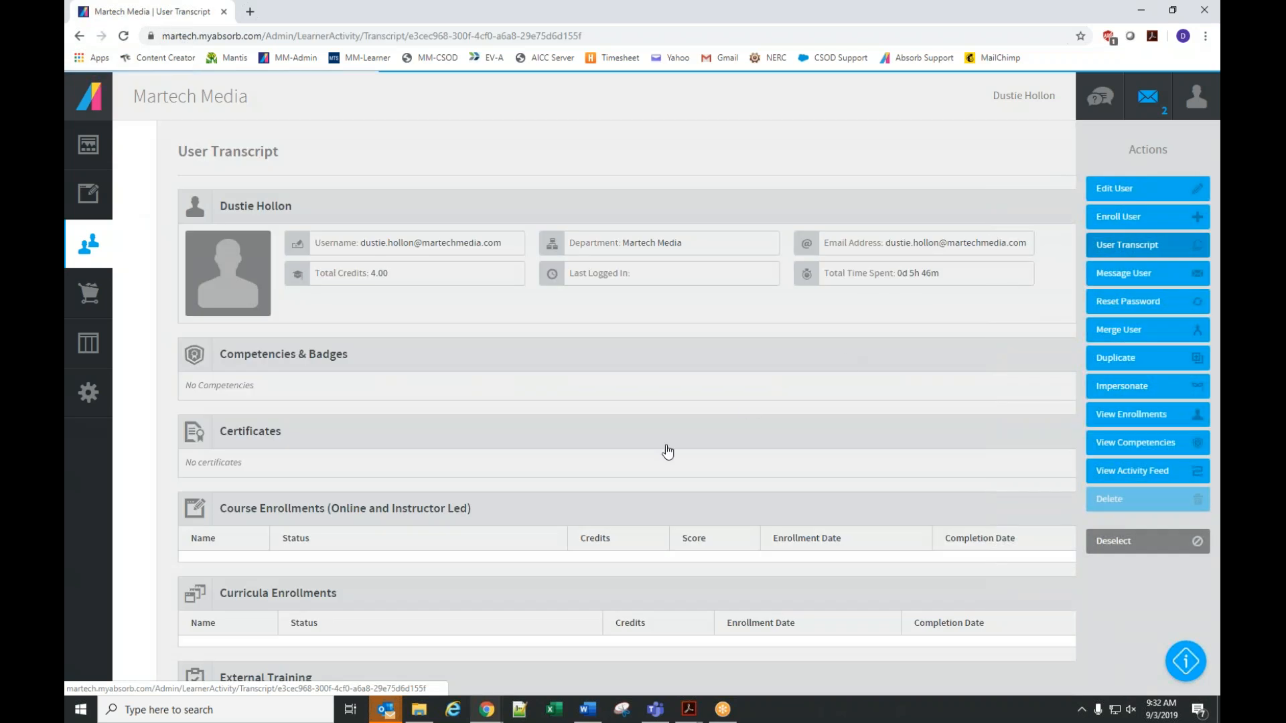
pyautogui.scroll(-4, 626, 472)
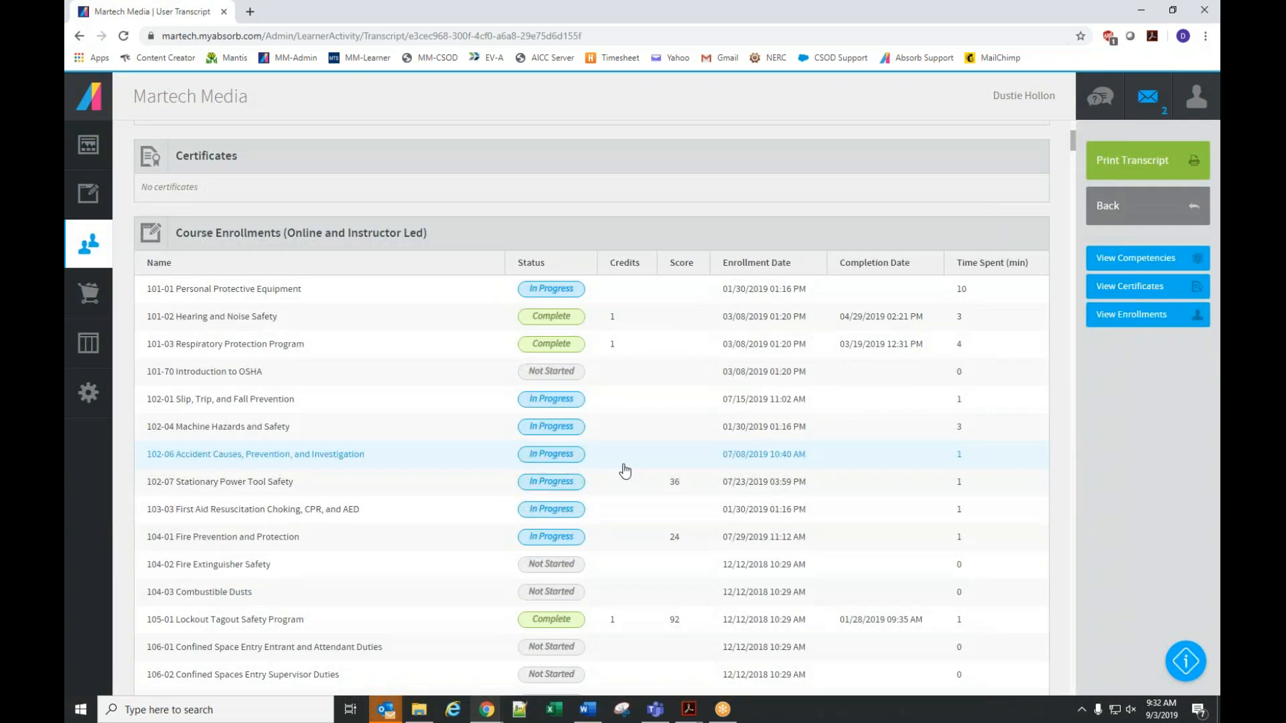
pyautogui.scroll(3, 623, 469)
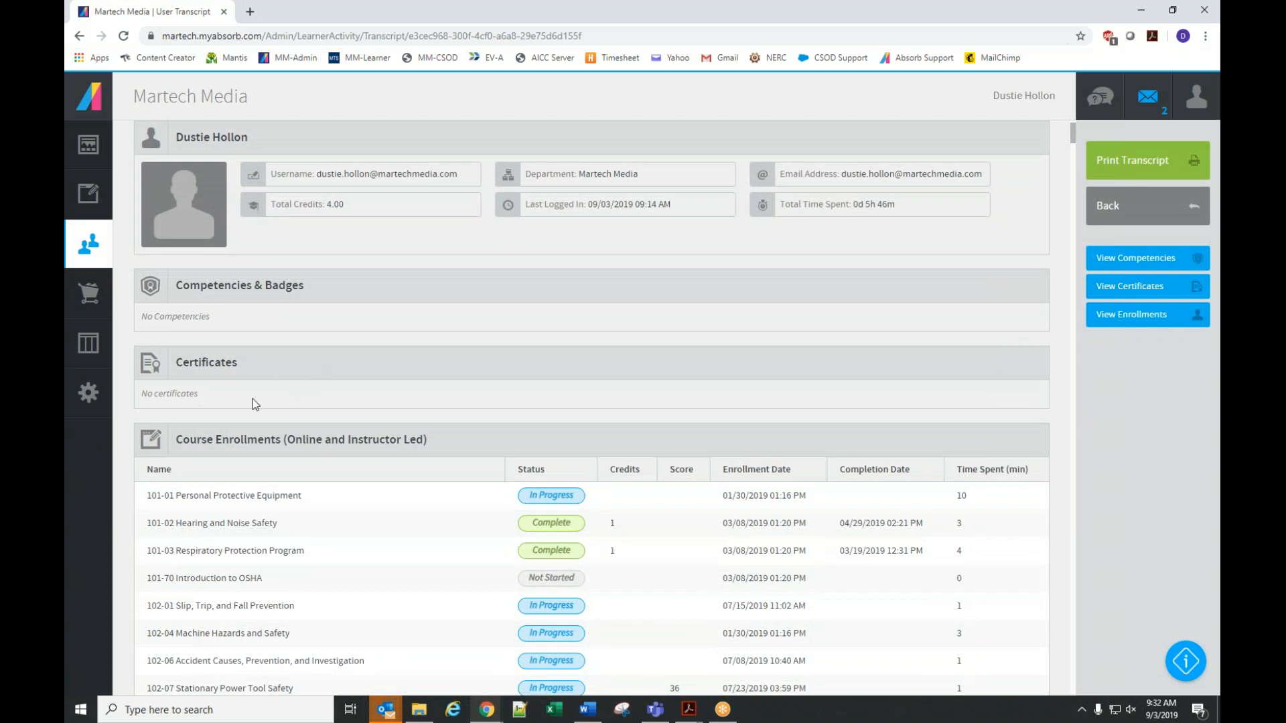
pyautogui.scroll(-4, 545, 510)
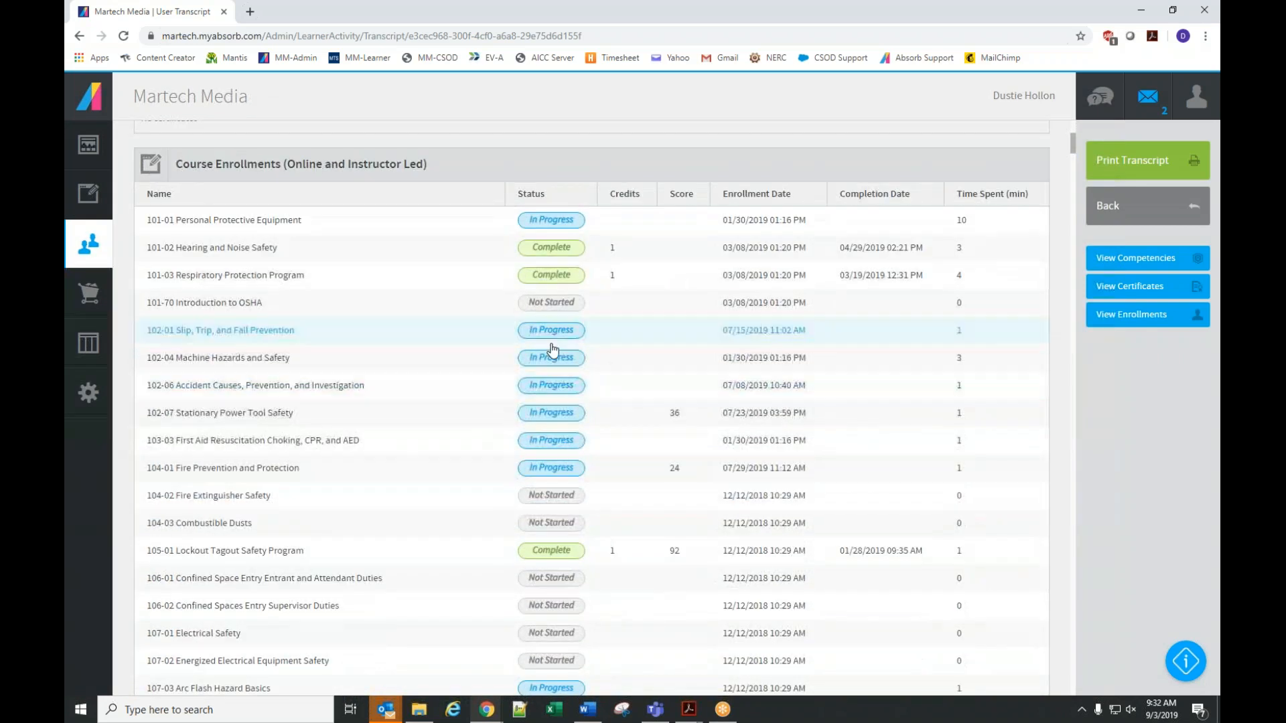
pyautogui.scroll(-7, 566, 496)
pyautogui.scroll(-10, 571, 514)
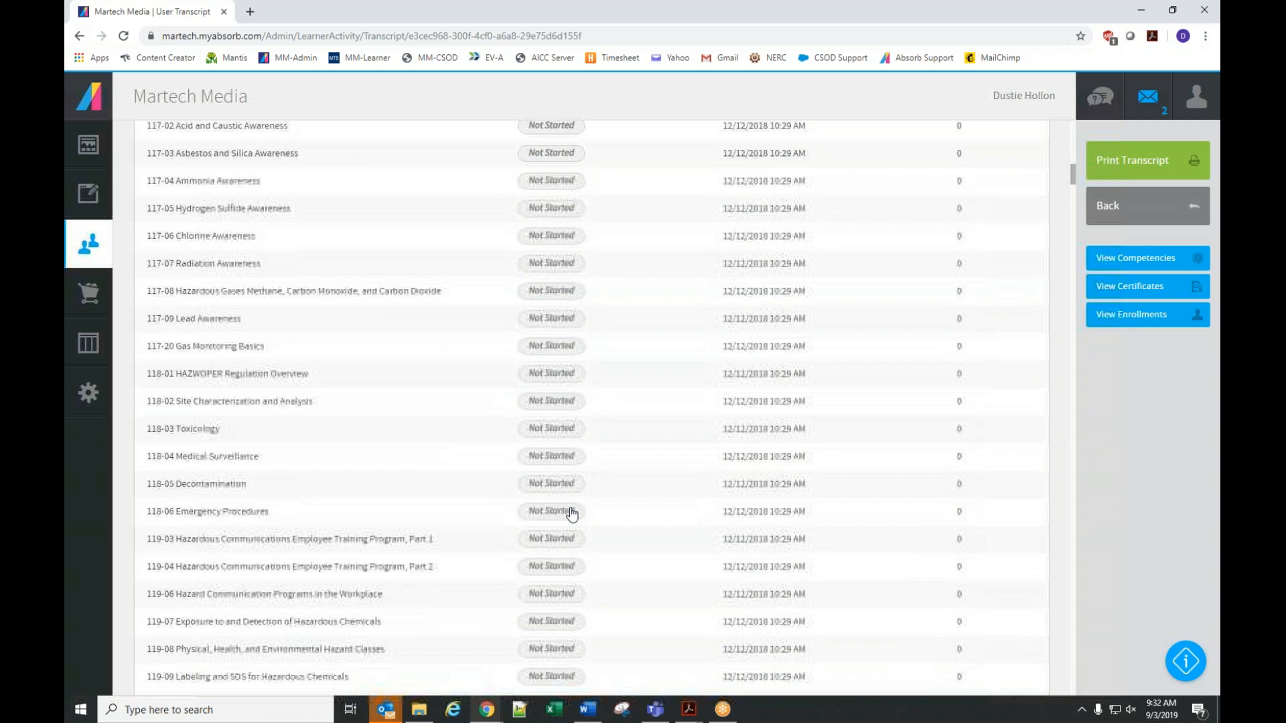
pyautogui.moveTo(1071, 190); pyautogui.dragTo(1084, 712)
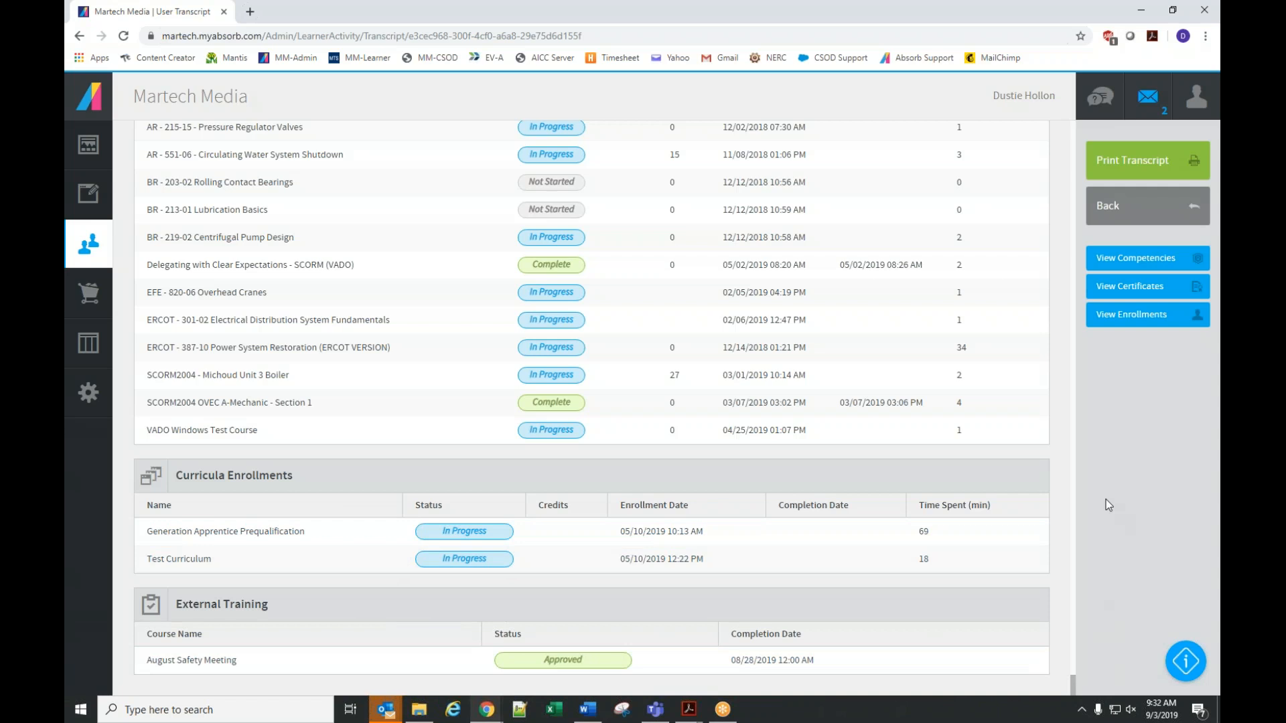
pyautogui.click(1106, 214)
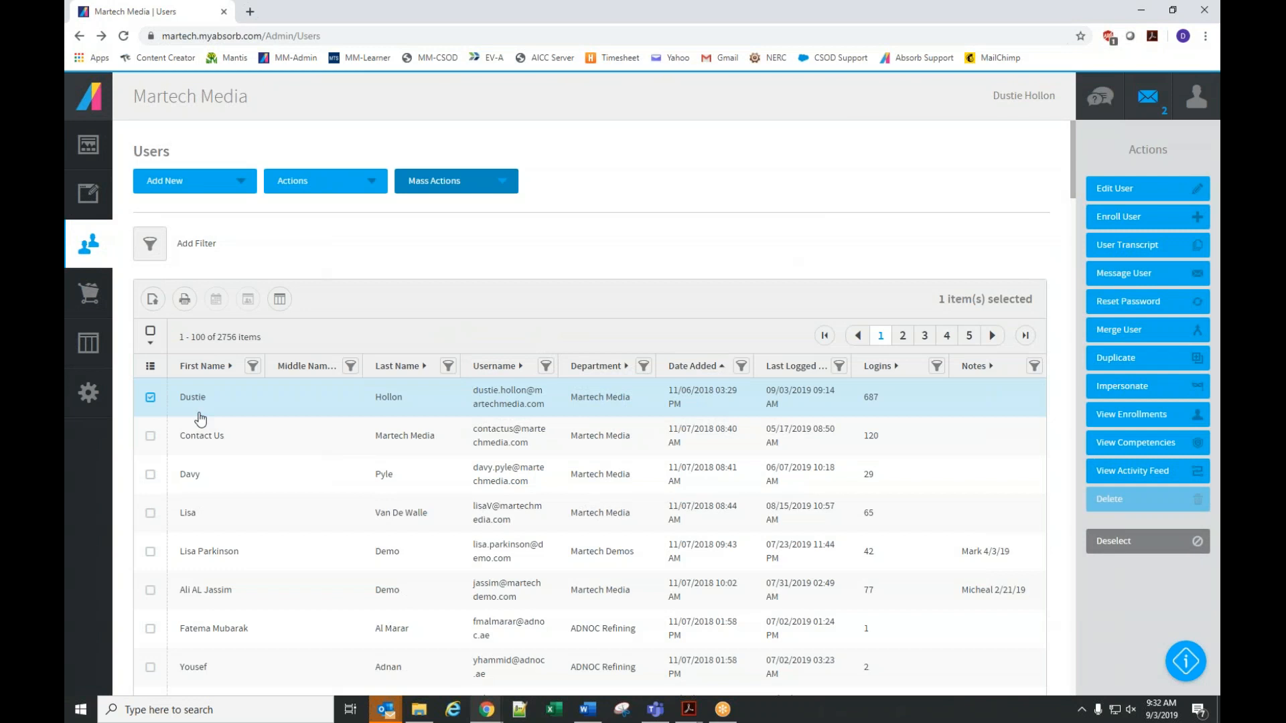
# Examine the first listed user's profile information and enrollment summary, leaving the record without saving
pyautogui.click(1131, 188)
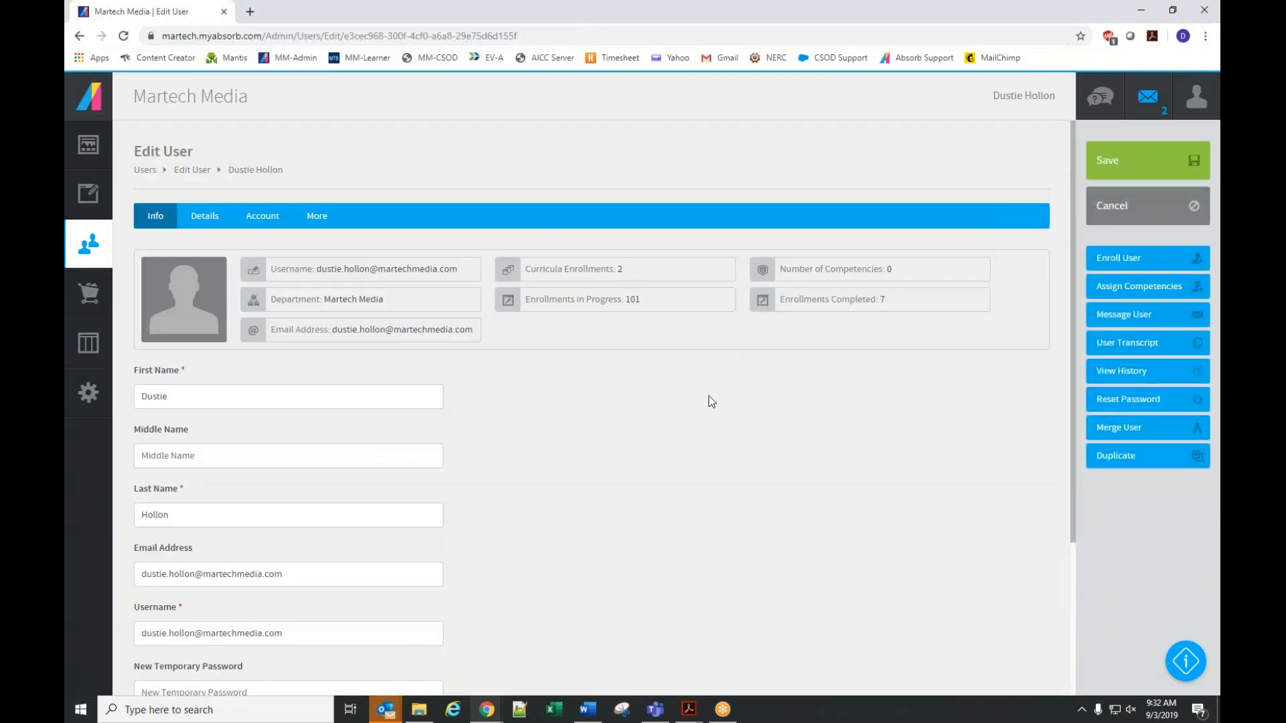
pyautogui.scroll(-3, 708, 401)
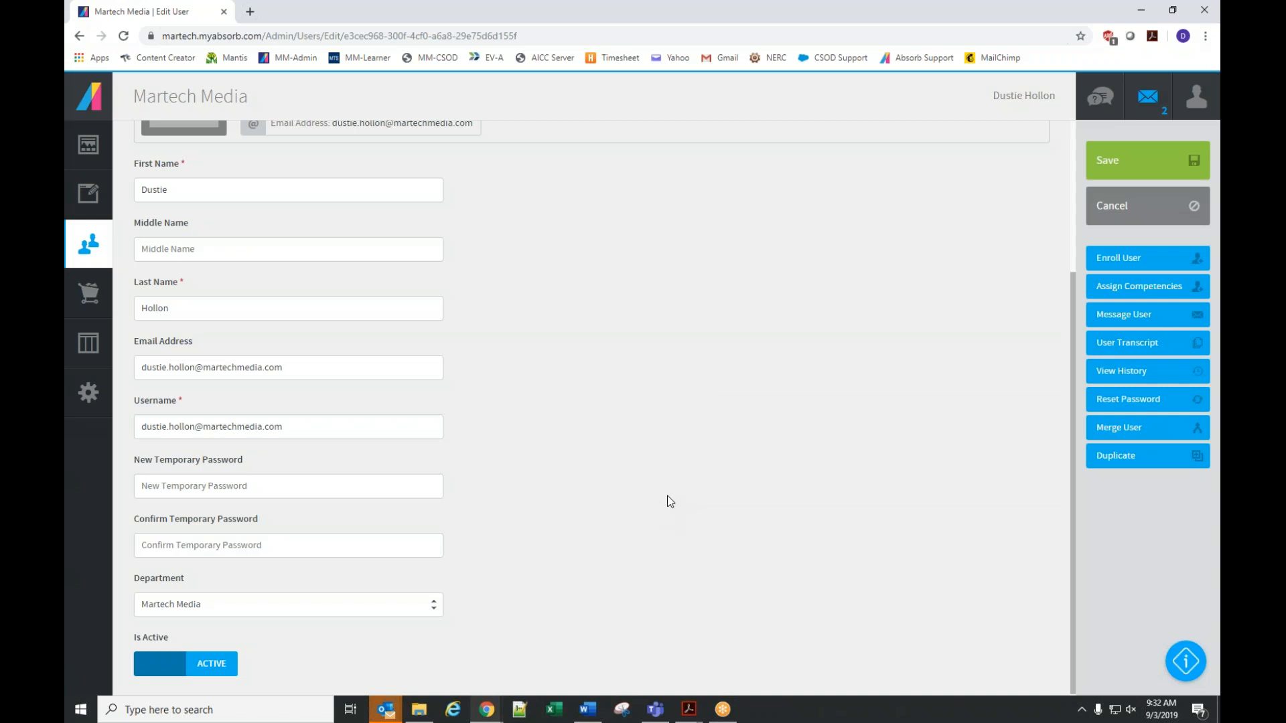
pyautogui.scroll(2, 670, 500)
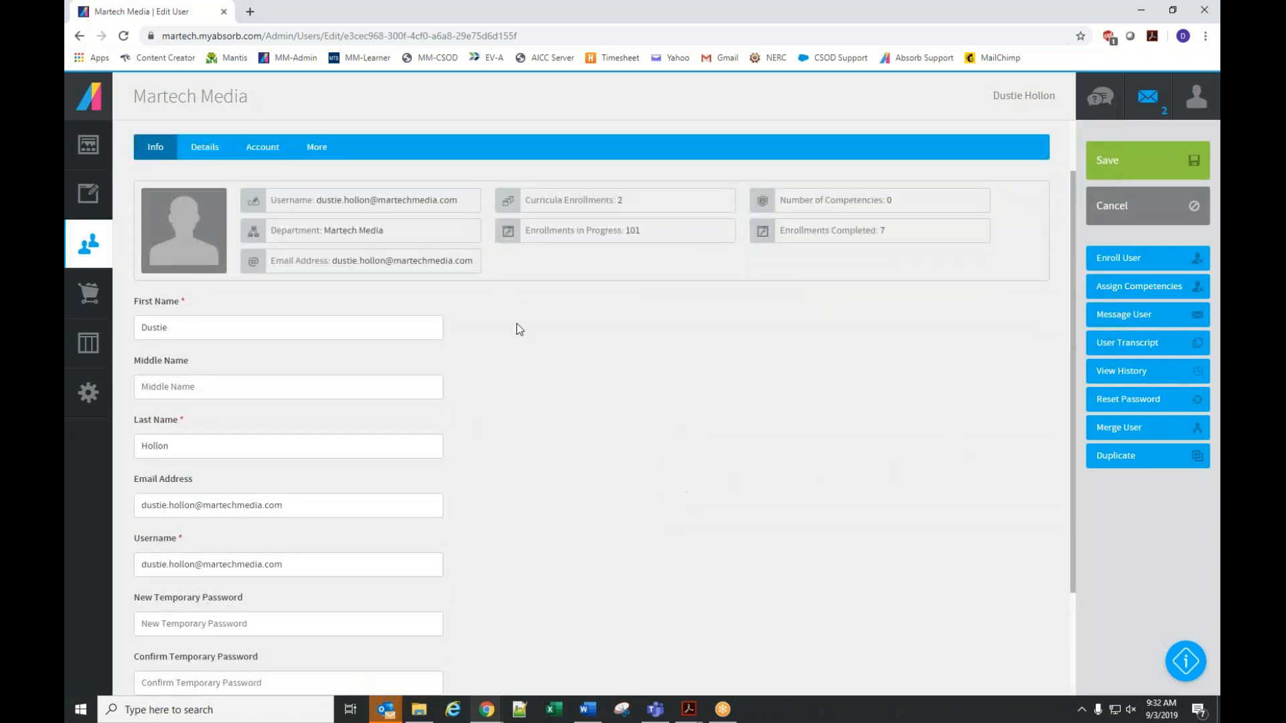
pyautogui.click(1131, 208)
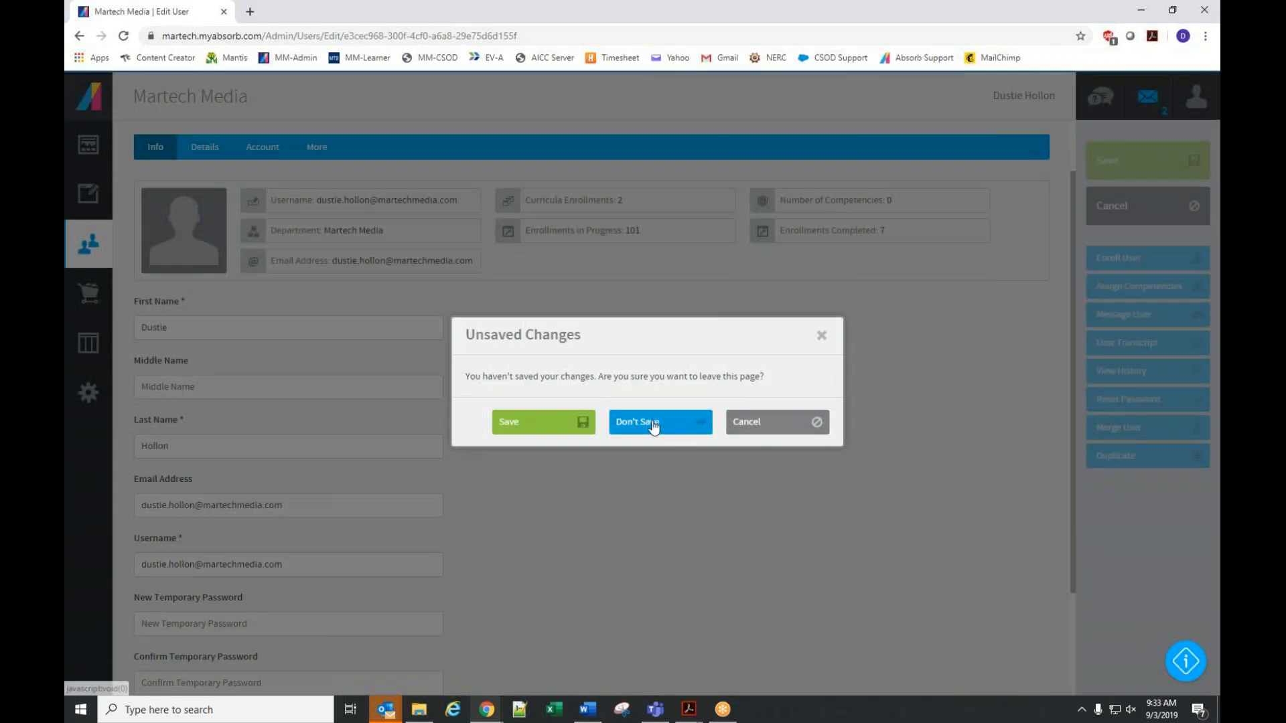
pyautogui.click(656, 423)
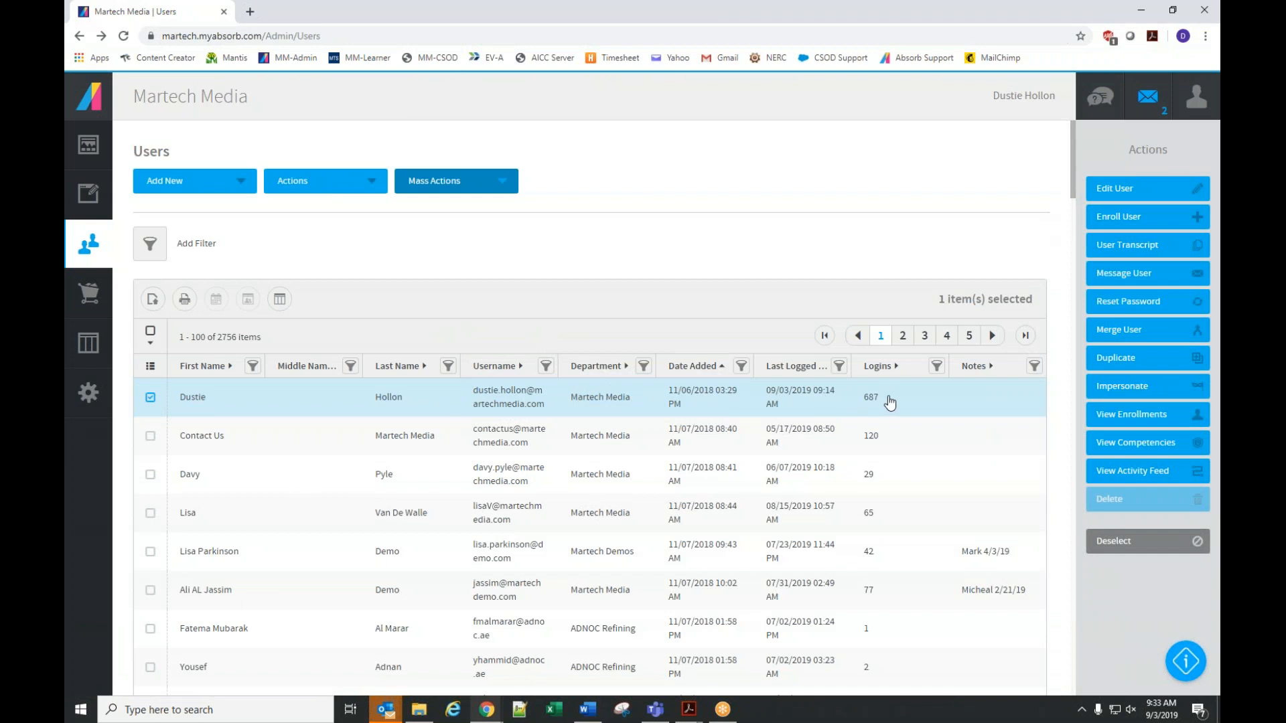
# Examine the first listed user's temporary password and department fields, and log out of the admin side without saving
pyautogui.click(1125, 193)
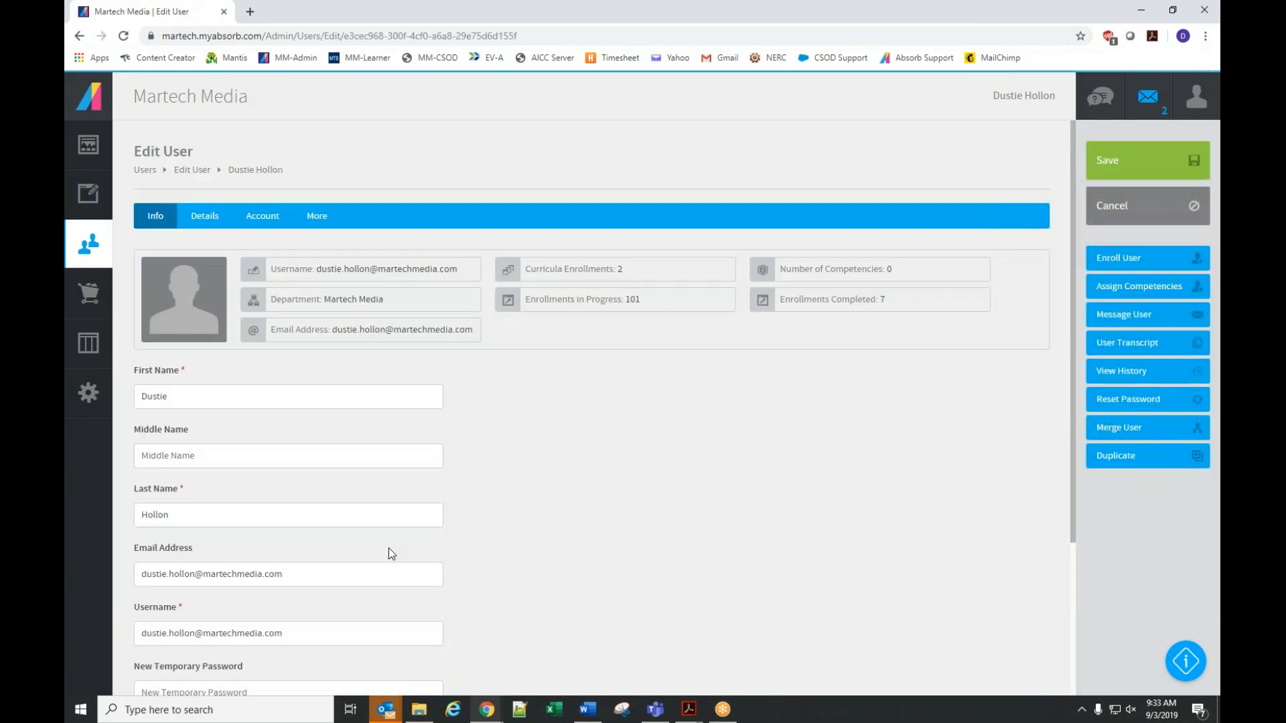
pyautogui.scroll(-3, 403, 552)
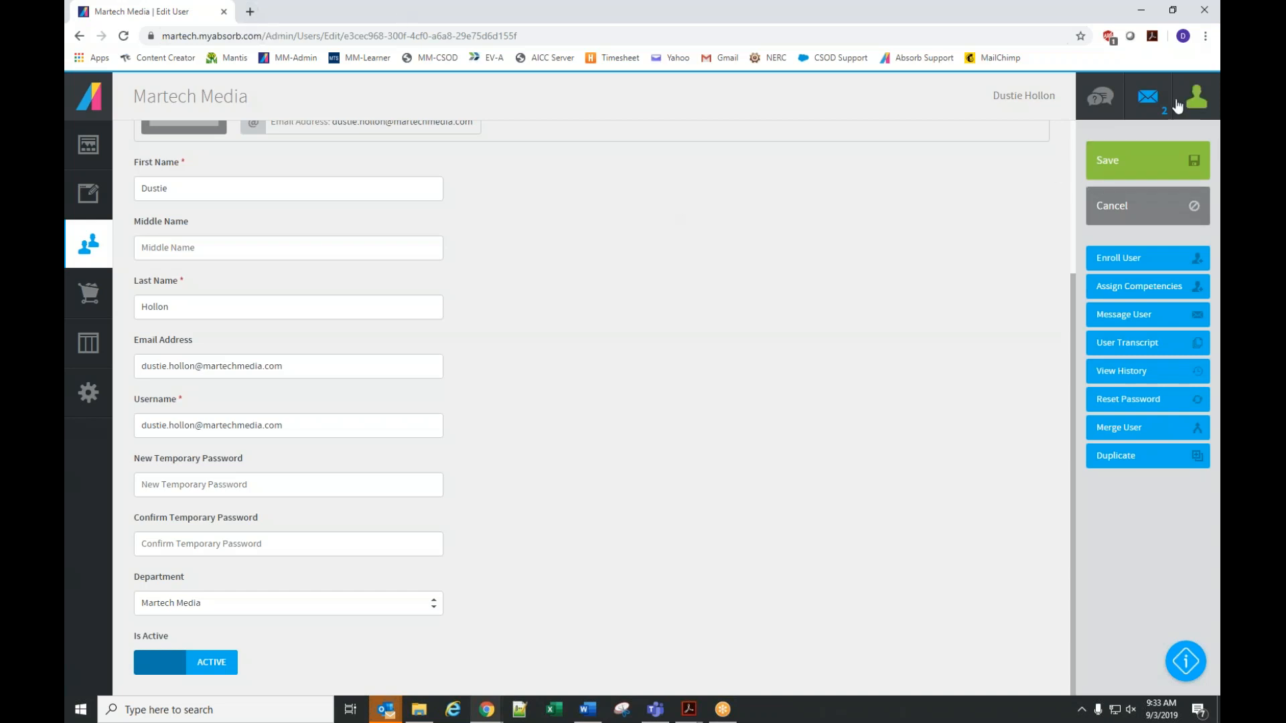
pyautogui.click(1197, 97)
pyautogui.click(1153, 487)
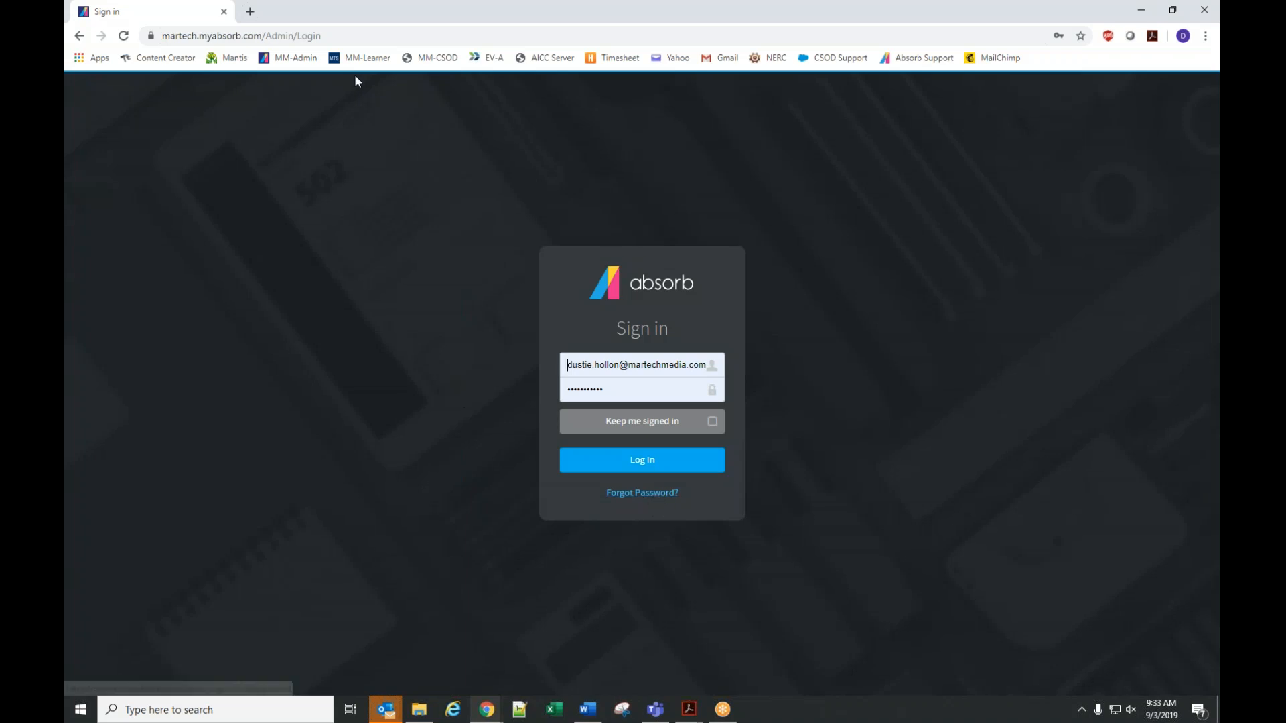
# Examine the Forgot Password form of the MM-Learner portal and return to its login page
pyautogui.click(360, 57)
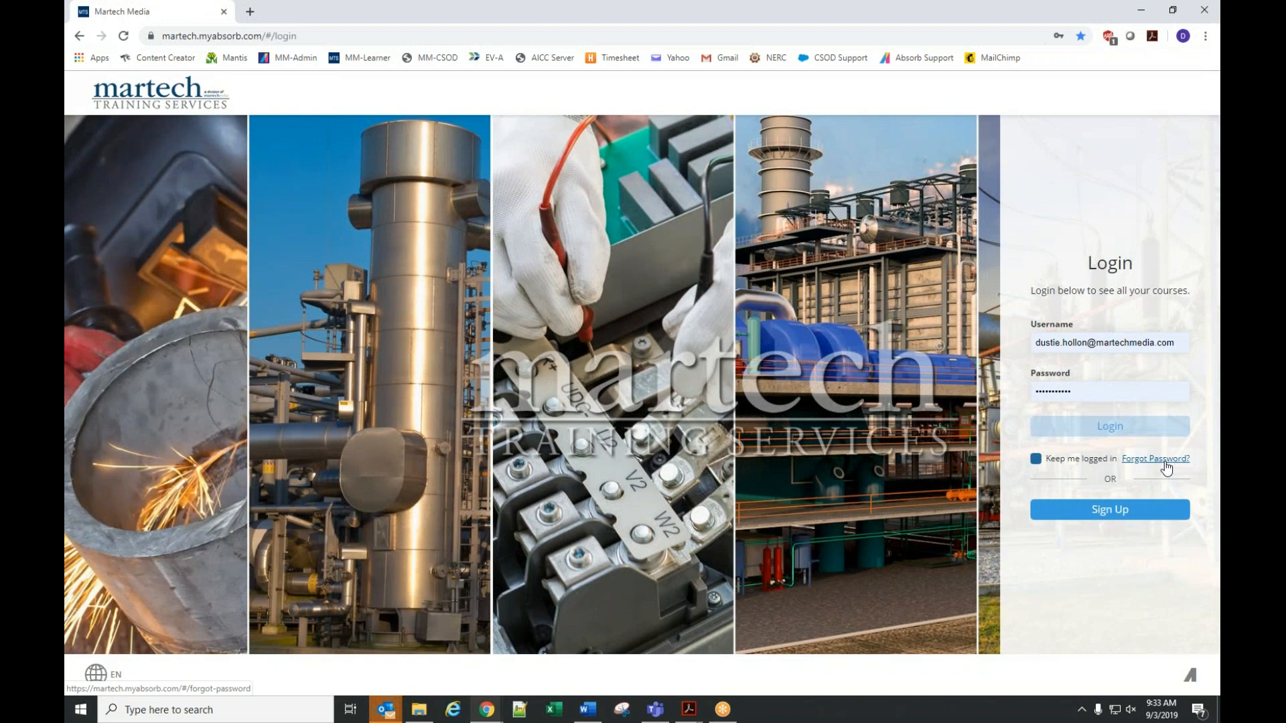
pyautogui.click(1166, 469)
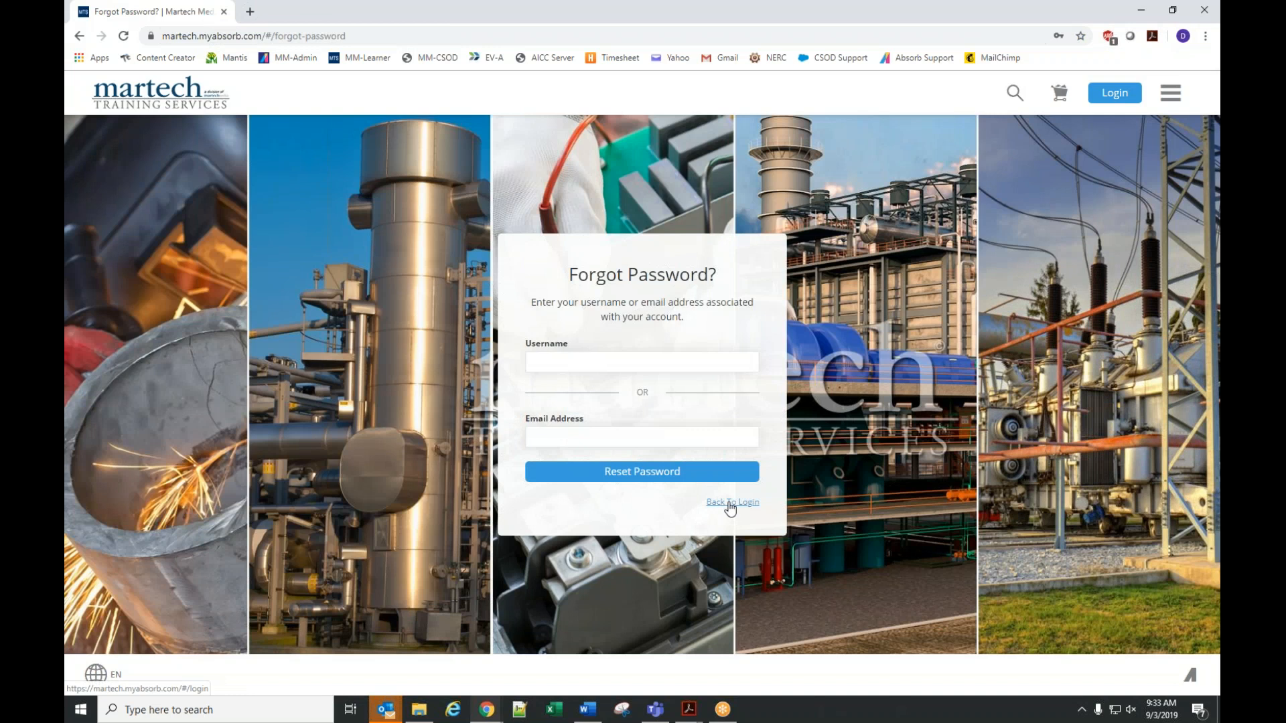
pyautogui.click(729, 505)
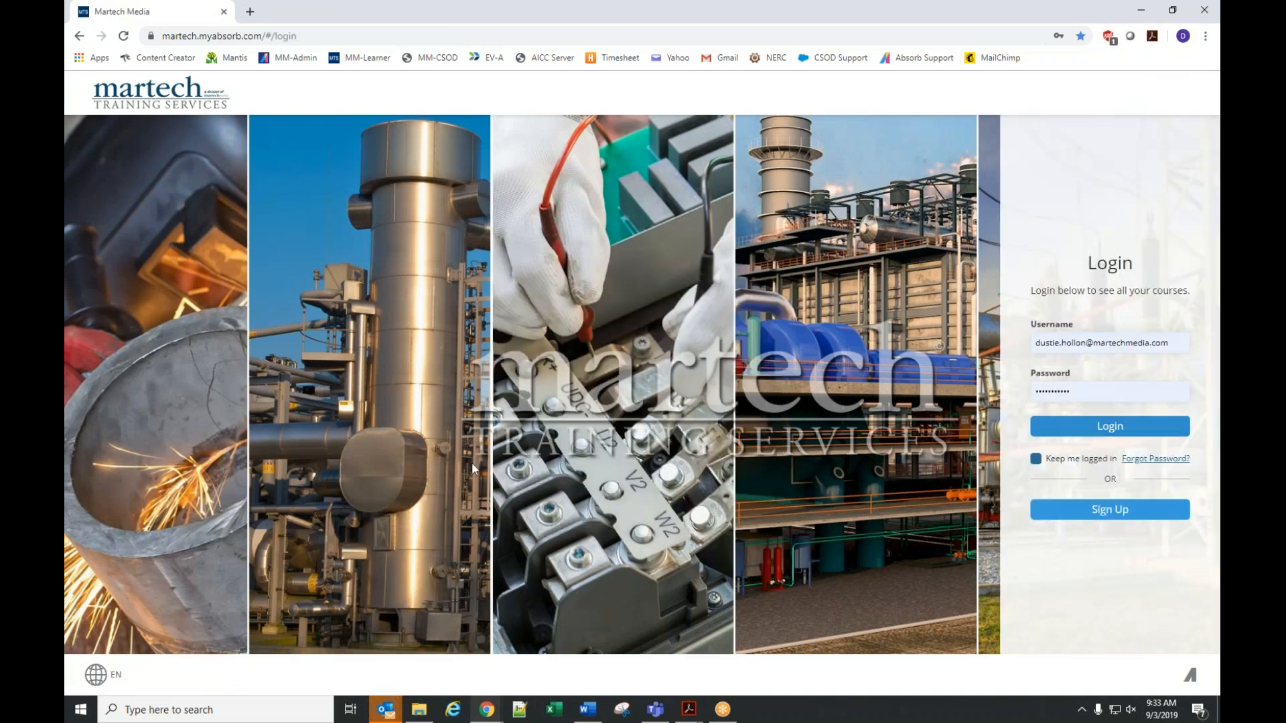
# Log in to the admin side with the prefilled credentials and open the users list without the "Last Name Starts With demo" filter
pyautogui.click(289, 57)
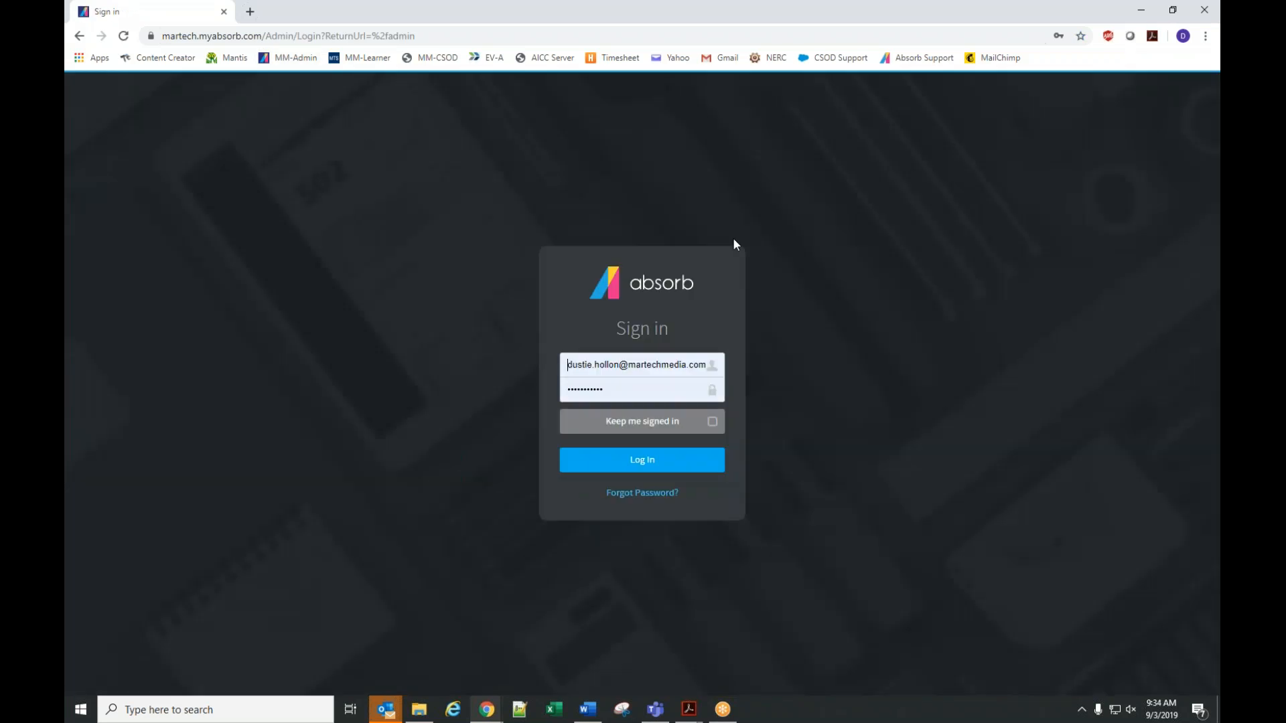
pyautogui.click(624, 467)
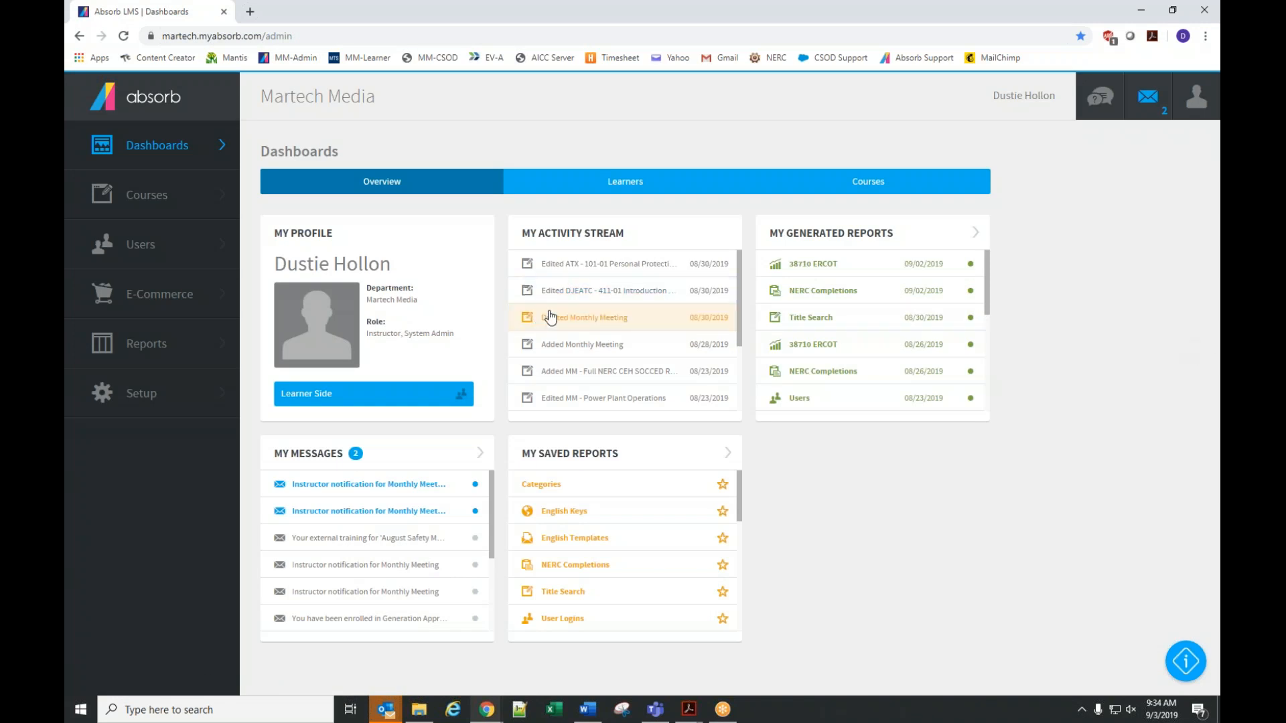
pyautogui.click(141, 246)
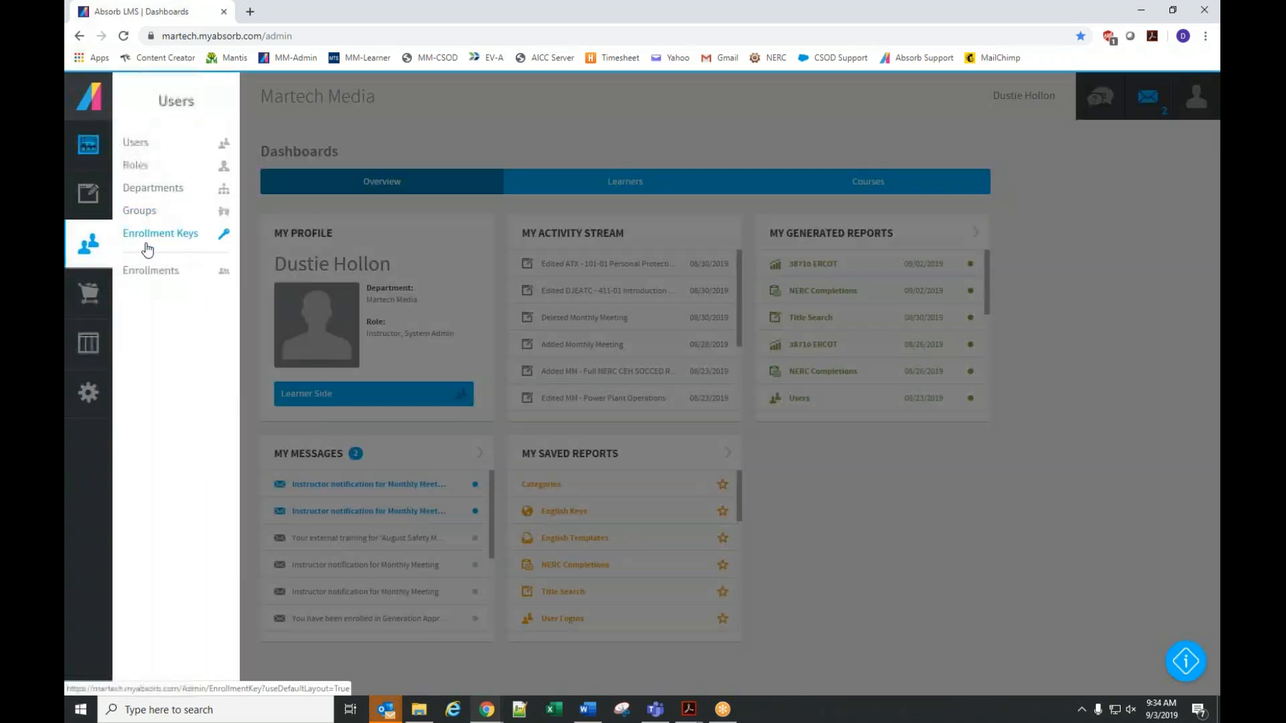
pyautogui.click(134, 142)
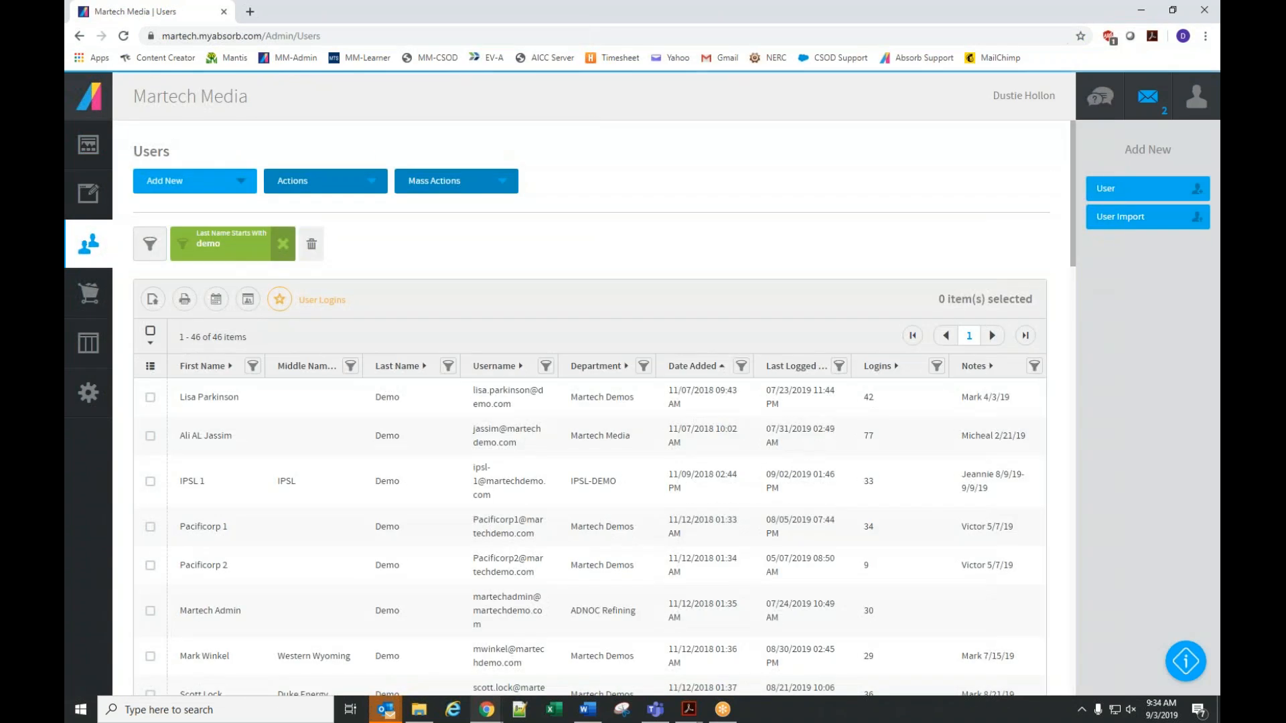
pyautogui.click(283, 244)
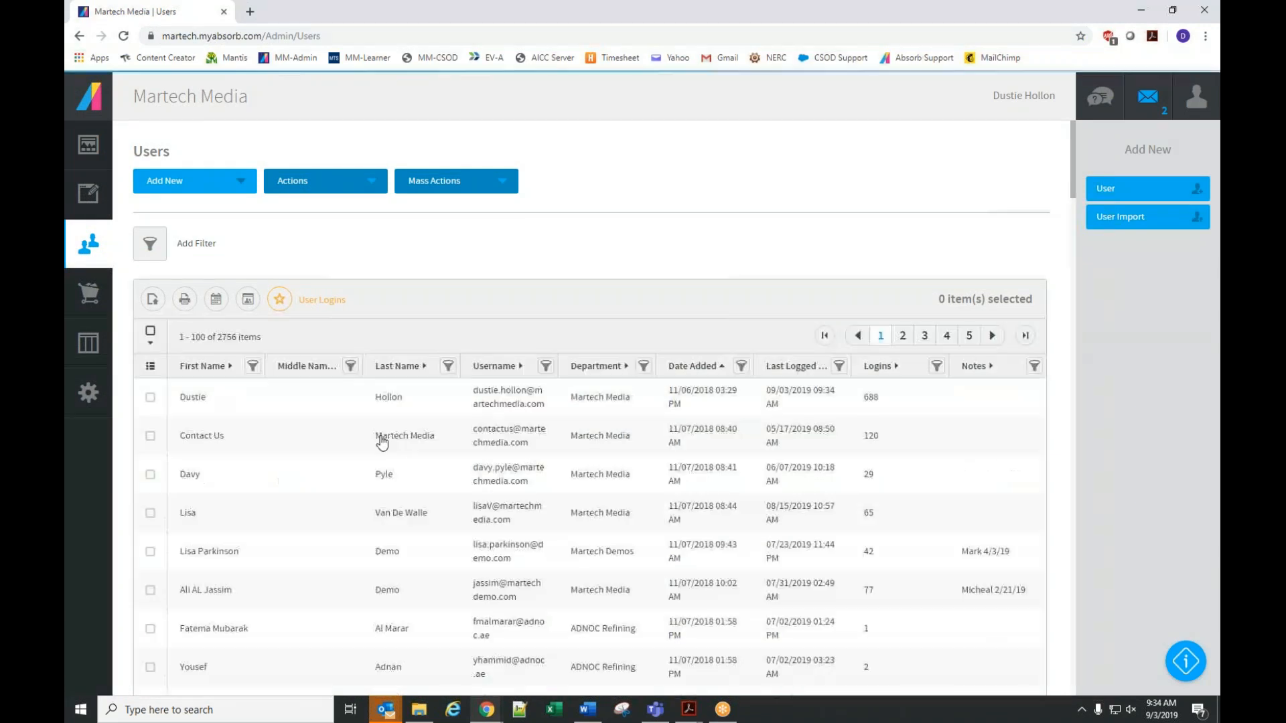
# Examine the first listed user's course enrollments, including progress, status, score, and enrollment and completion dates
pyautogui.click(495, 410)
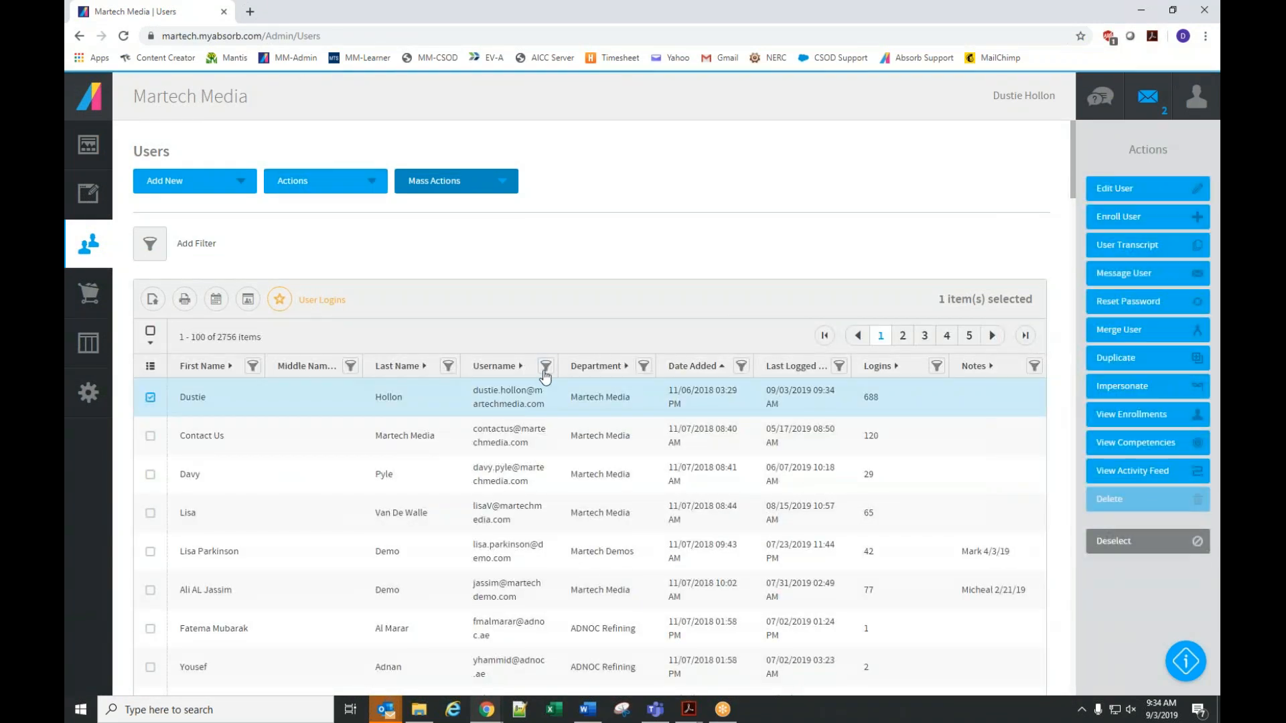
pyautogui.click(1125, 419)
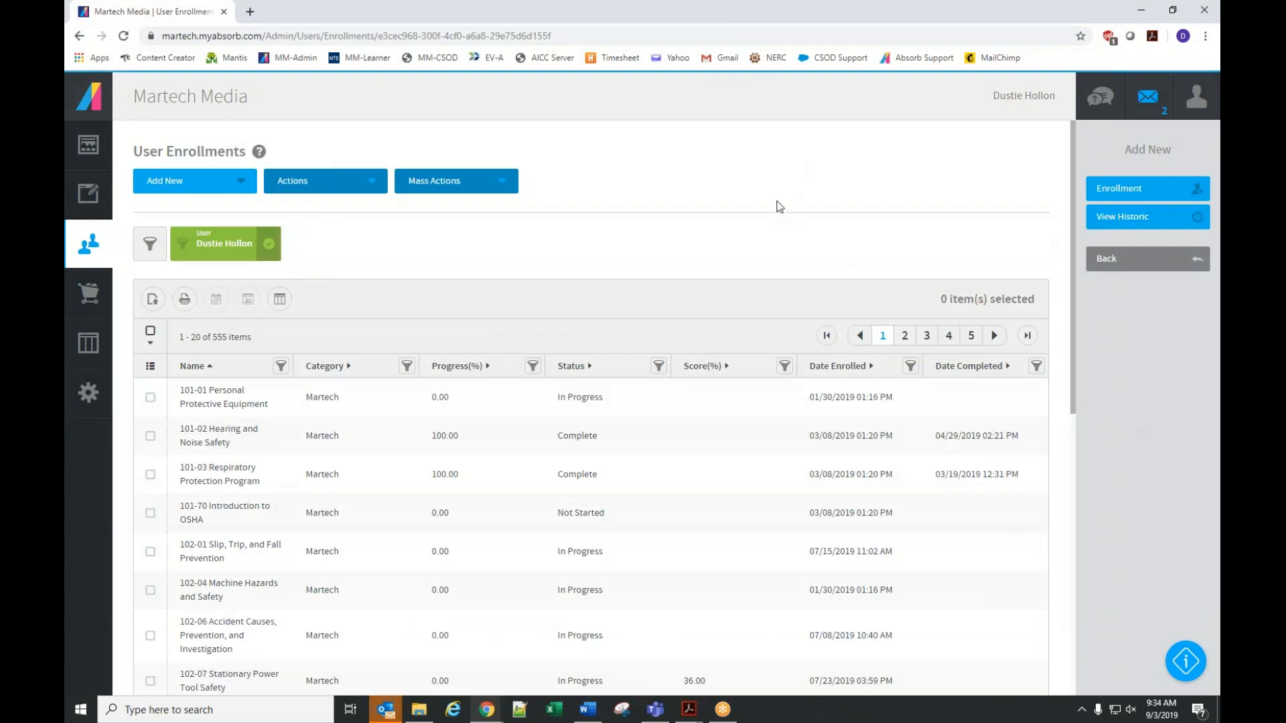
pyautogui.scroll(-1, 776, 213)
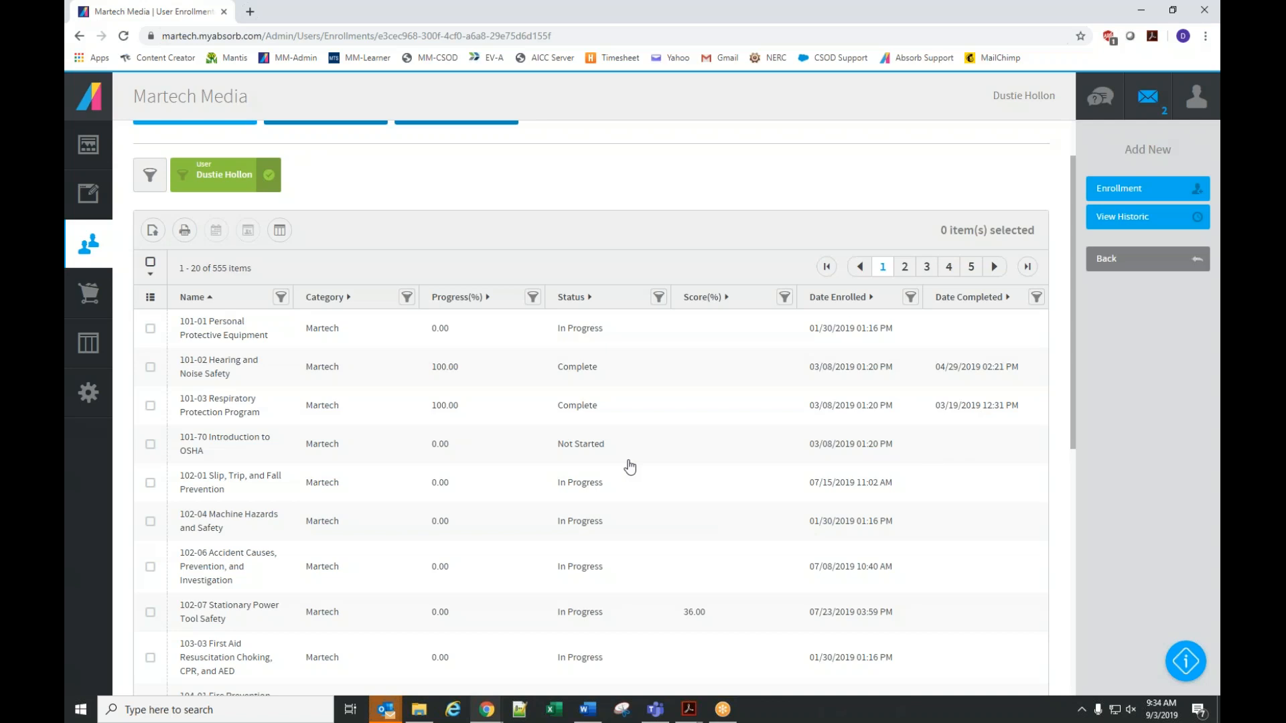
pyautogui.scroll(1, 835, 499)
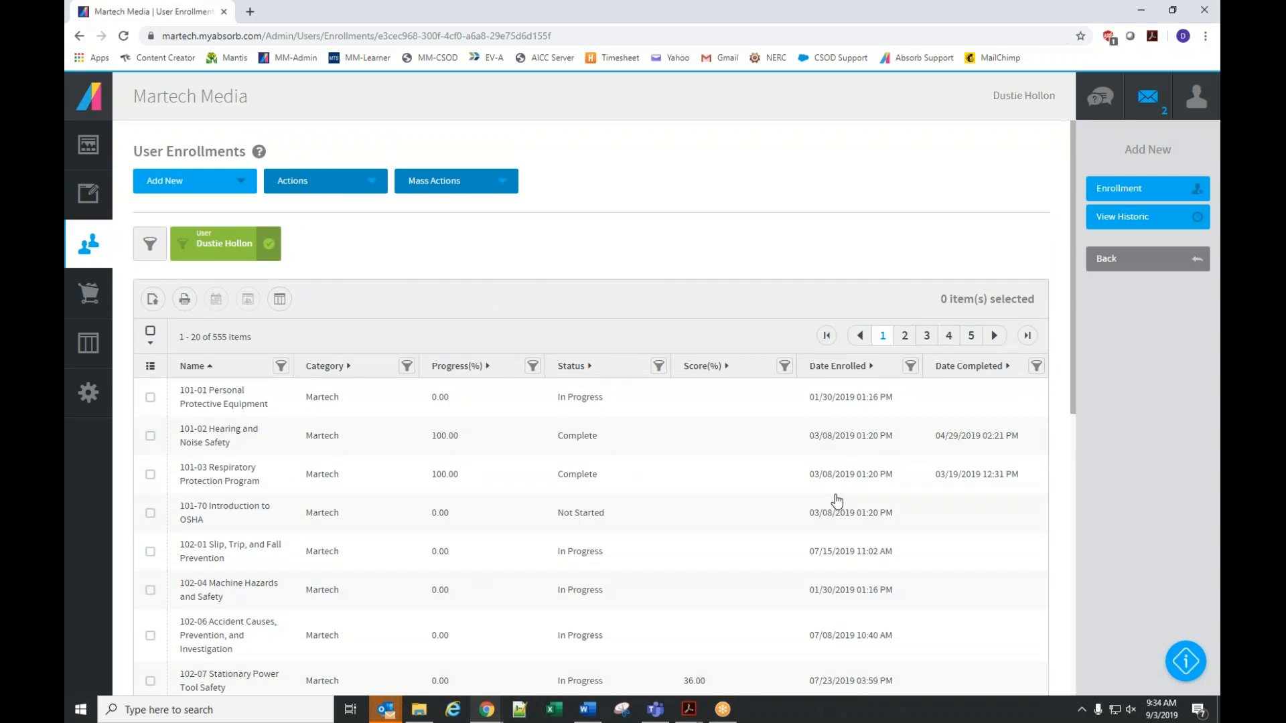
# Add the Access Date and Enrollments columns to the user enrollments table
pyautogui.click(150, 372)
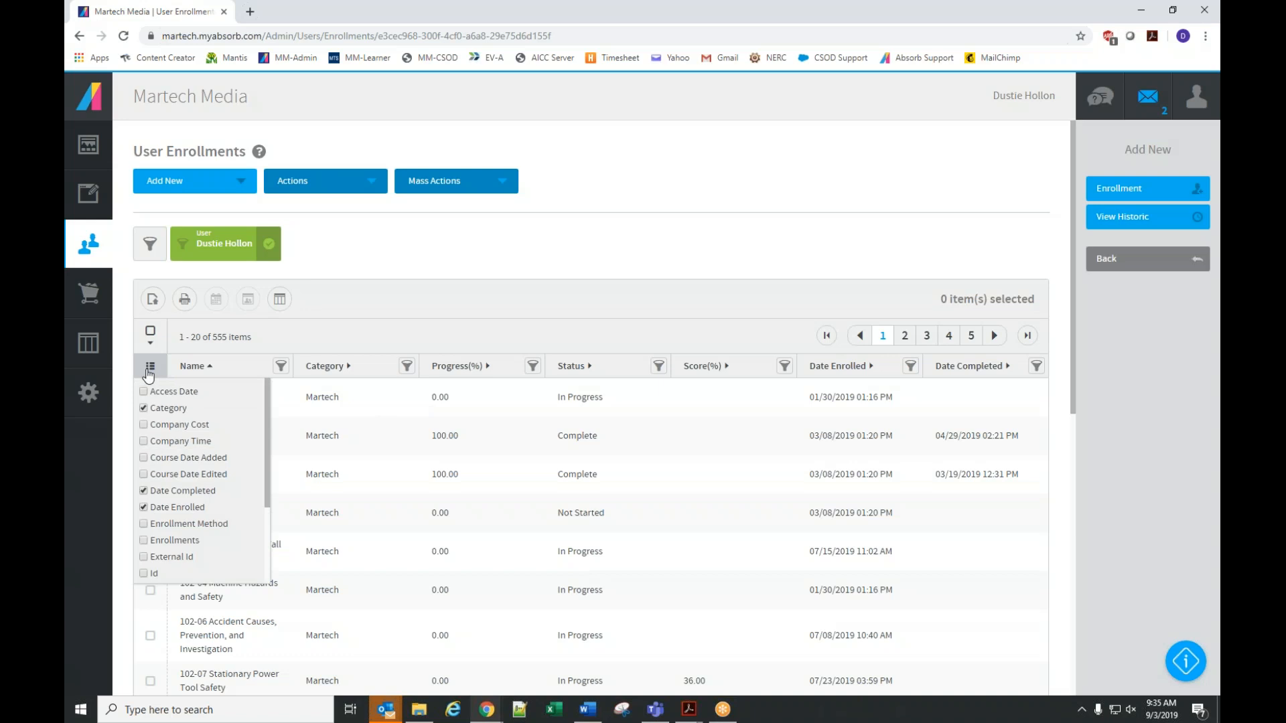
pyautogui.moveTo(265, 447)
pyautogui.mouseDown()
pyautogui.moveTo(269, 530)
pyautogui.moveTo(270, 439)
pyautogui.mouseUp()
pyautogui.click(144, 393)
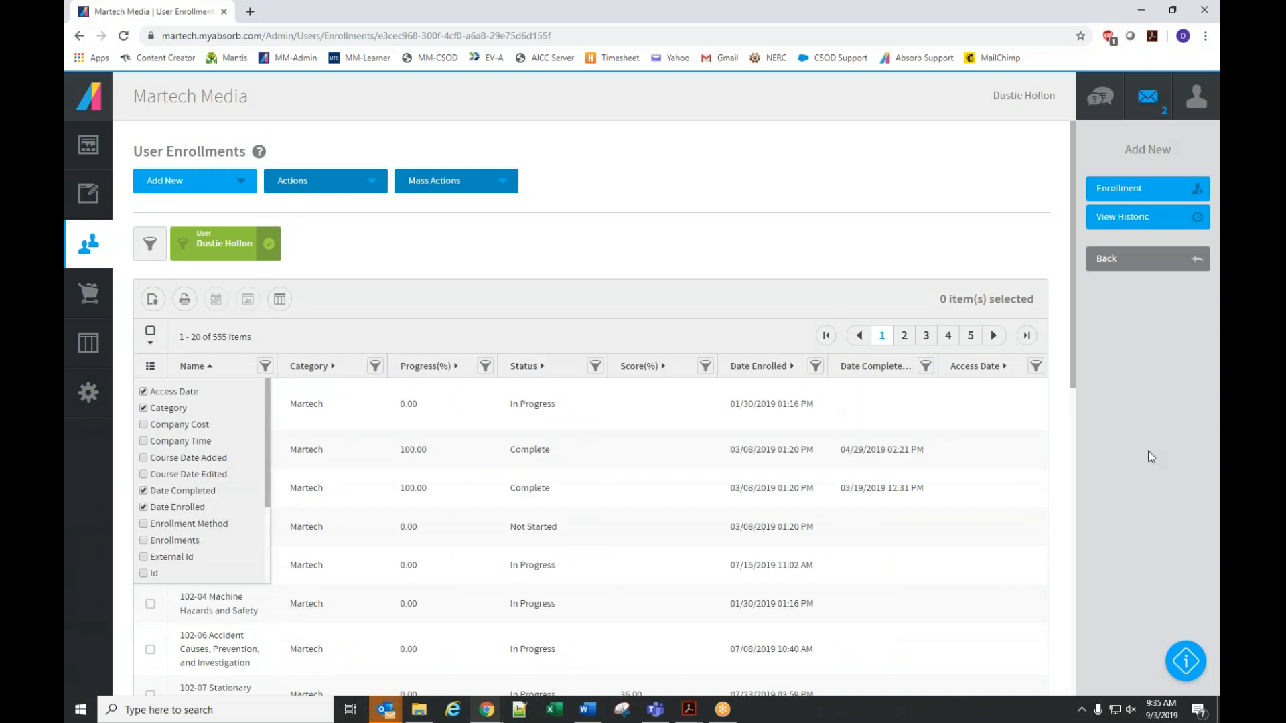
pyautogui.scroll(-3, 191, 482)
pyautogui.click(144, 422)
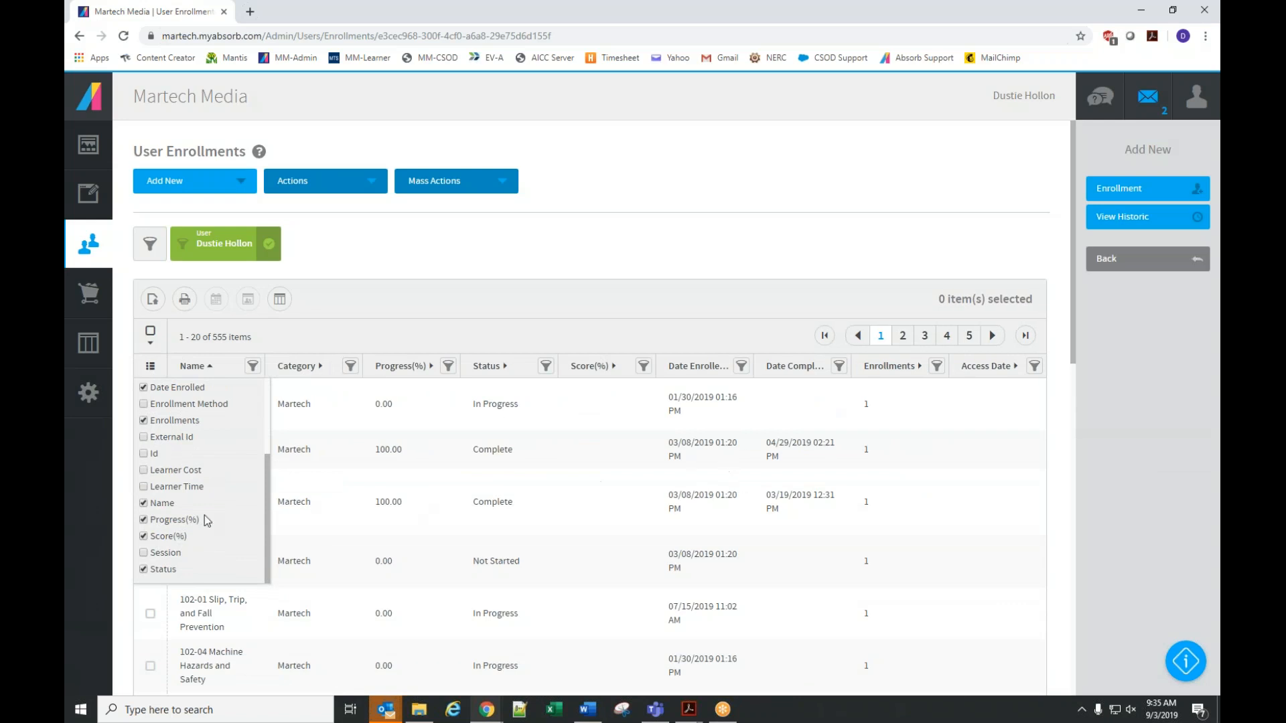
pyautogui.scroll(-1, 164, 529)
pyautogui.click(855, 164)
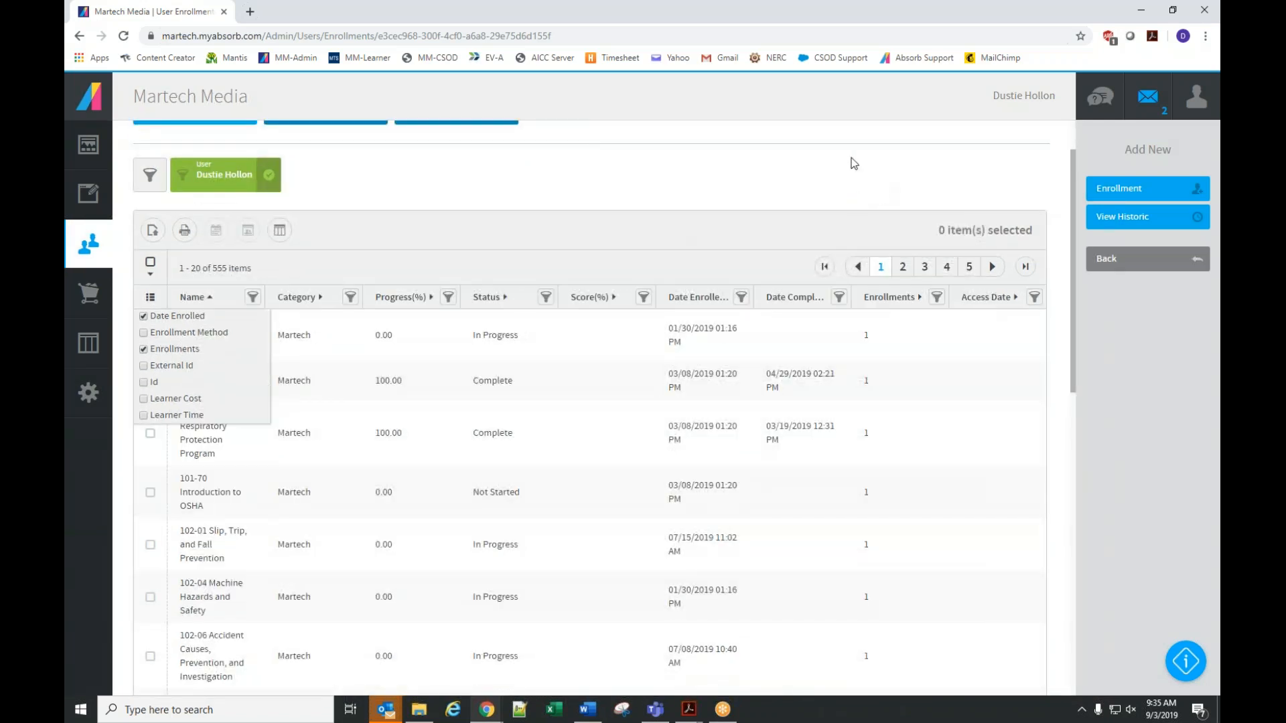
# Remove the Progress(%) and Enrollments columns from the user enrollments table
pyautogui.click(150, 297)
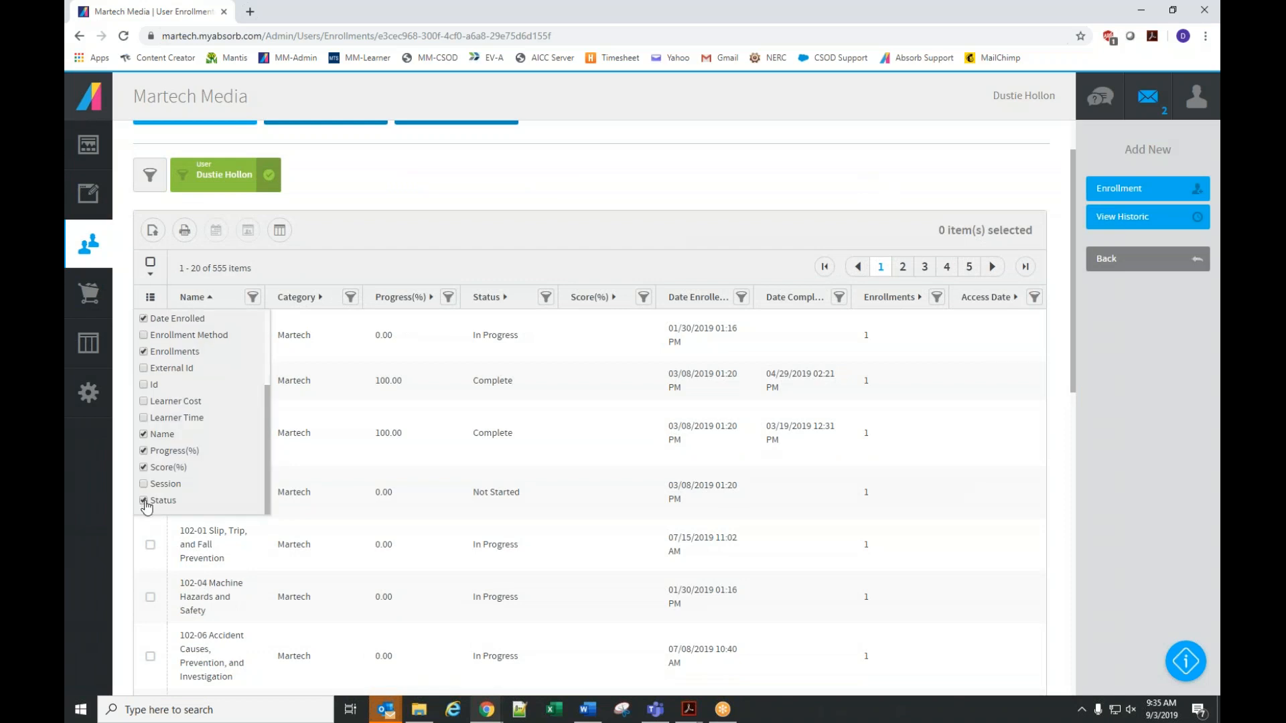
pyautogui.click(144, 451)
pyautogui.scroll(2, 149, 368)
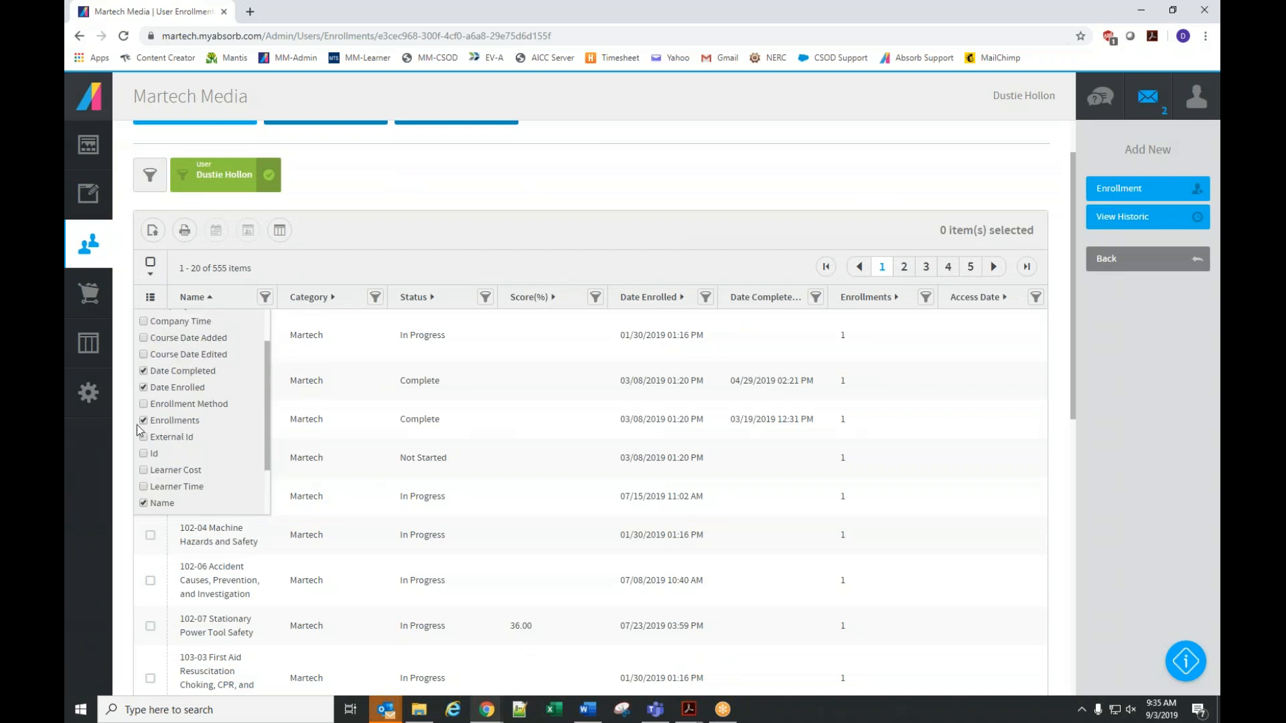
pyautogui.click(143, 421)
pyautogui.click(626, 195)
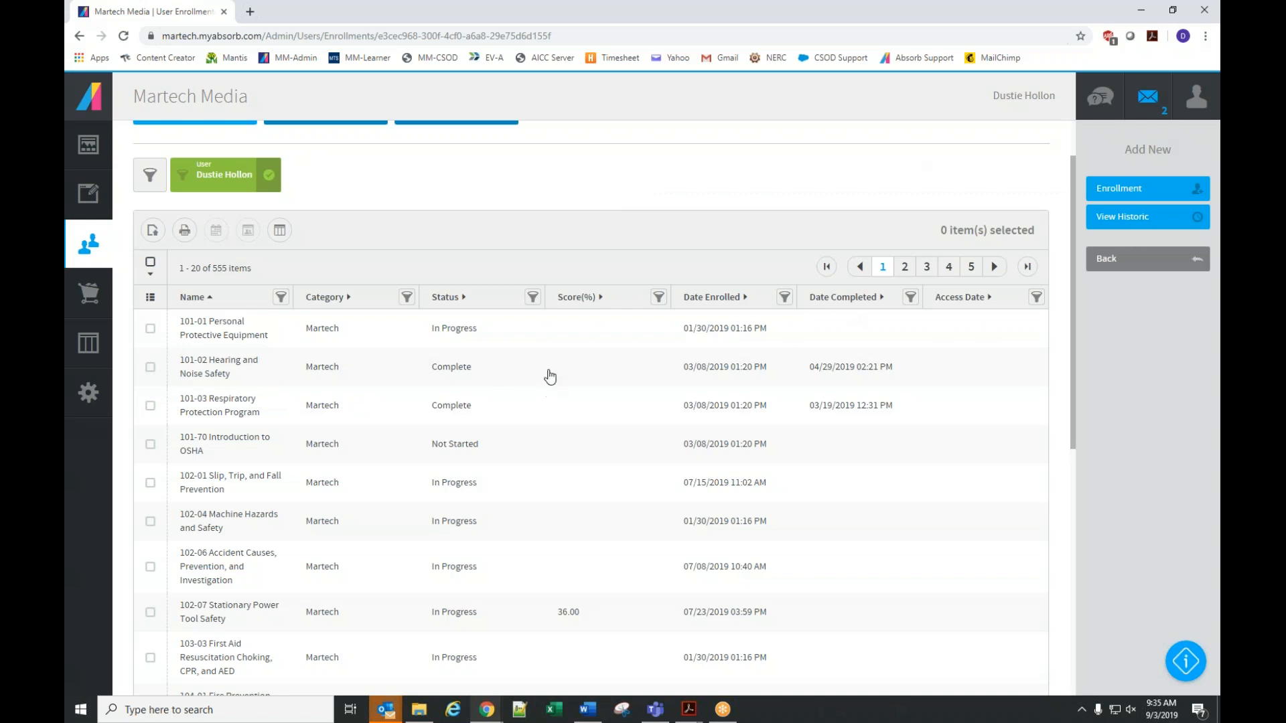
# Filter the user's enrollments to the status Complete and dismiss the incoming e-mail notification
pyautogui.click(533, 298)
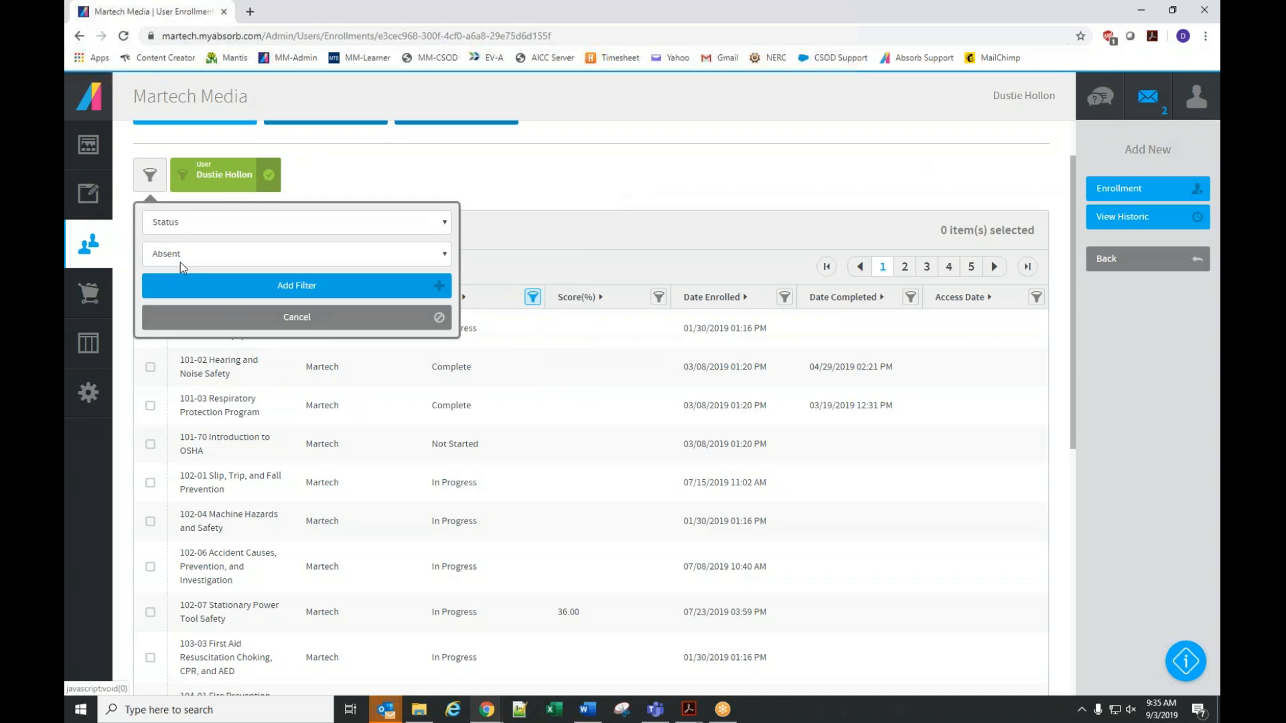
pyautogui.click(179, 255)
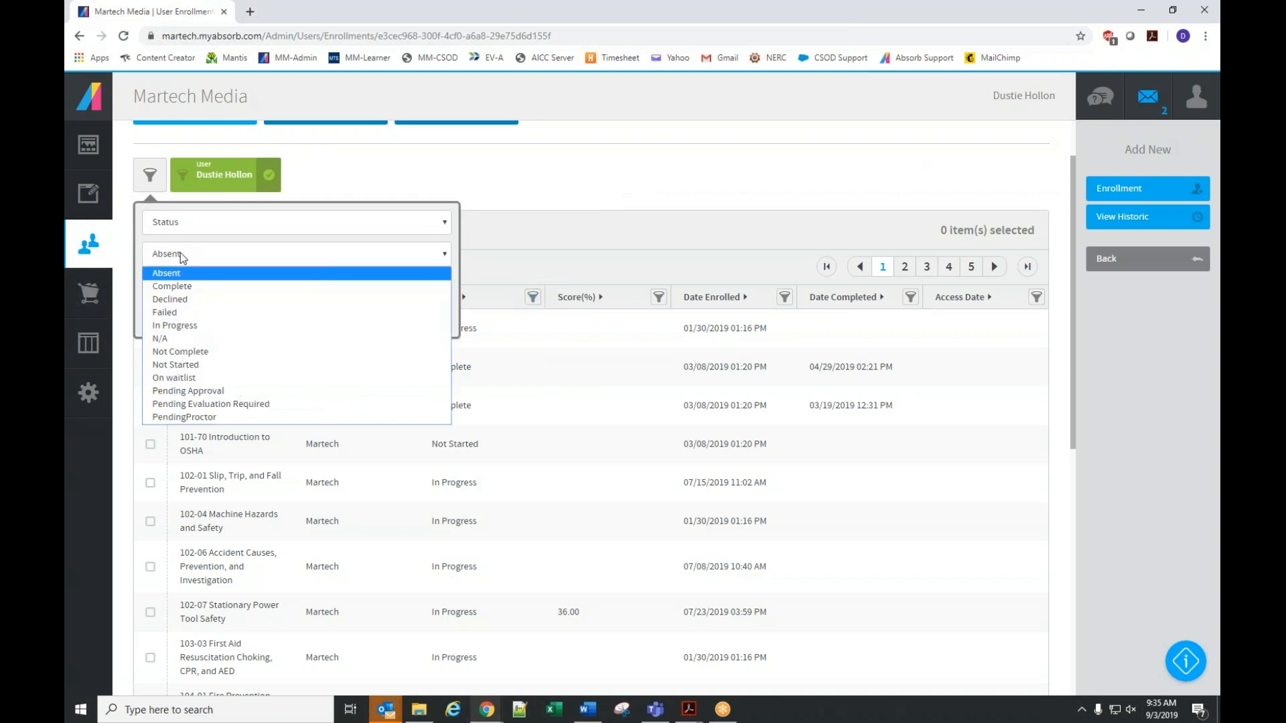
pyautogui.click(183, 286)
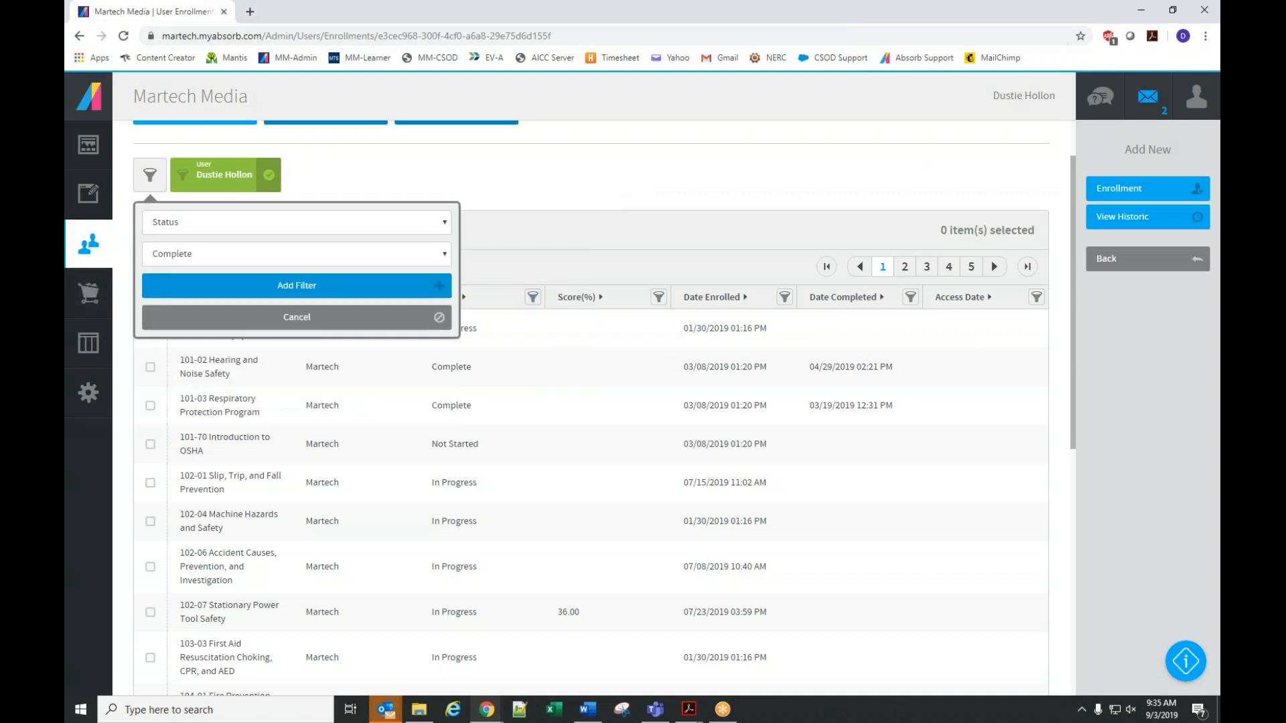
pyautogui.click(294, 288)
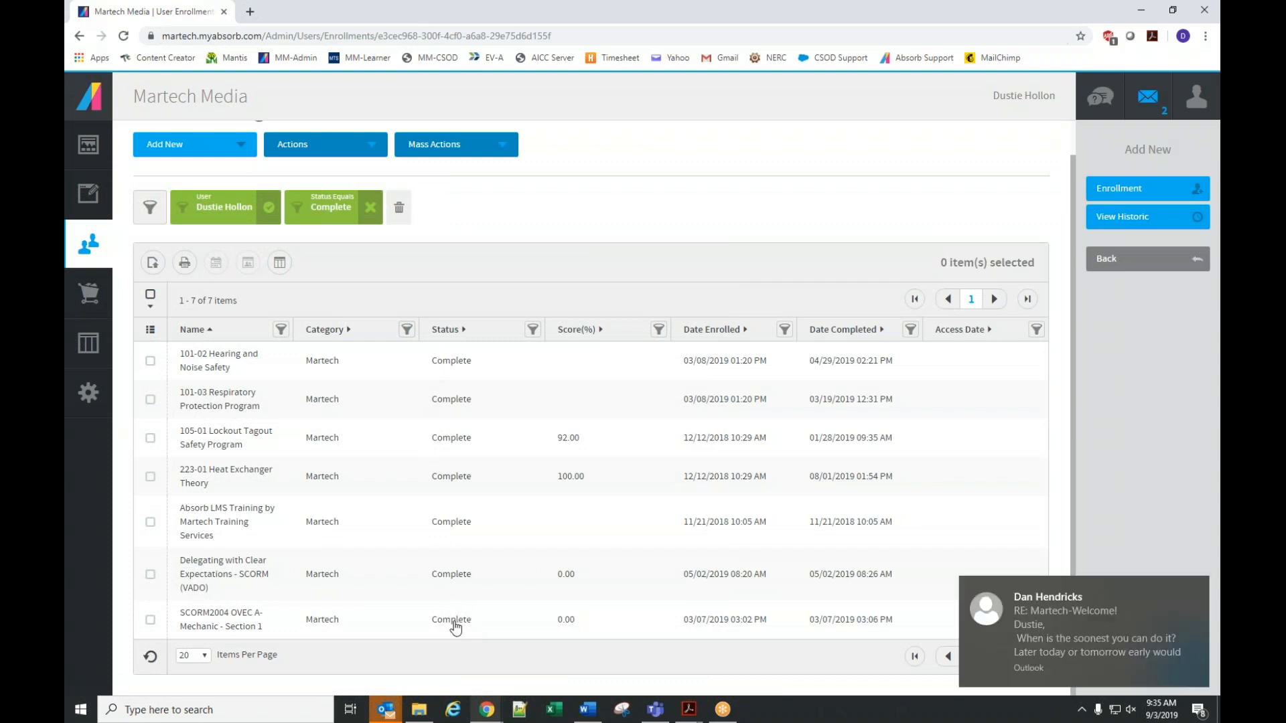
pyautogui.click(1196, 586)
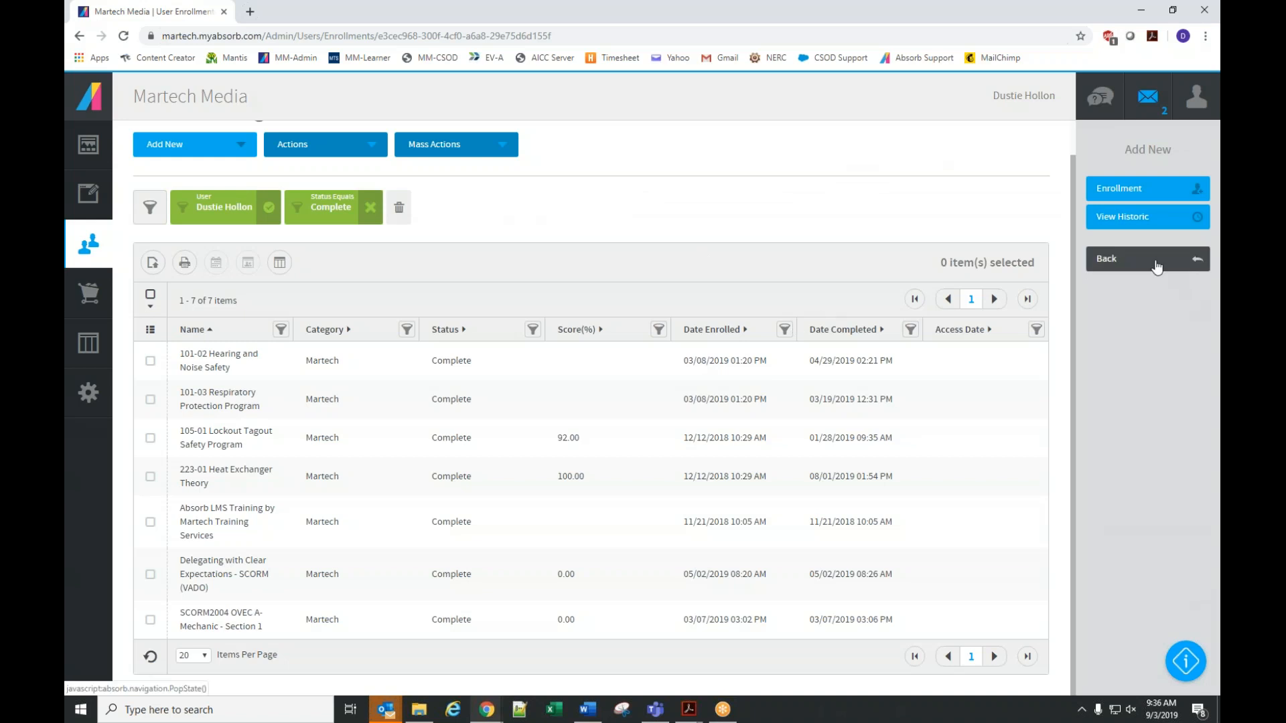
# Examine the password reset message for the first listed user, cancel it without sending, and return to the users list
pyautogui.click(1157, 266)
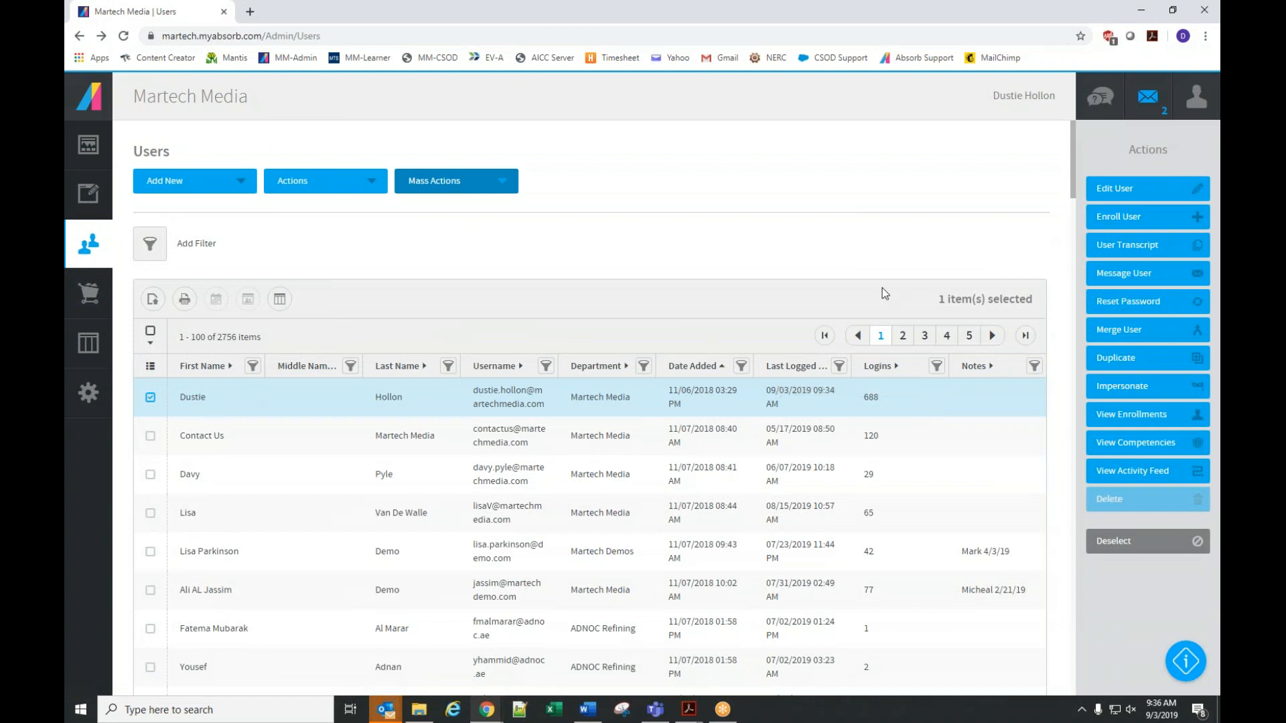
pyautogui.click(1134, 306)
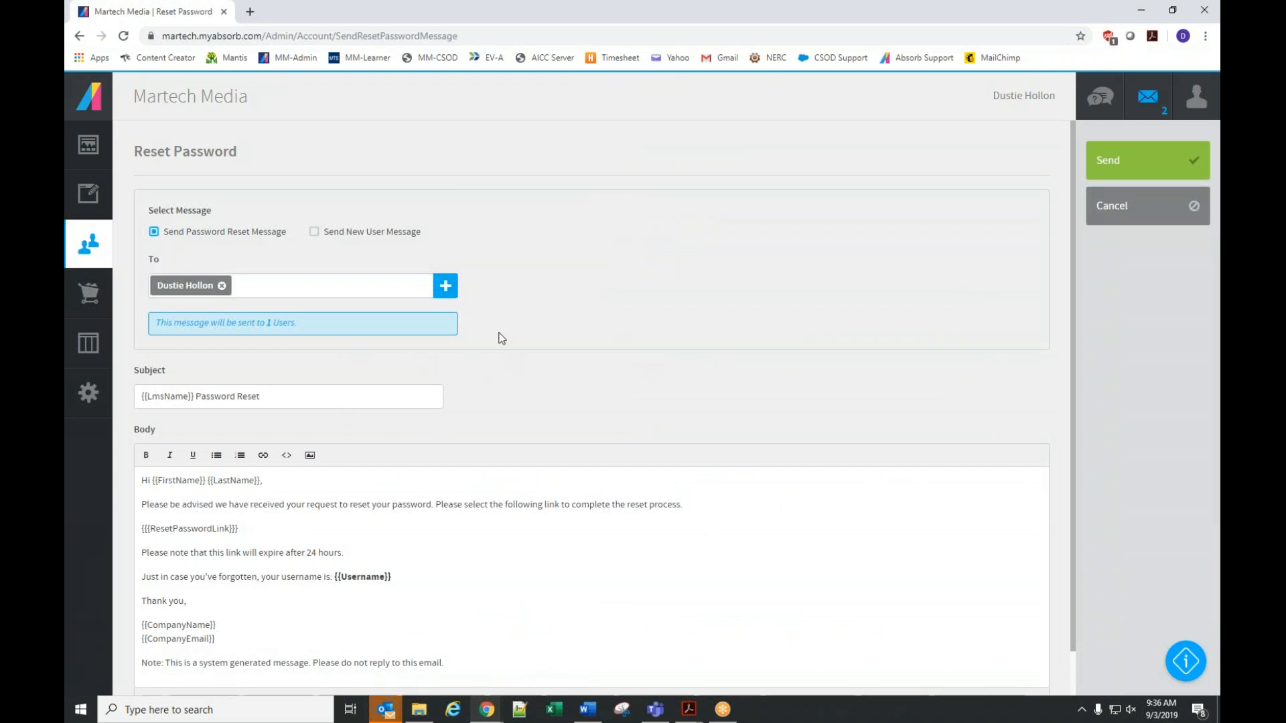
pyautogui.click(1148, 215)
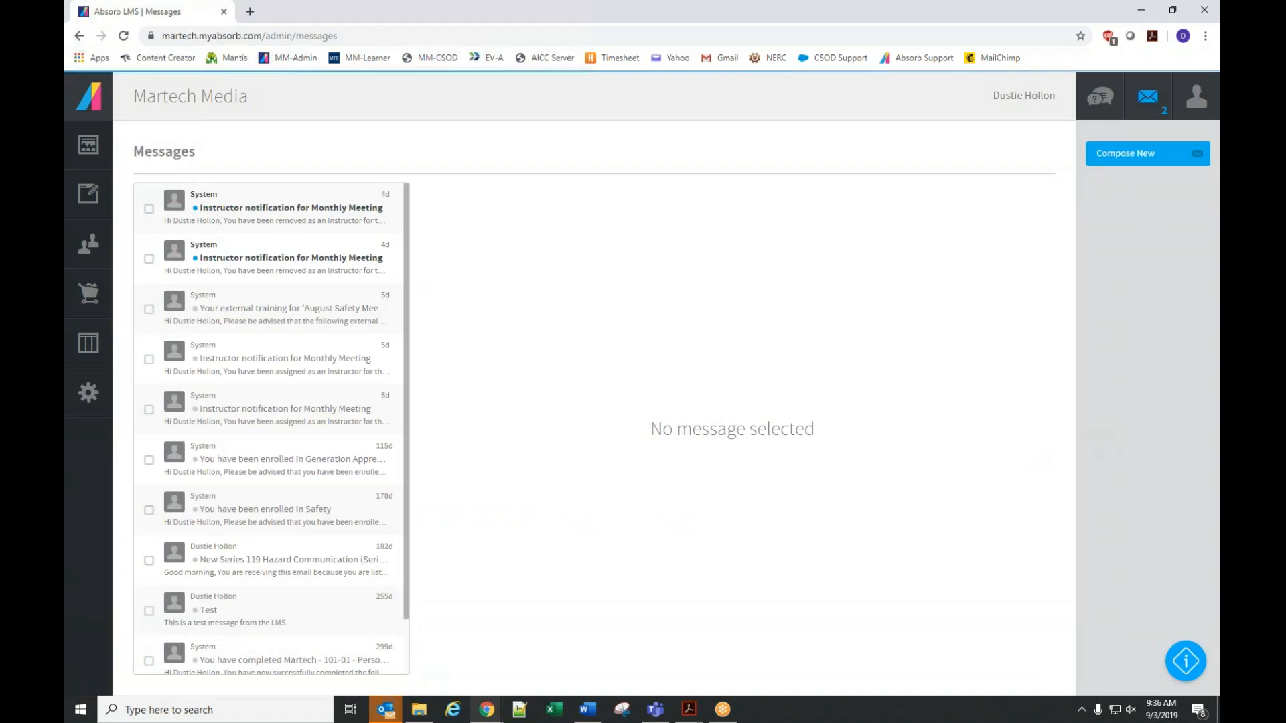
pyautogui.click(91, 246)
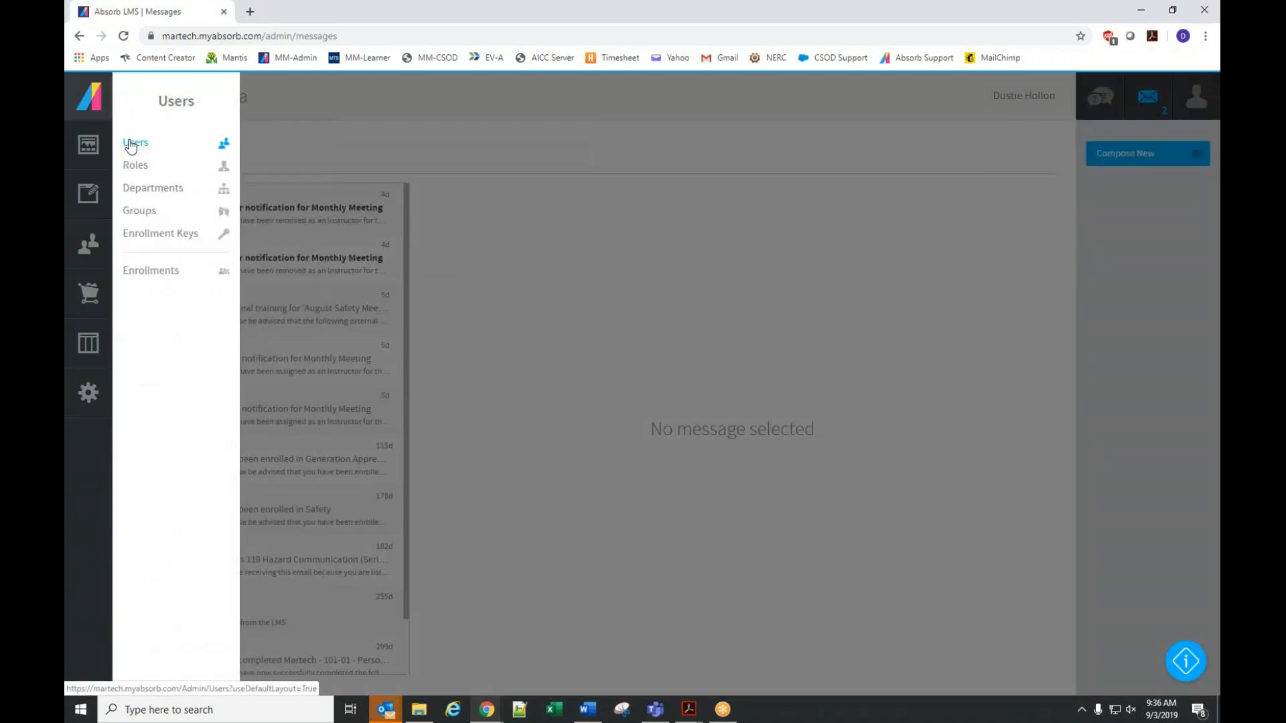
pyautogui.click(130, 143)
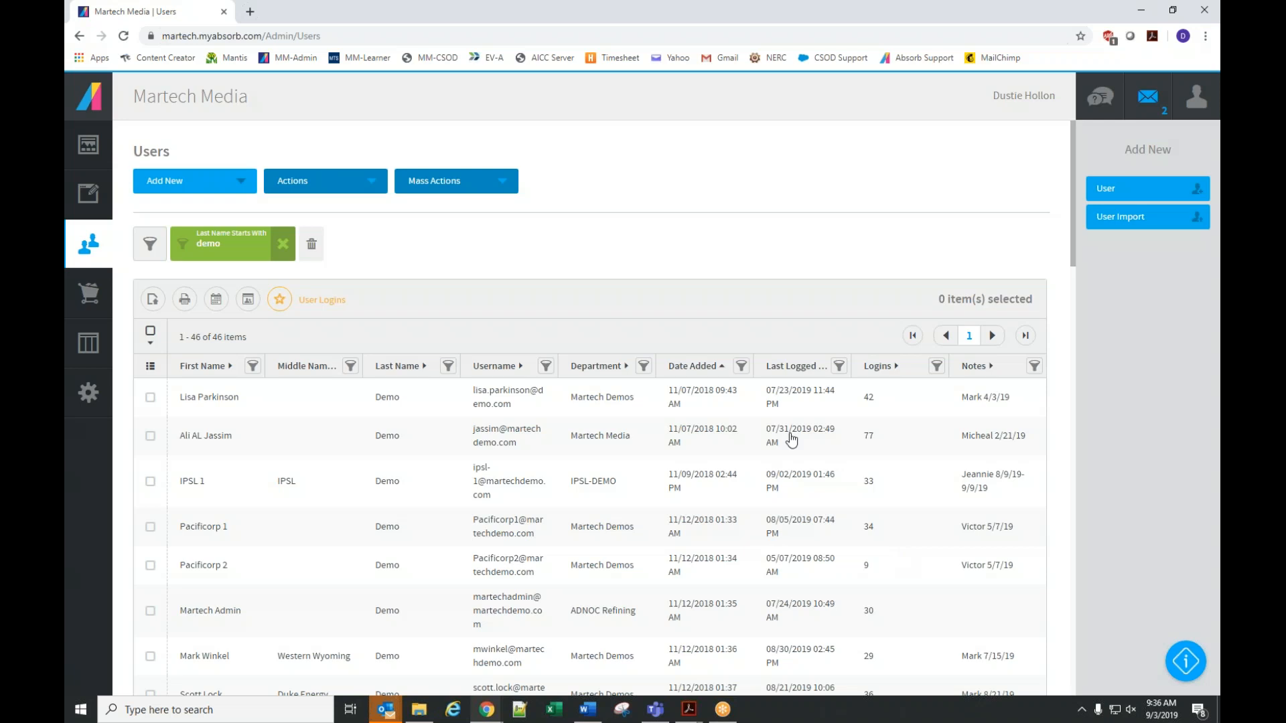
# Select courses 101-01, 101-02 and 101-03 in the Courses list and start a user enrollment for them
pyautogui.click(81, 196)
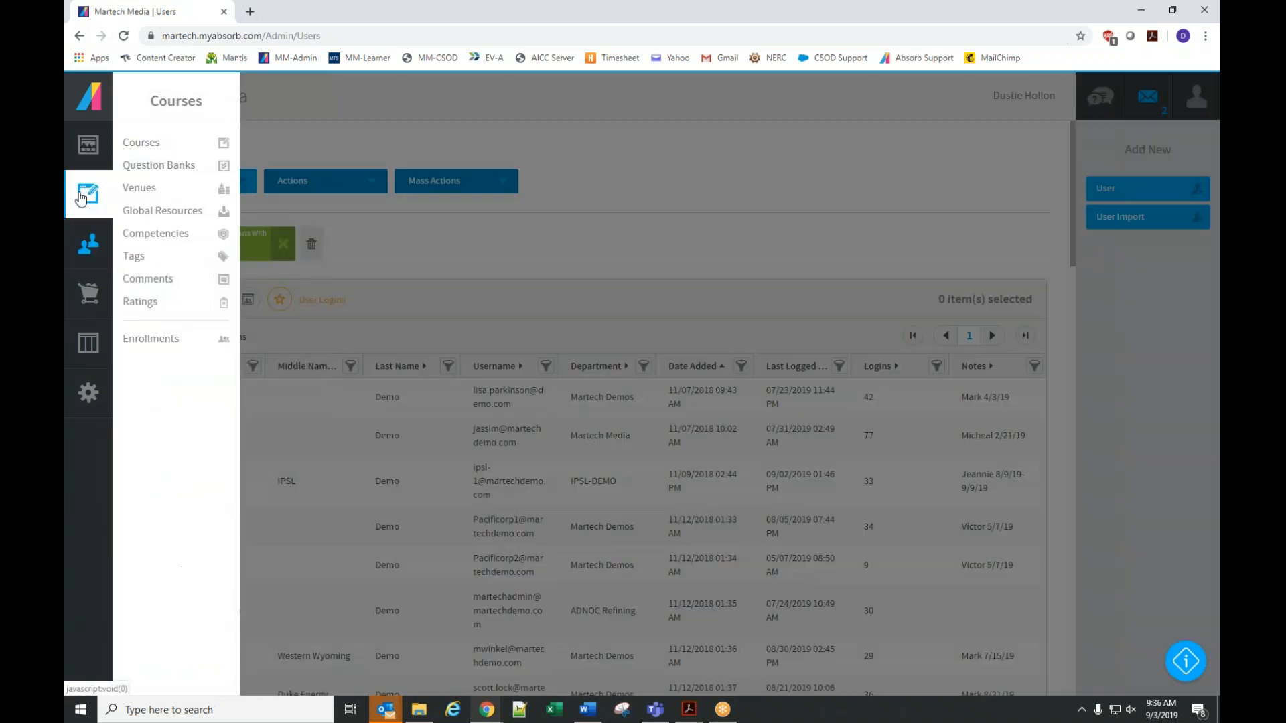
pyautogui.click(137, 144)
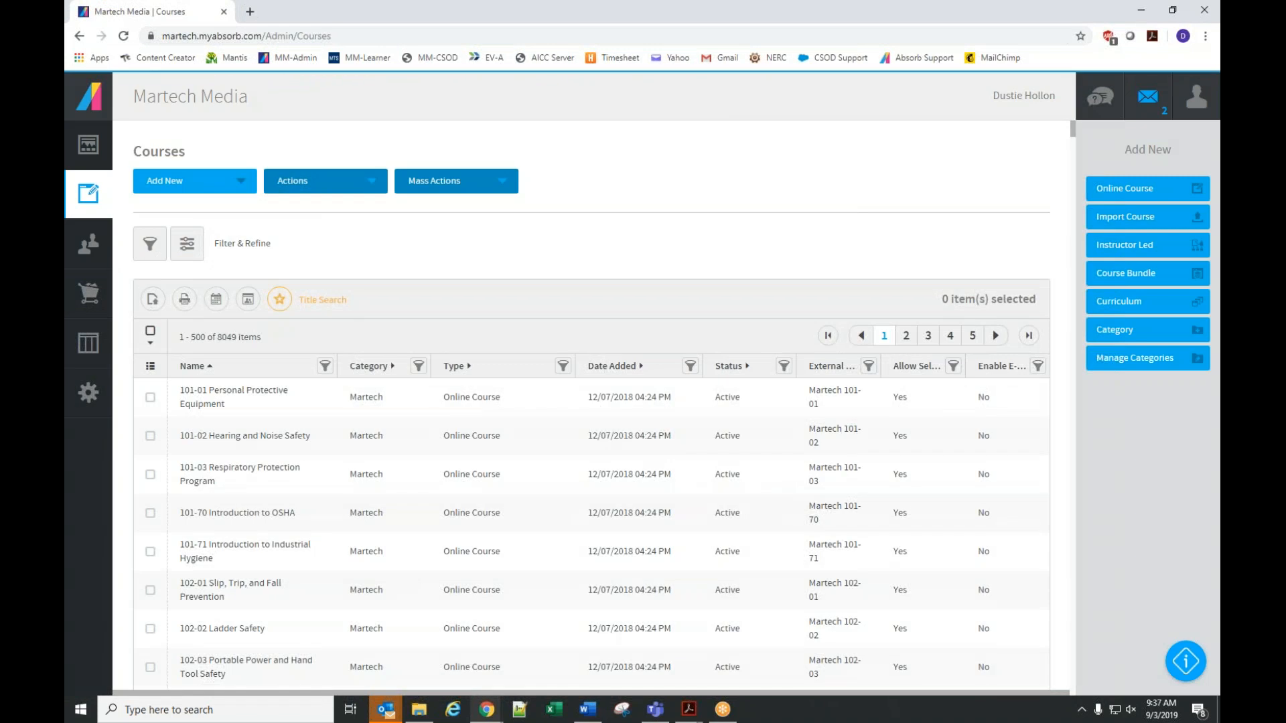
pyautogui.click(150, 397)
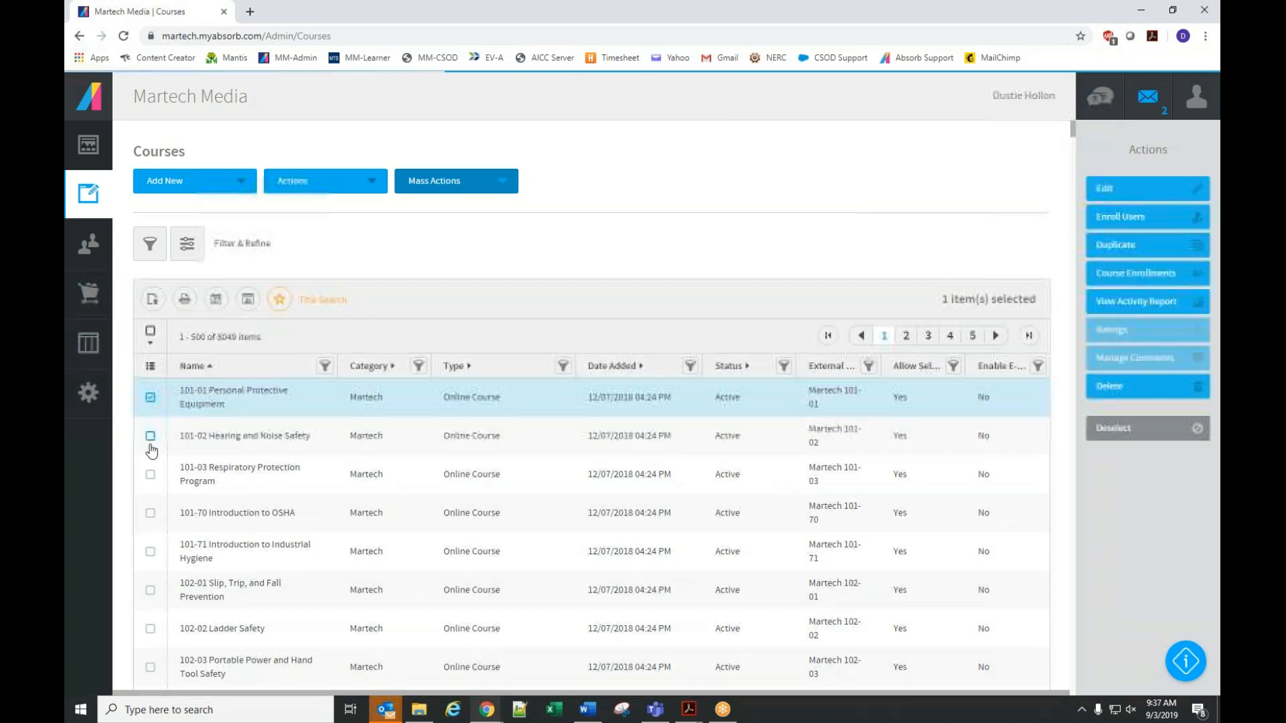
pyautogui.click(150, 436)
pyautogui.click(150, 475)
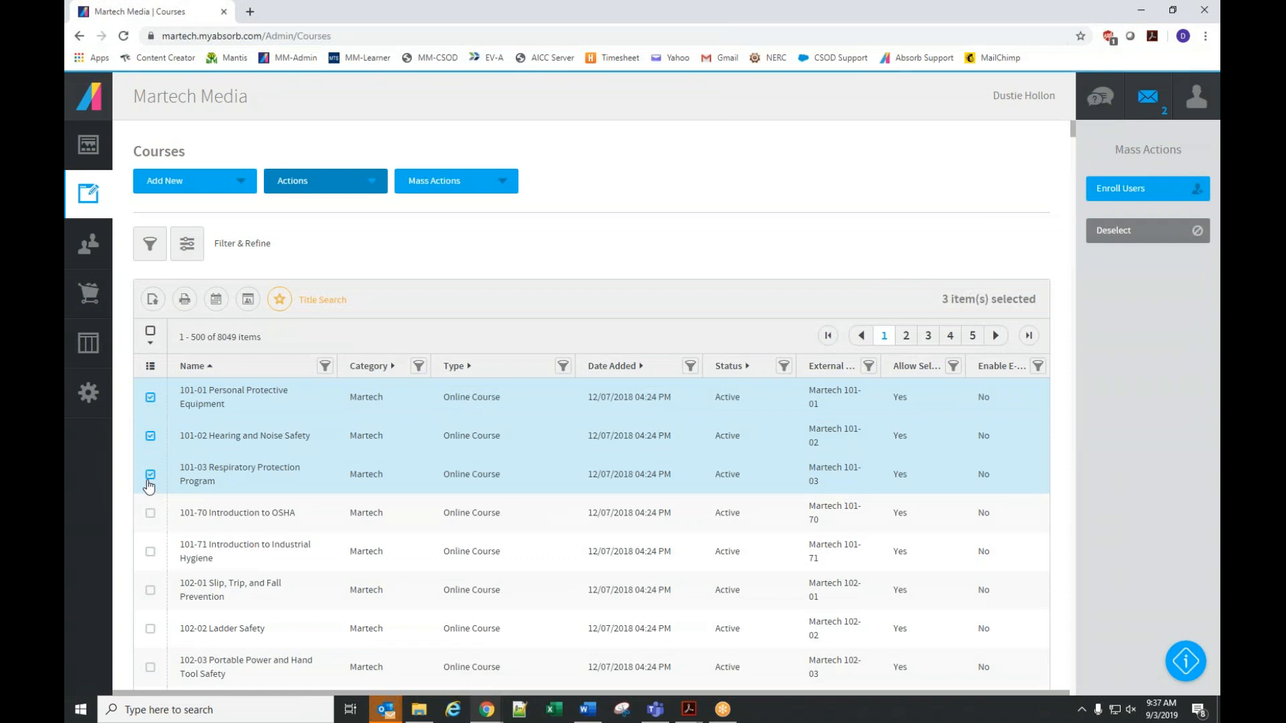
pyautogui.click(1146, 199)
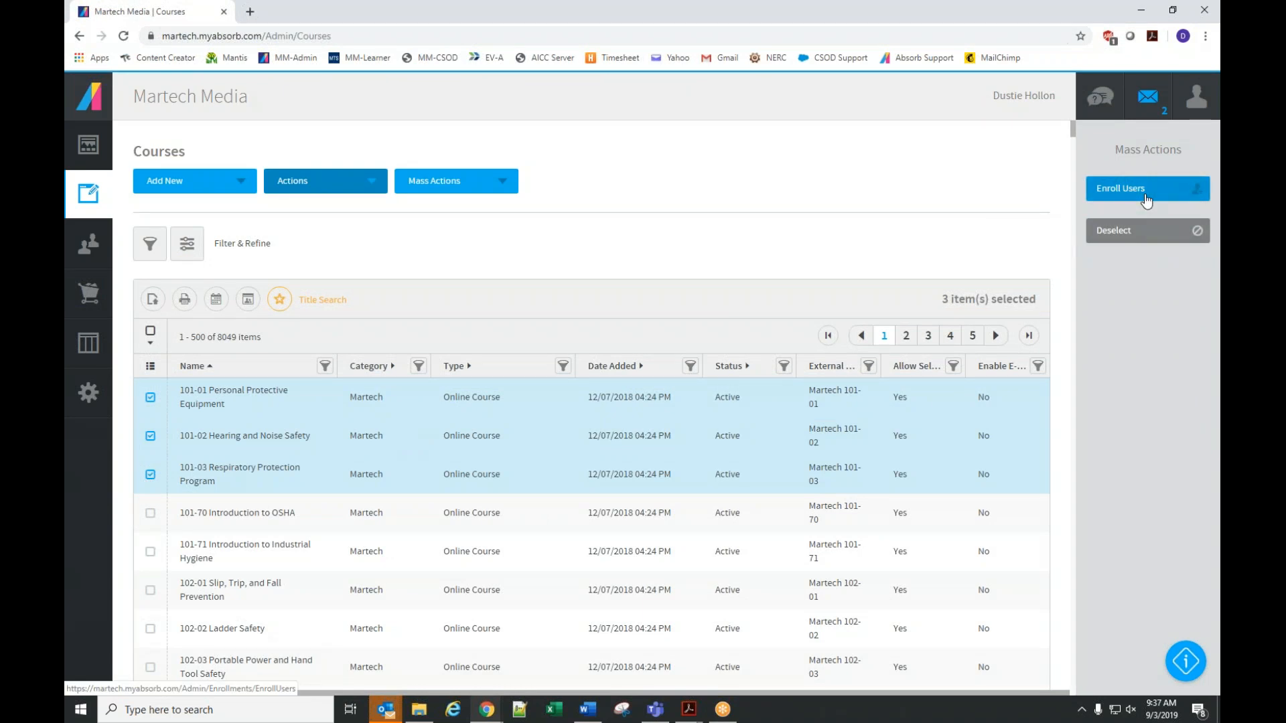
# Add a user to the three-course enrollment by searching the last name, and leave the enrollment without saving
pyautogui.click(226, 263)
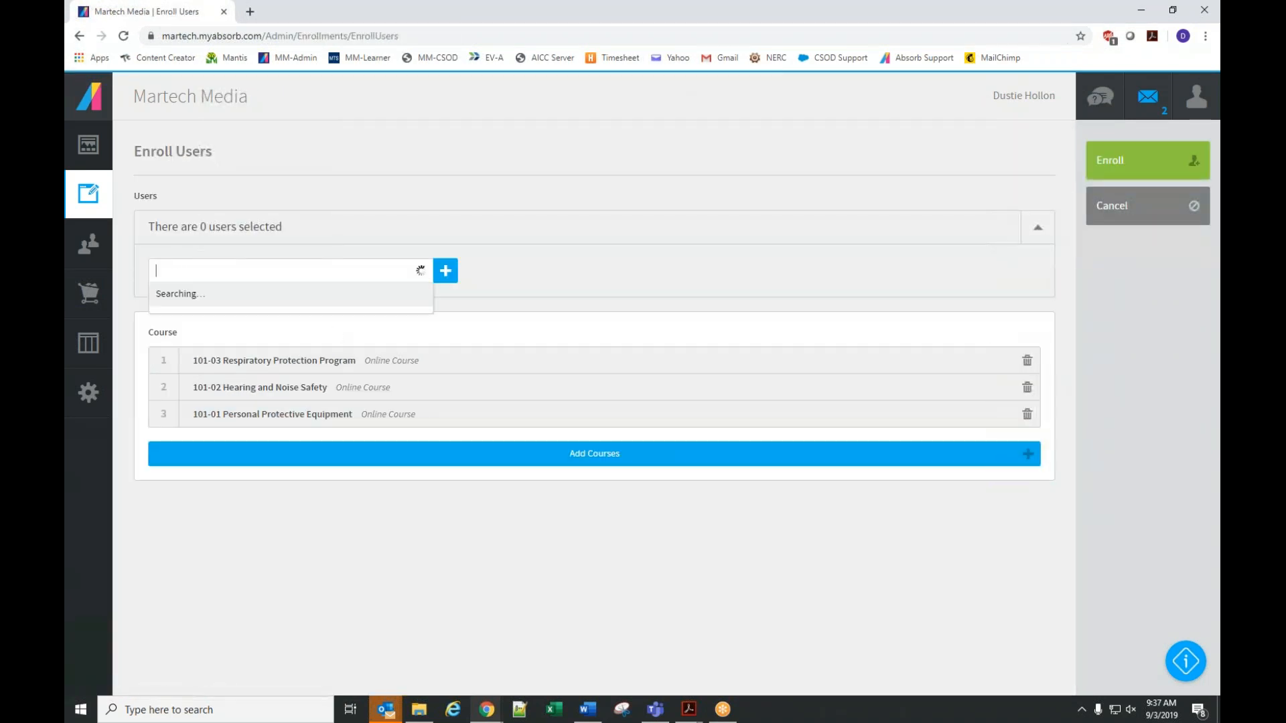
pyautogui.write('holl')
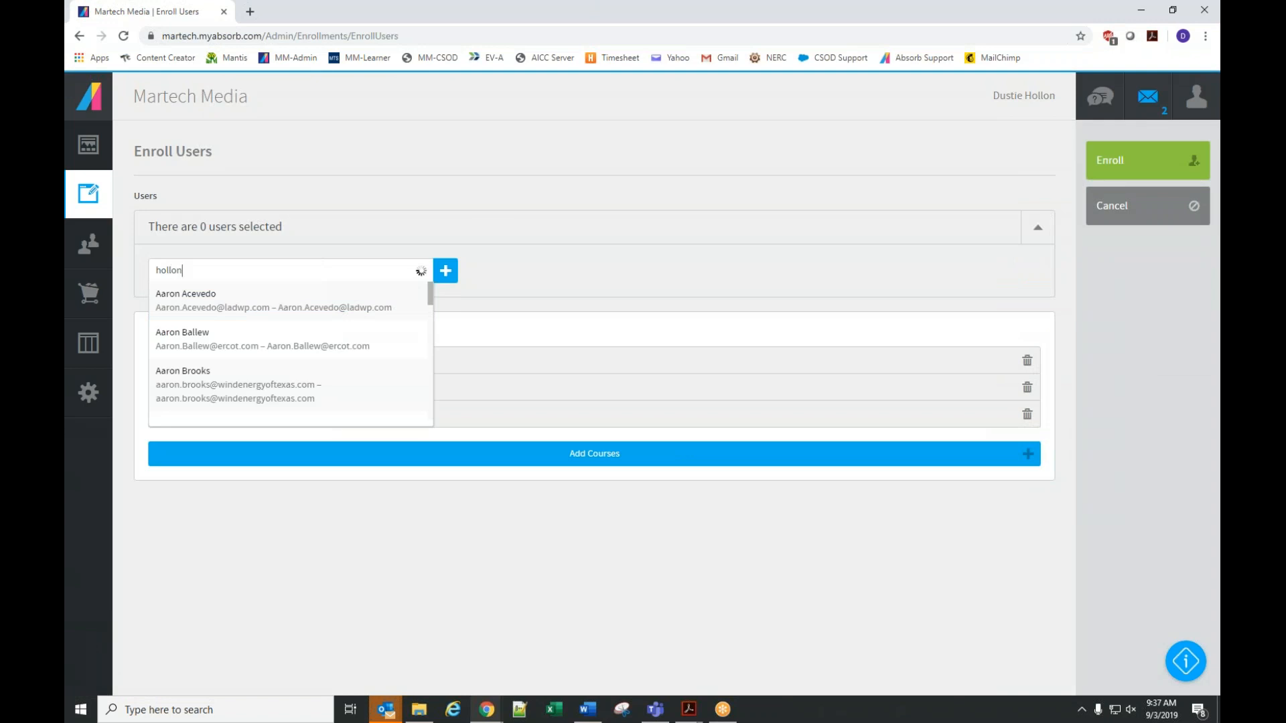
pyautogui.write('on')
pyautogui.click(236, 308)
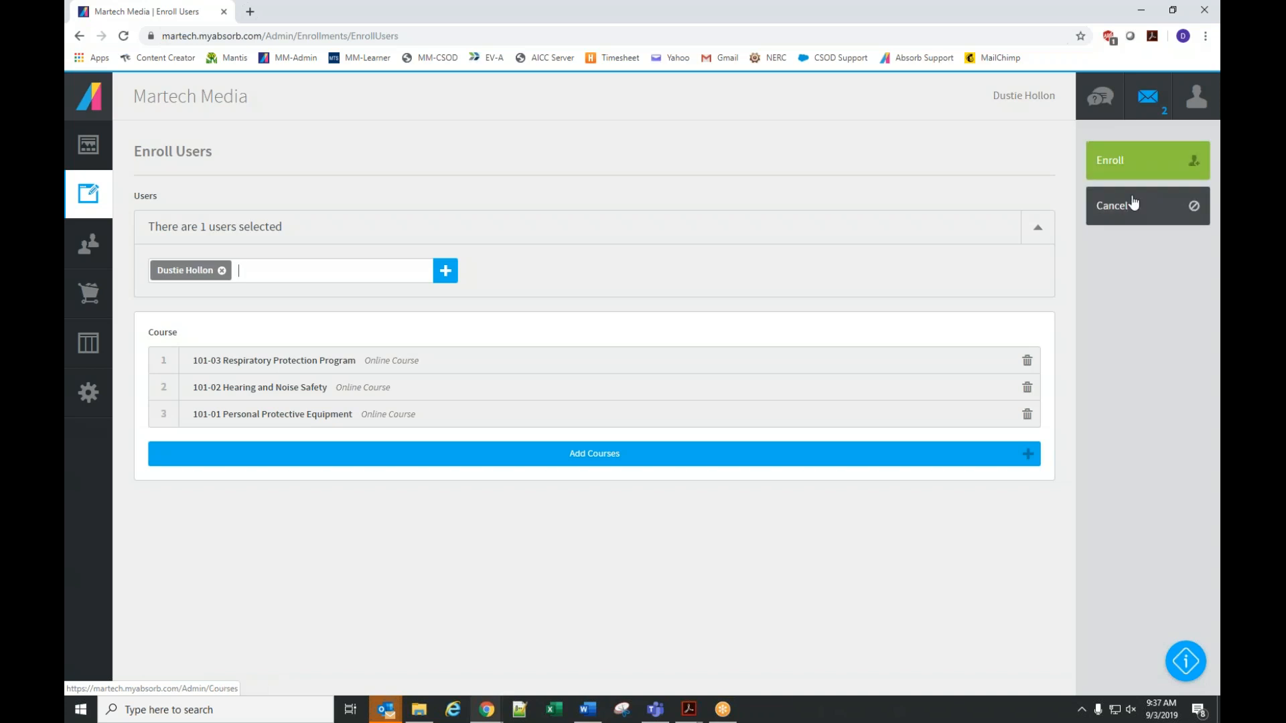
pyautogui.click(1168, 212)
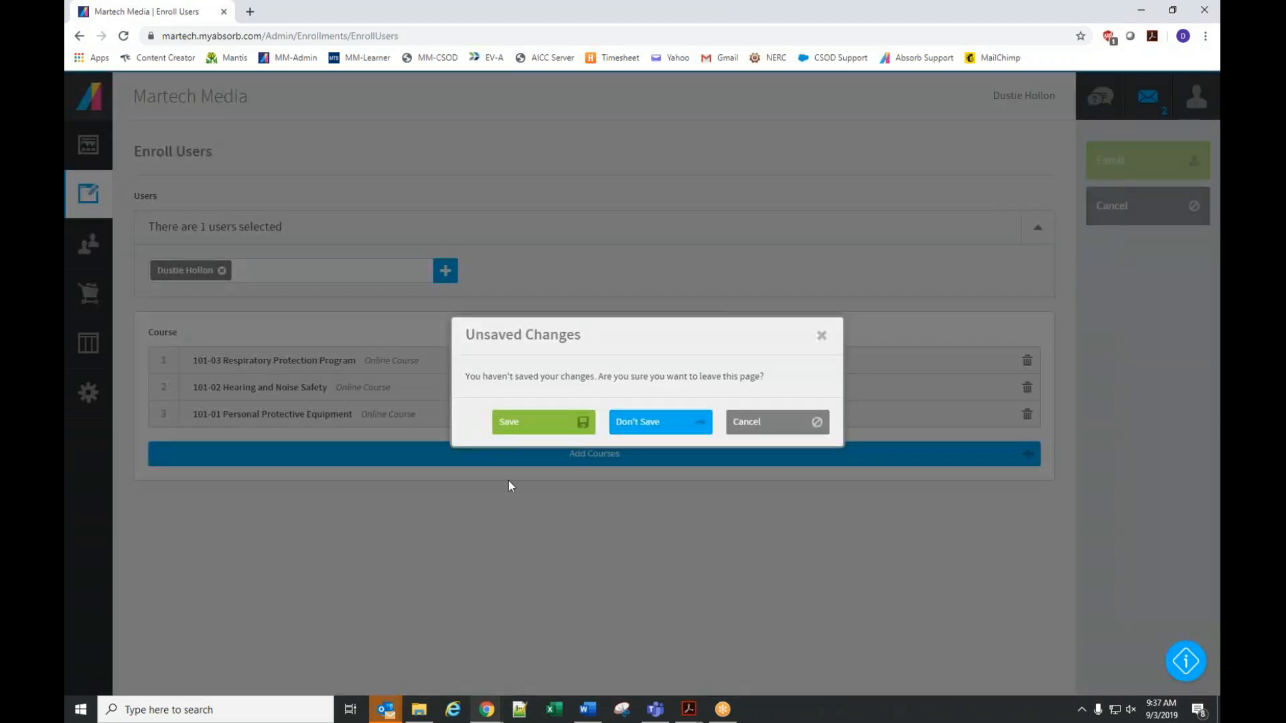
pyautogui.click(657, 430)
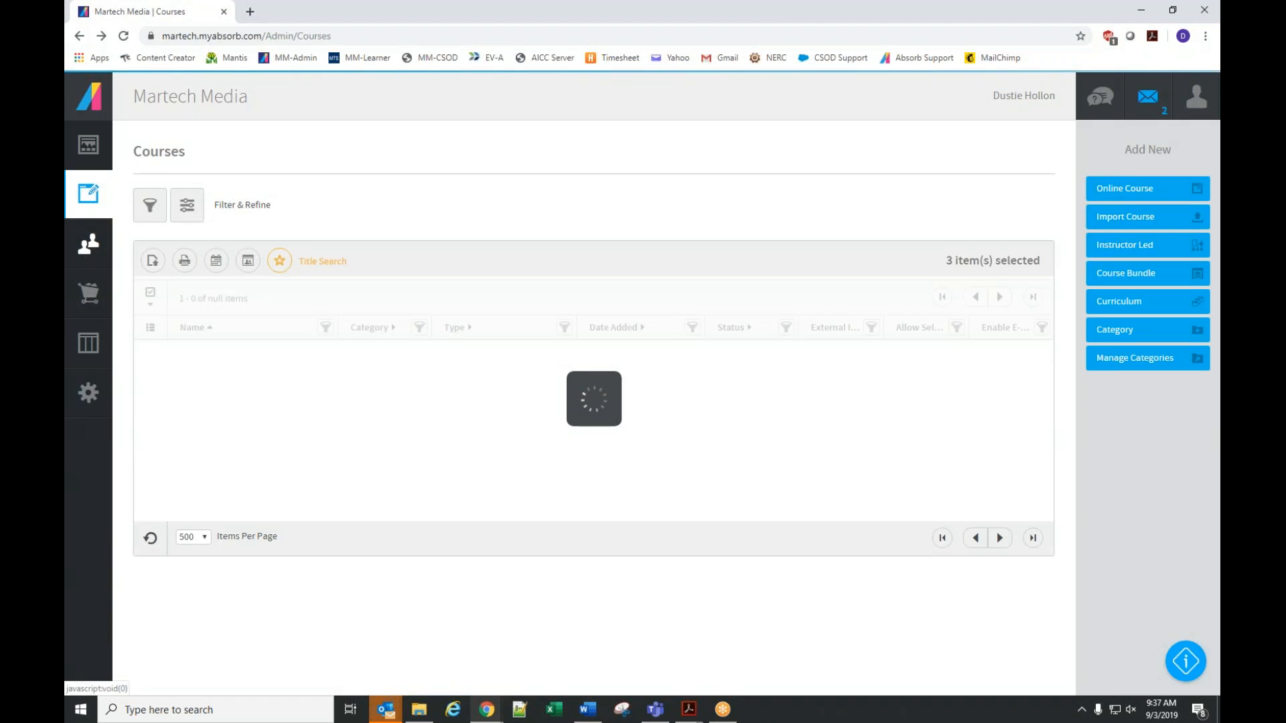
# Select the second, fourth, fifth and sixth listed users in the Users list
pyautogui.click(82, 253)
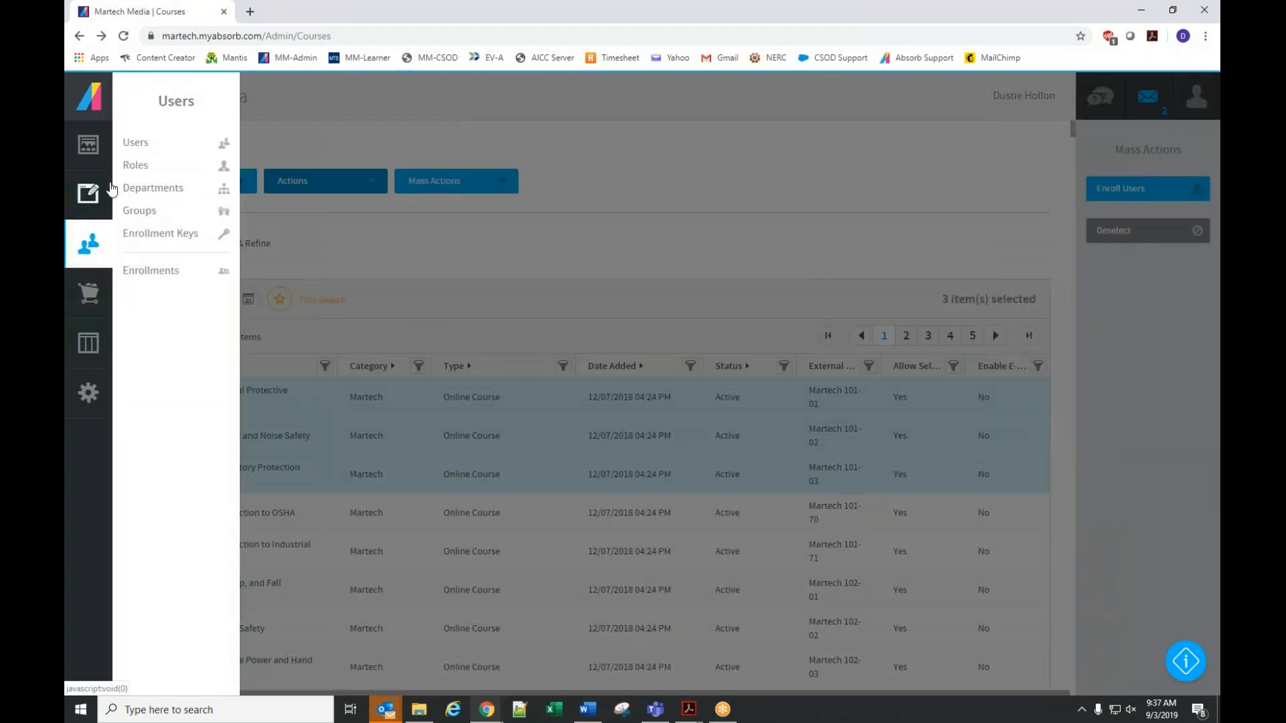
pyautogui.click(136, 150)
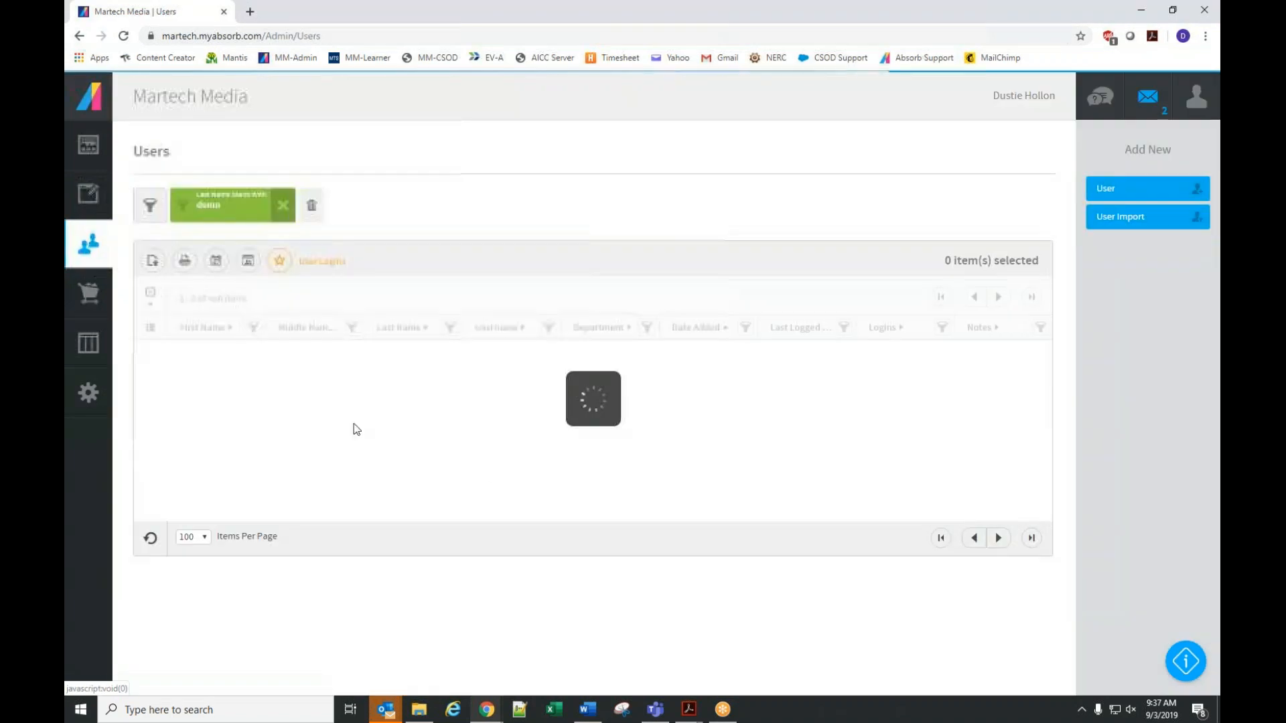
pyautogui.click(150, 436)
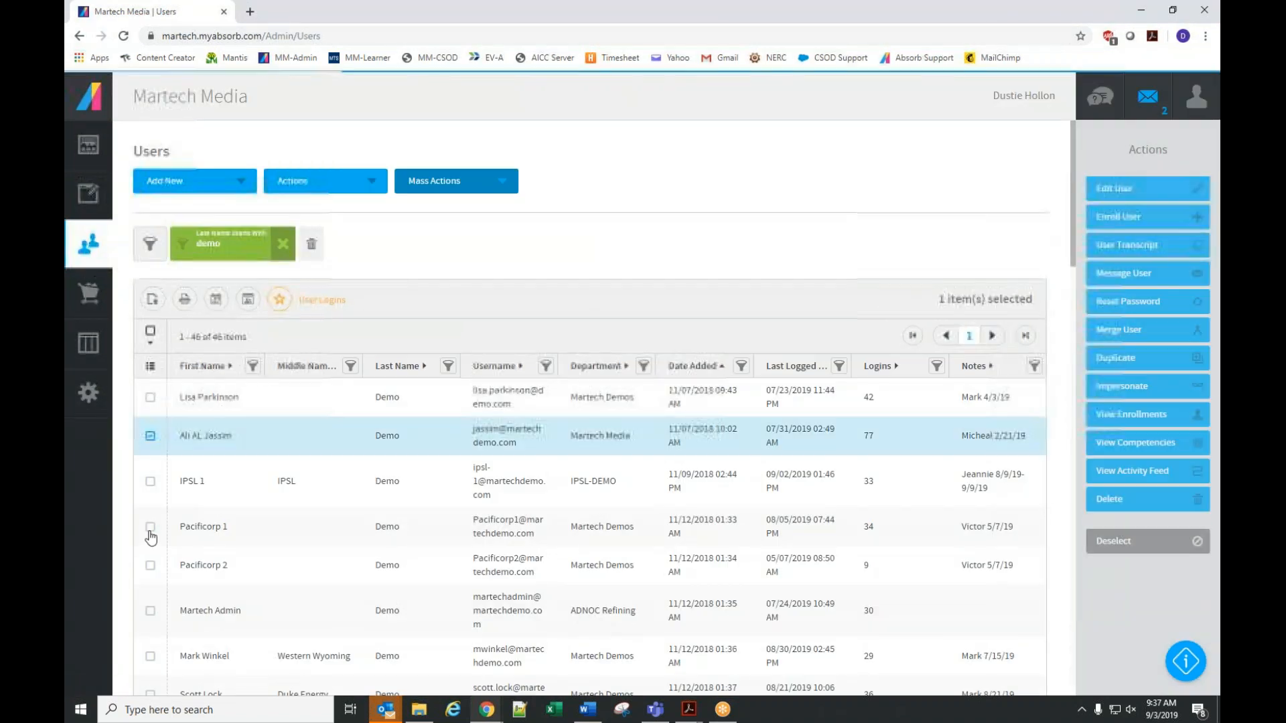
pyautogui.click(150, 526)
pyautogui.click(151, 566)
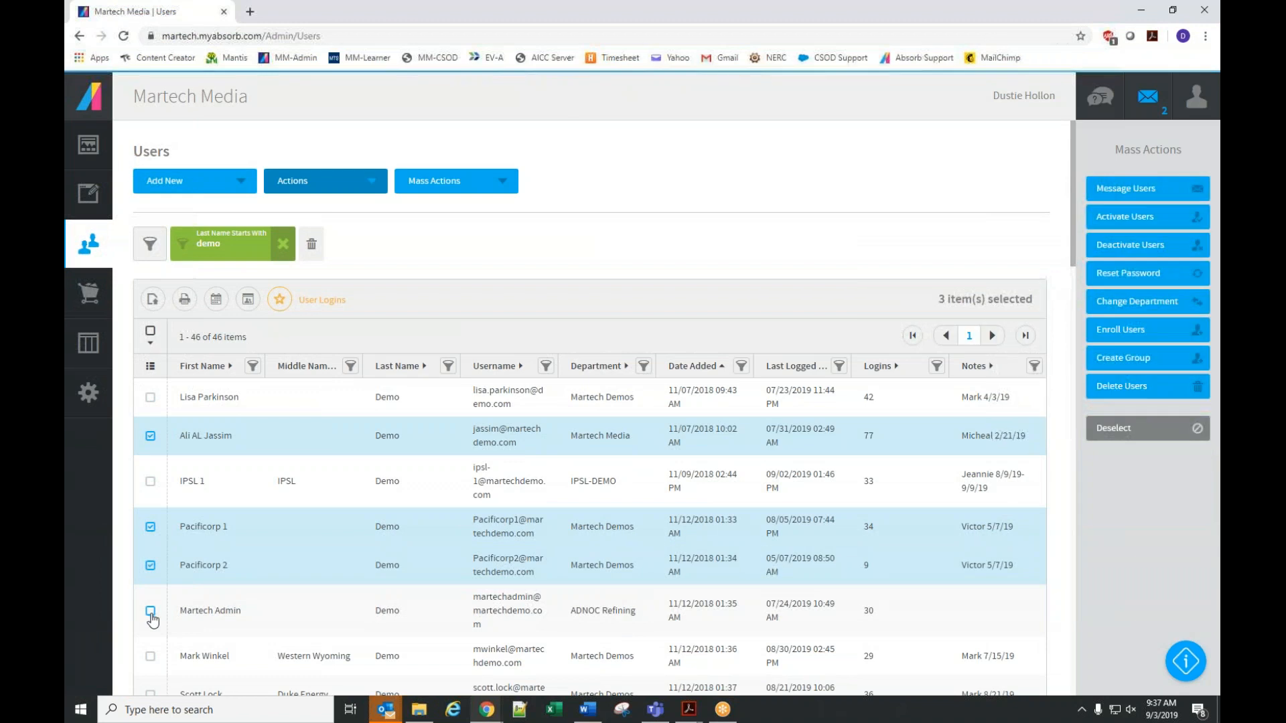
pyautogui.click(150, 610)
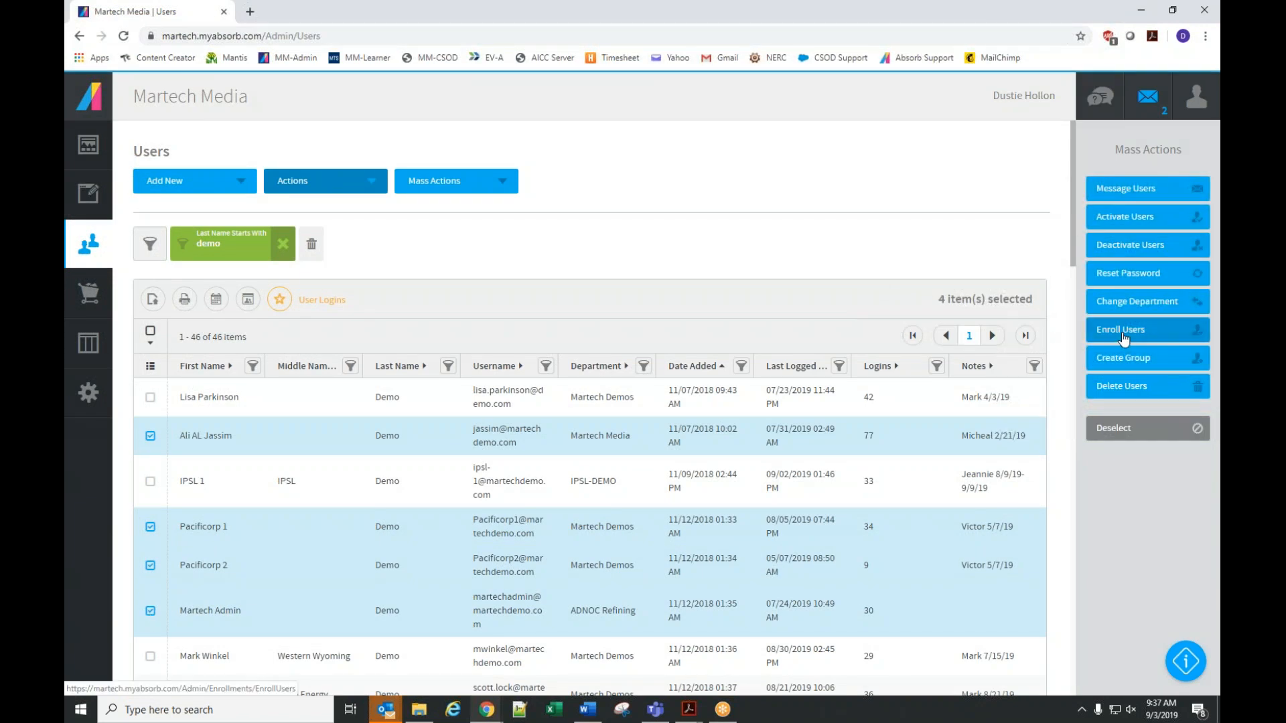
# Start enrolling the four selected users and browse the FujiFilm category in the course selection
pyautogui.click(1123, 331)
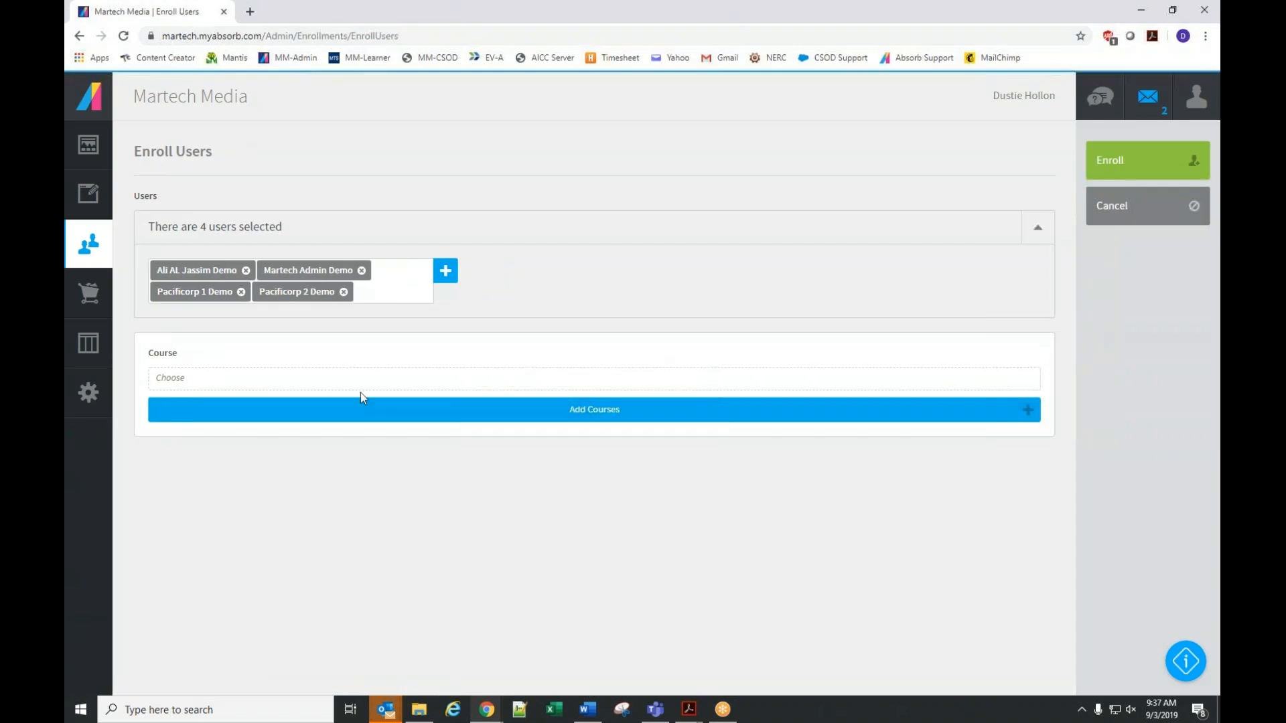
pyautogui.click(483, 415)
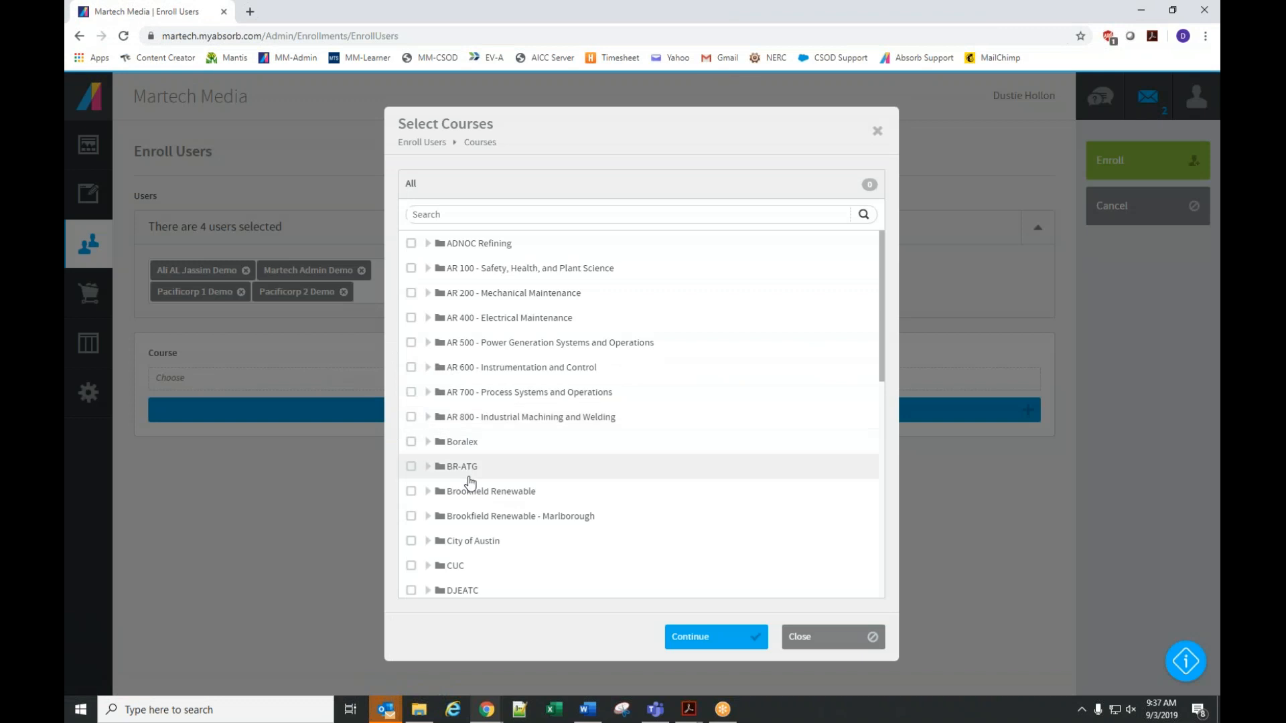
pyautogui.scroll(-5, 511, 527)
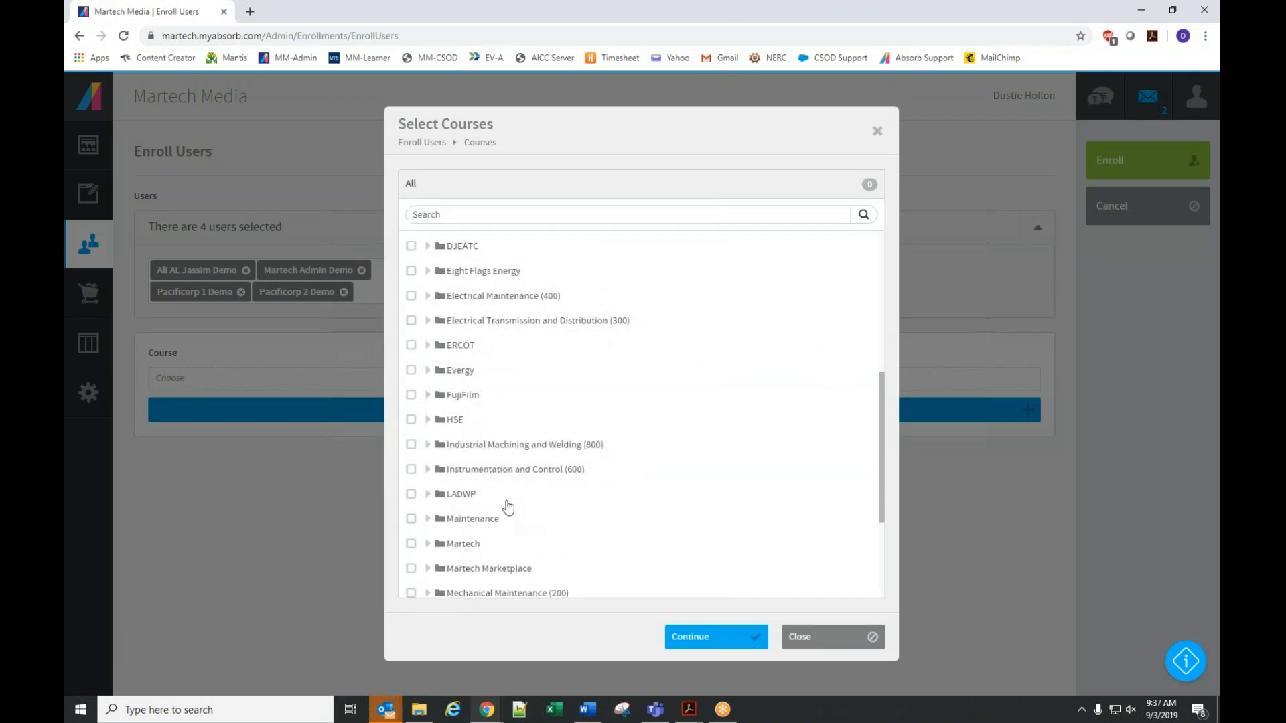
pyautogui.click(428, 396)
pyautogui.scroll(-3, 535, 415)
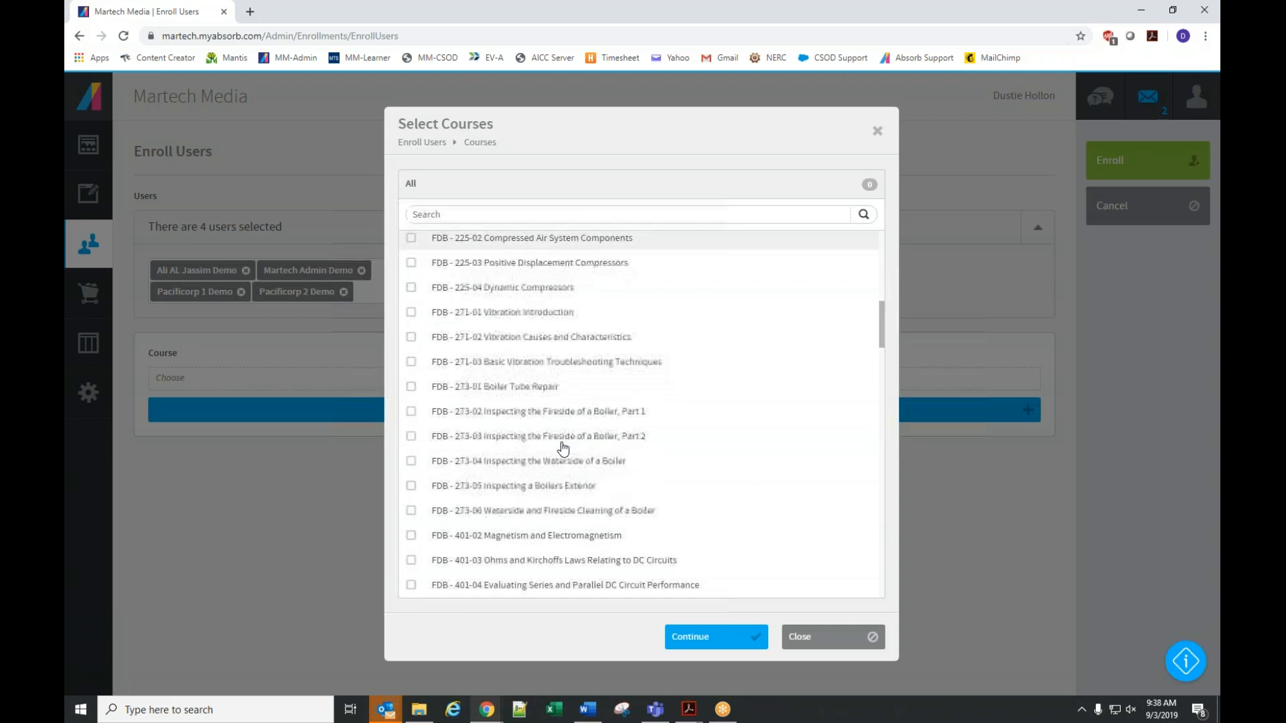
pyautogui.scroll(3, 482, 375)
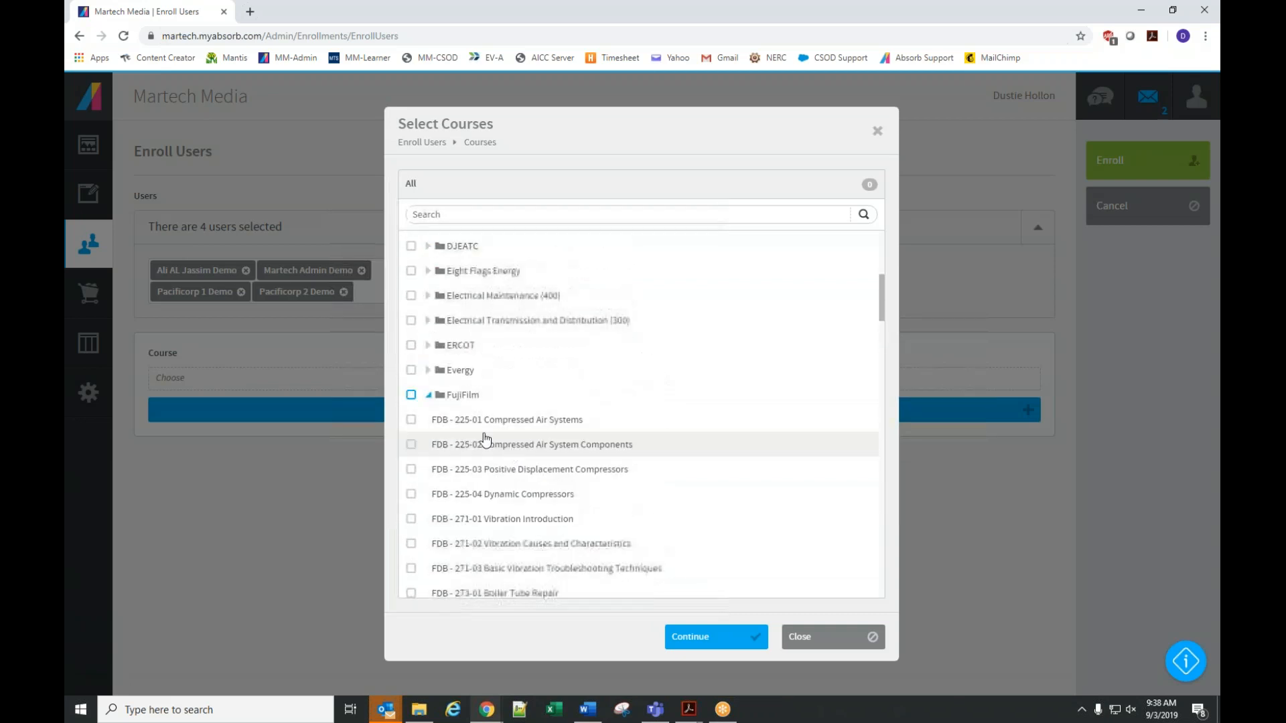
# Add FujiFilm courses FDB - 225-01, 271-01, 273-05, 402-02 and 417-03 to the users' enrollment
pyautogui.click(411, 420)
pyautogui.click(411, 520)
pyautogui.scroll(-3, 413, 517)
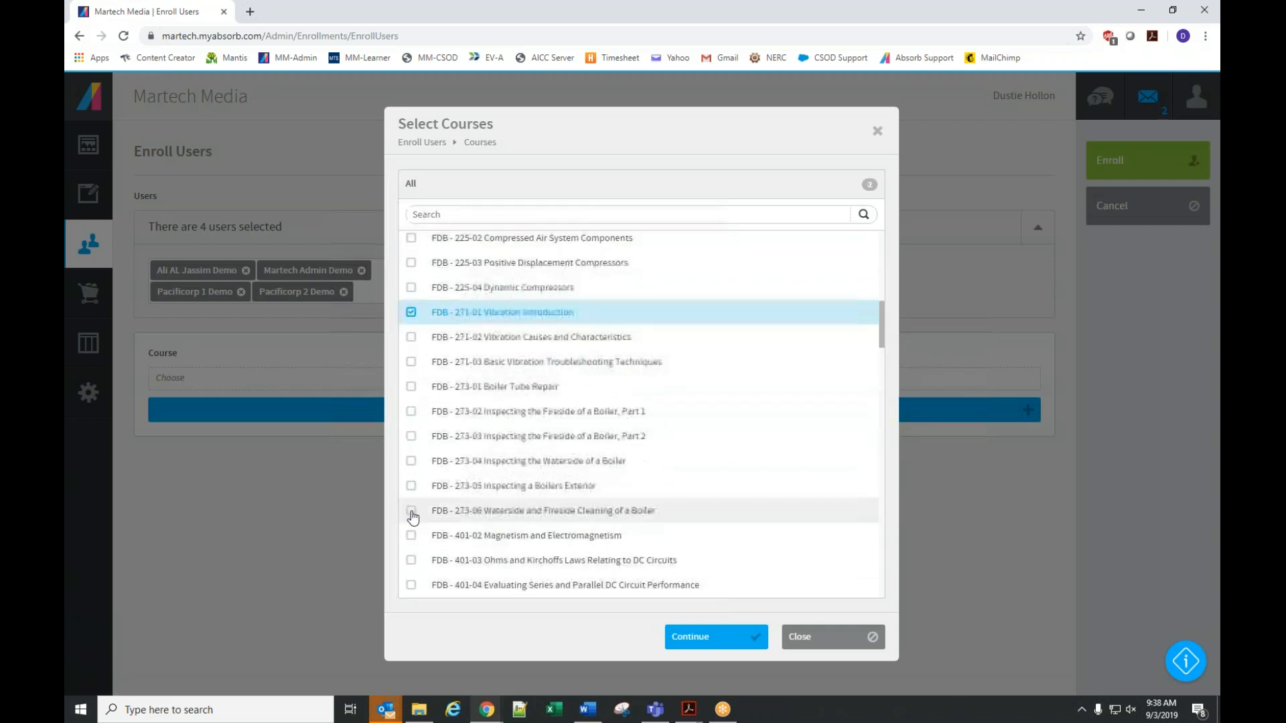
pyautogui.click(411, 486)
pyautogui.scroll(-2, 411, 496)
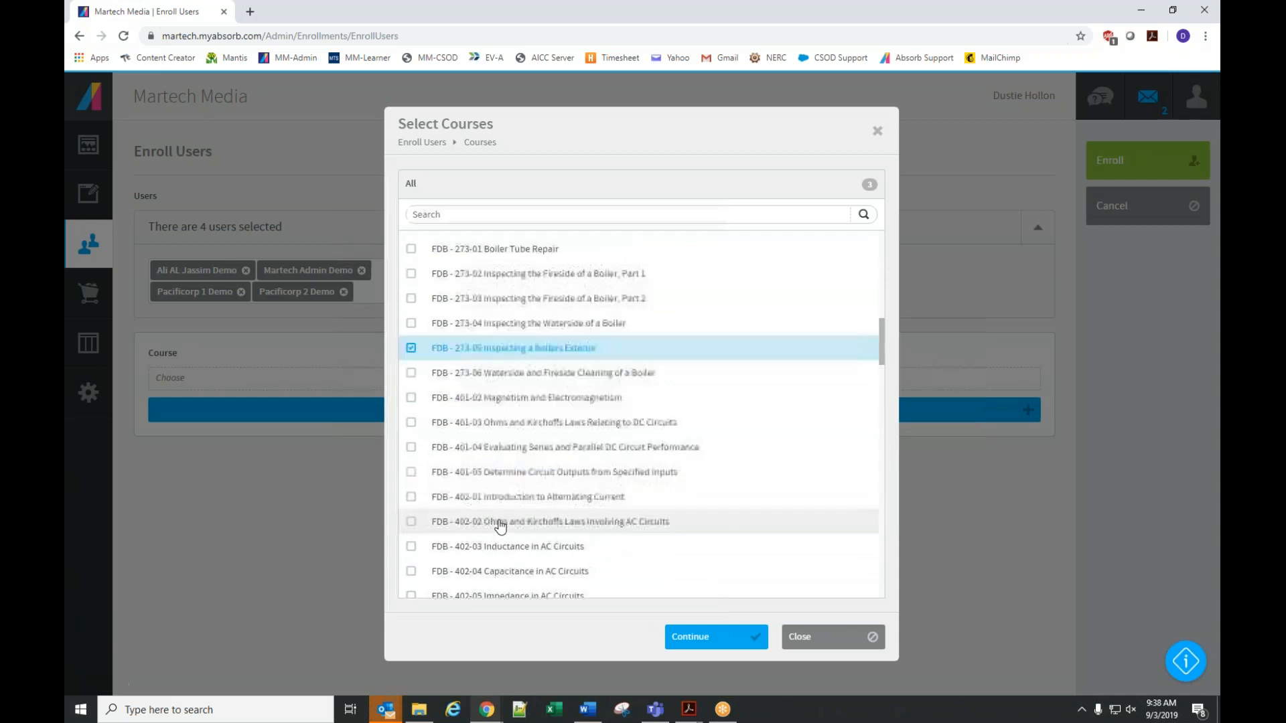
pyautogui.click(410, 522)
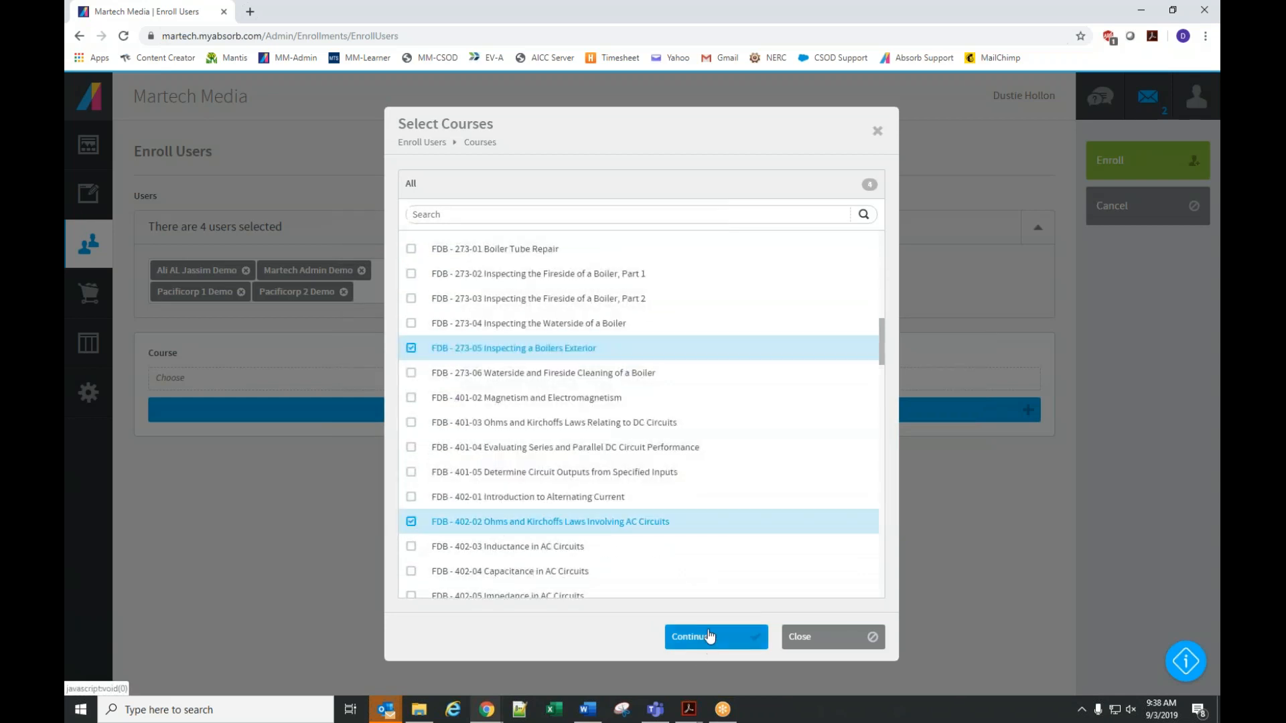
pyautogui.scroll(-4, 673, 502)
pyautogui.click(411, 522)
pyautogui.click(719, 644)
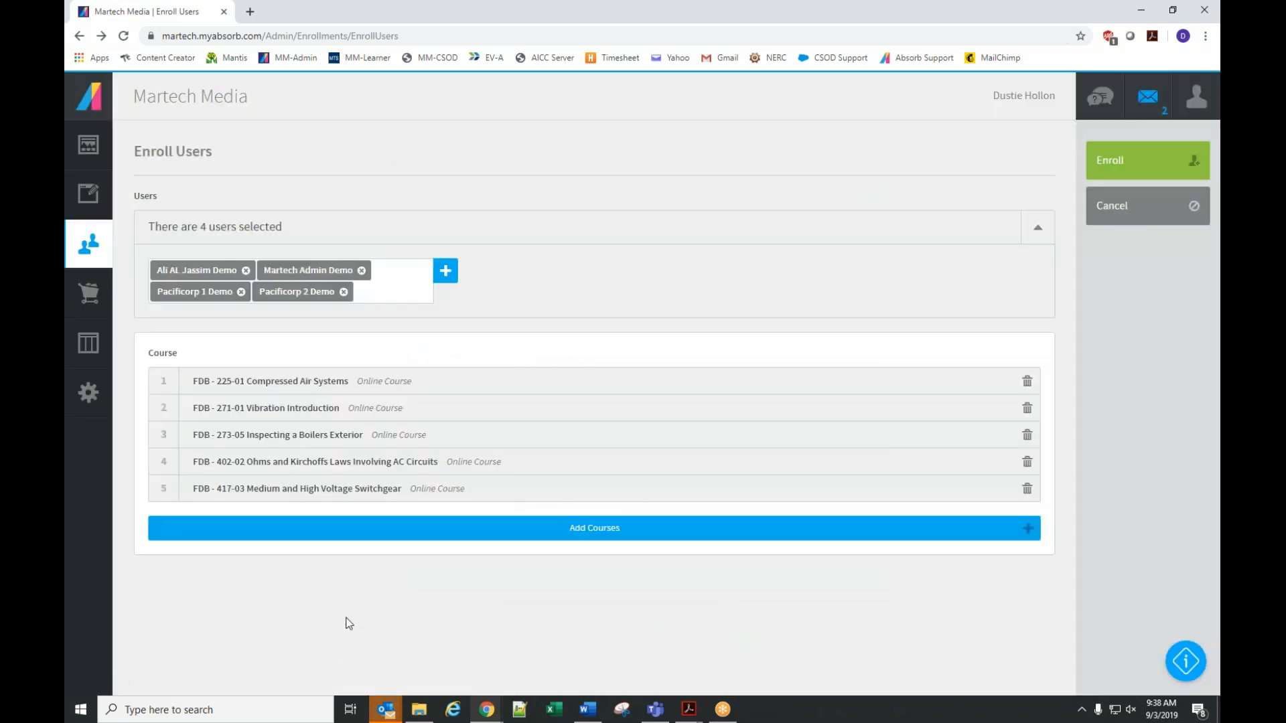
# View the course selection again without adding courses, and discard the mass enrollment without saving
pyautogui.click(562, 534)
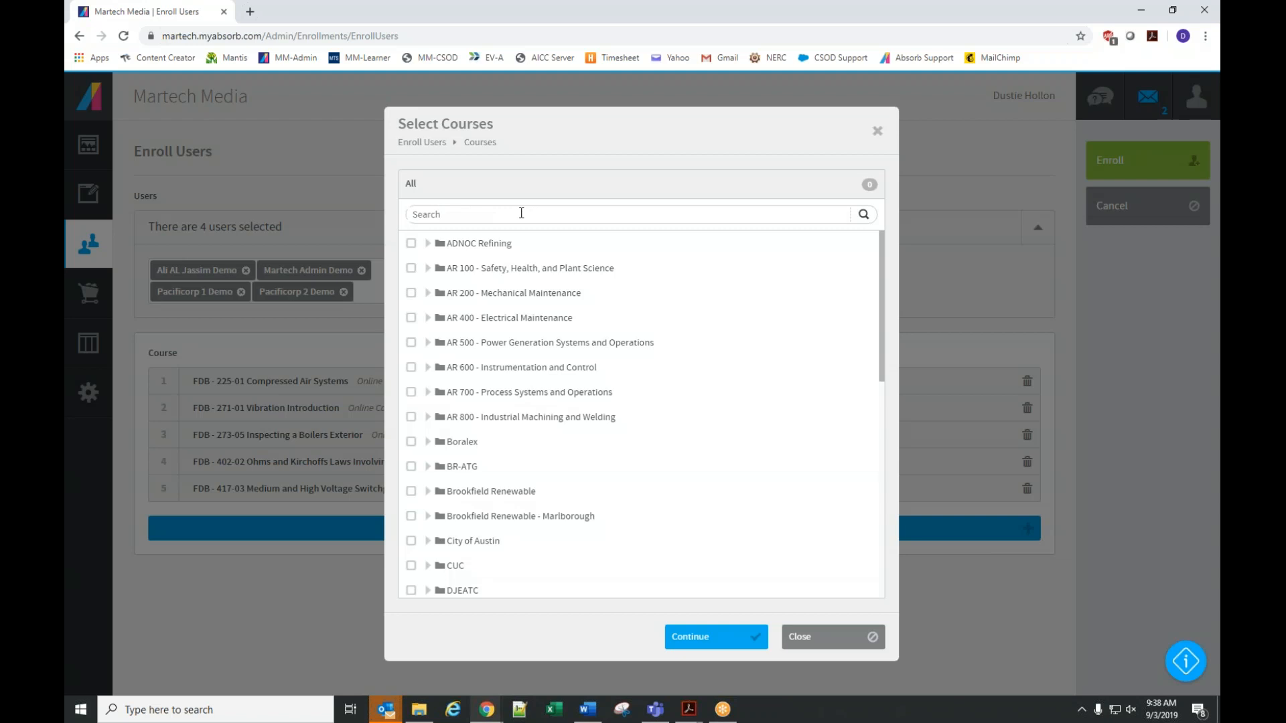
pyautogui.click(818, 641)
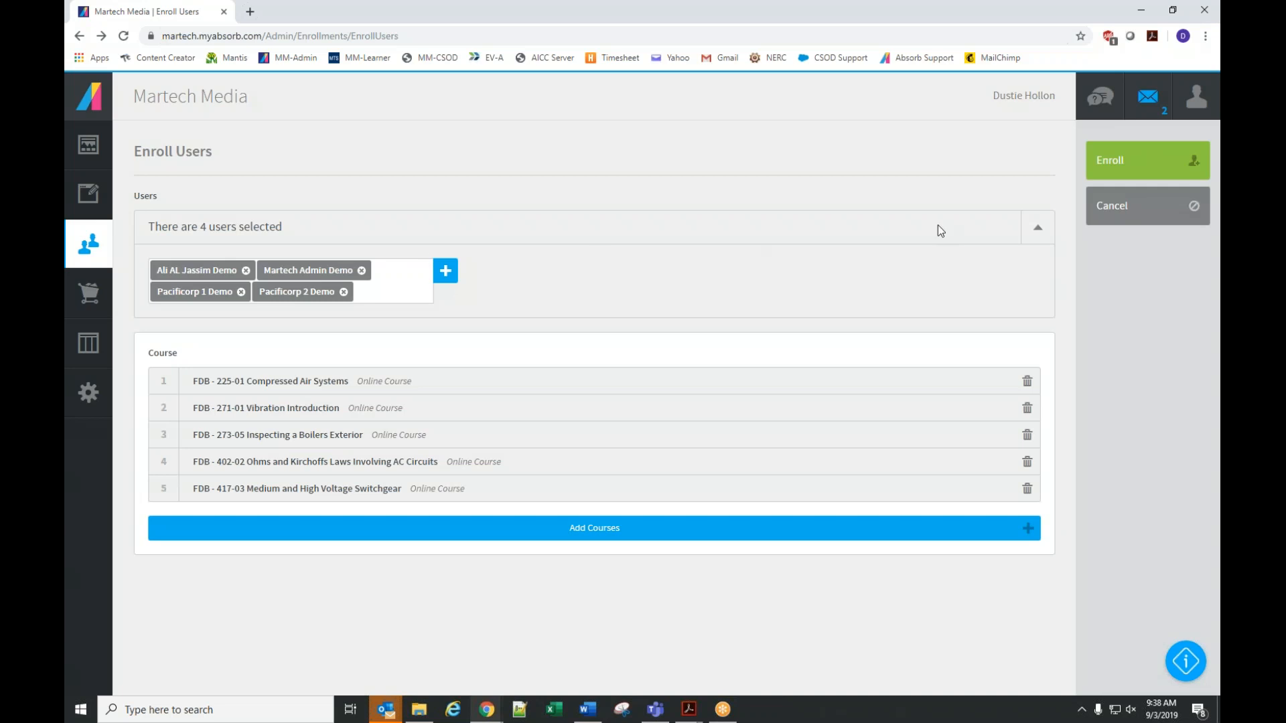
pyautogui.click(1136, 221)
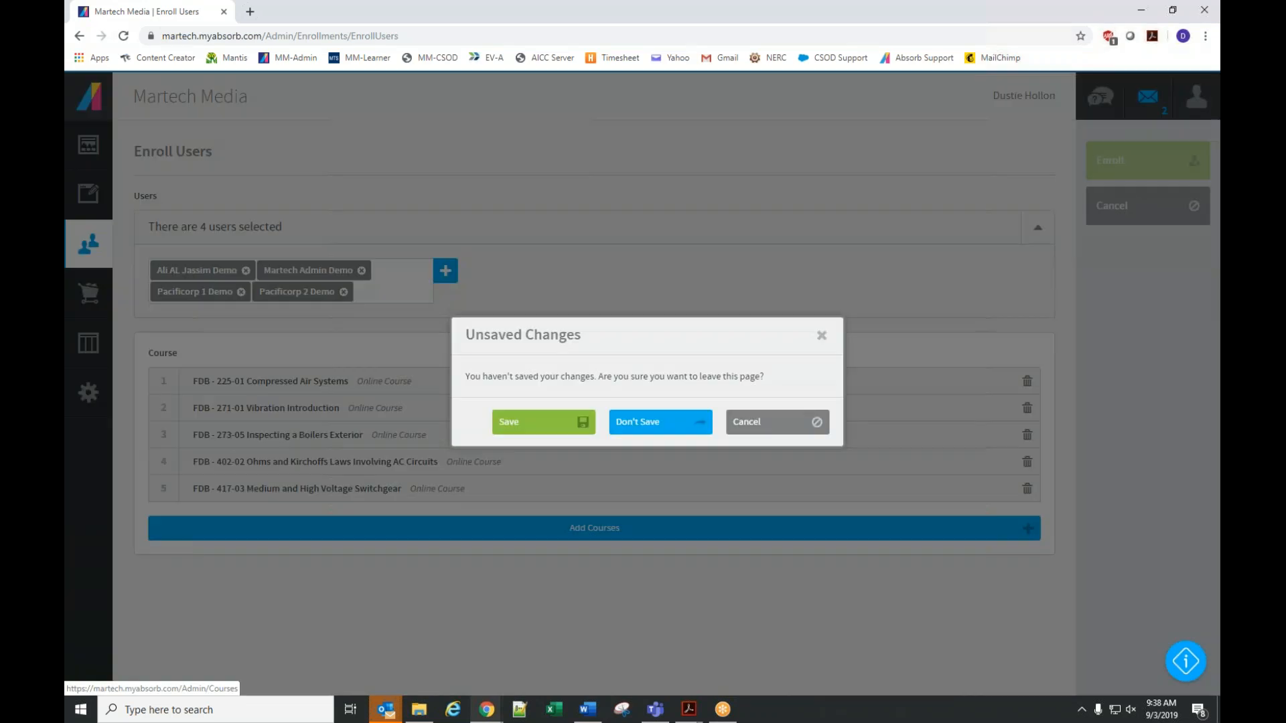
pyautogui.click(667, 427)
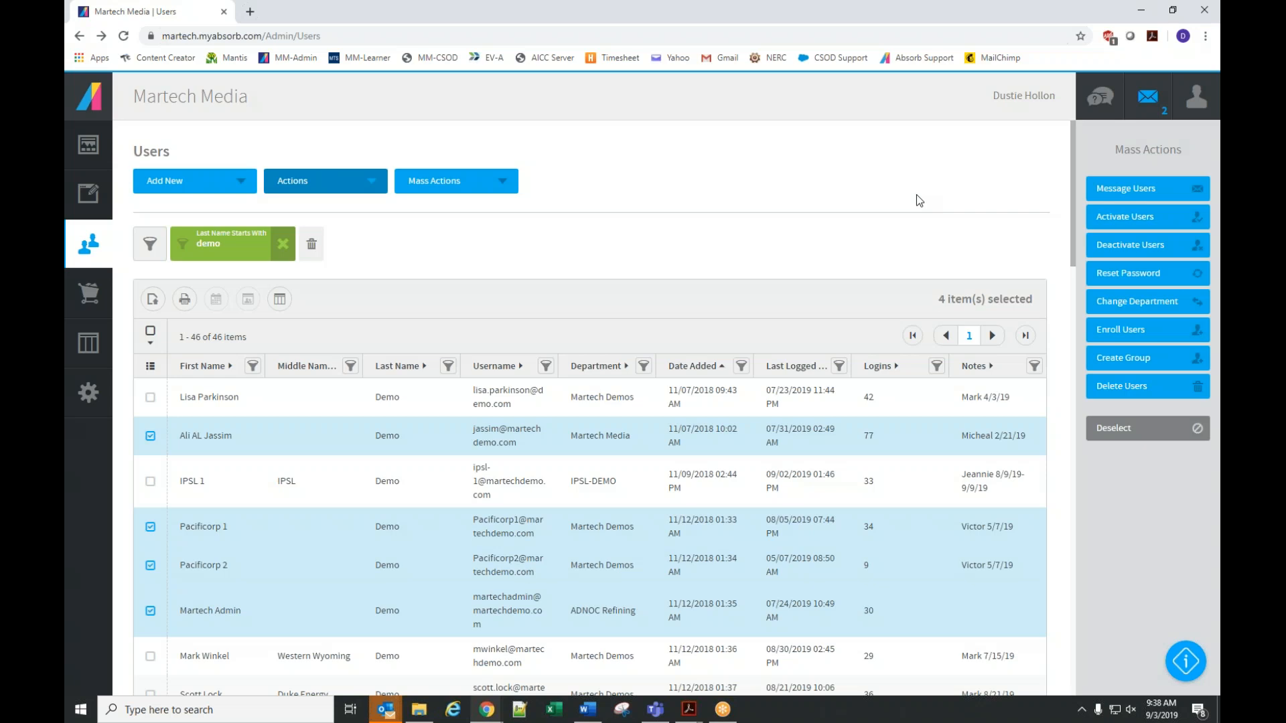
# Add the first and third listed users to the selection, draft them the message "This is my message." with subject "Subject", and cancel it
pyautogui.scroll(-1, 866, 187)
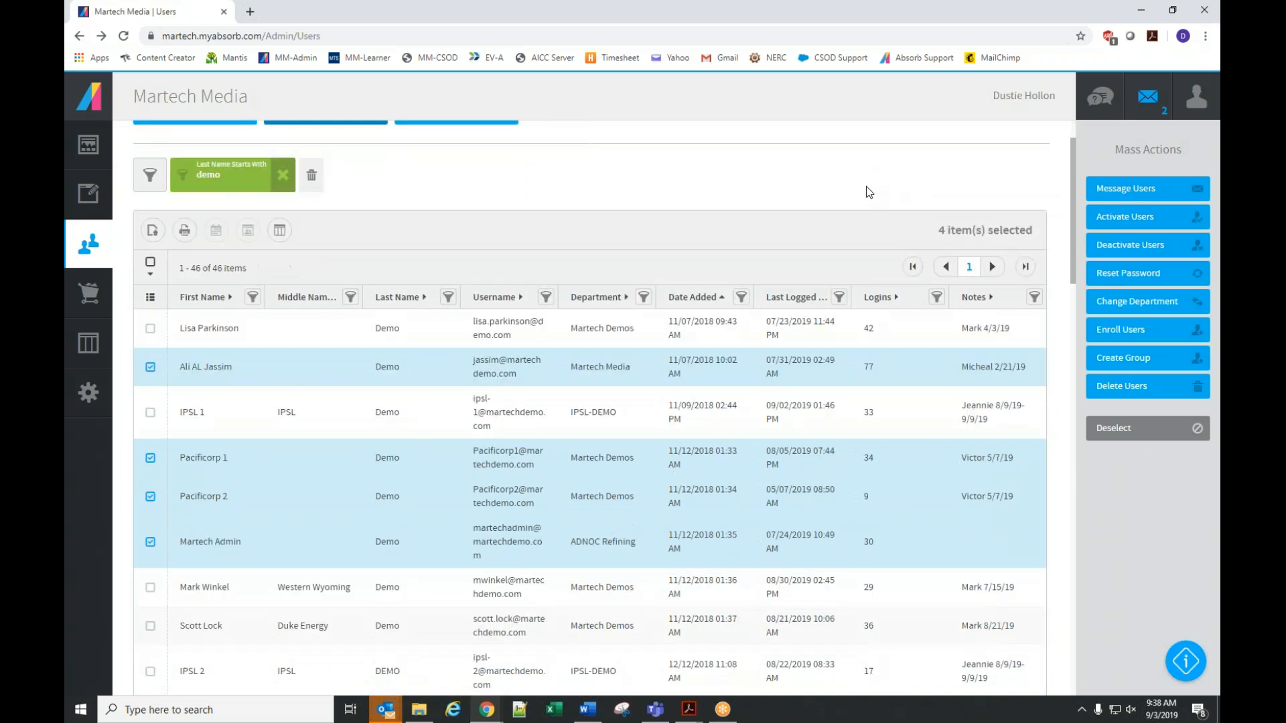
pyautogui.scroll(1, 866, 188)
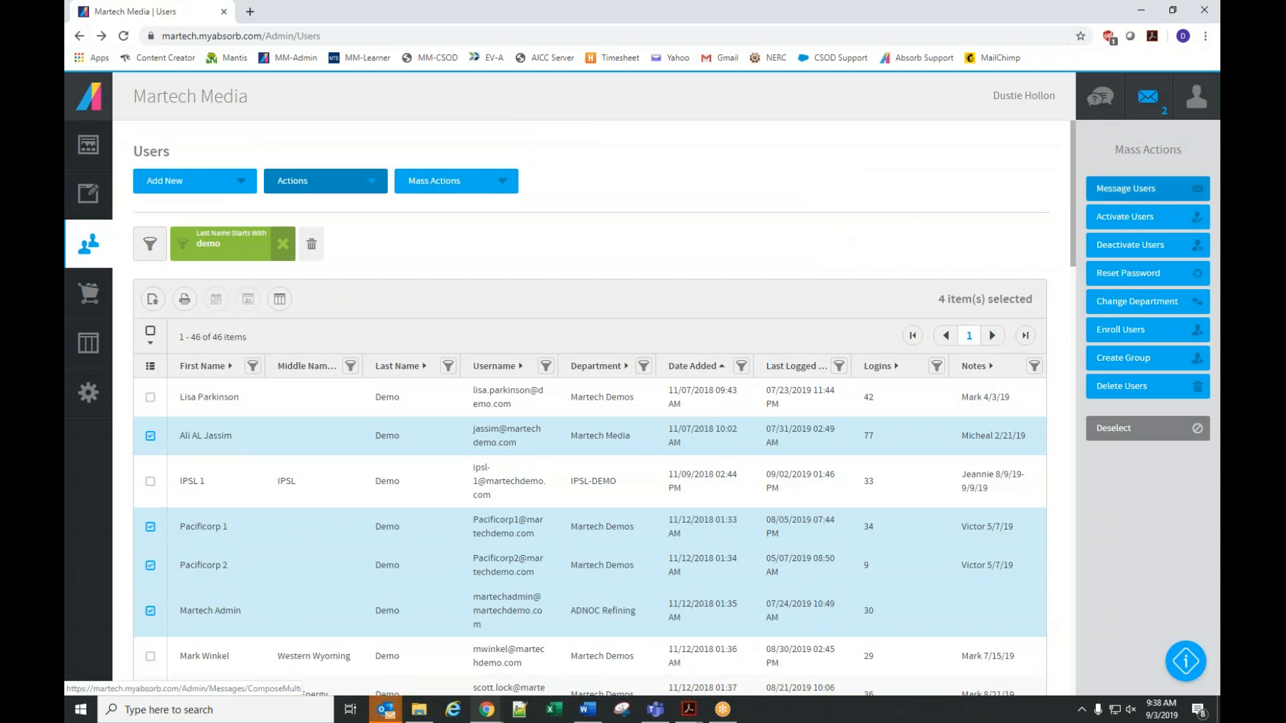
pyautogui.click(152, 483)
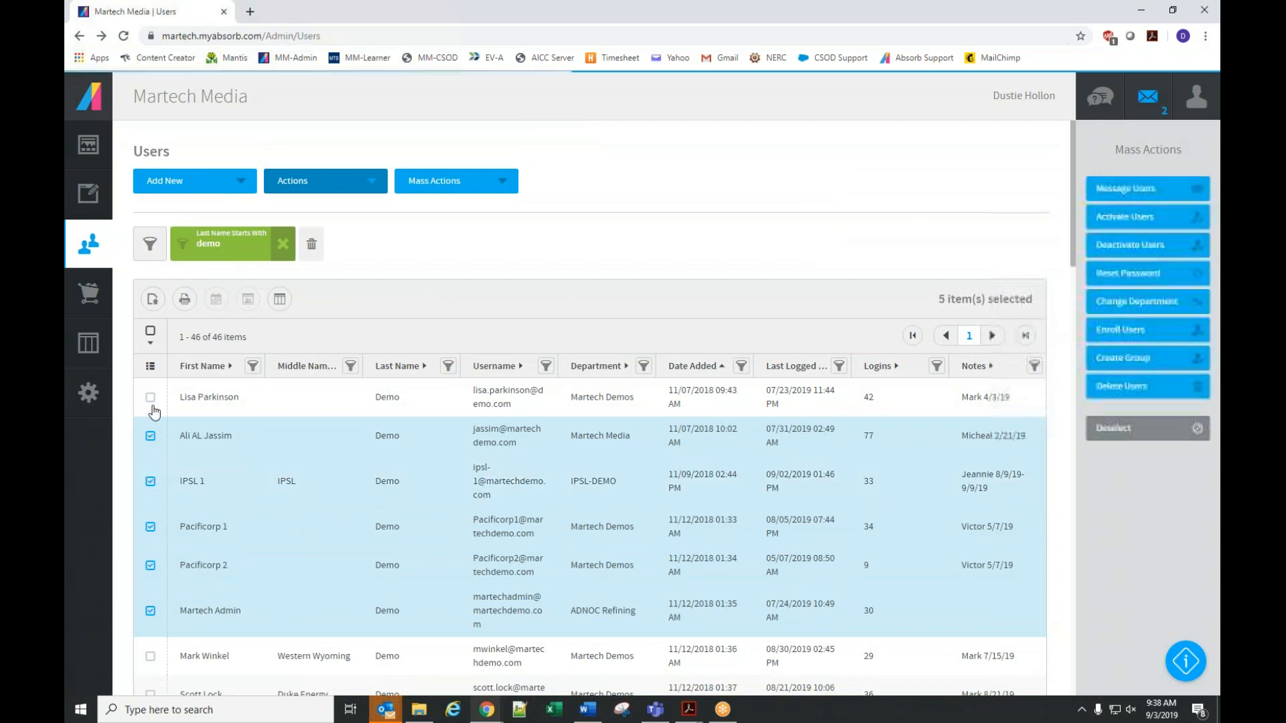
pyautogui.click(150, 397)
pyautogui.click(1125, 189)
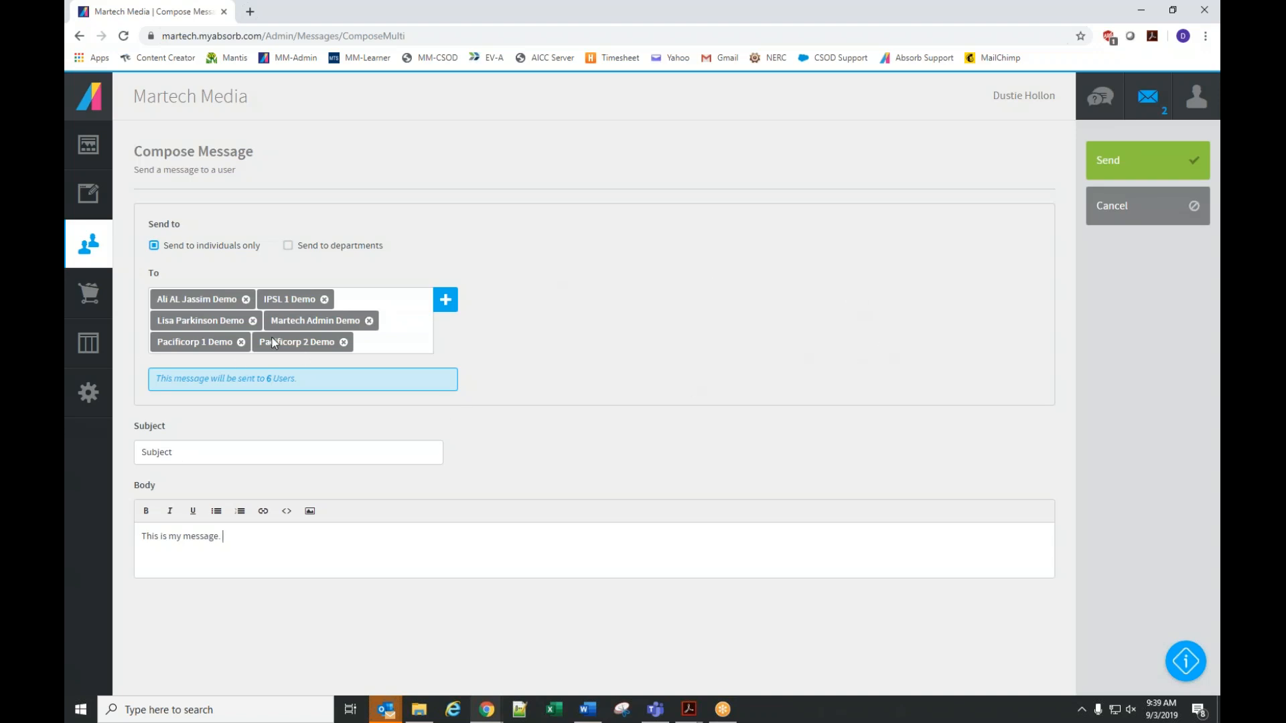
pyautogui.click(1136, 225)
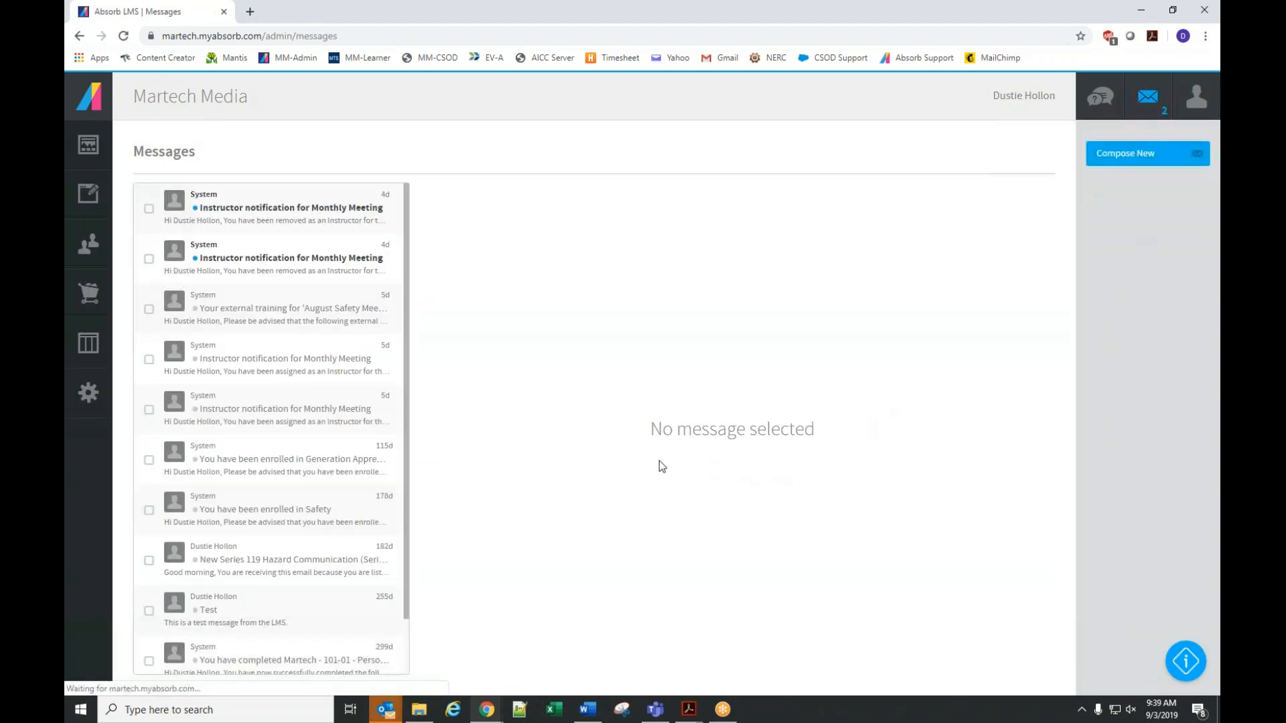
# Open the Learner Activity report
pyautogui.click(83, 349)
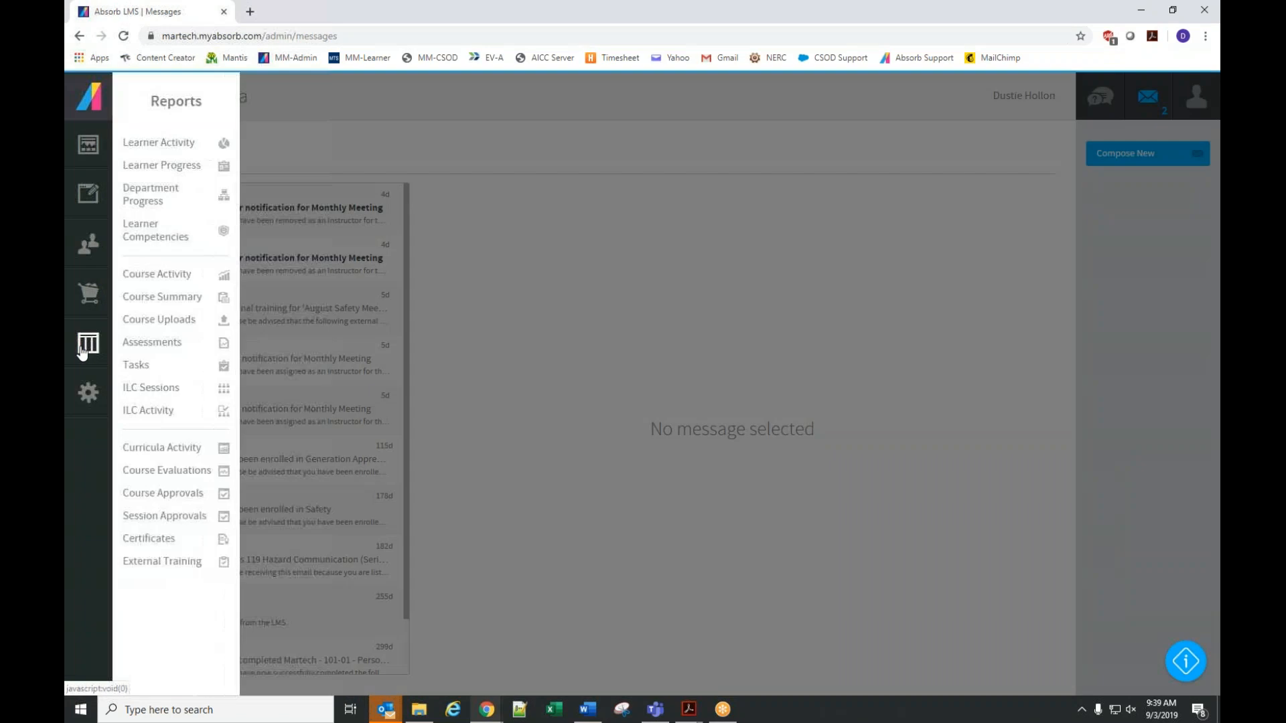
pyautogui.click(151, 144)
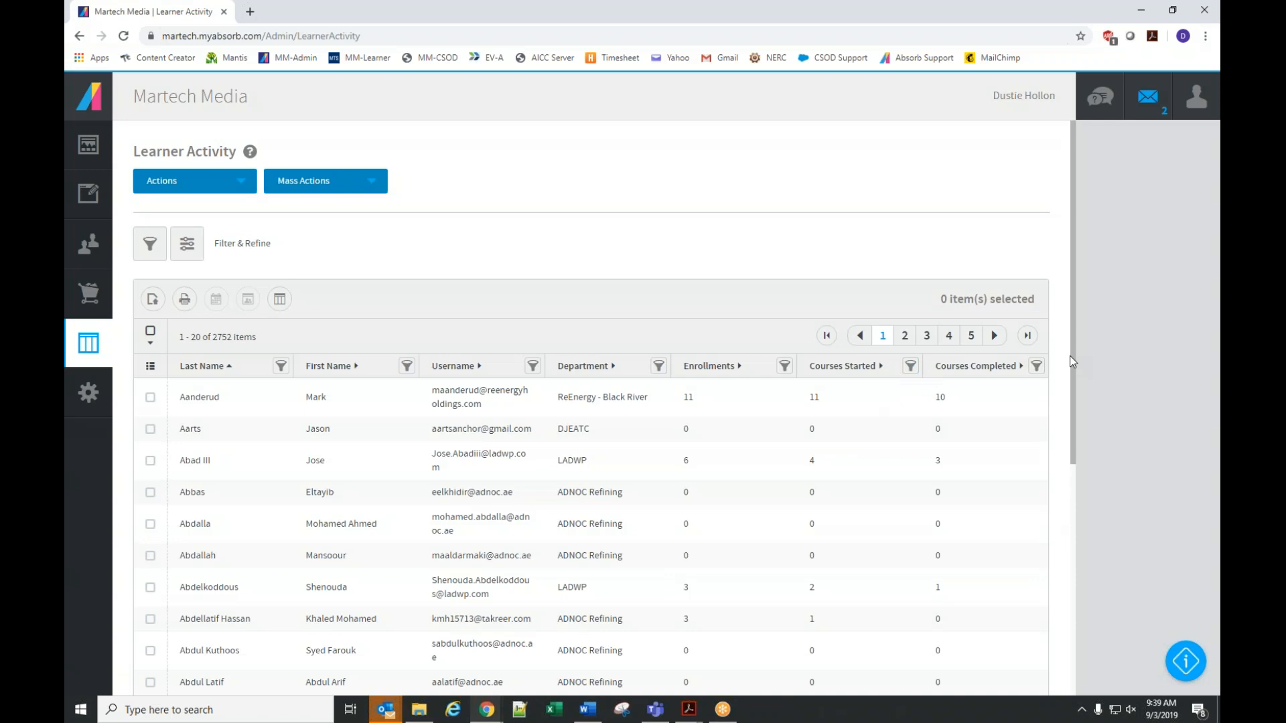
# Look through the columns available for the Learner Activity report, leaving the column selection as it is
pyautogui.click(150, 366)
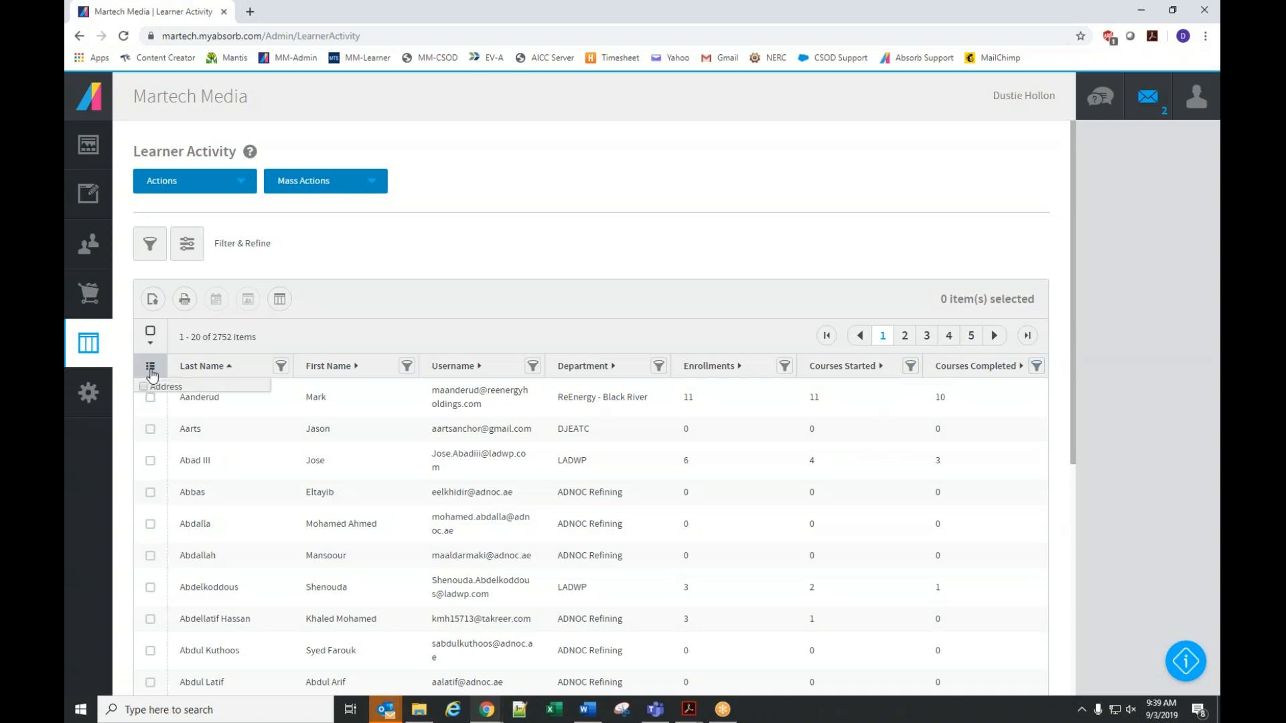
pyautogui.scroll(-5, 266, 406)
pyautogui.moveTo(266, 474); pyautogui.dragTo(262, 523)
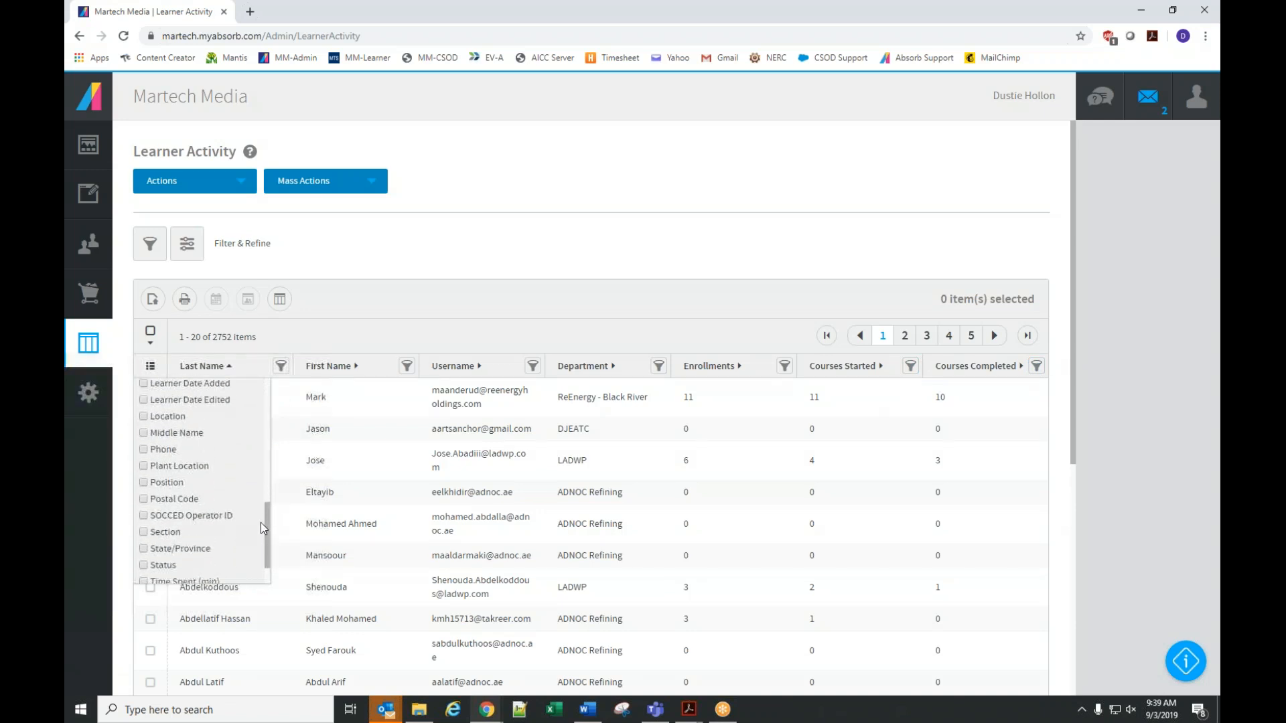
pyautogui.click(482, 242)
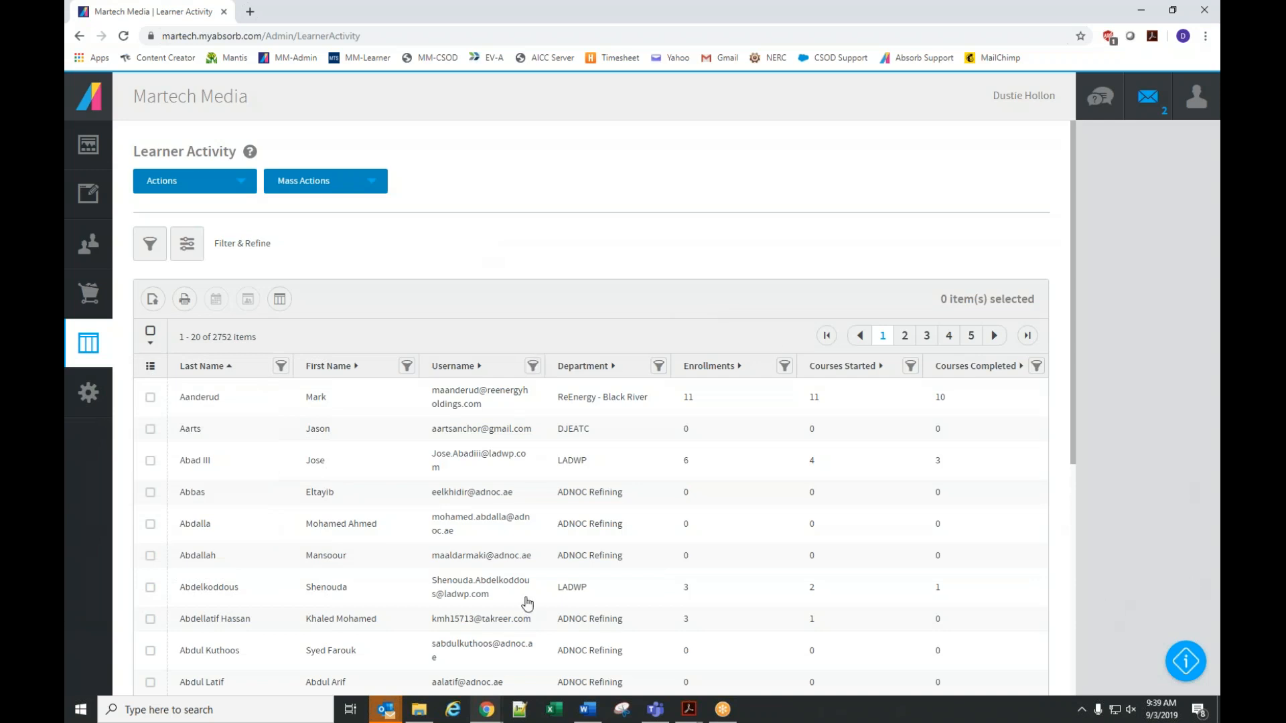
# Select the first learner in the Learner Activity report and review their course enrollments
pyautogui.scroll(-6, 527, 604)
pyautogui.scroll(4, 956, 603)
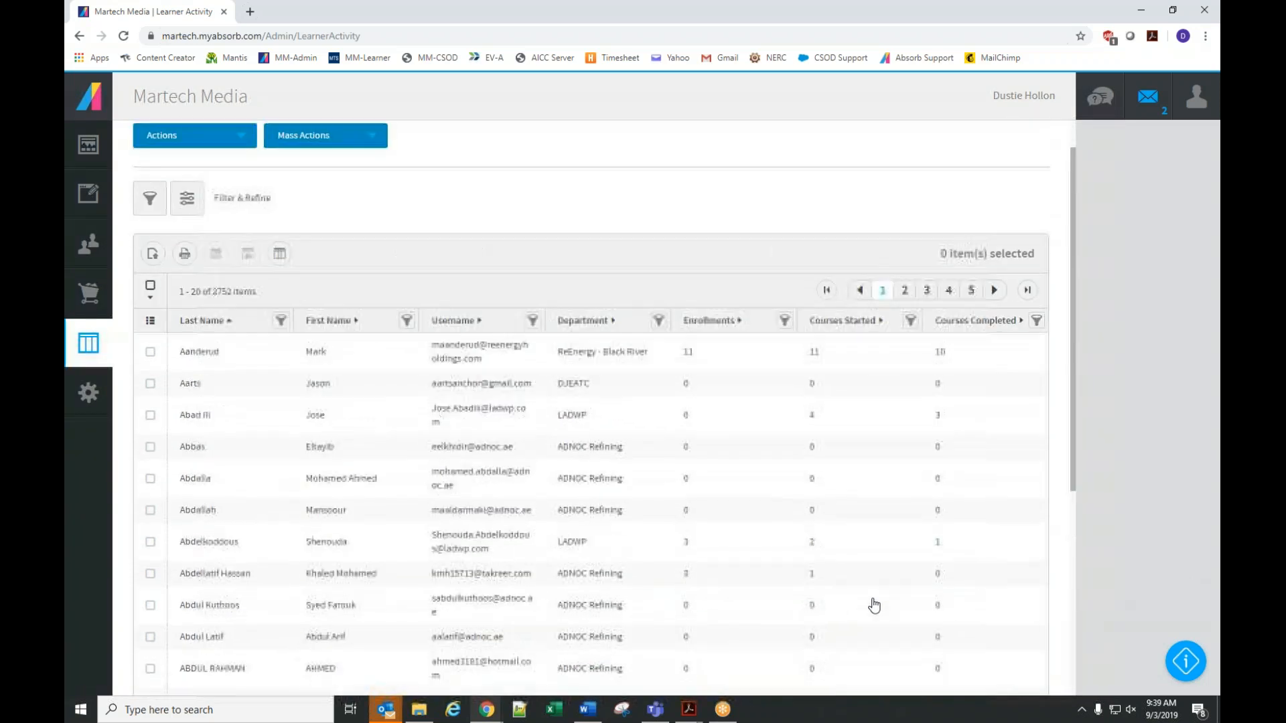
pyautogui.click(373, 364)
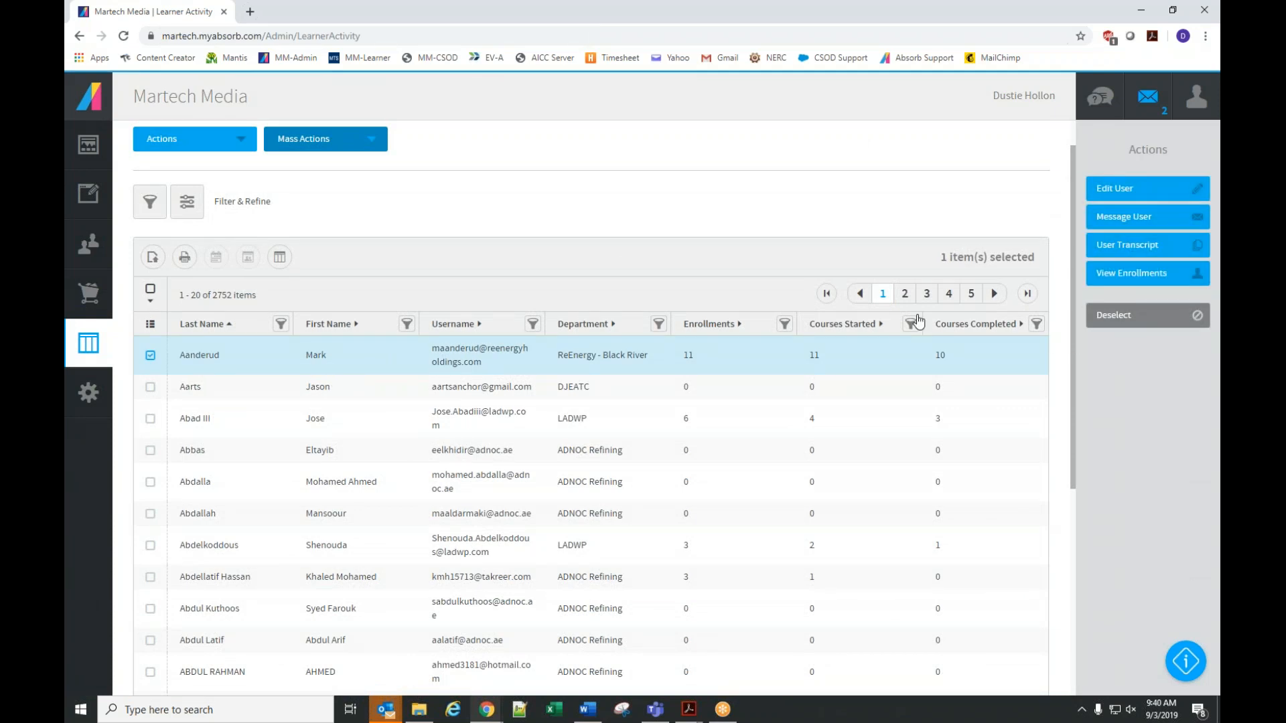
pyautogui.click(1131, 273)
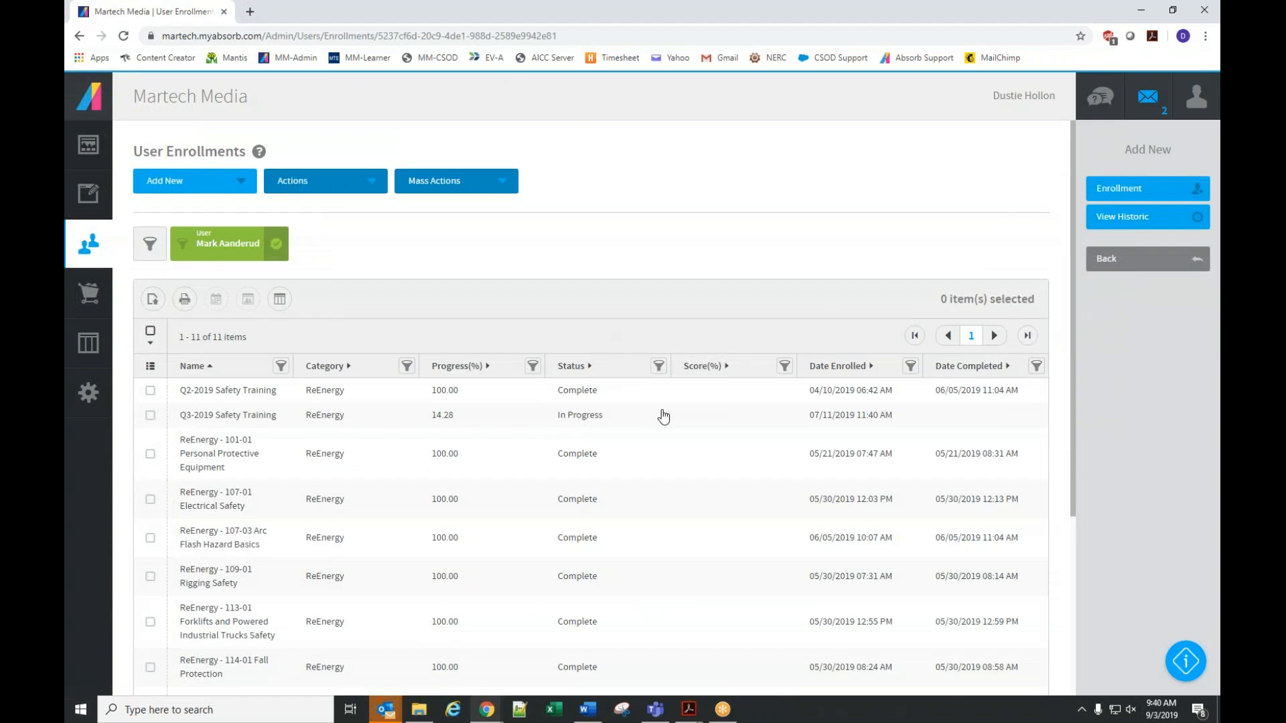
pyautogui.scroll(-4, 663, 417)
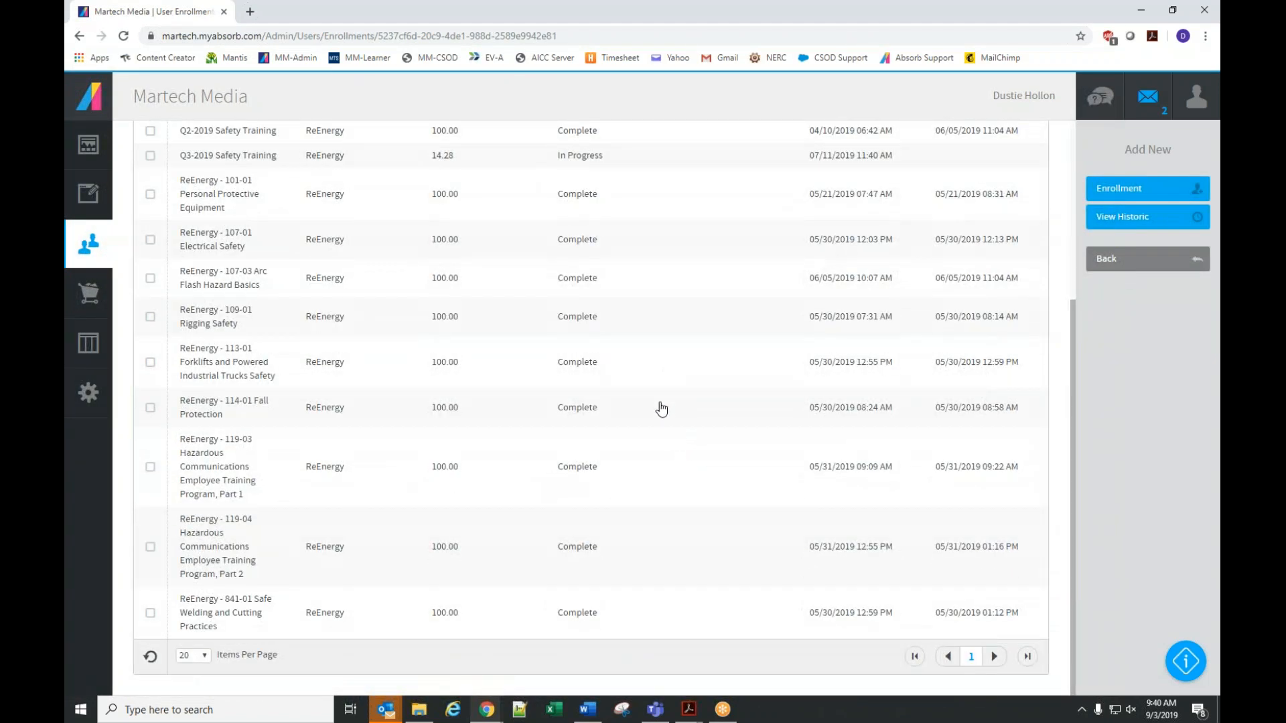
pyautogui.scroll(2, 662, 429)
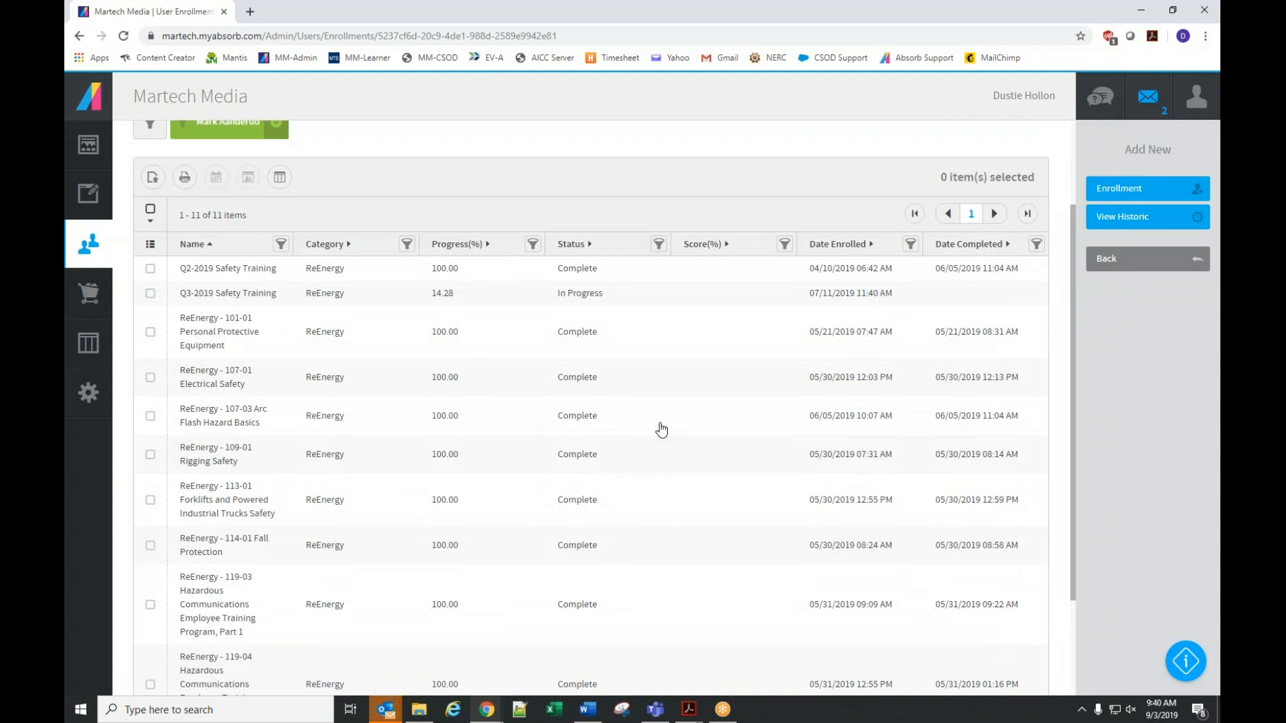
pyautogui.scroll(2, 662, 429)
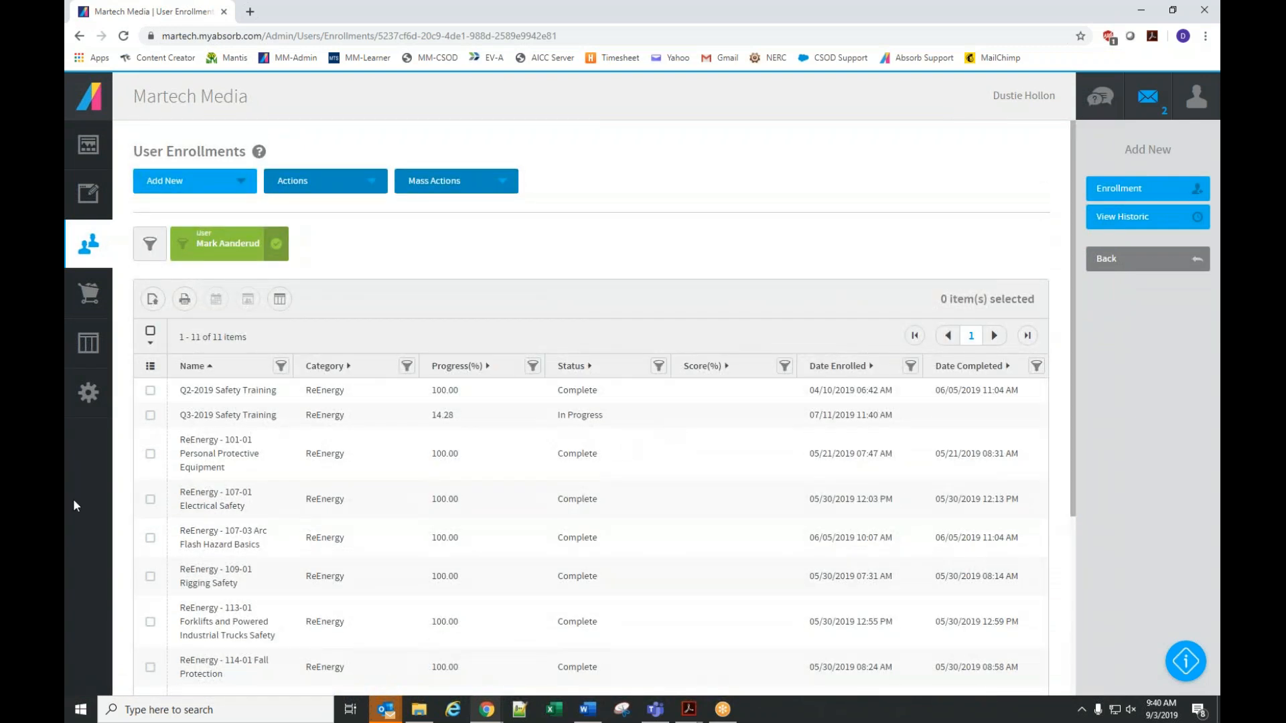
# Open the Course Activity report and filter it to the course 101-01 Personal Protective Equipment
pyautogui.click(88, 343)
pyautogui.click(158, 276)
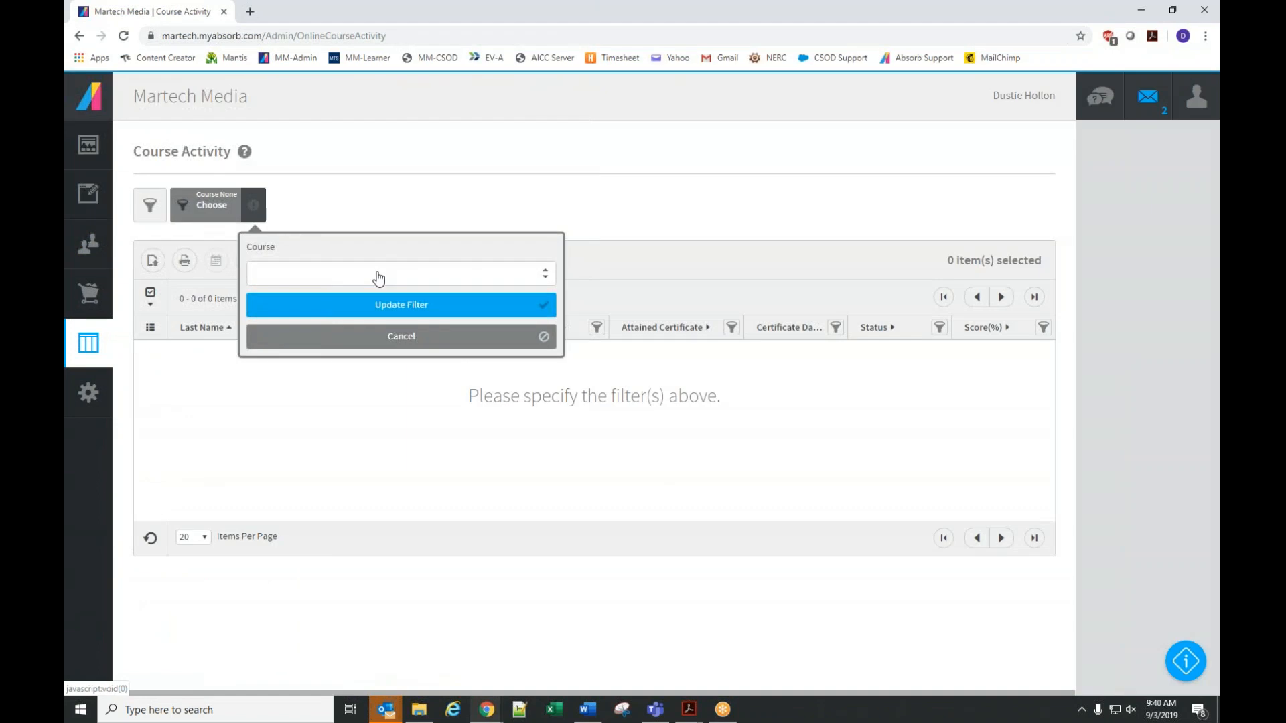
pyautogui.click(381, 272)
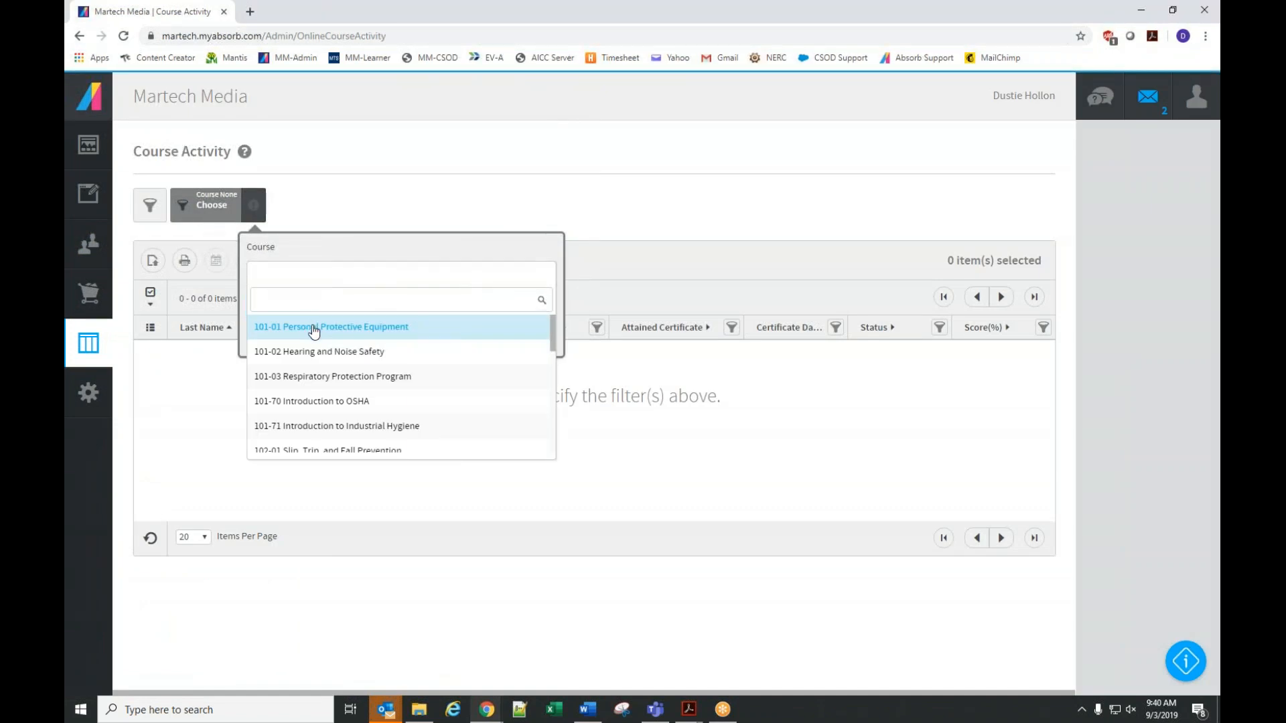
pyautogui.click(310, 328)
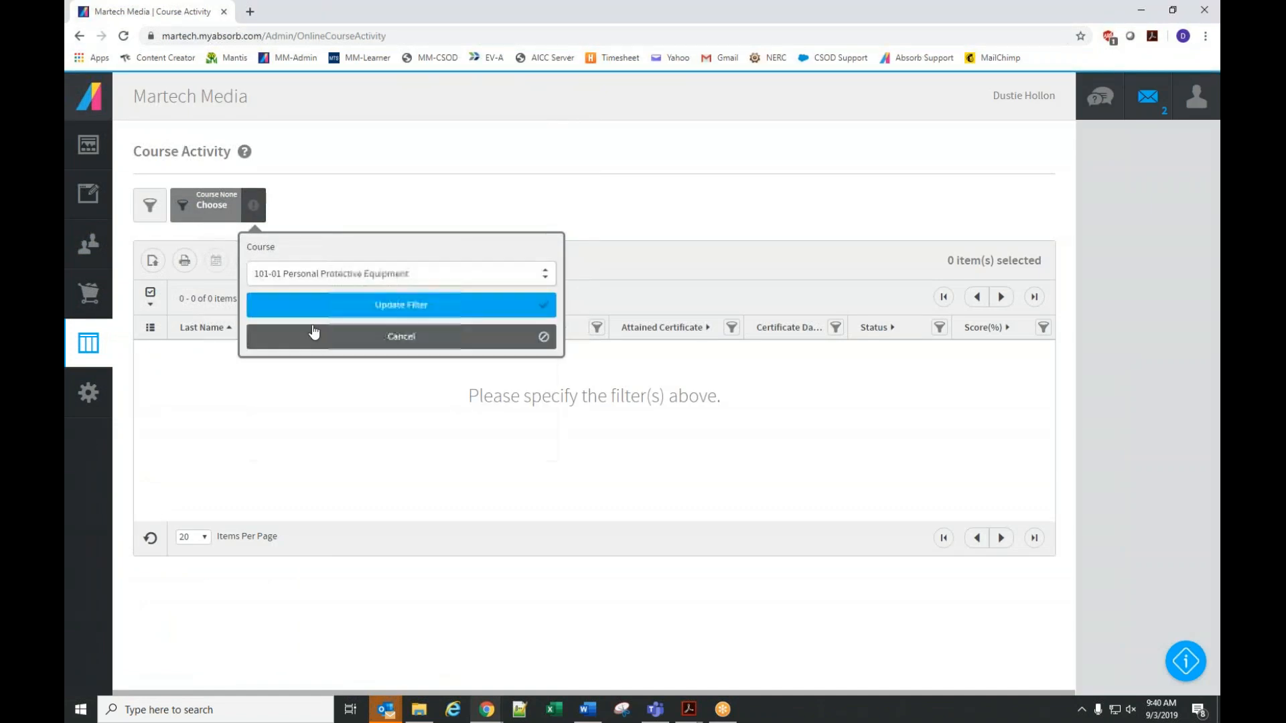
pyautogui.click(438, 307)
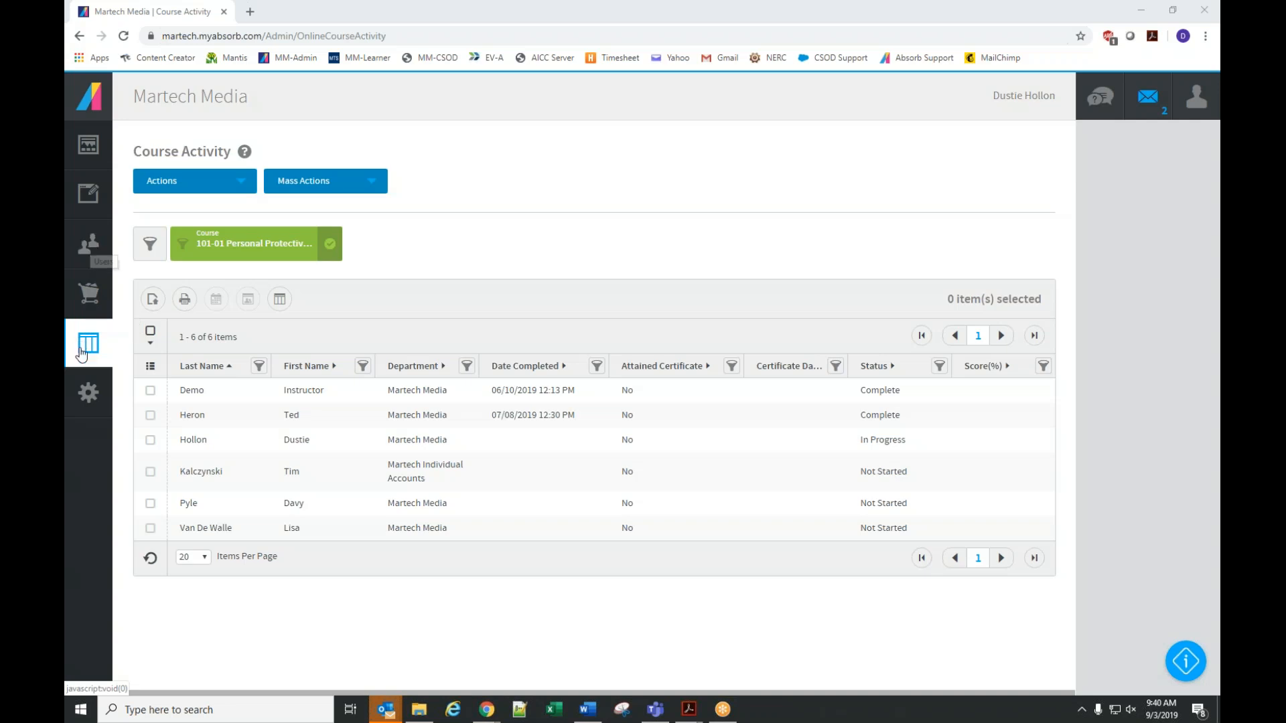
# Open the Curricula Activity report and filter it to the curriculum BR - 2019 NASCC Annual Training
pyautogui.click(81, 351)
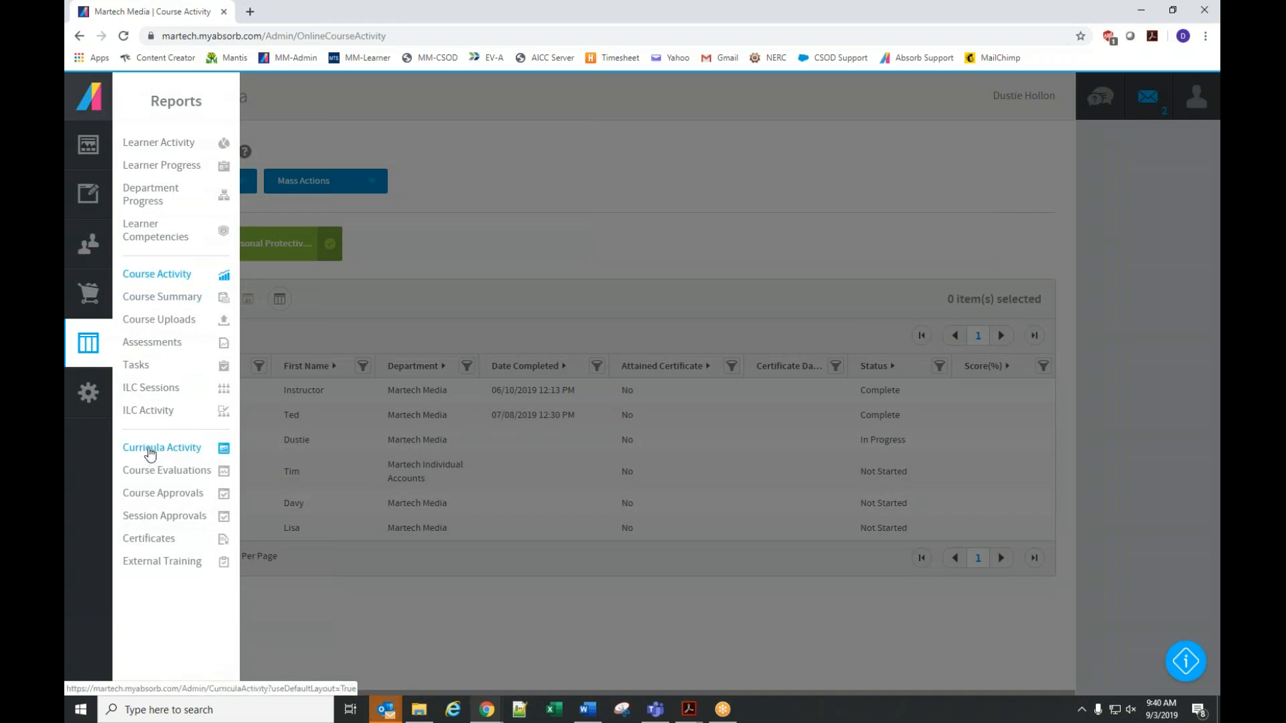
pyautogui.click(150, 454)
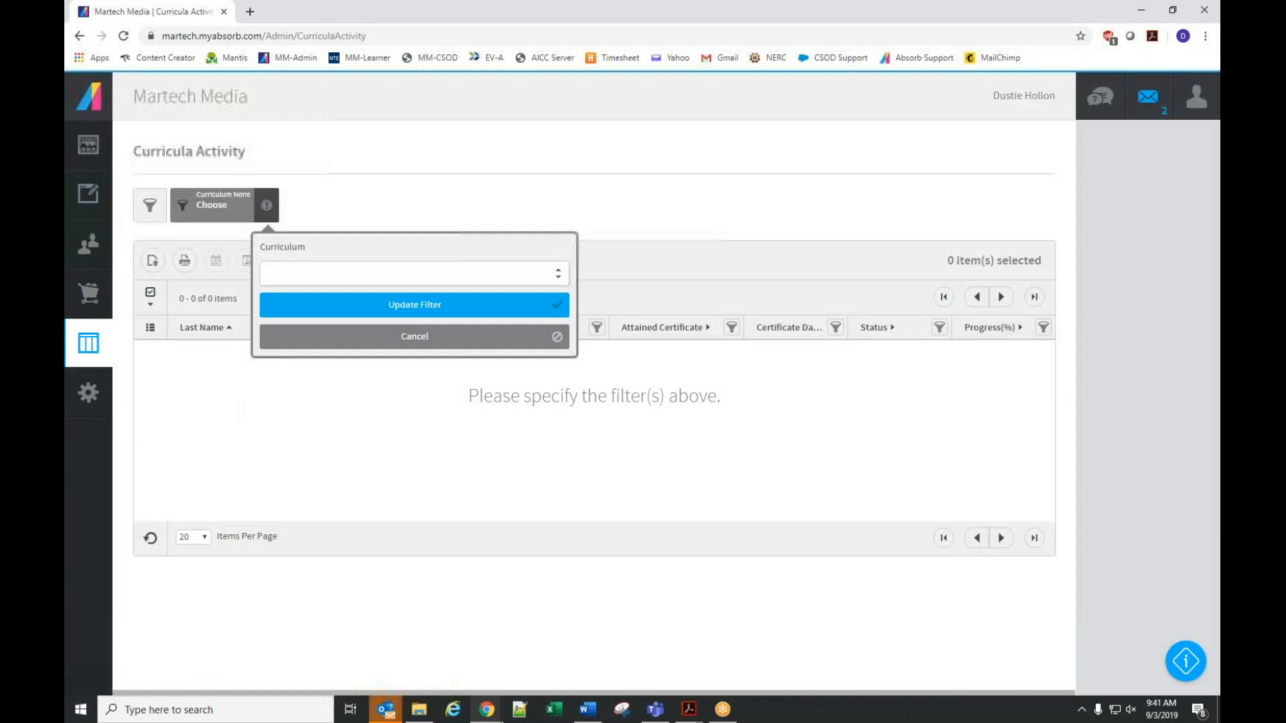
pyautogui.click(483, 278)
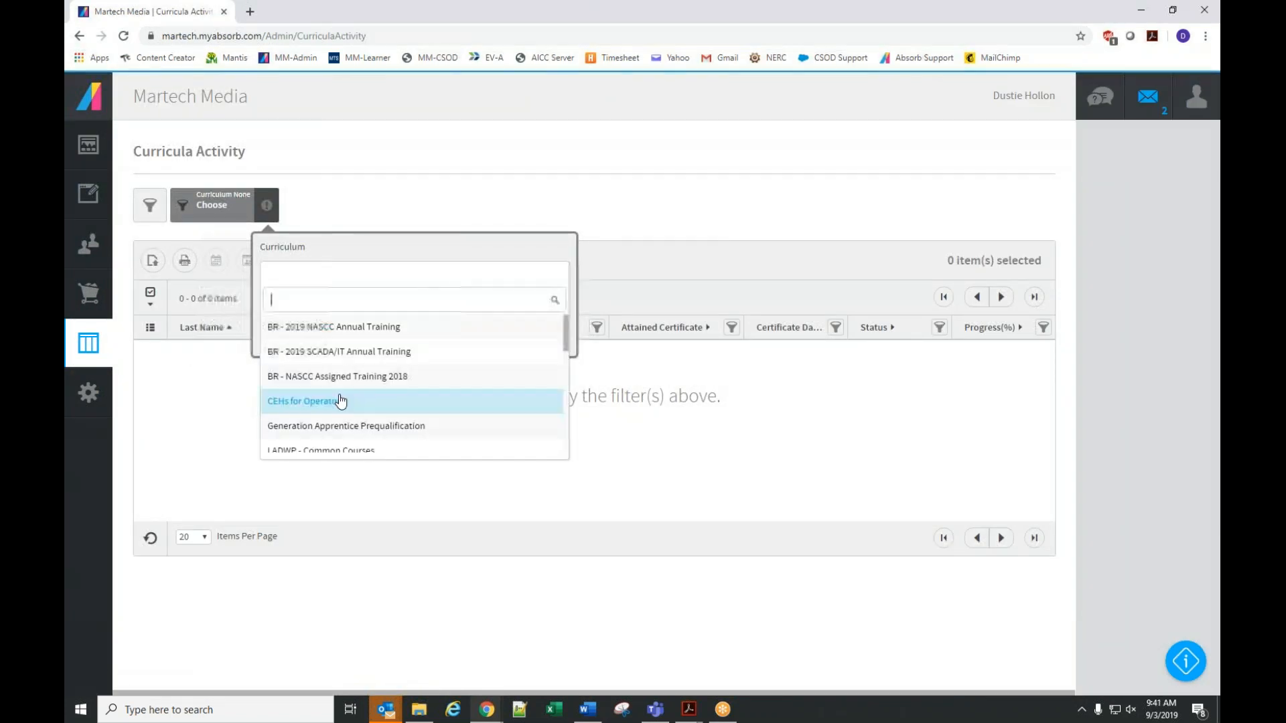
pyautogui.click(328, 326)
pyautogui.click(401, 308)
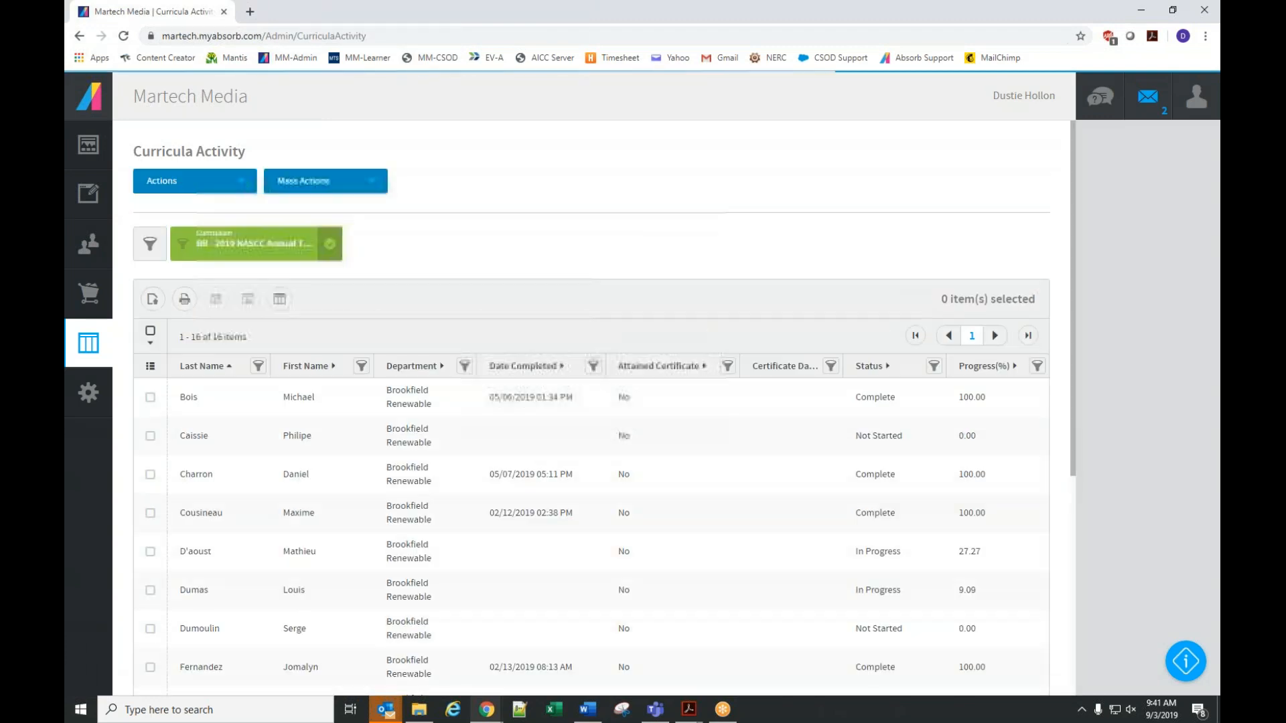
# Review the learners' status and progress in the curriculum report and select the first listed learner
pyautogui.scroll(-4, 882, 494)
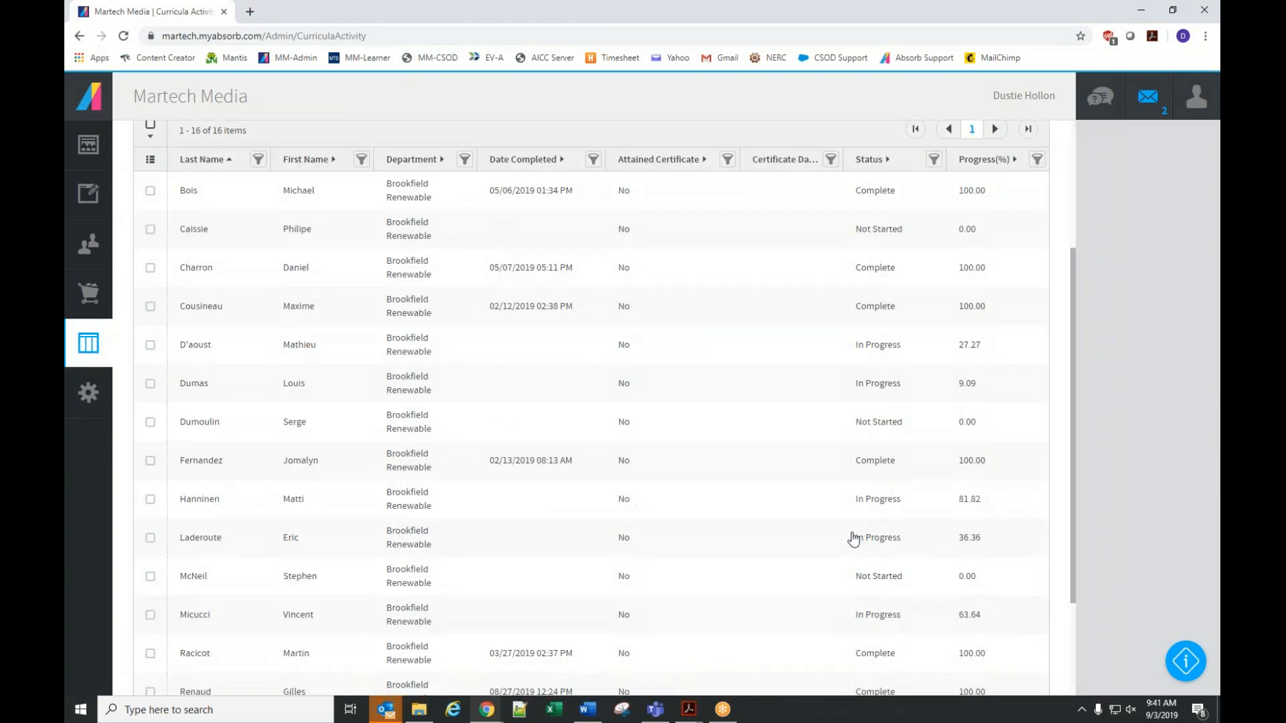
pyautogui.scroll(2, 852, 540)
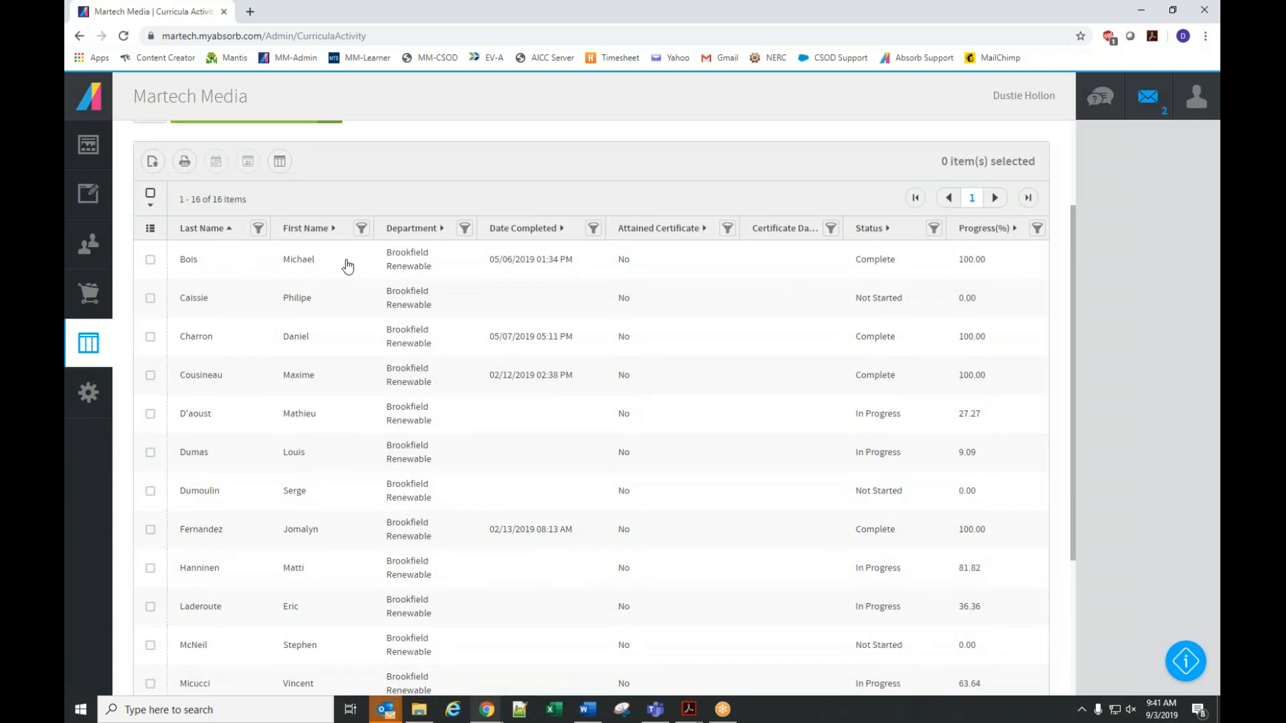
pyautogui.click(653, 263)
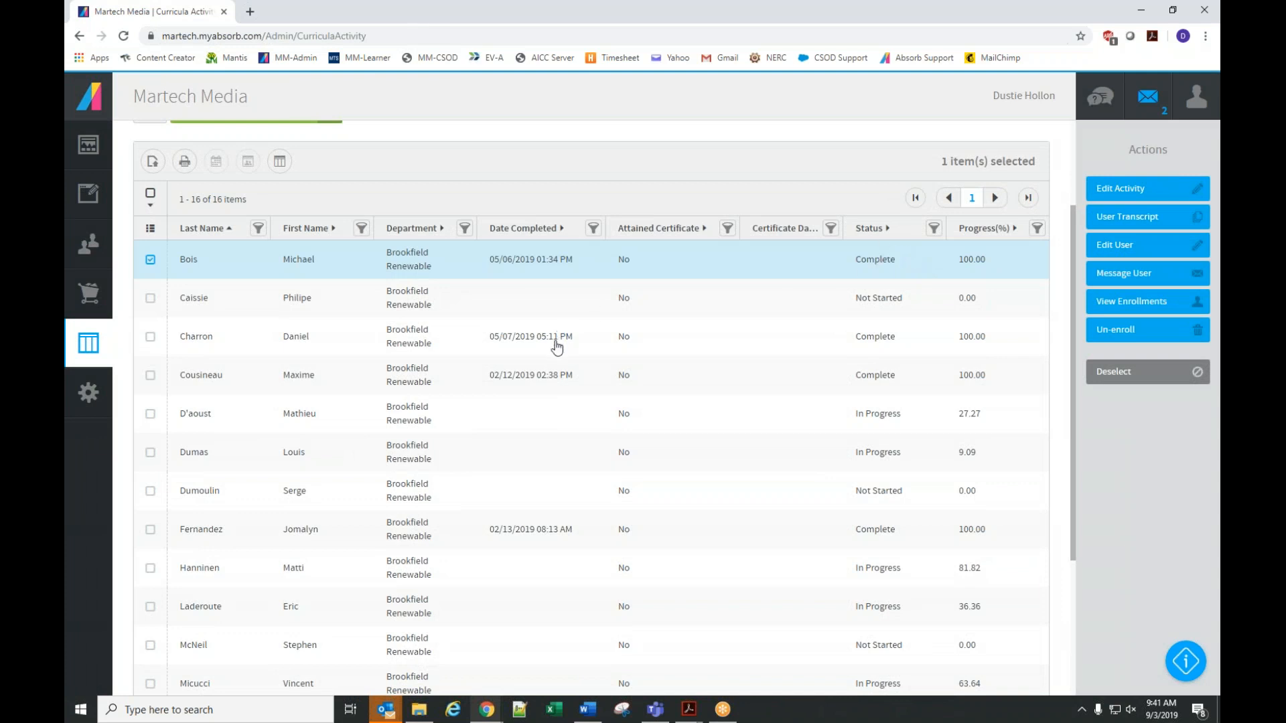
pyautogui.scroll(2, 585, 332)
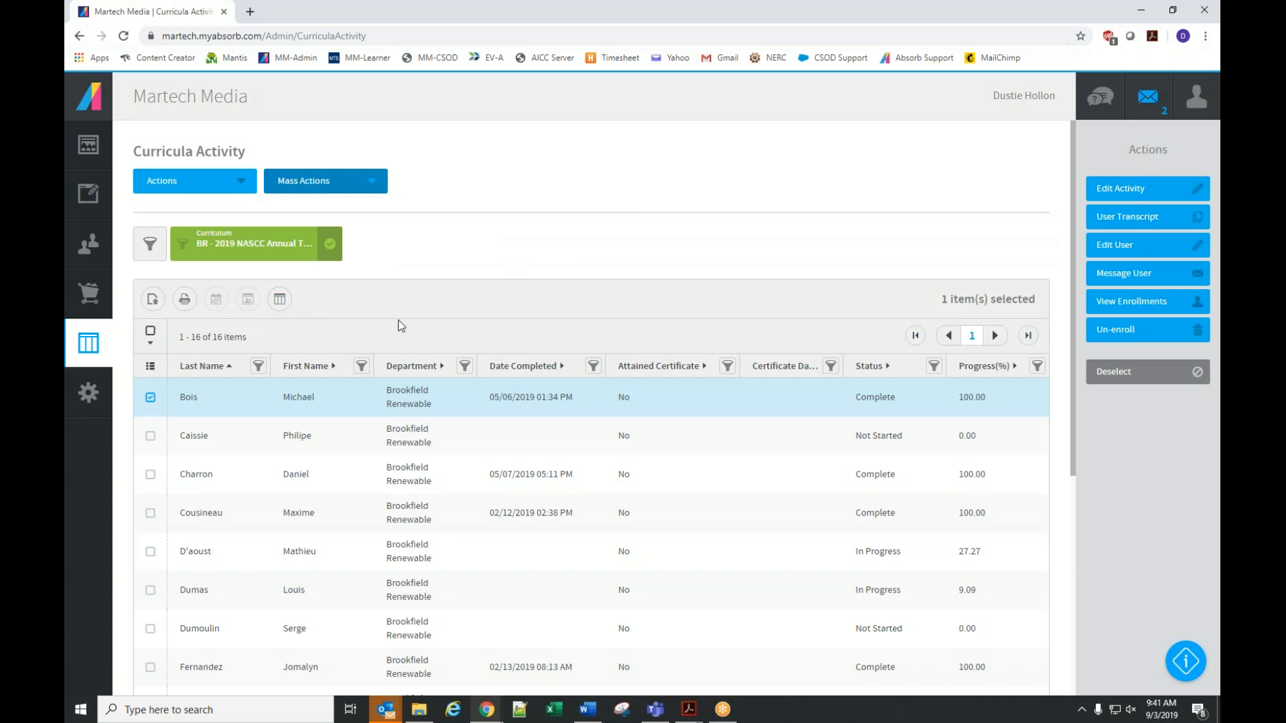
# Save the current filter and columns as a new report layout named "My curriculum report" and star it as the favorite layout
pyautogui.click(281, 310)
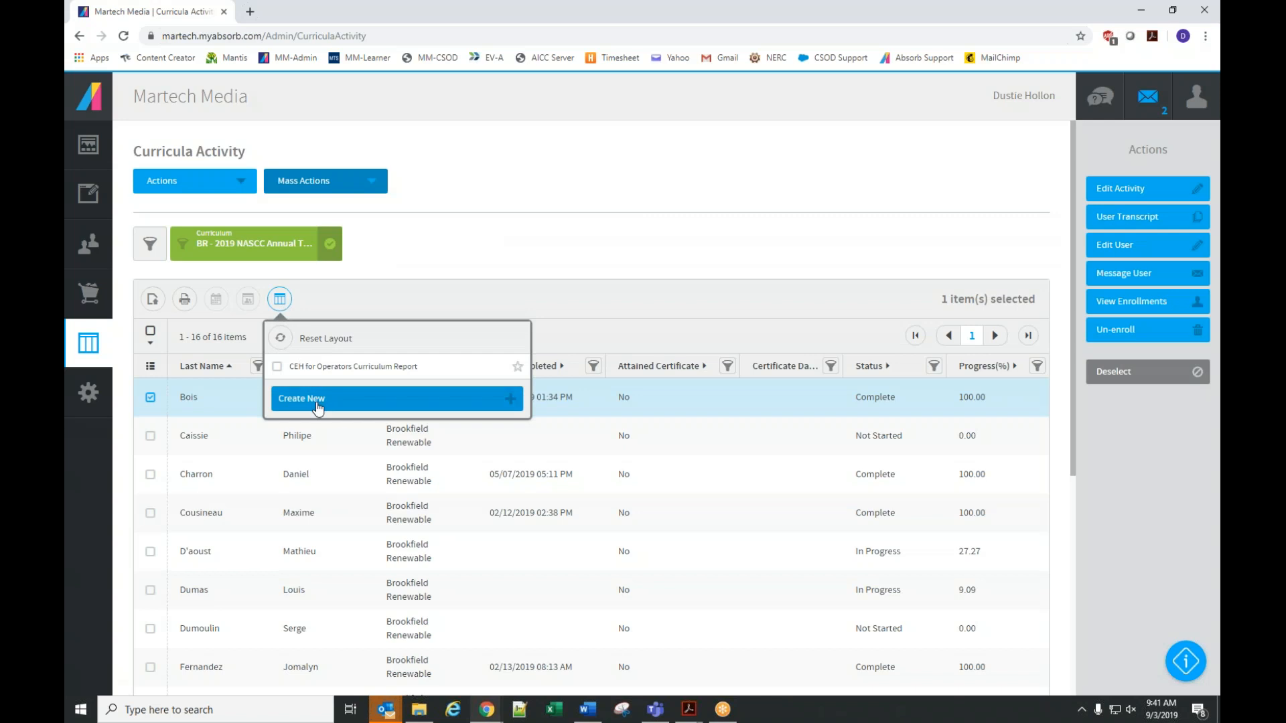
pyautogui.click(314, 399)
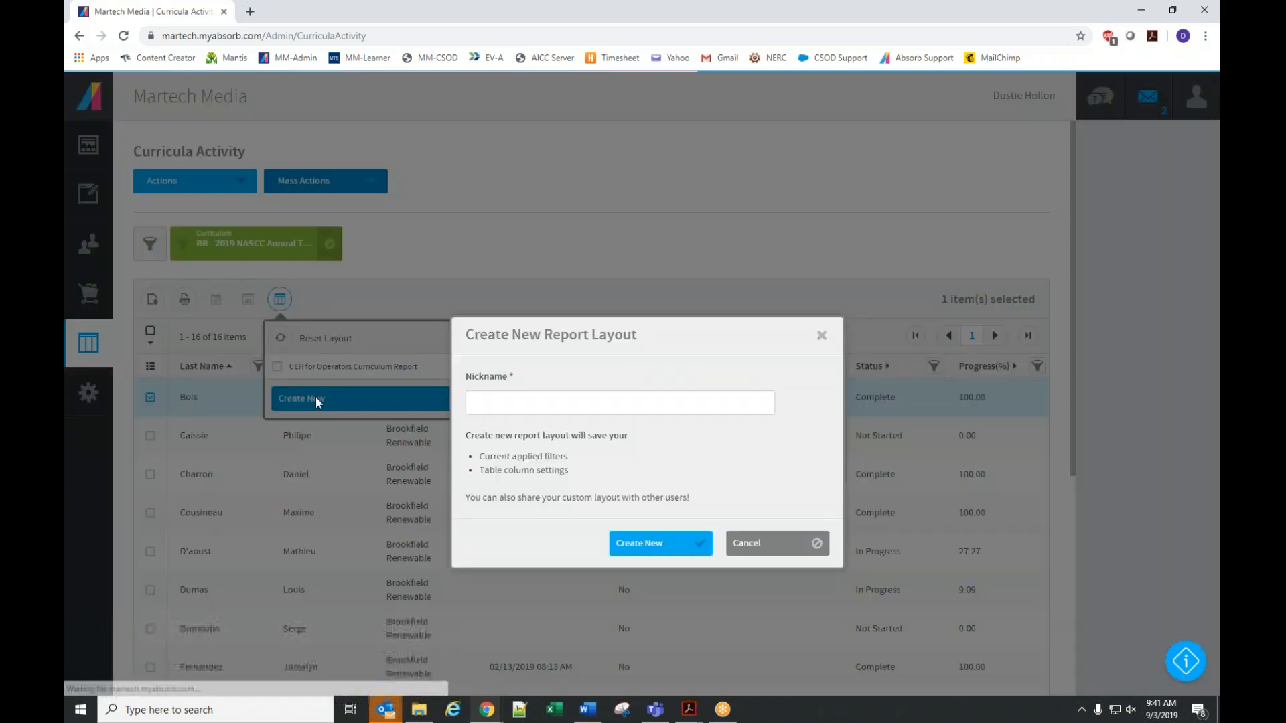
pyautogui.click(487, 402)
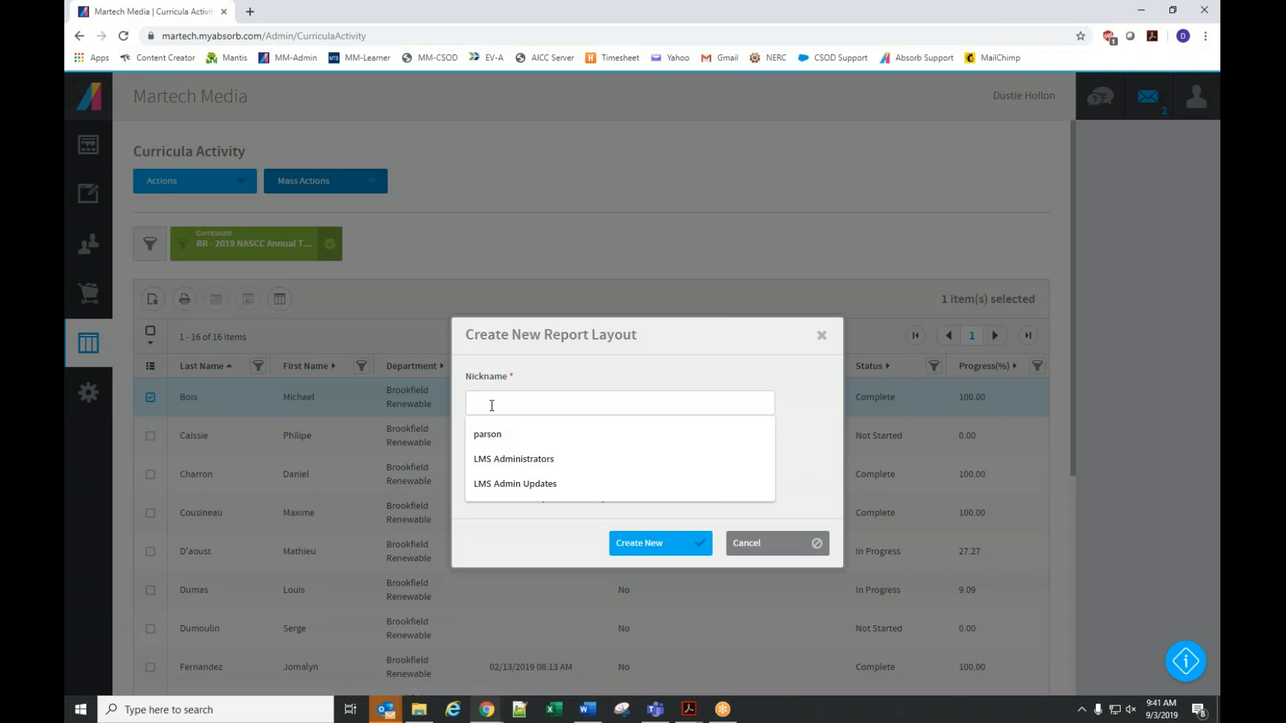
pyautogui.write('My curricul')
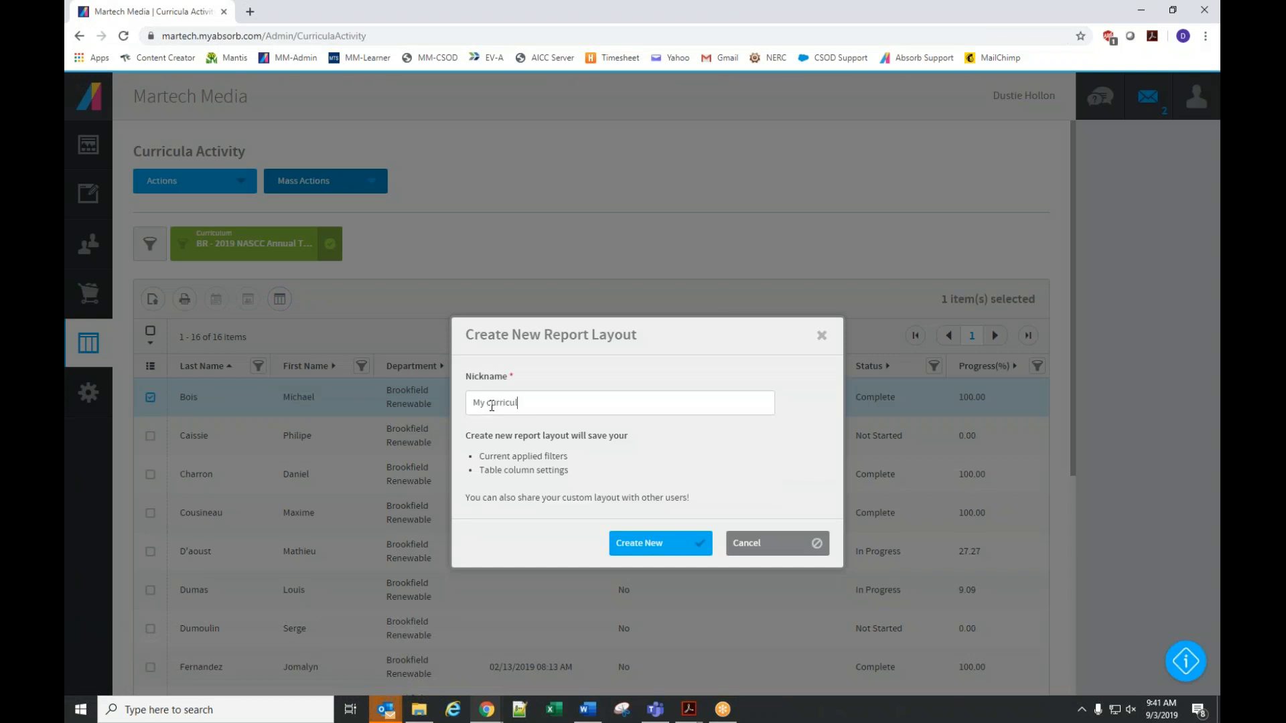
pyautogui.write('um report')
pyautogui.click(650, 543)
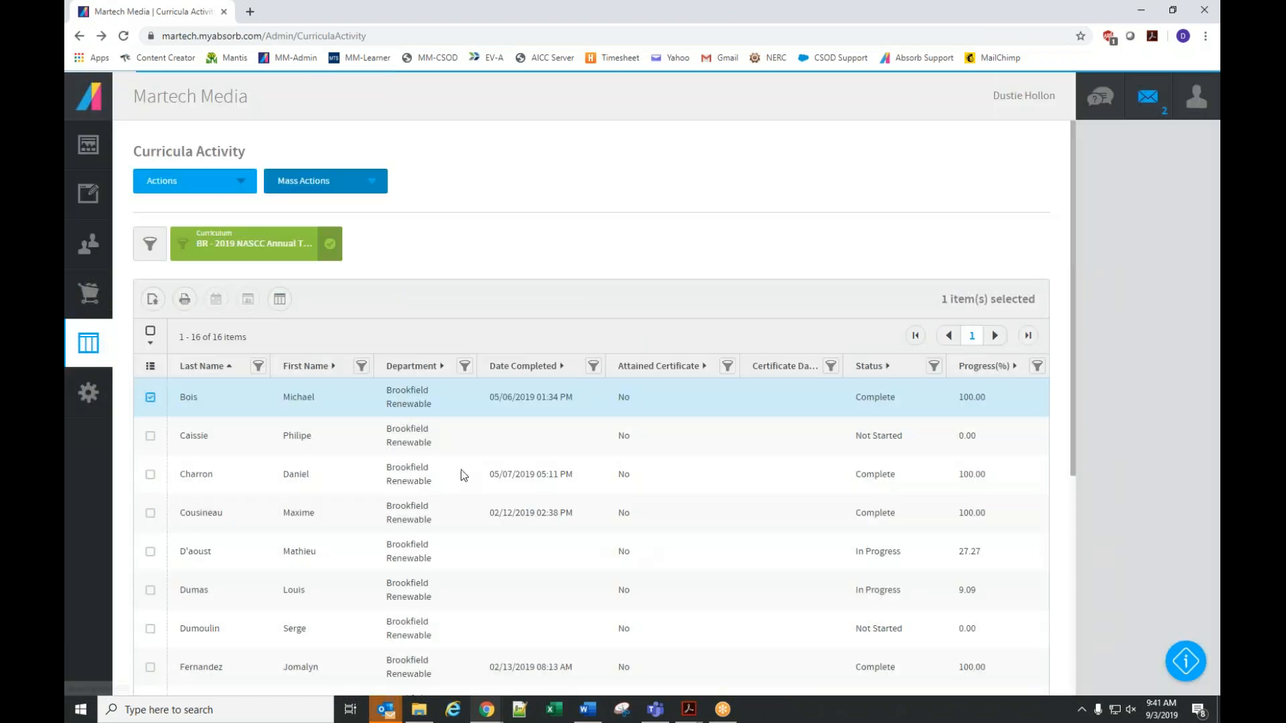
pyautogui.click(281, 304)
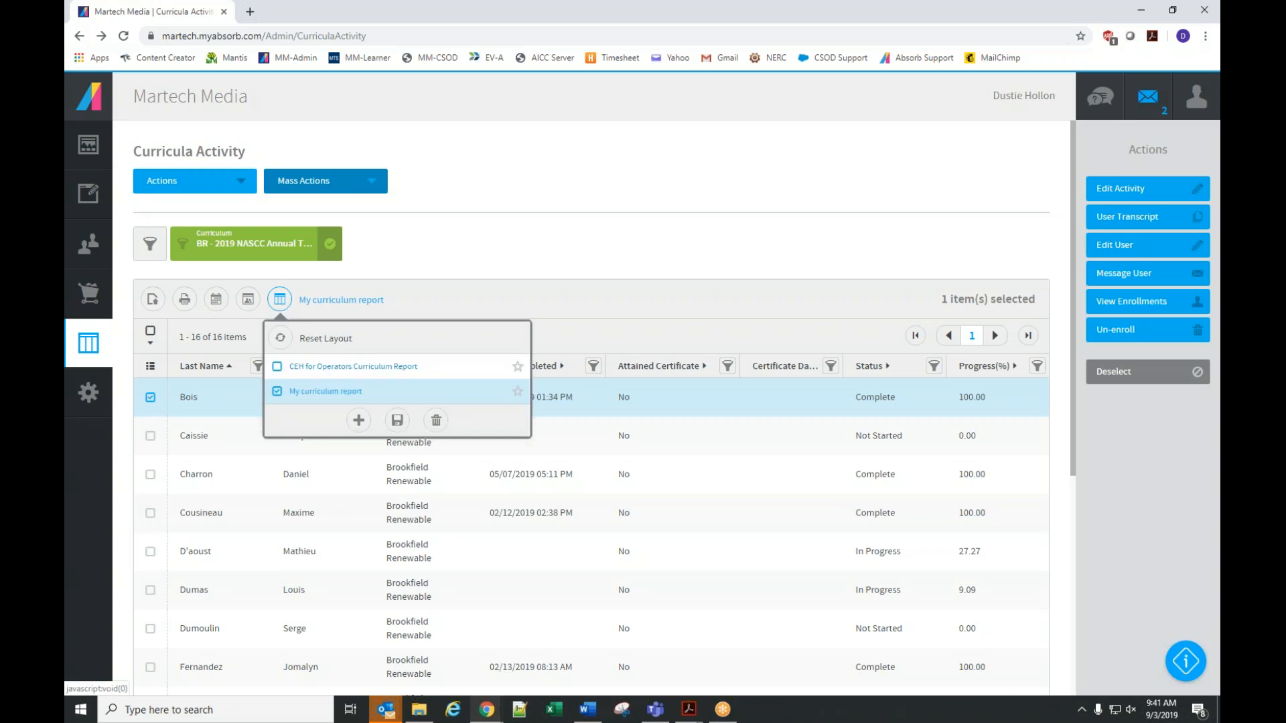
pyautogui.click(518, 392)
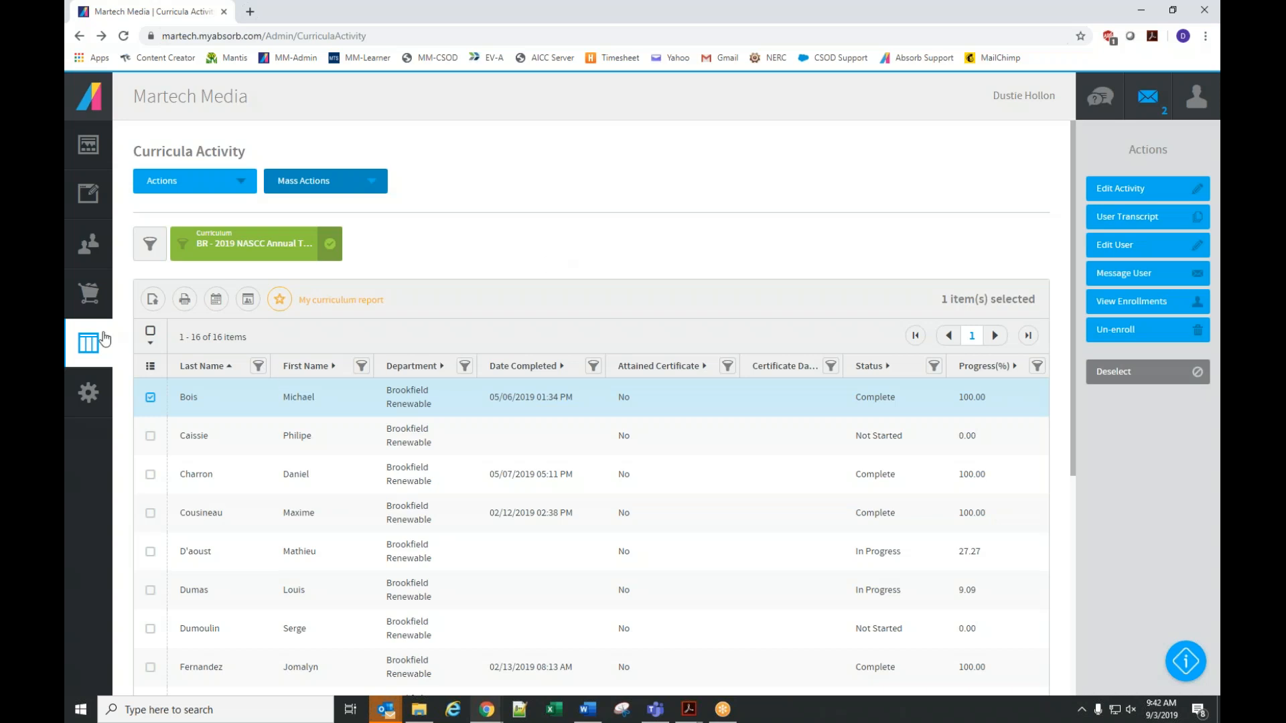
# Generate the curriculum report as an Excel file and download it
pyautogui.click(153, 300)
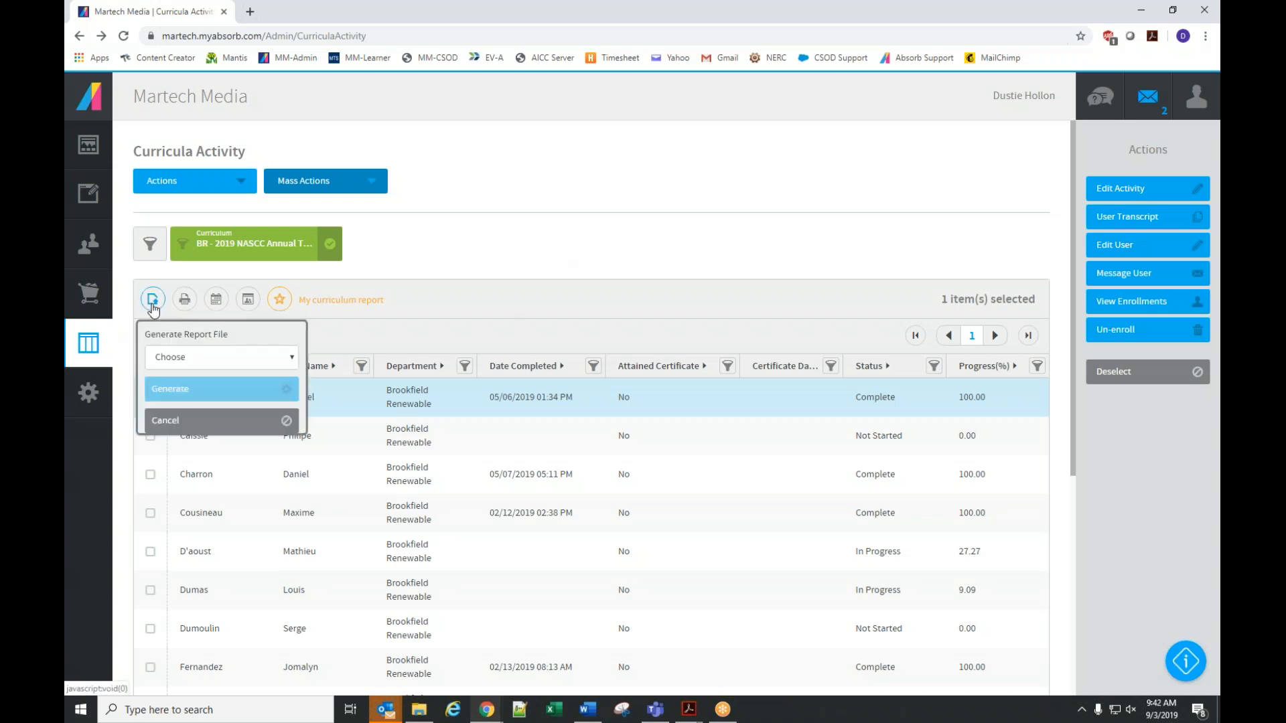
pyautogui.click(183, 359)
pyautogui.click(183, 389)
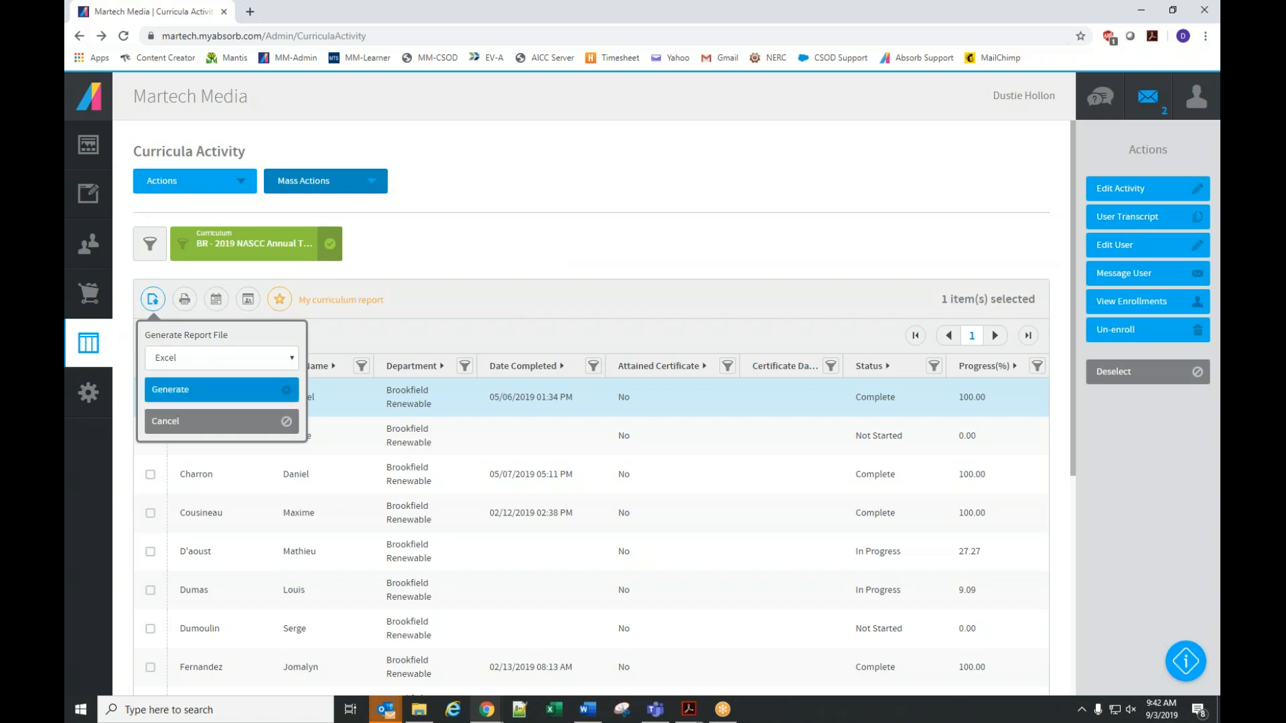
pyautogui.click(200, 392)
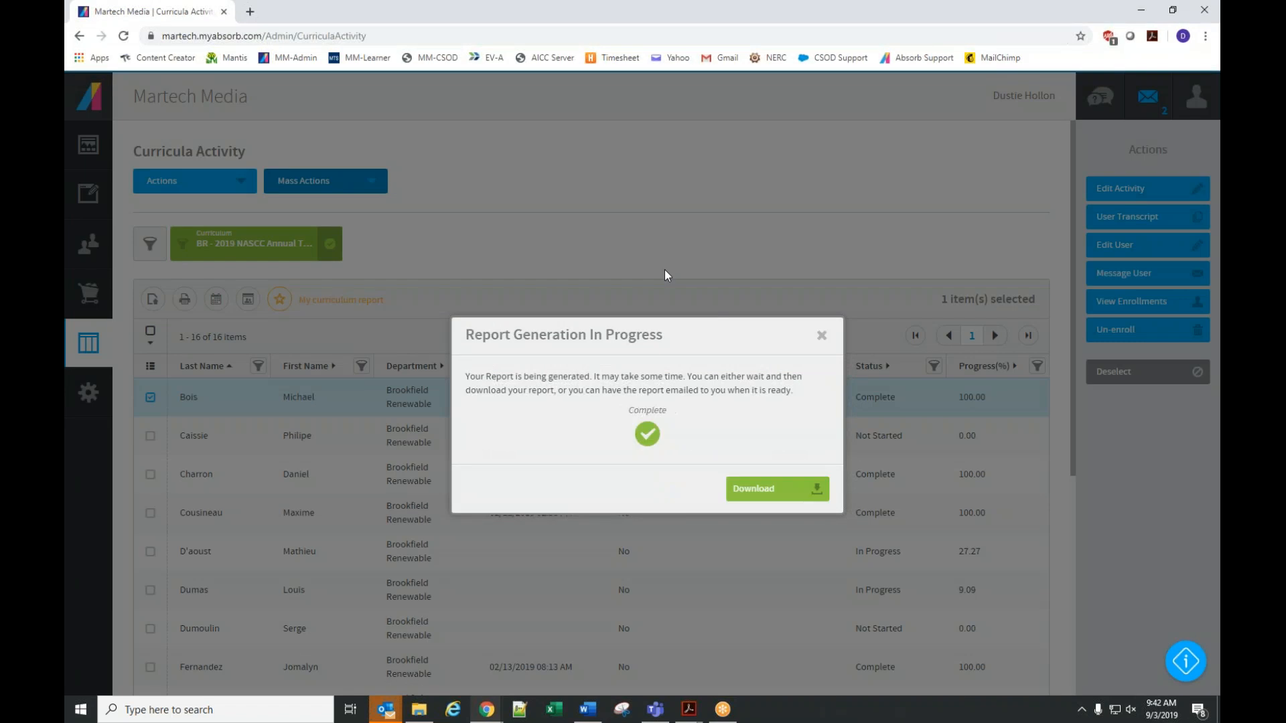
pyautogui.click(767, 493)
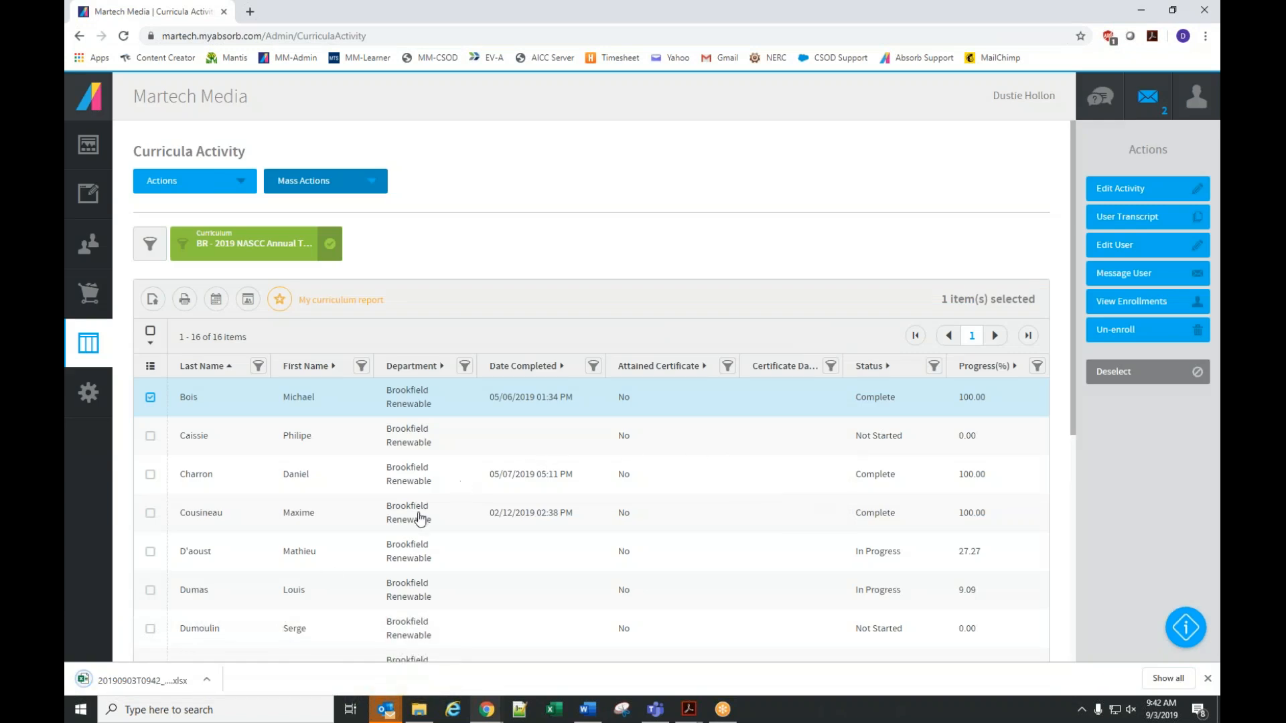
# Open the downloaded report in Excel, enable editing to view its data, and close the workbook
pyautogui.click(132, 685)
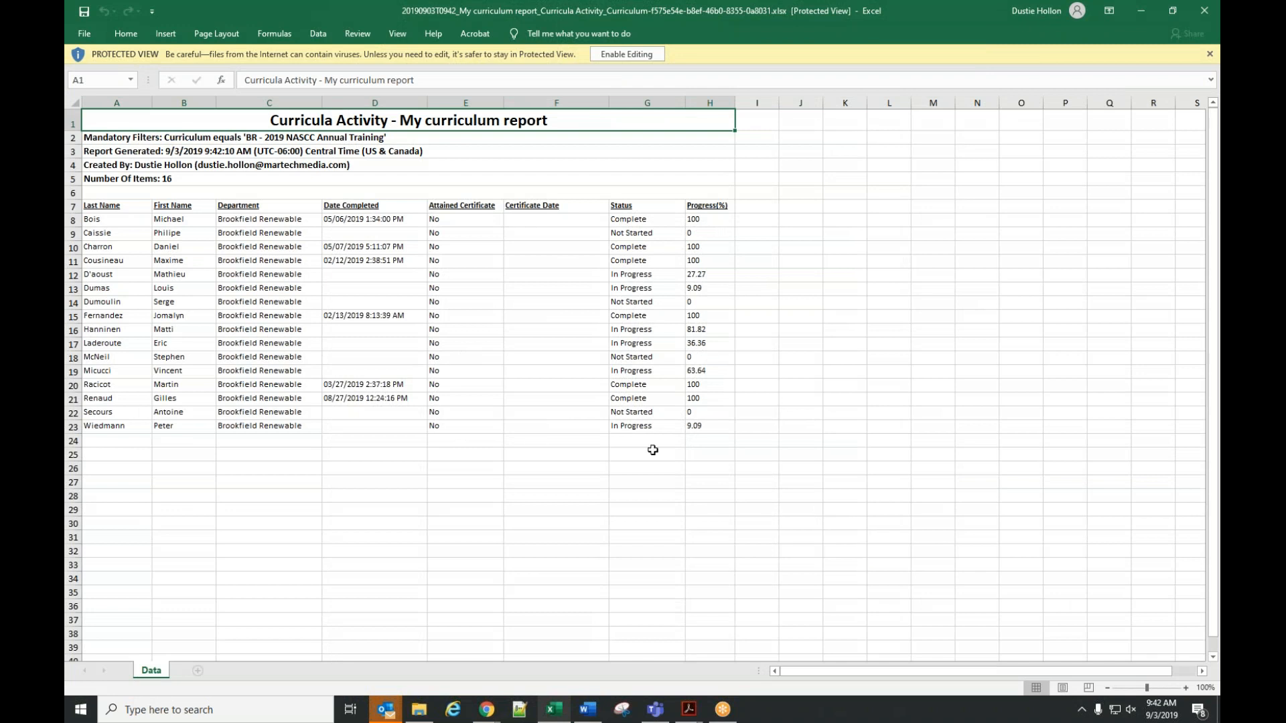
pyautogui.click(628, 55)
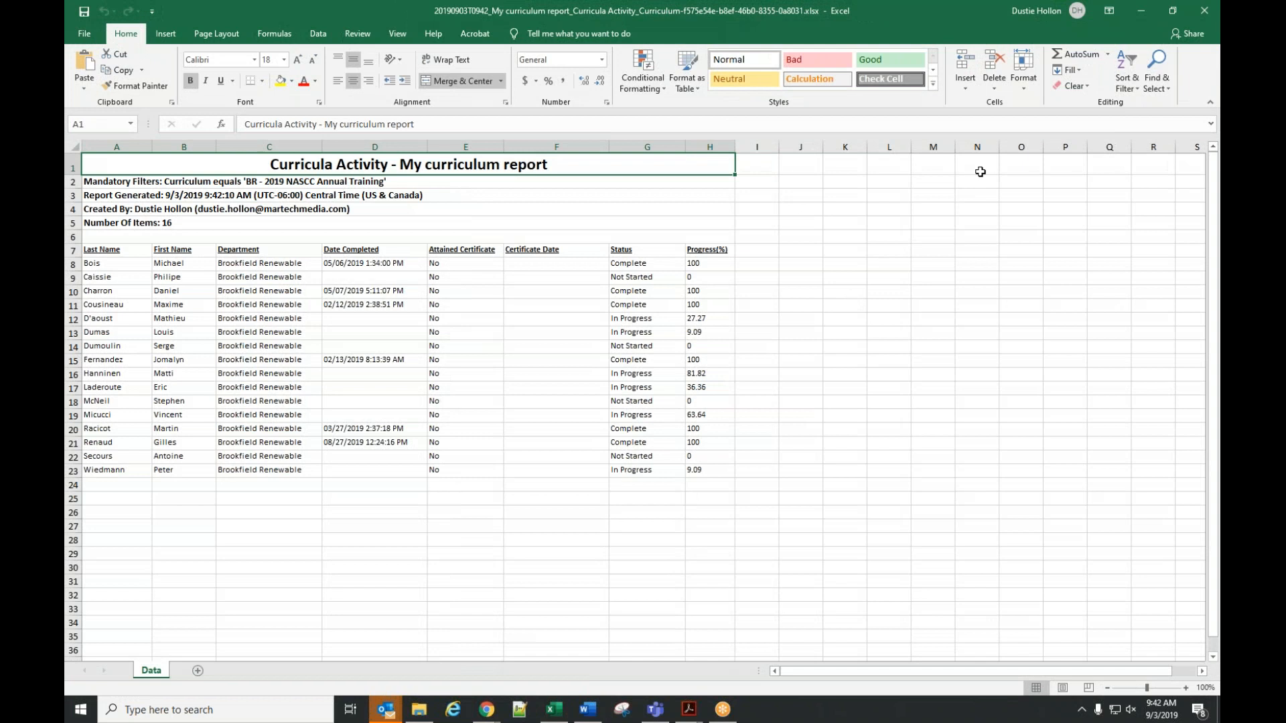
pyautogui.click(1204, 10)
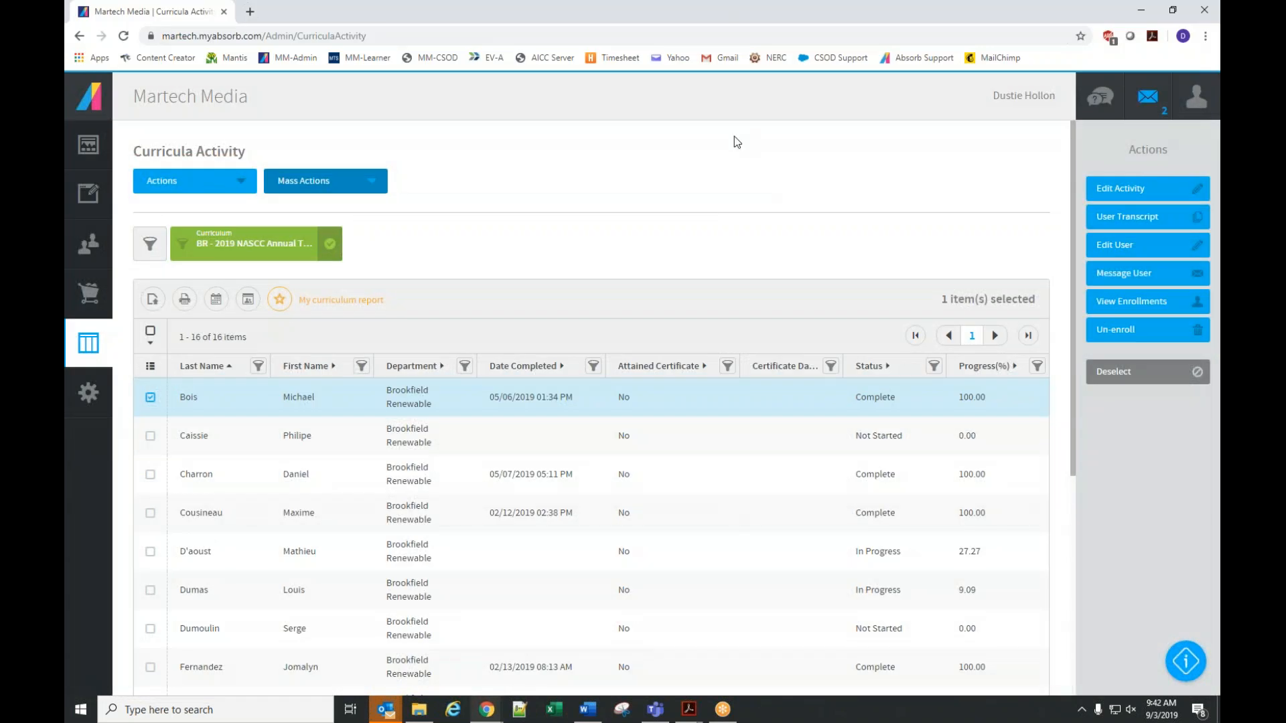
# Open the Users report and apply the saved layout "Martech Marketplace Users"
pyautogui.click(88, 243)
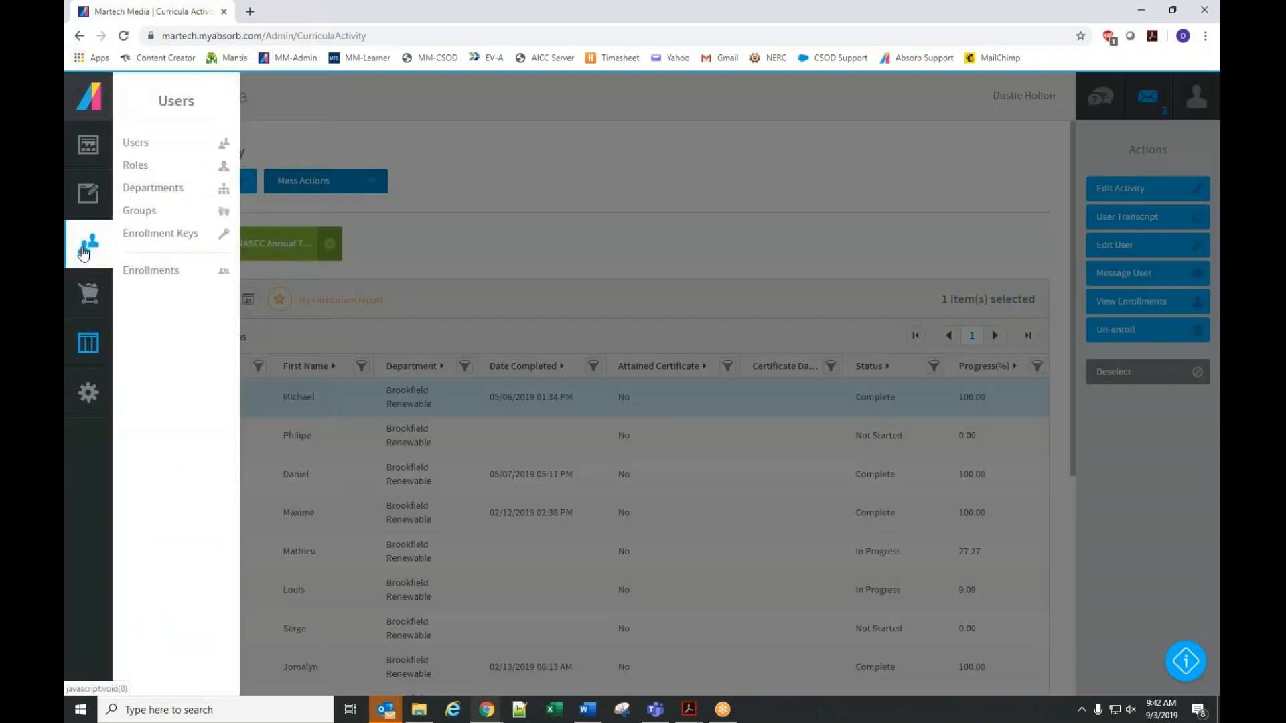
pyautogui.click(136, 143)
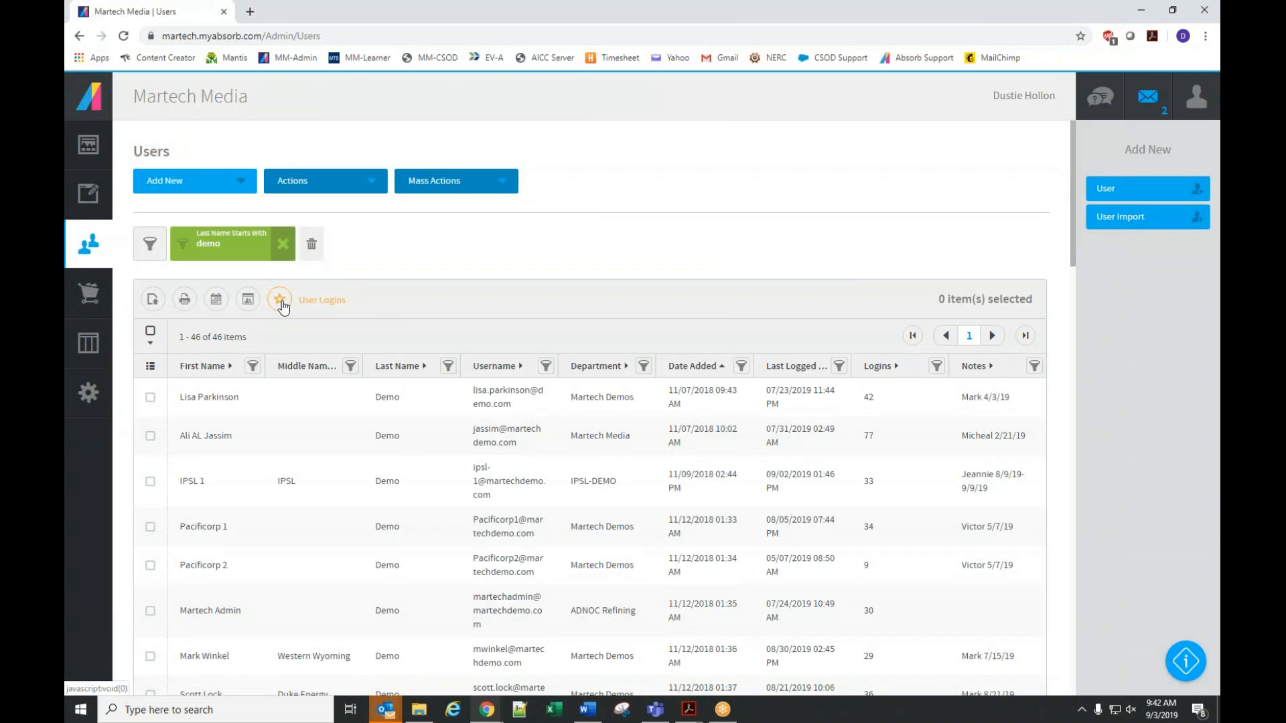
pyautogui.click(280, 301)
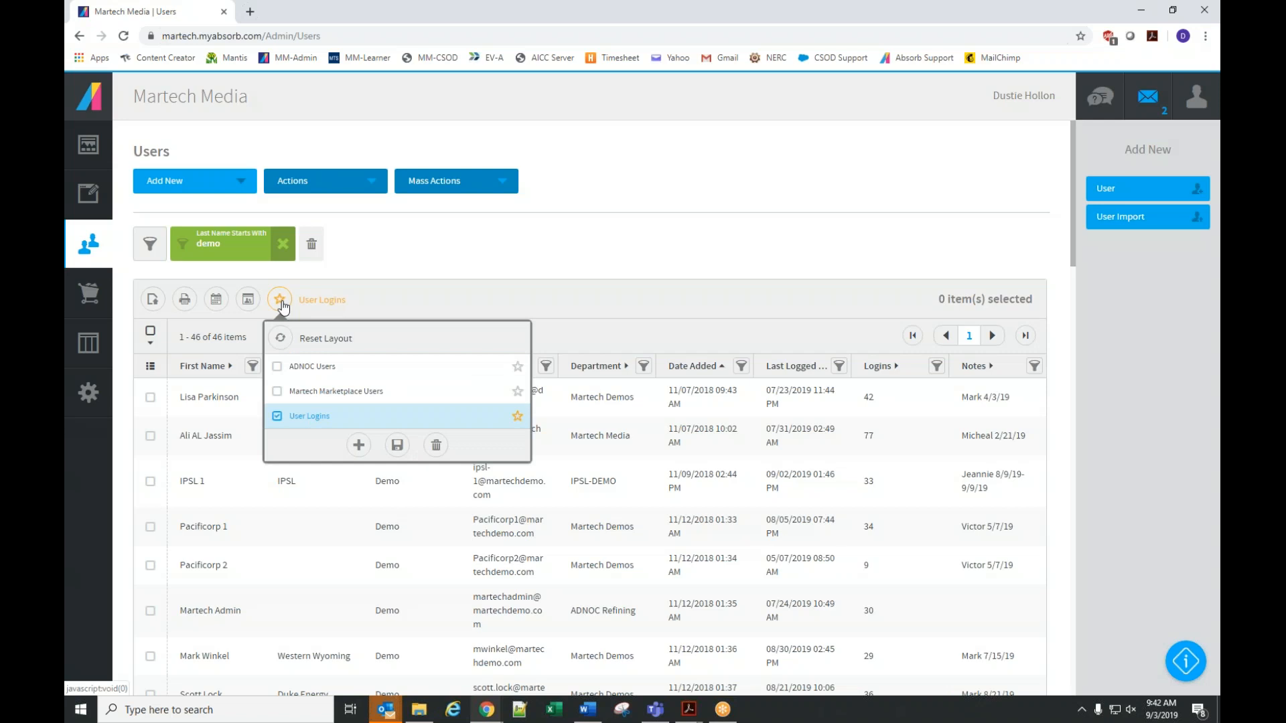
pyautogui.click(354, 394)
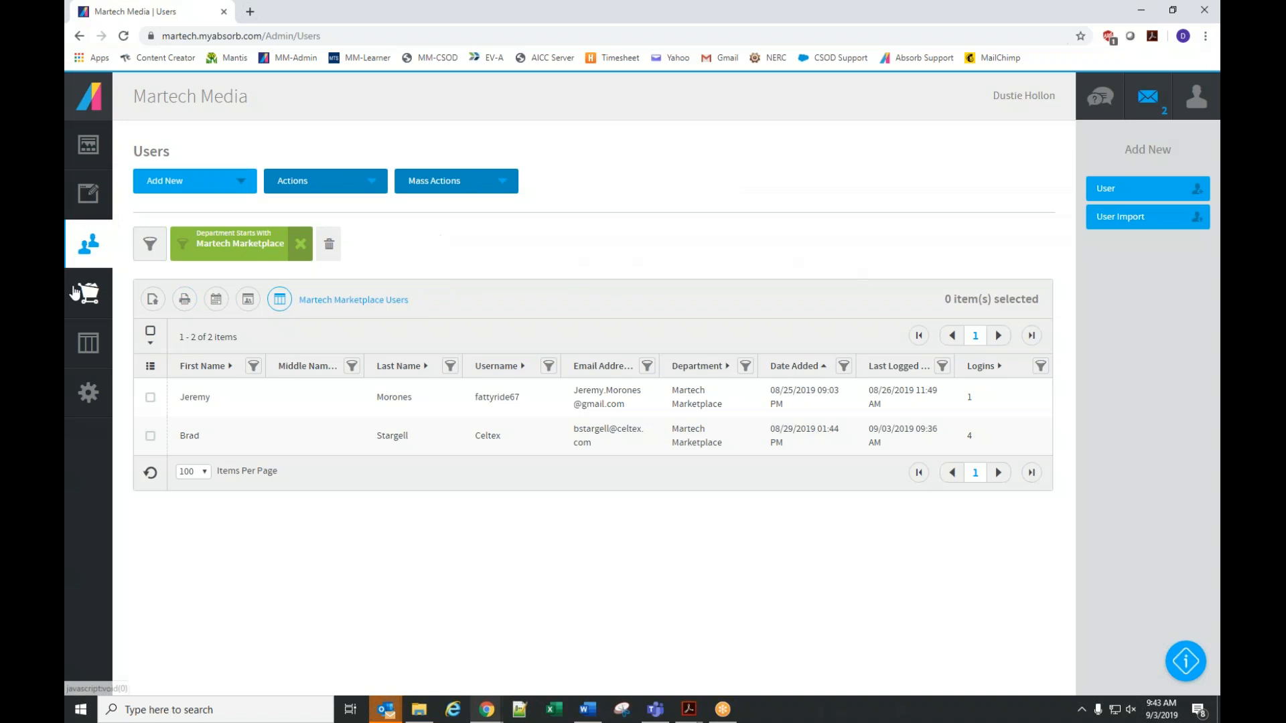
# Open the Courses report and launch the "How to Create a Course Bundle" guide from the Absorb Assistant's Onboarding topics
pyautogui.click(91, 201)
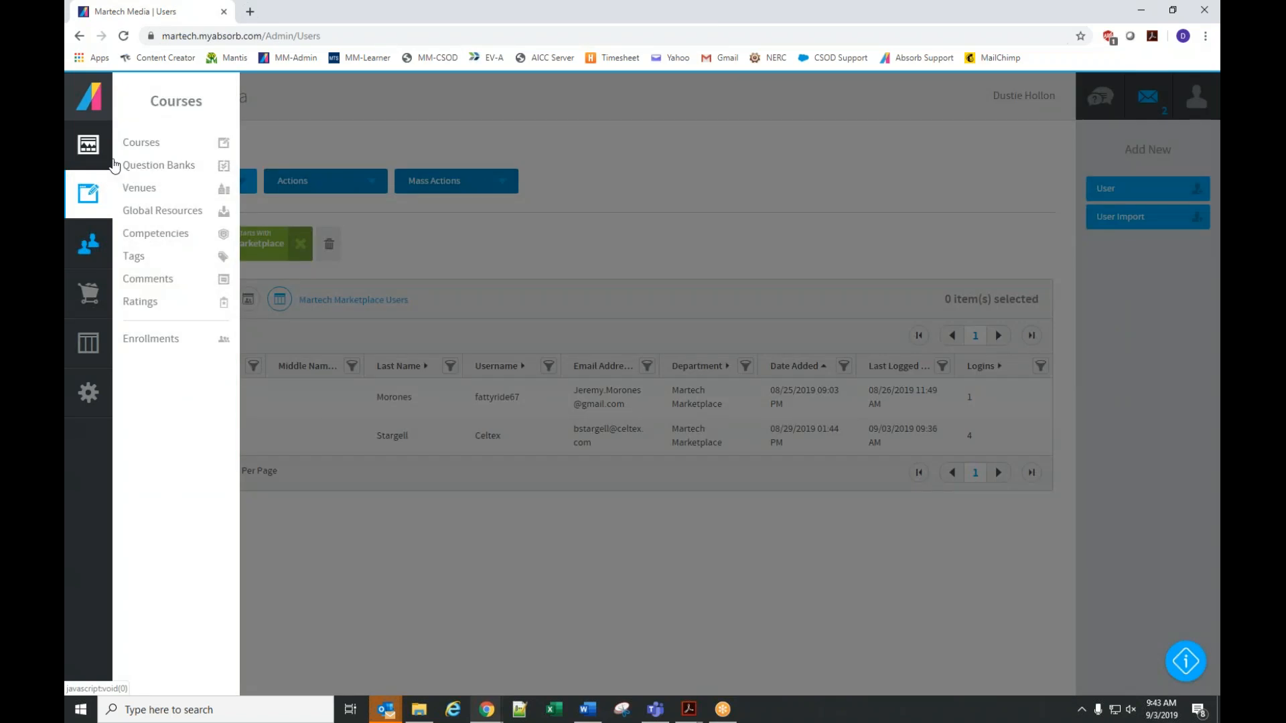
pyautogui.click(133, 143)
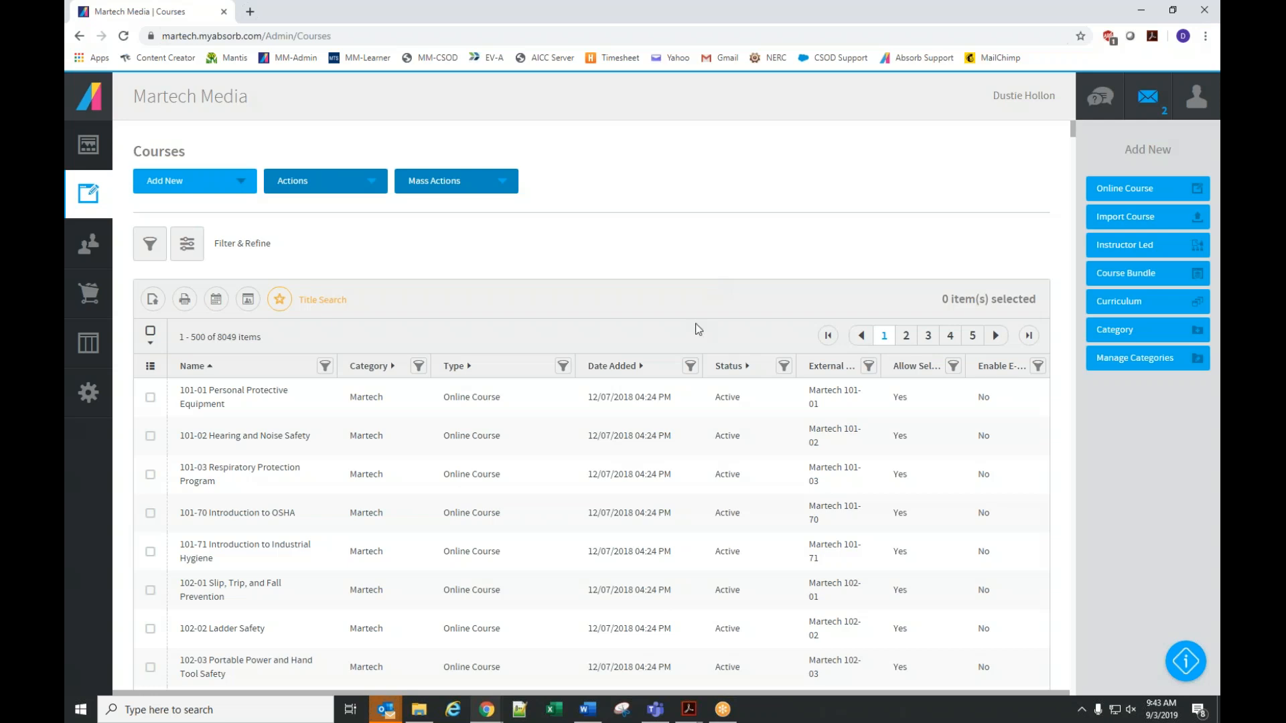
pyautogui.click(1185, 662)
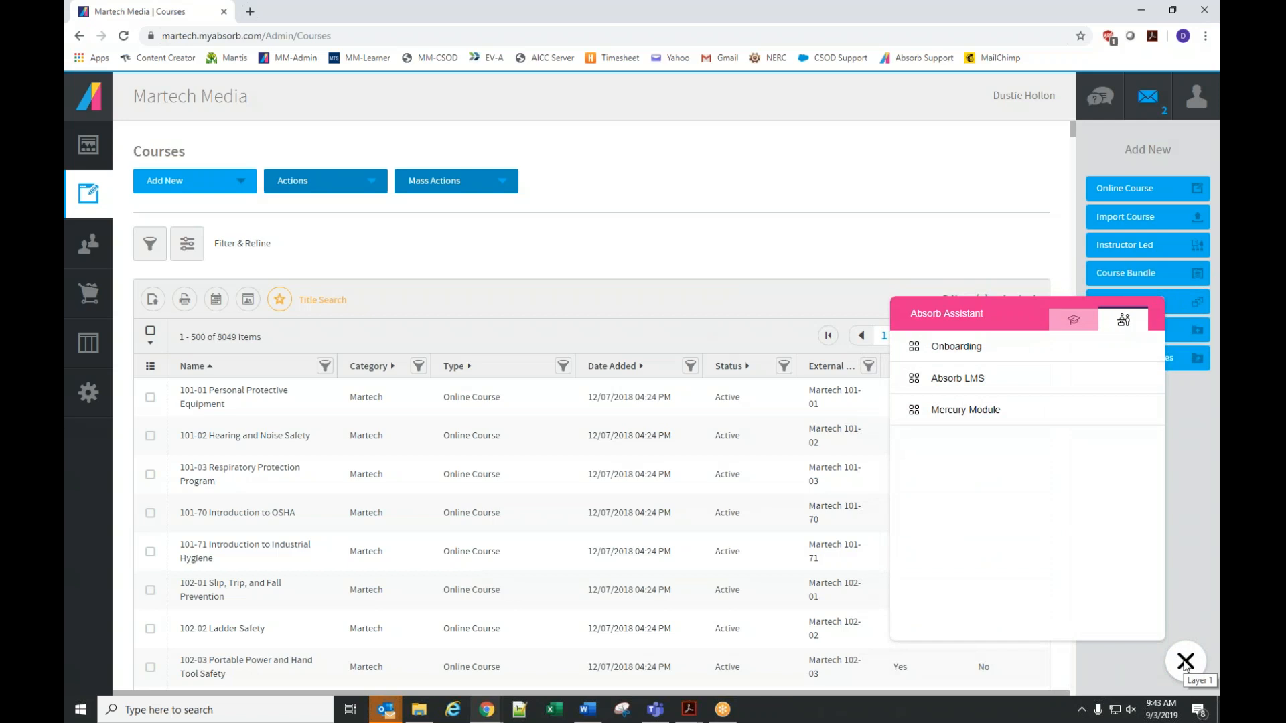
pyautogui.click(948, 350)
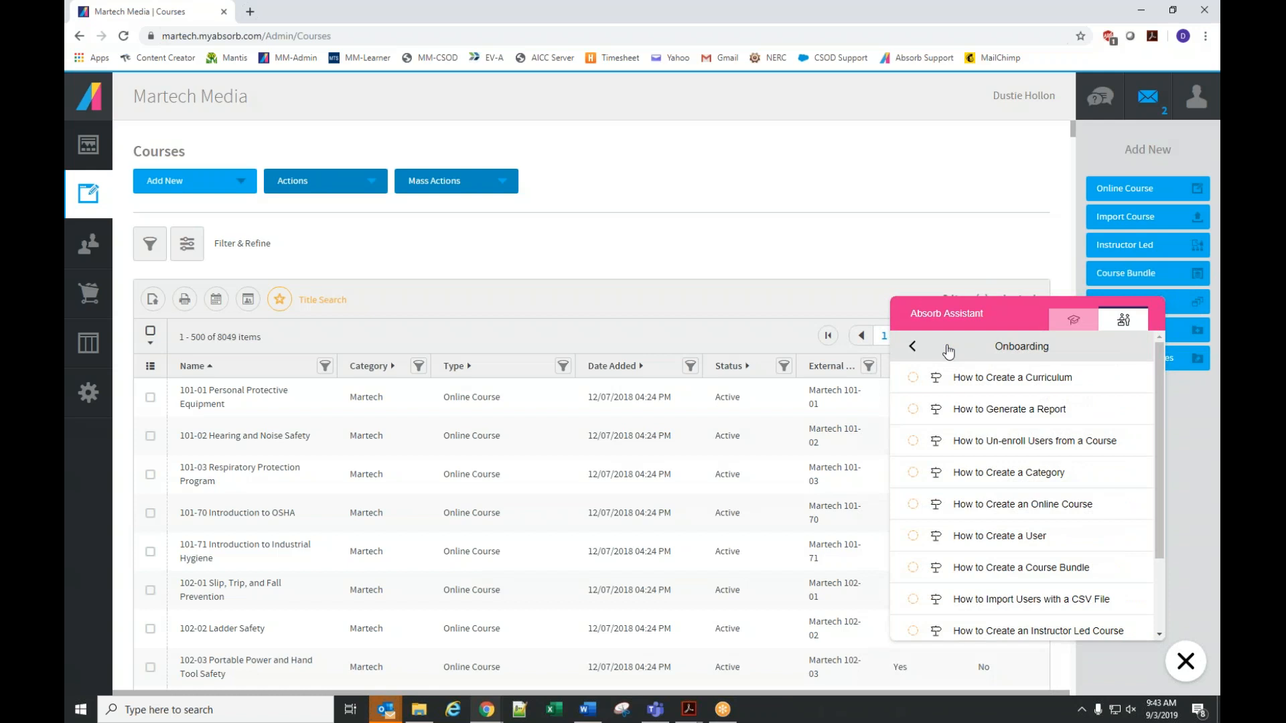
pyautogui.click(991, 569)
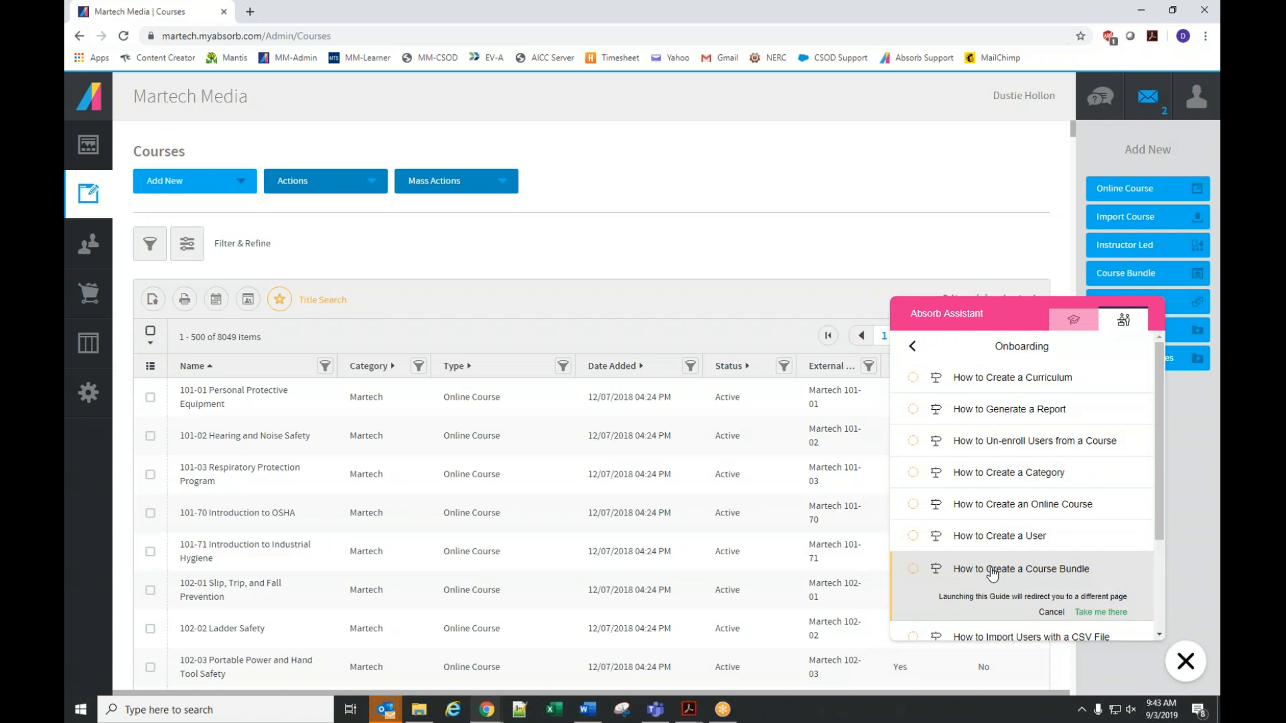
pyautogui.scroll(-1, 1115, 603)
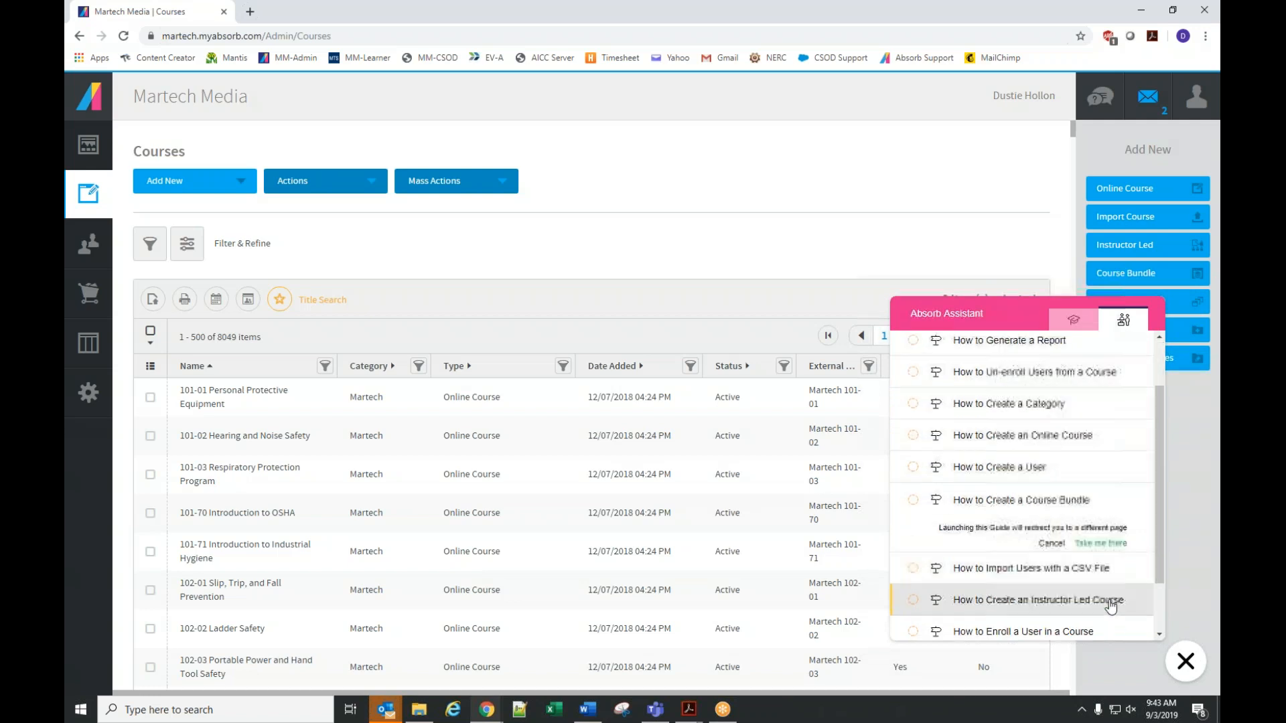
pyautogui.click(1100, 545)
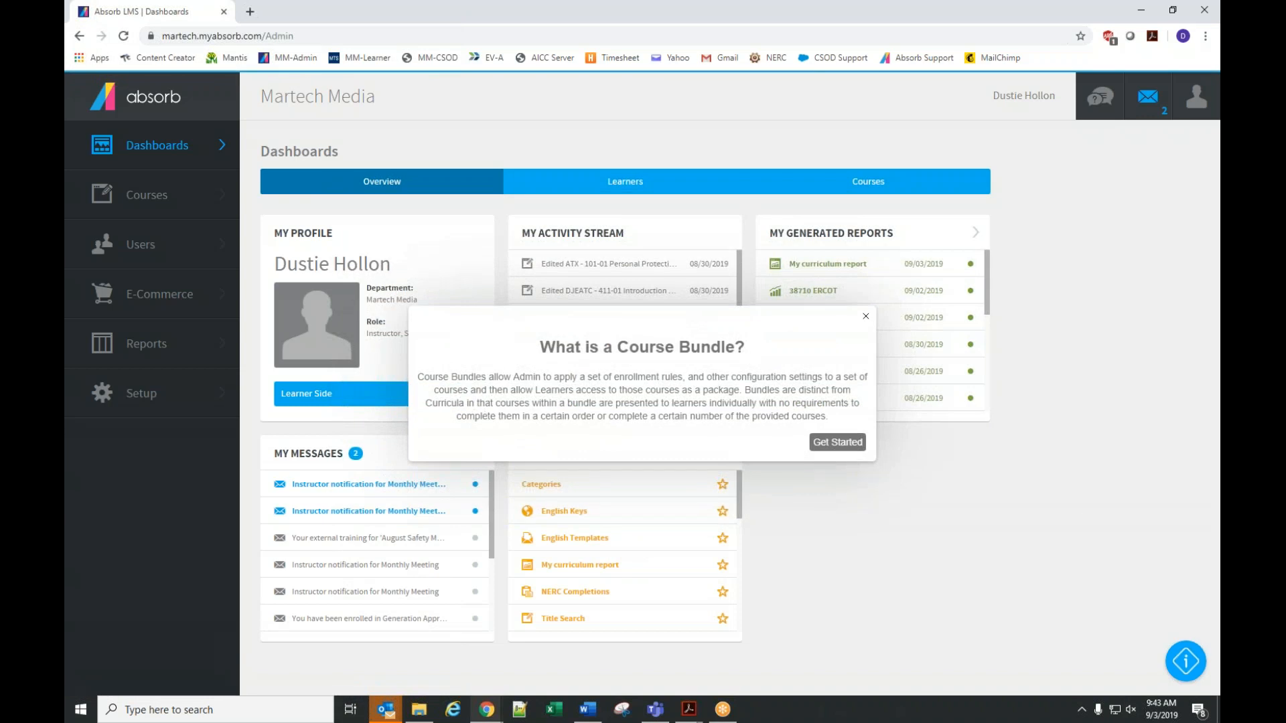
# Follow the course bundle guide to a blank Add Course Bundle form and cancel it to return to the Courses report
pyautogui.click(837, 443)
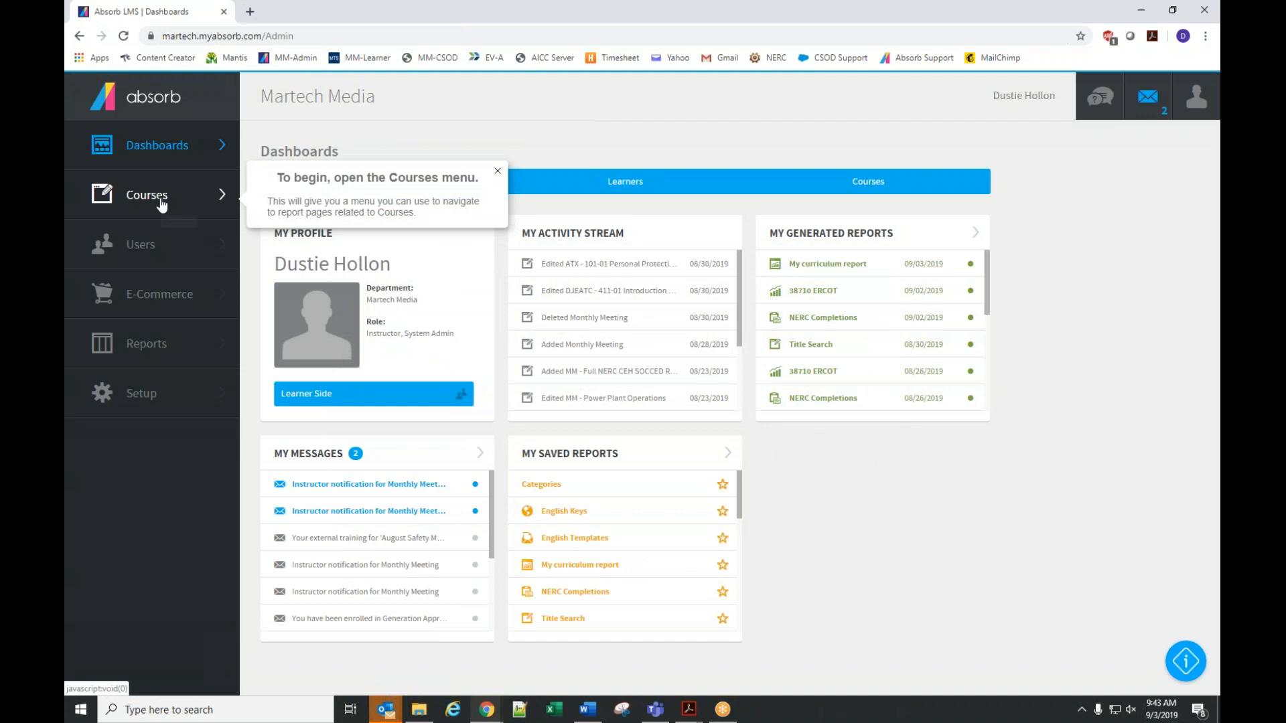
pyautogui.click(161, 201)
pyautogui.click(100, 152)
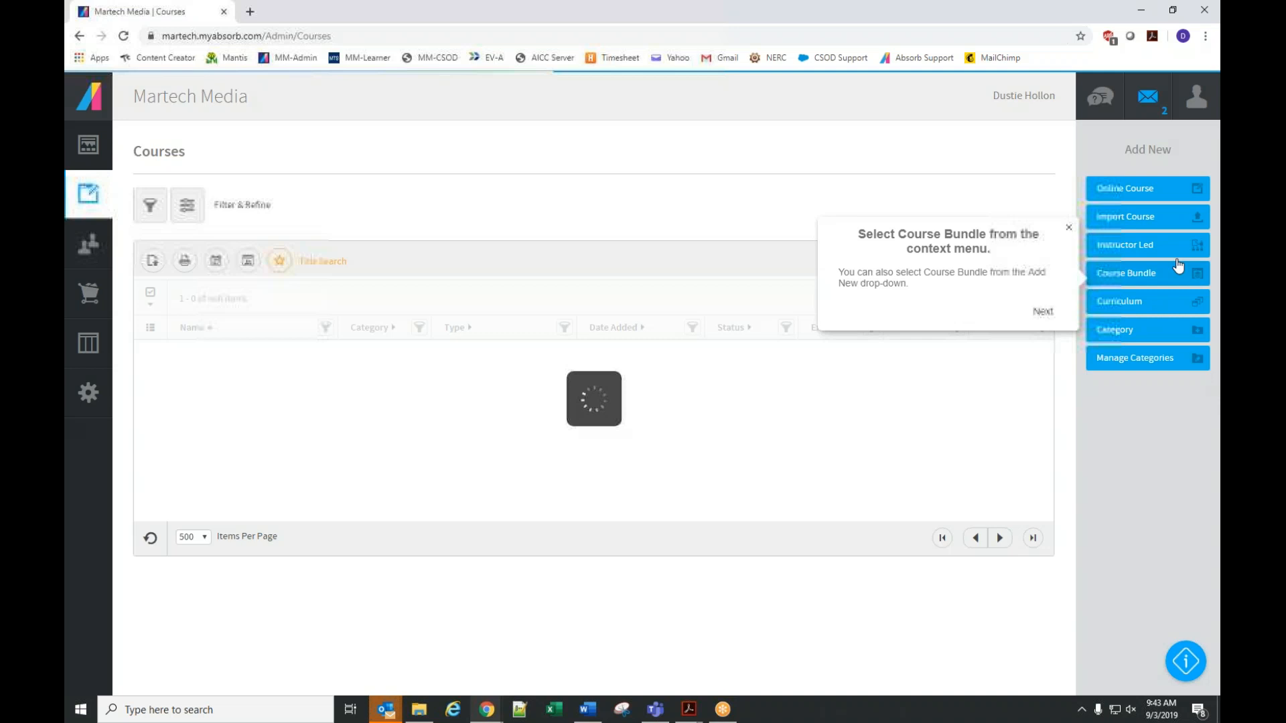
pyautogui.click(1145, 280)
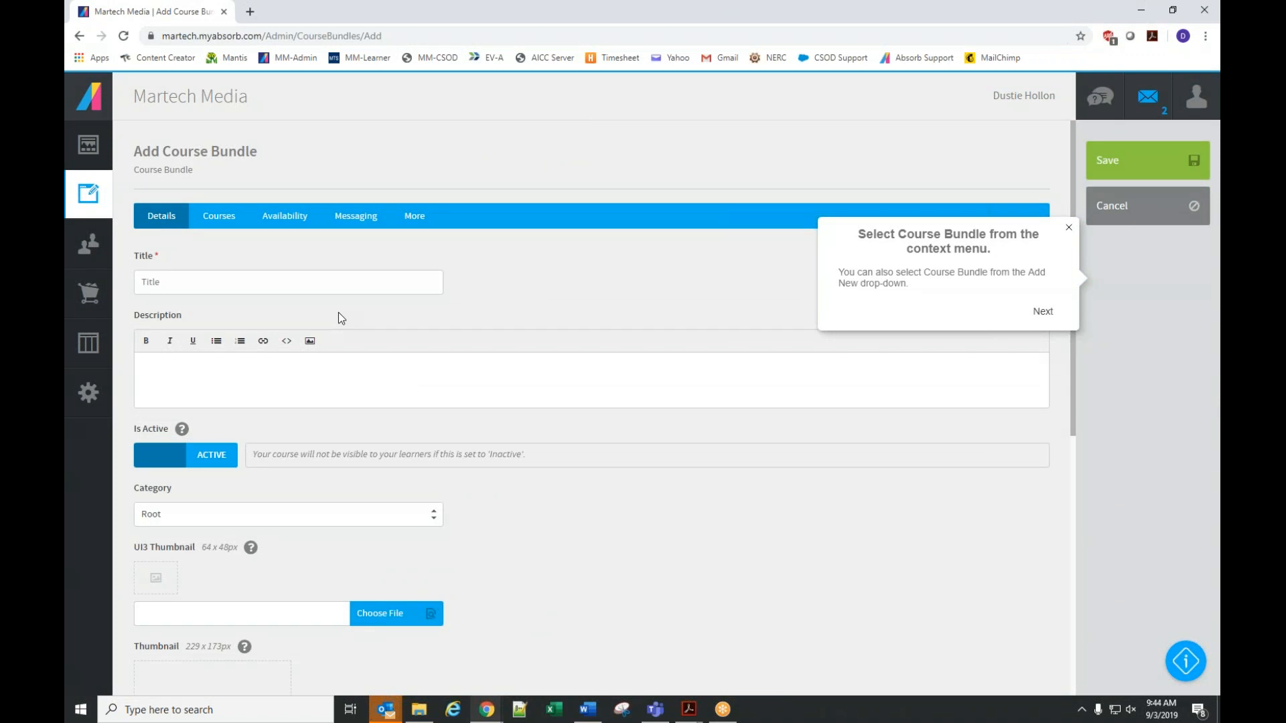
pyautogui.click(1125, 218)
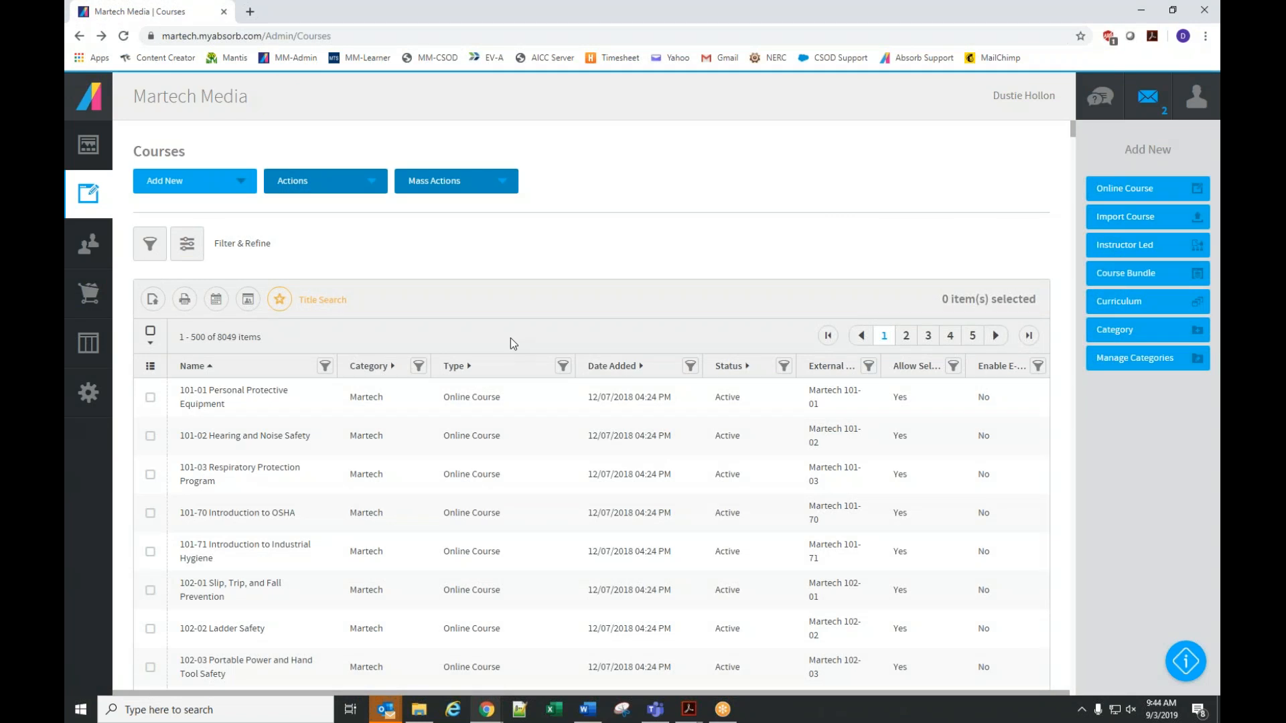
pyautogui.scroll(-1, 511, 340)
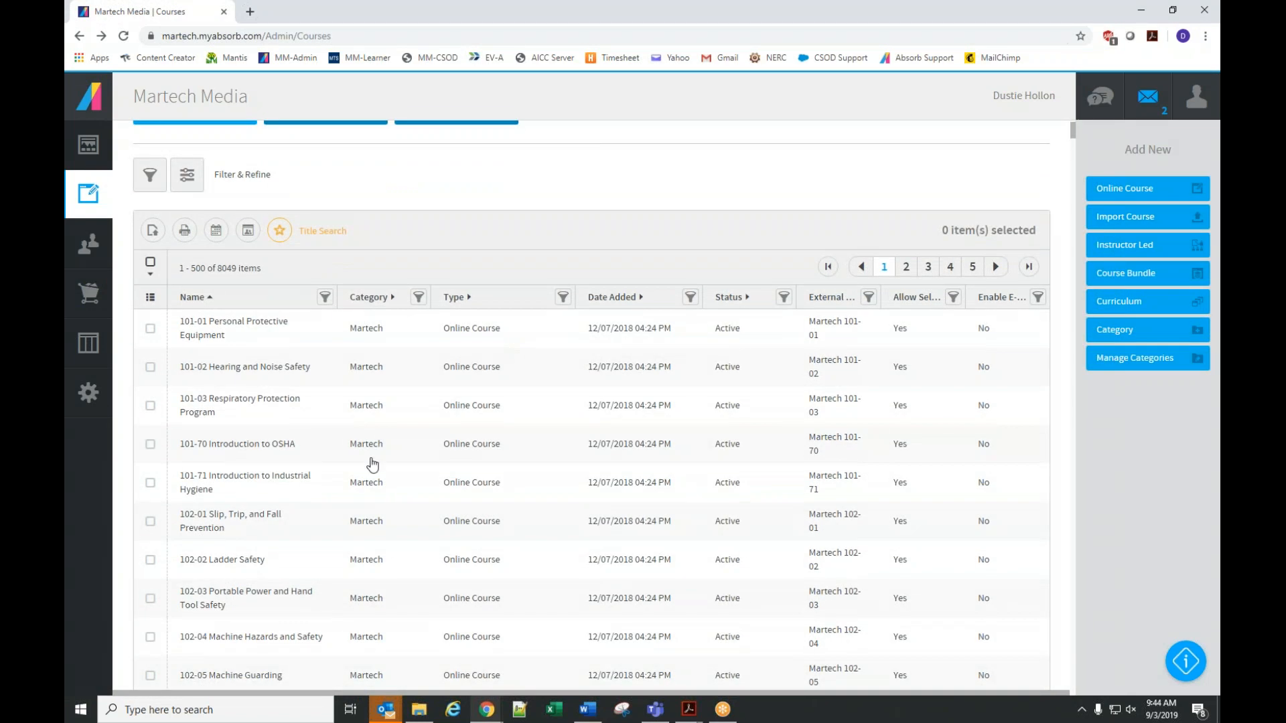